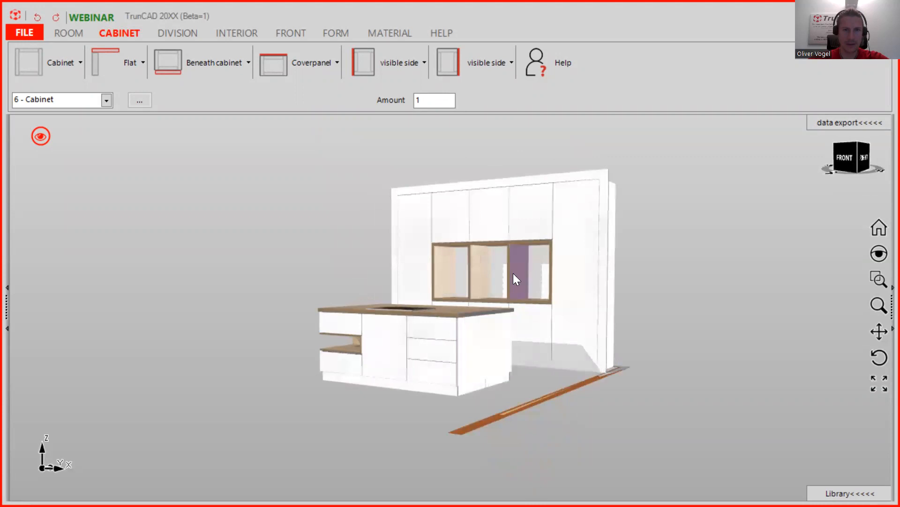
- Start a new project, discarding the kitchen without saving it
scroll(479, 268, up, 4)
scroll(478, 268, down, 2)
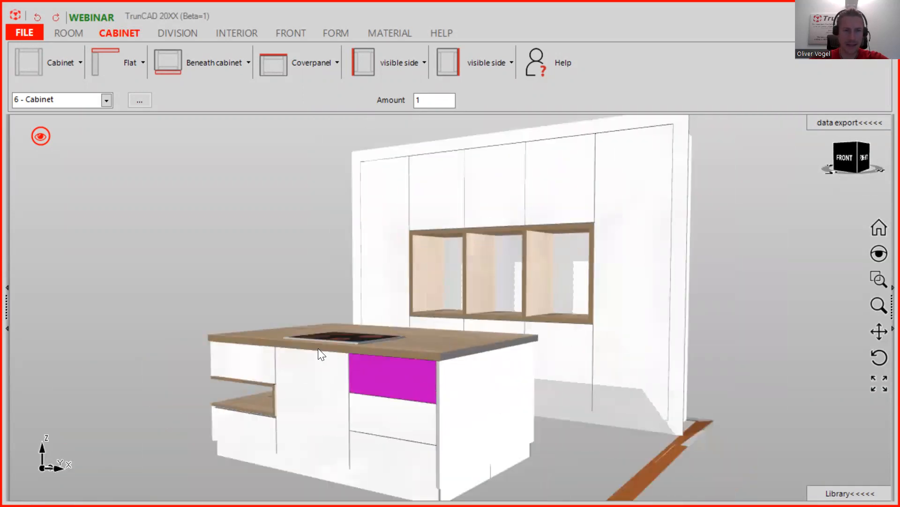
middle_drag(258, 297, 290, 308)
scroll(290, 308, down, 3)
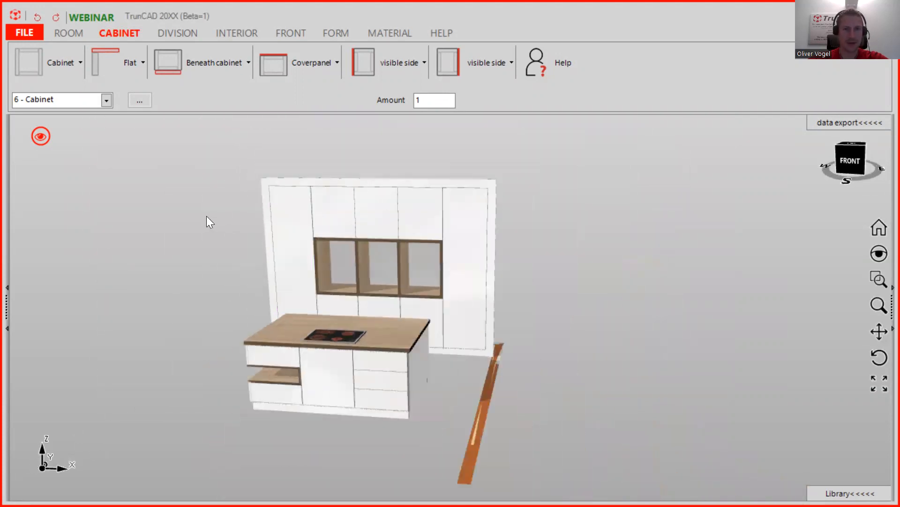
middle_drag(185, 221, 234, 235)
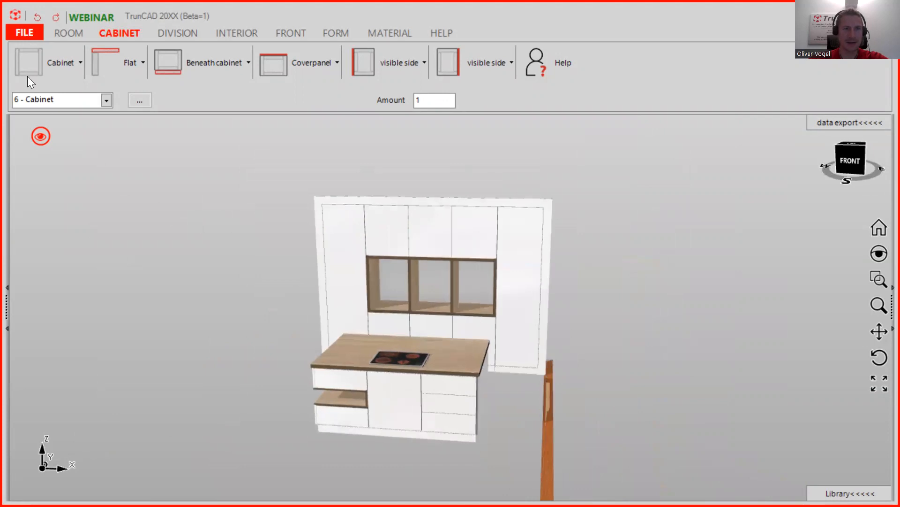
click(24, 33)
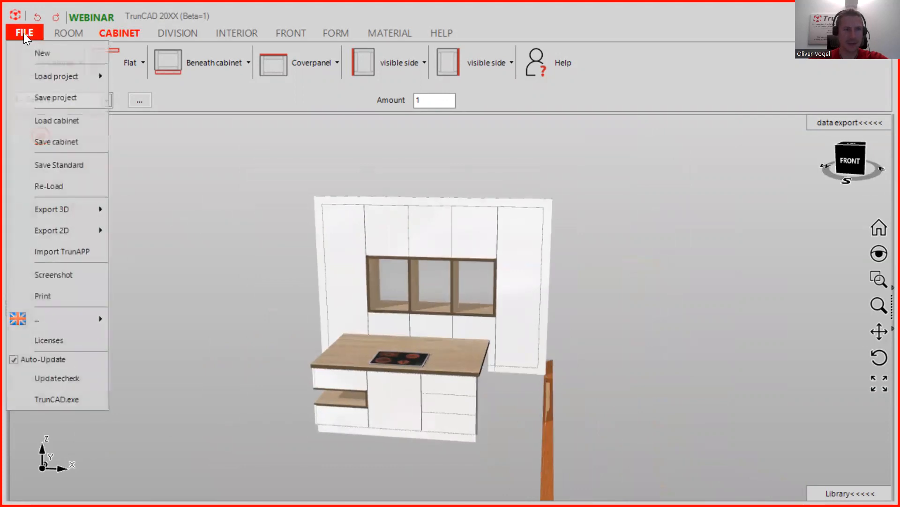
click(47, 51)
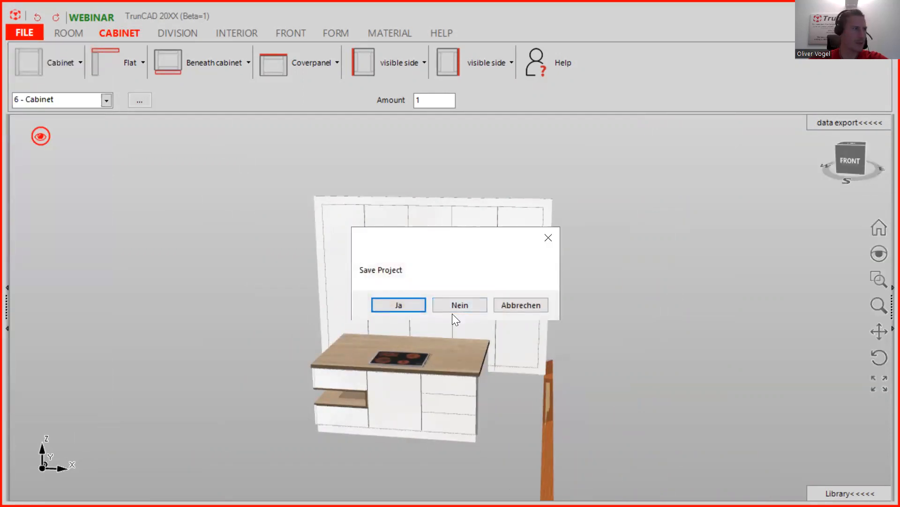
click(459, 304)
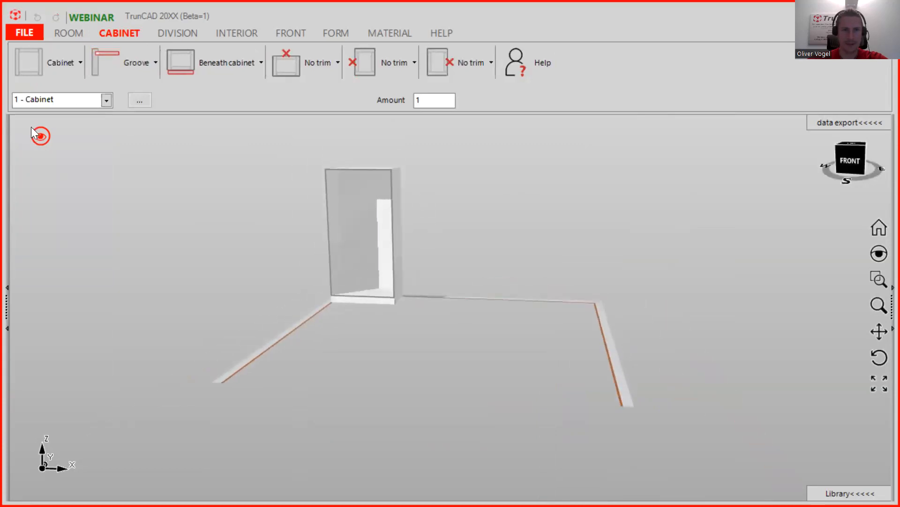
- Show dimensions and handles in the view and orbit the room to a higher angle
click(40, 137)
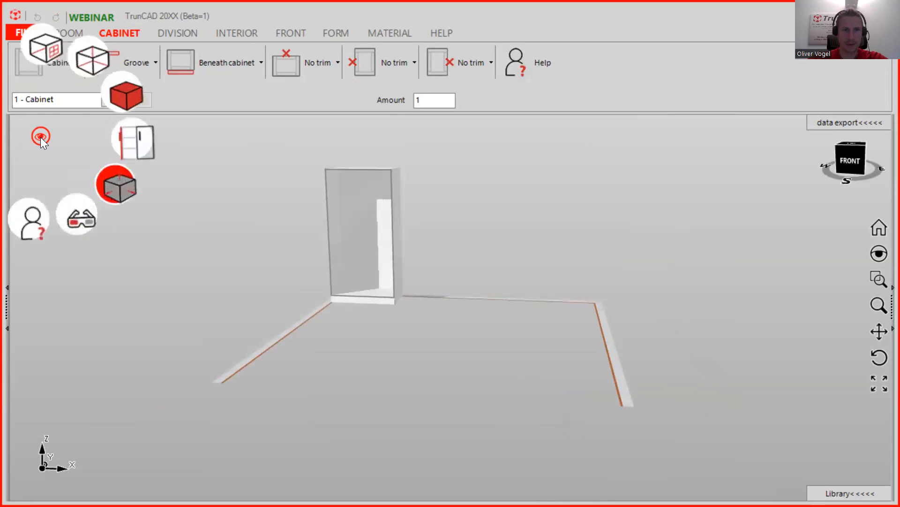
click(119, 192)
click(119, 192)
middle_drag(459, 218, 428, 274)
- Set the room's left depth to 550 and its width to 3200
scroll(469, 265, down, 3)
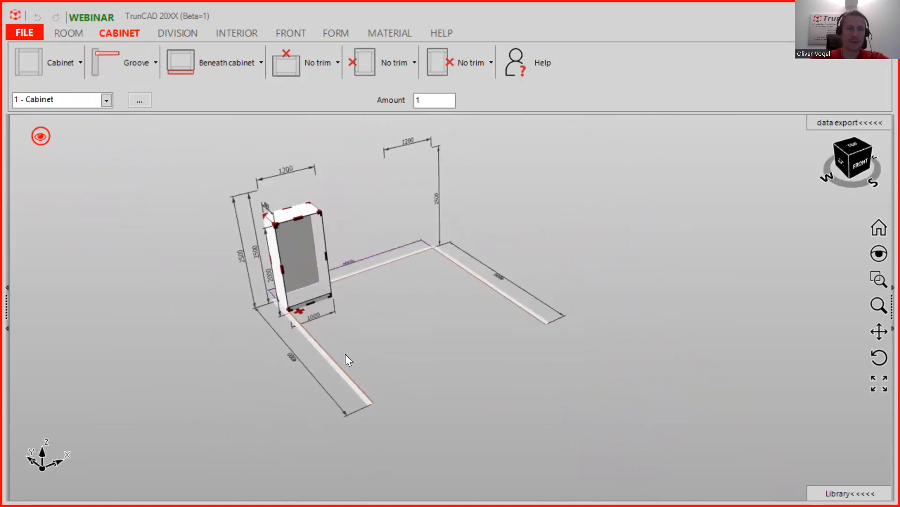
scroll(276, 369, up, 1)
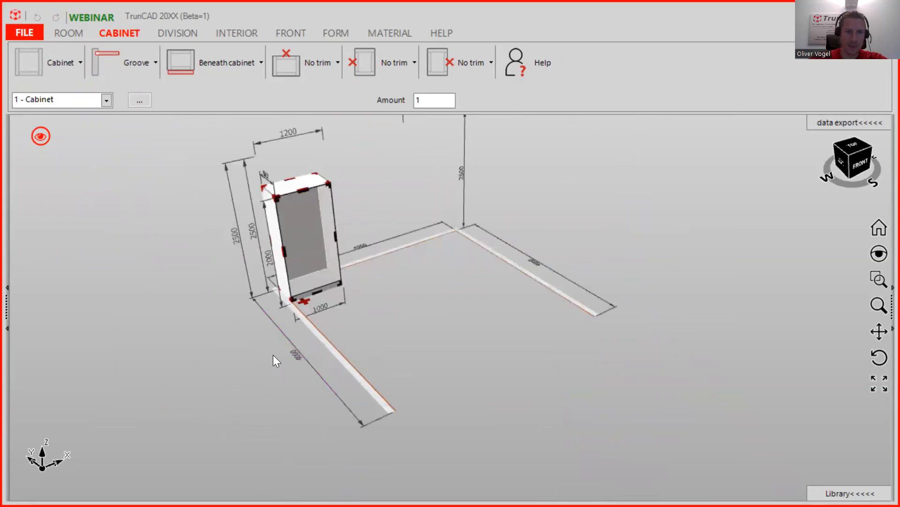
scroll(282, 352, up, 2)
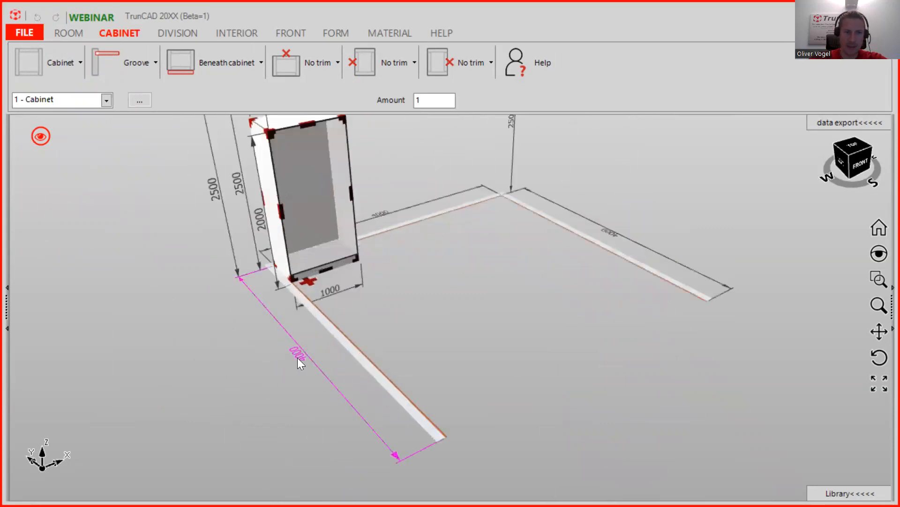
click(301, 355)
text(550)
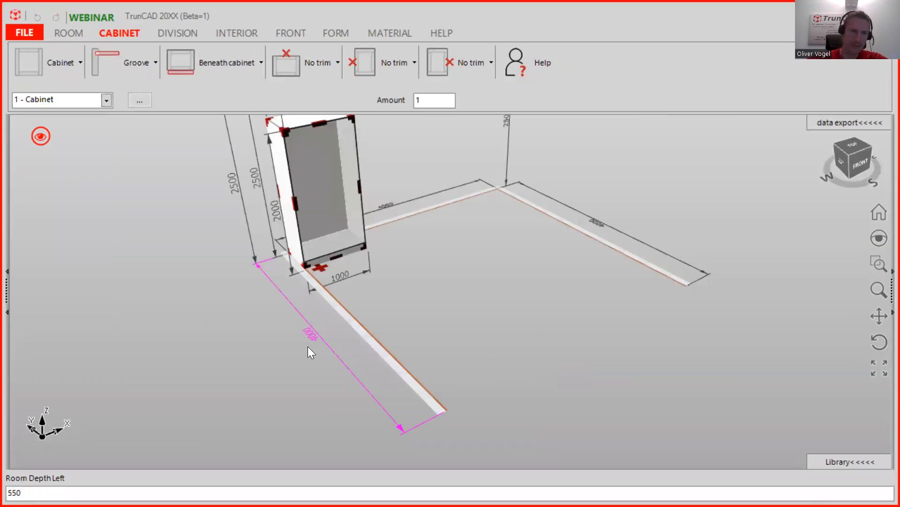
key(Return)
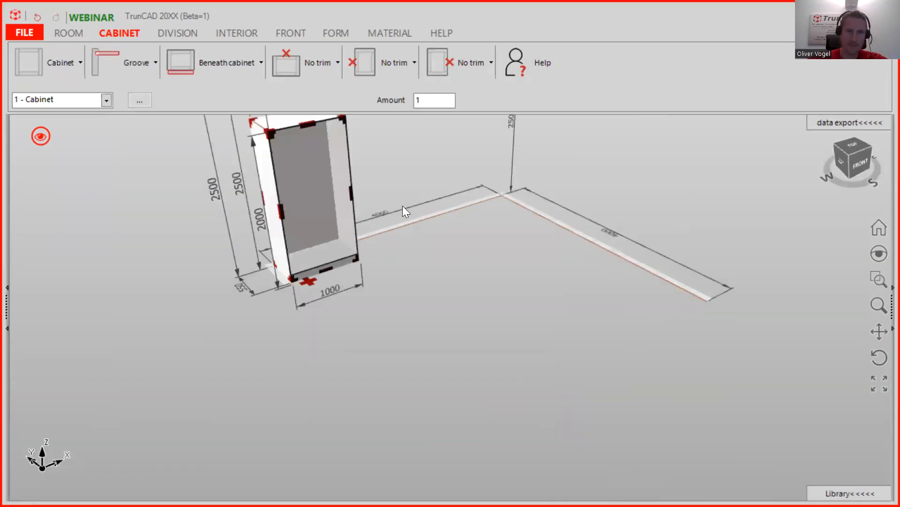
click(384, 211)
text(3200)
key(Return)
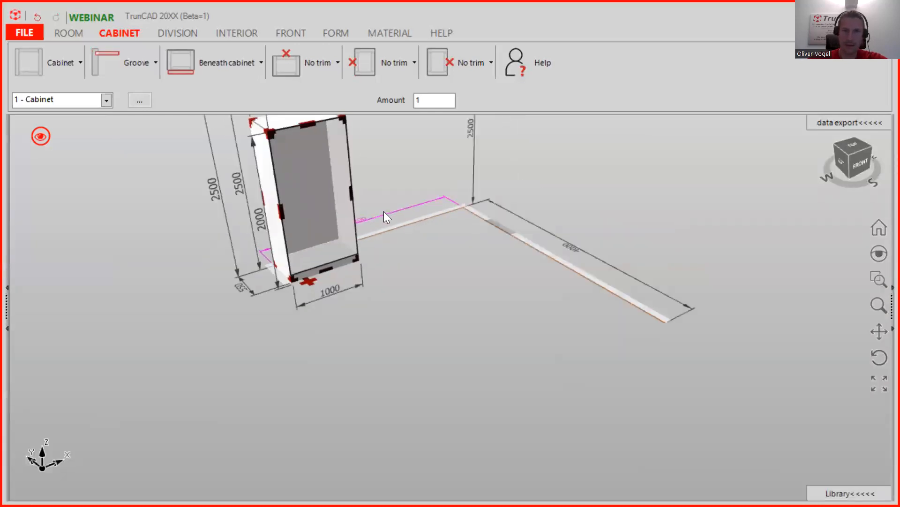
- Change the room height from 2500 to 2400
scroll(616, 217, down, 3)
scroll(627, 222, up, 4)
middle_drag(632, 215, 556, 232)
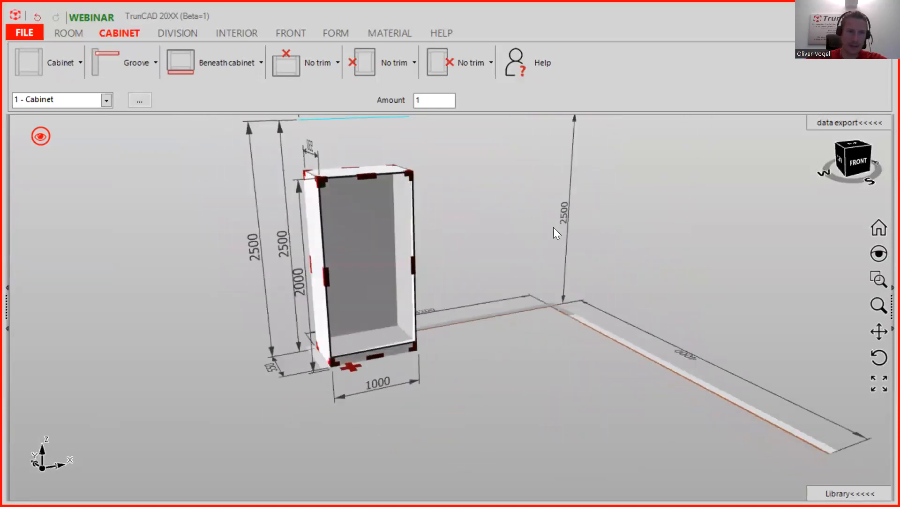
click(244, 263)
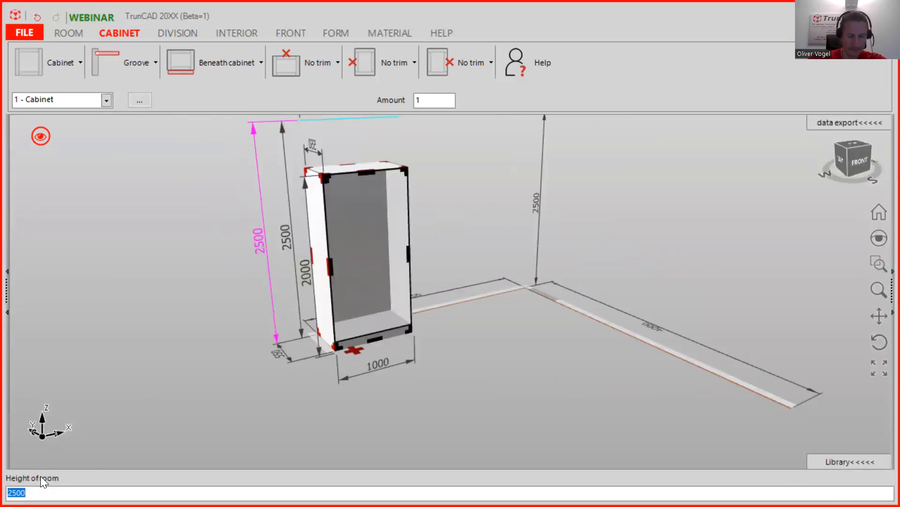
text(2400)
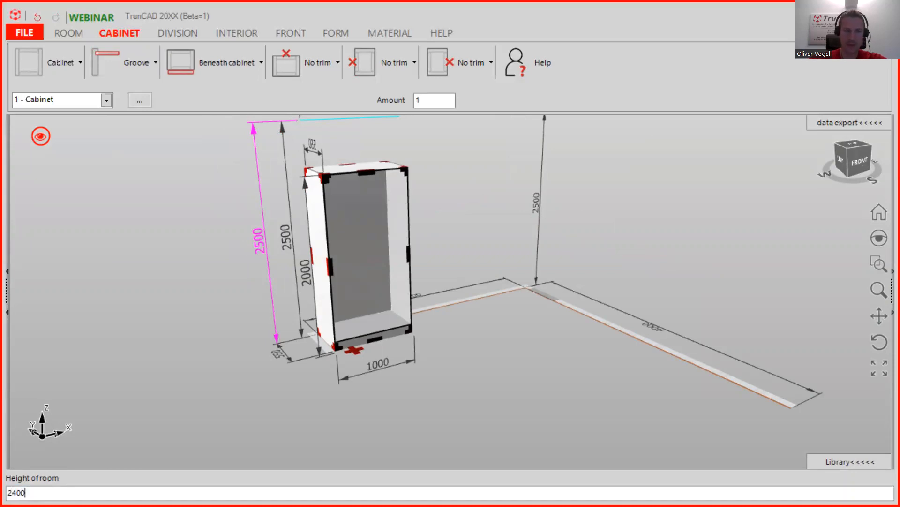
key(Return)
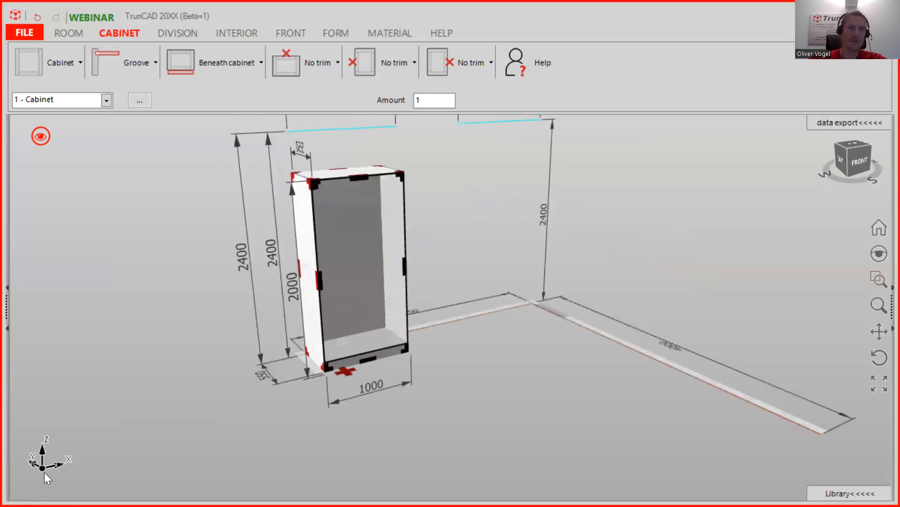
scroll(465, 220, down, 3)
middle_drag(465, 220, 440, 250)
scroll(425, 246, up, 1)
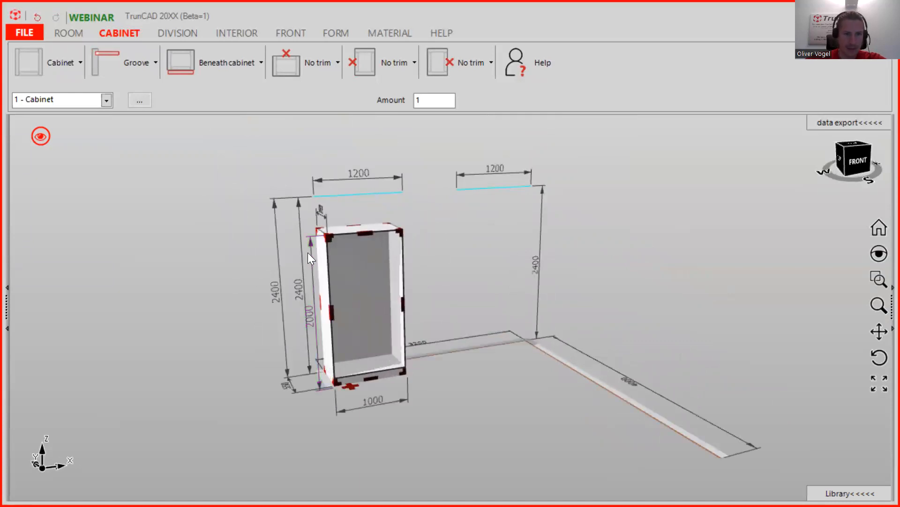
- Change the cabinet height from 2000 to 2400 and its width from 1000 to 700
scroll(308, 253, up, 1)
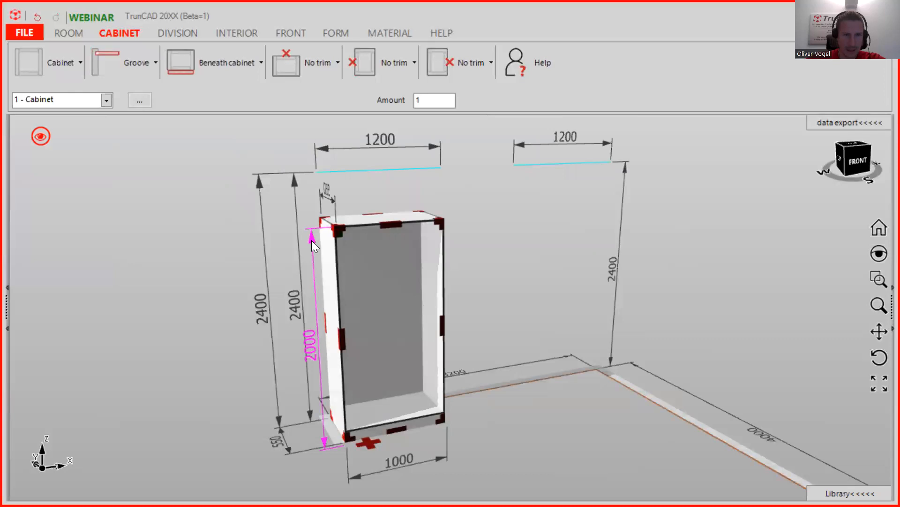
click(312, 239)
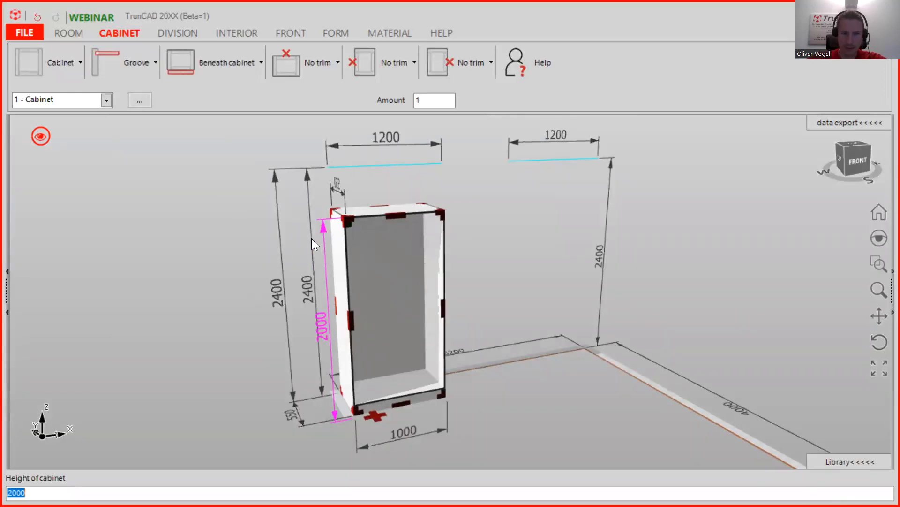
text(2400)
key(Return)
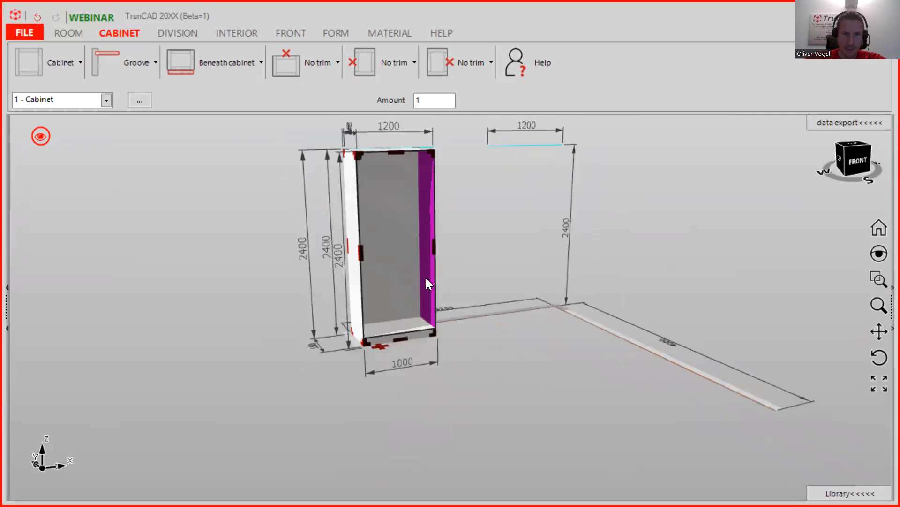
click(401, 399)
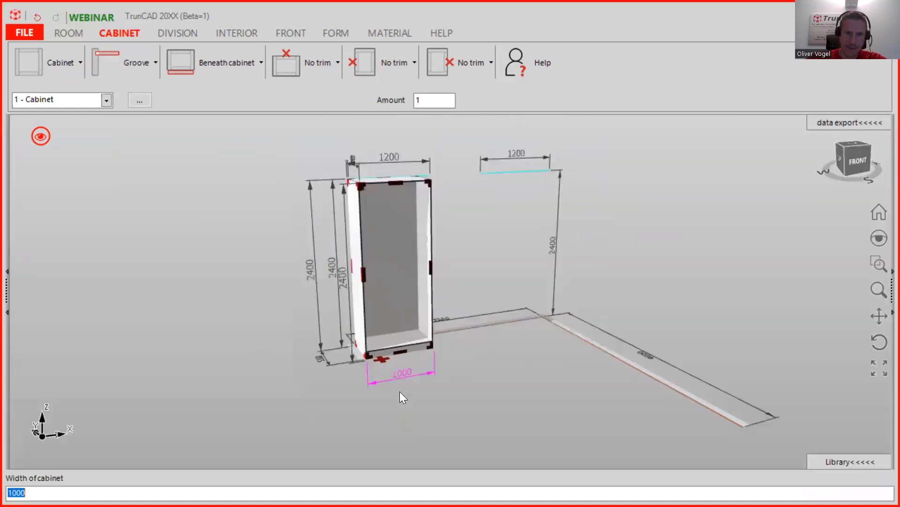
text(7)
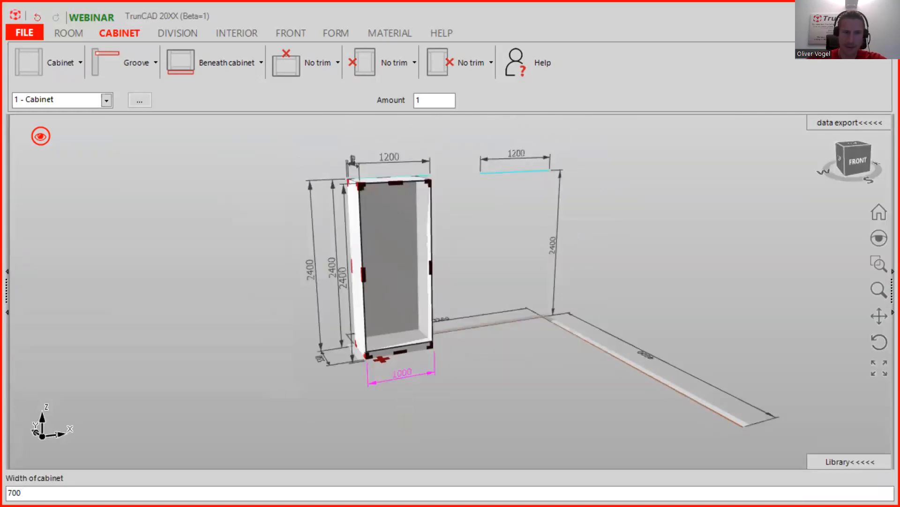
key(Return)
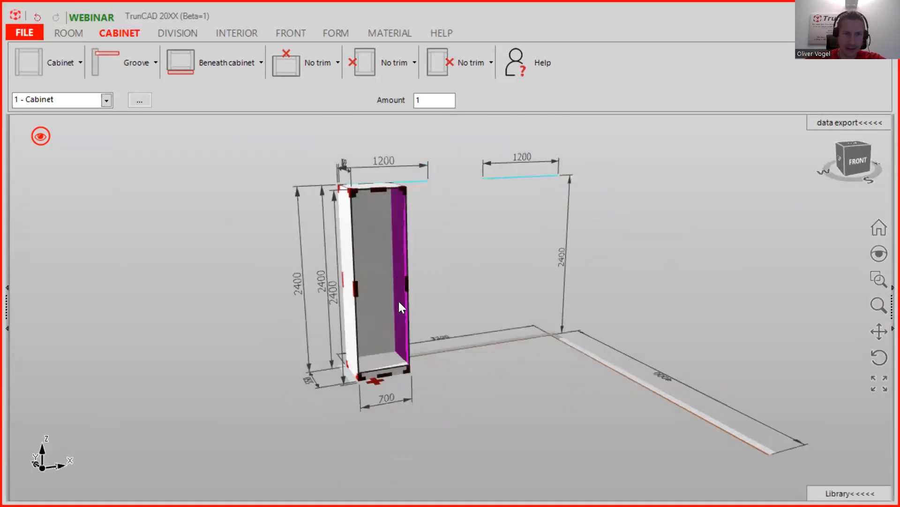
mouse_move(446, 253)
middle_down()
mouse_move(460, 257)
mouse_move(448, 256)
middle_up()
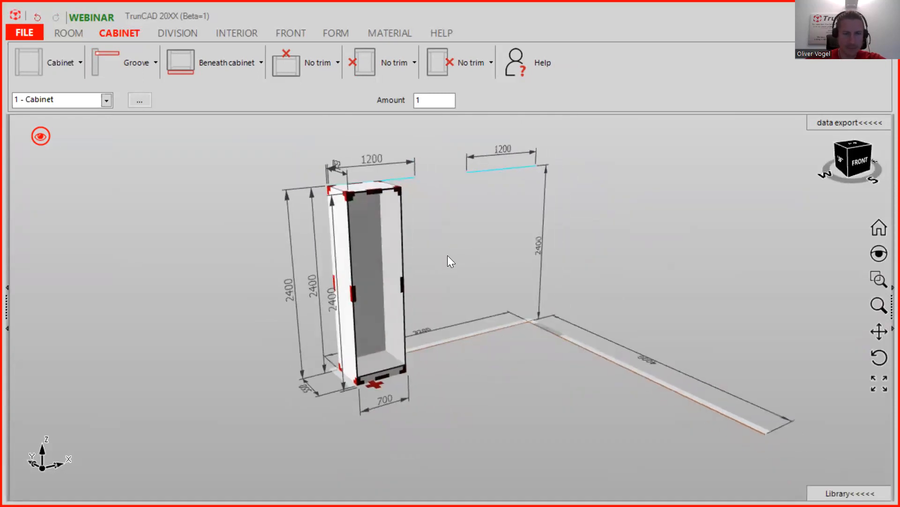
click(392, 61)
drag(420, 177, 403, 178)
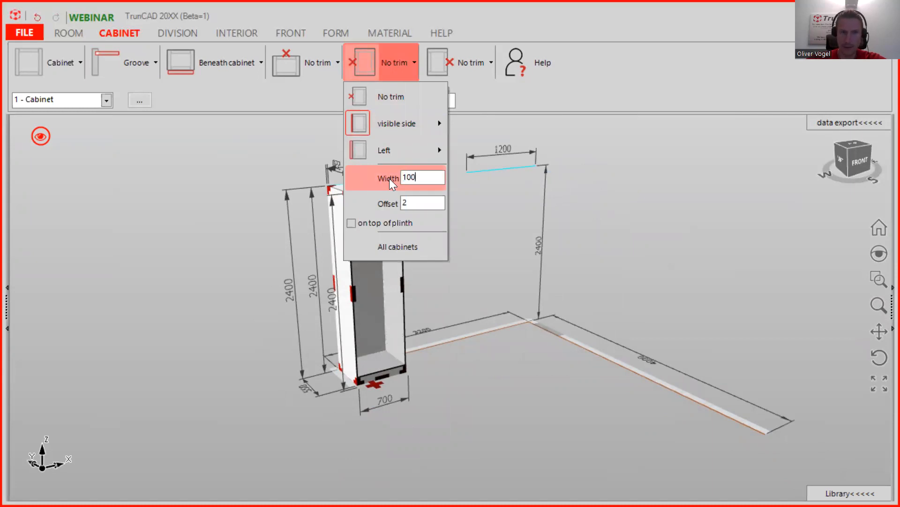
click(381, 161)
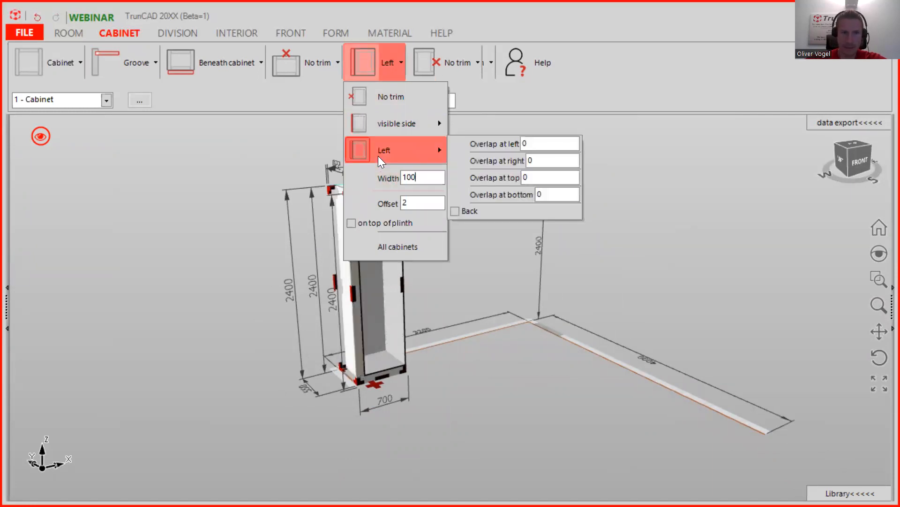
click(435, 399)
mouse_move(369, 355)
middle_down()
mouse_move(360, 350)
mouse_move(372, 351)
middle_up()
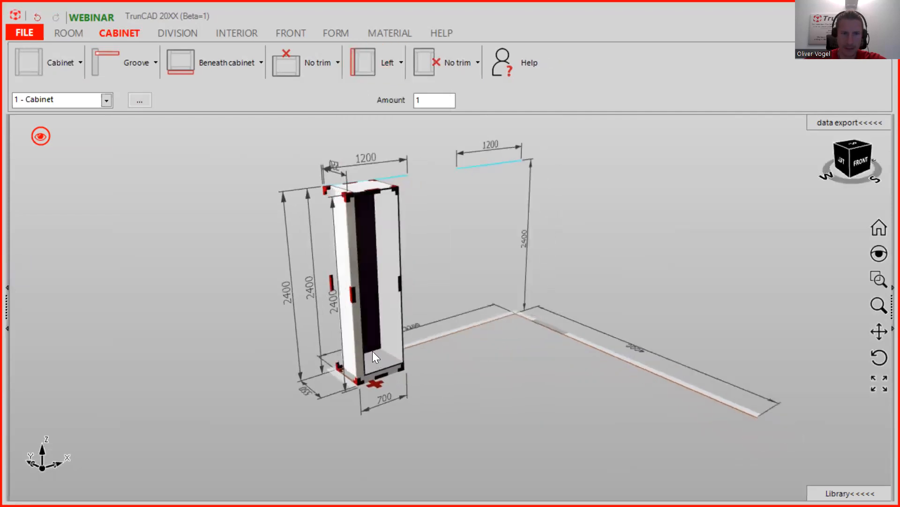
scroll(377, 346, up, 10)
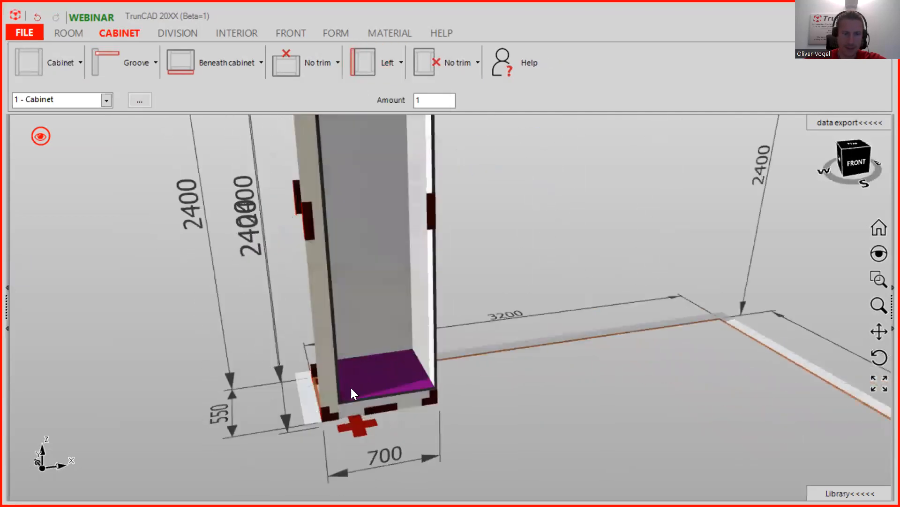
middle_drag(353, 393, 339, 365)
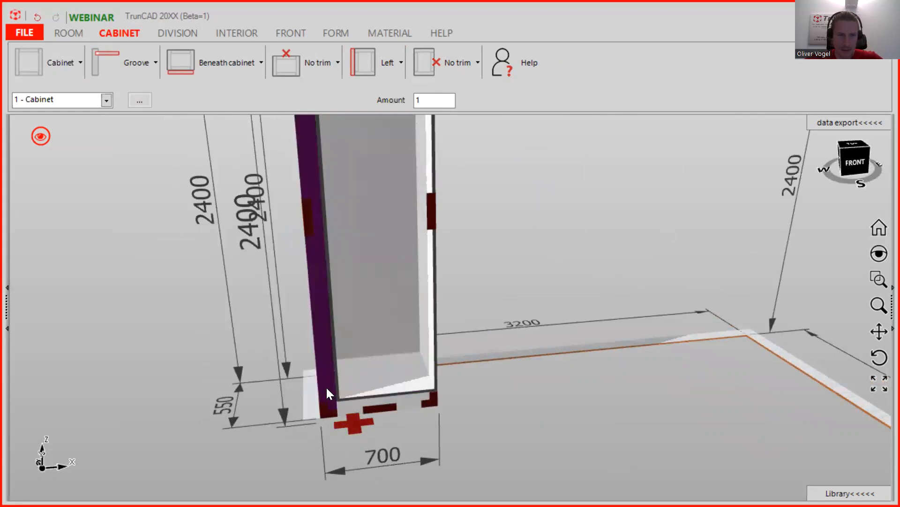
scroll(326, 389, up, 2)
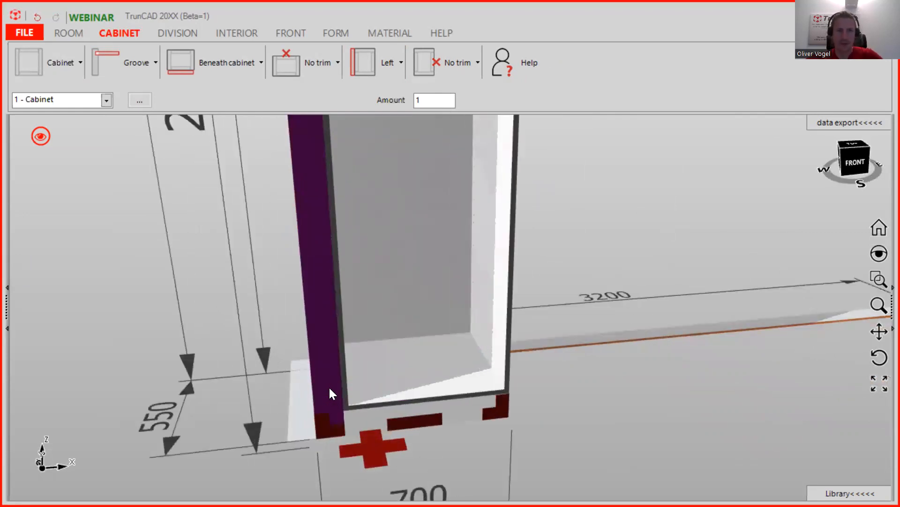
scroll(331, 382, down, 3)
middle_drag(343, 360, 372, 356)
scroll(373, 357, down, 3)
ctrl+middle_drag(470, 241, 386, 228)
scroll(385, 228, up, 3)
- Add an On cabinet trim with a height of 100
click(322, 60)
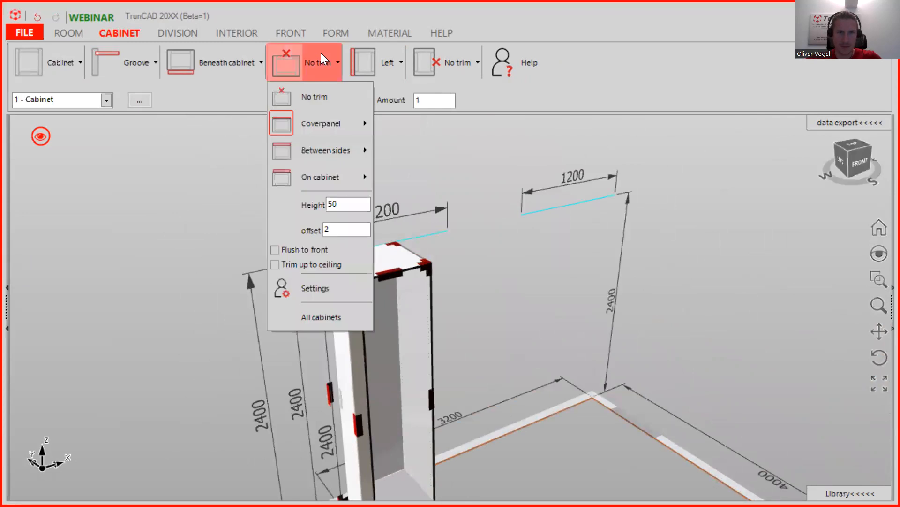
click(312, 180)
drag(342, 203, 298, 203)
text(100)
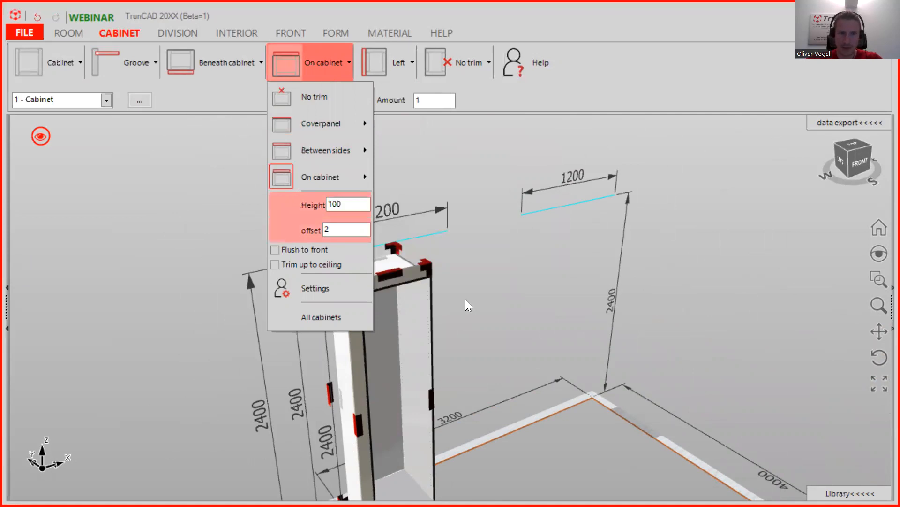
middle_drag(507, 265, 642, 231)
scroll(521, 244, up, 1)
scroll(520, 244, up, 6)
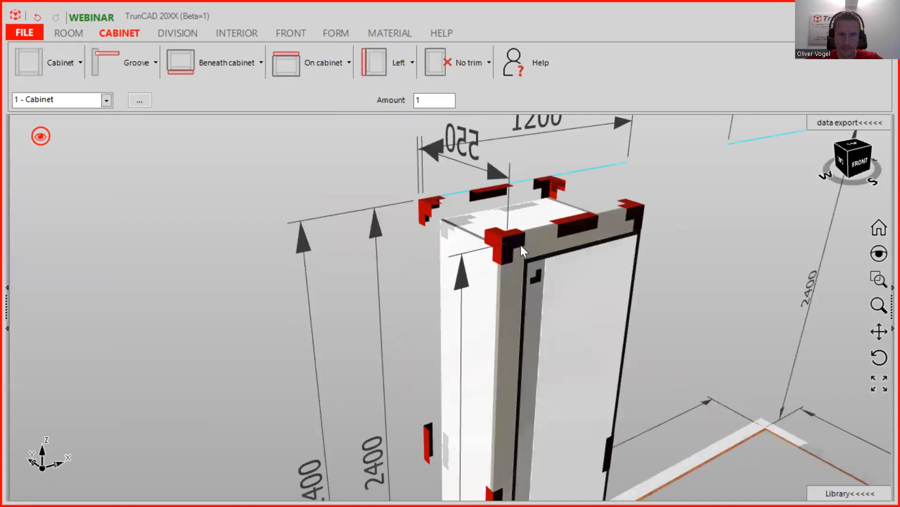
middle_drag(537, 276, 559, 275)
- Set the trim flush to the cabinet front and orbit to check it
click(310, 58)
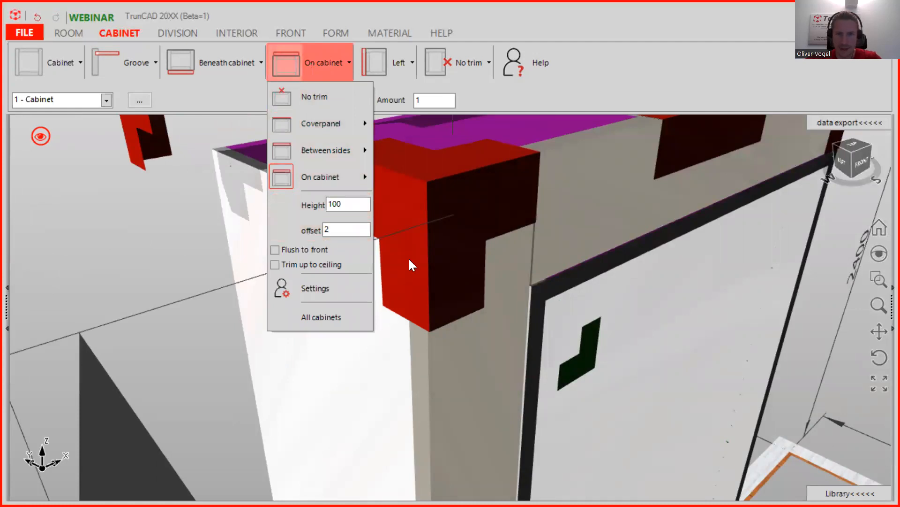
click(277, 250)
middle_drag(562, 284, 466, 266)
scroll(489, 262, down, 10)
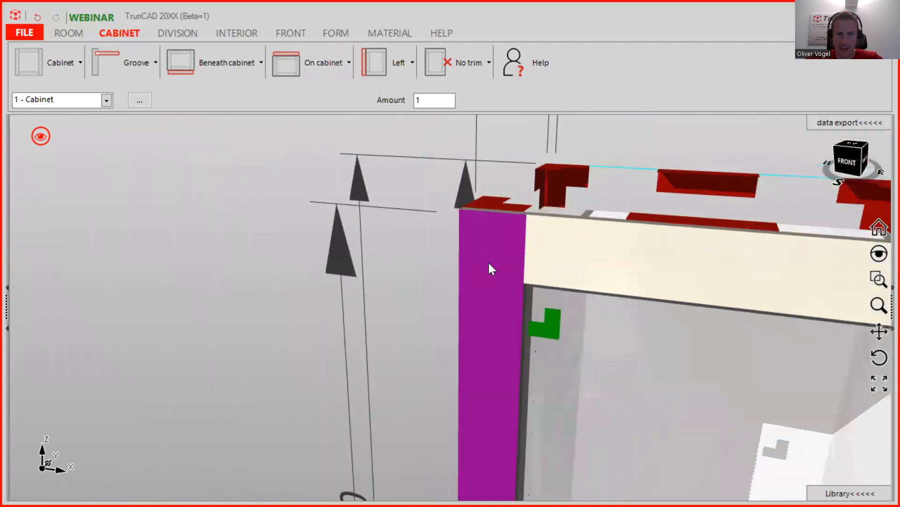
scroll(635, 338, down, 4)
ctrl+middle_drag(635, 338, 642, 211)
middle_drag(665, 249, 628, 299)
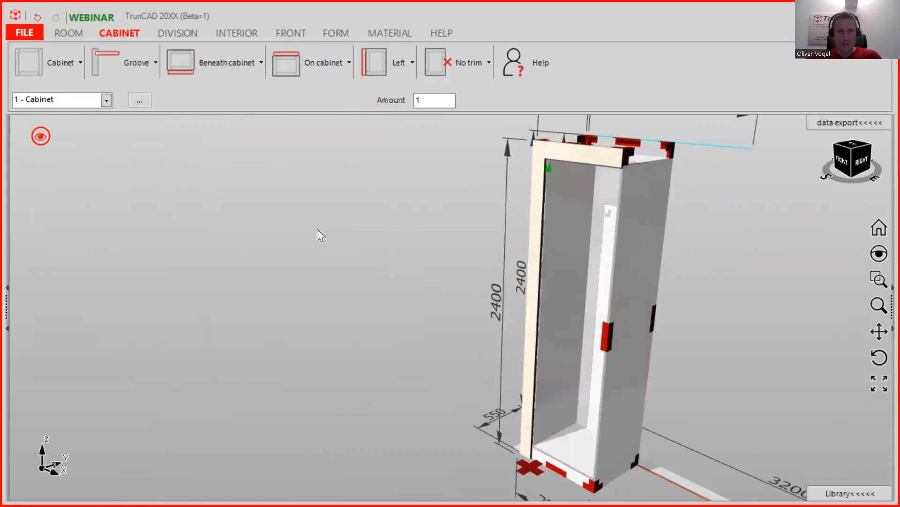
- Insert one horizontal divider with Screw connectors at the cabinet's middle height
click(180, 32)
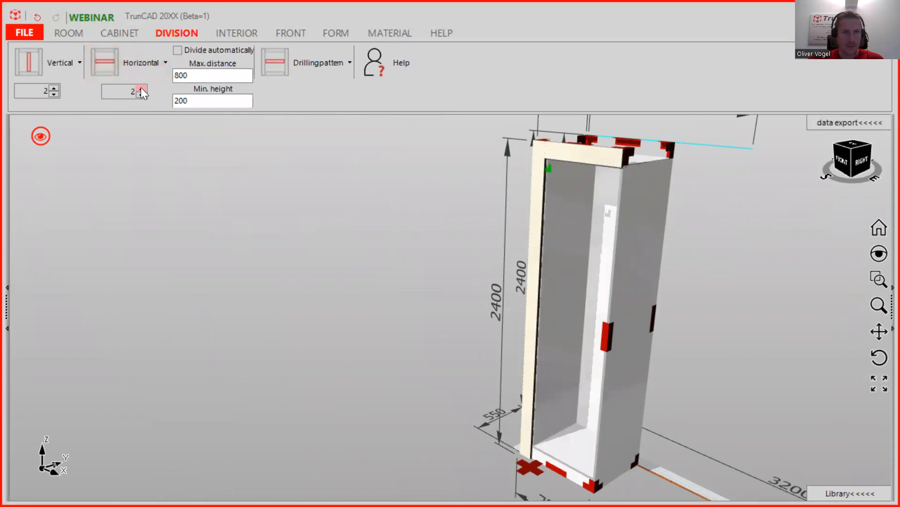
click(145, 70)
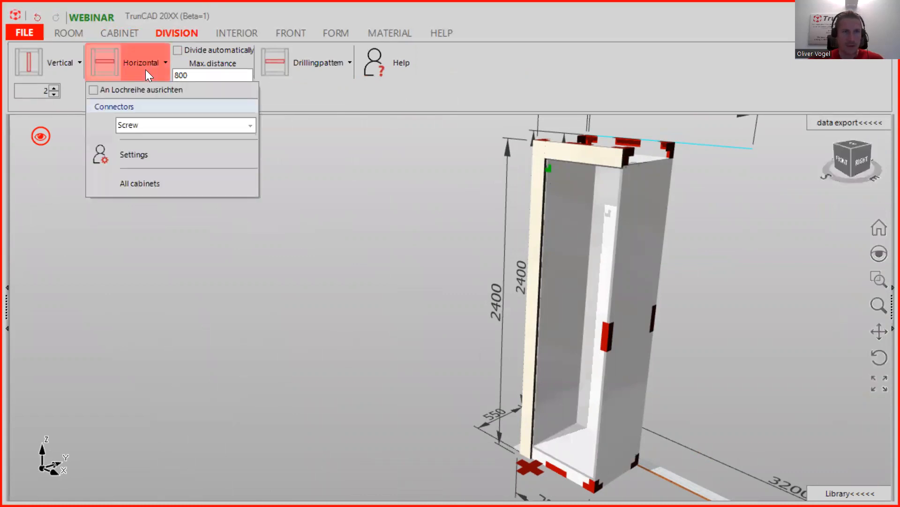
click(247, 126)
click(247, 126)
click(313, 103)
click(140, 95)
drag(117, 69, 593, 297)
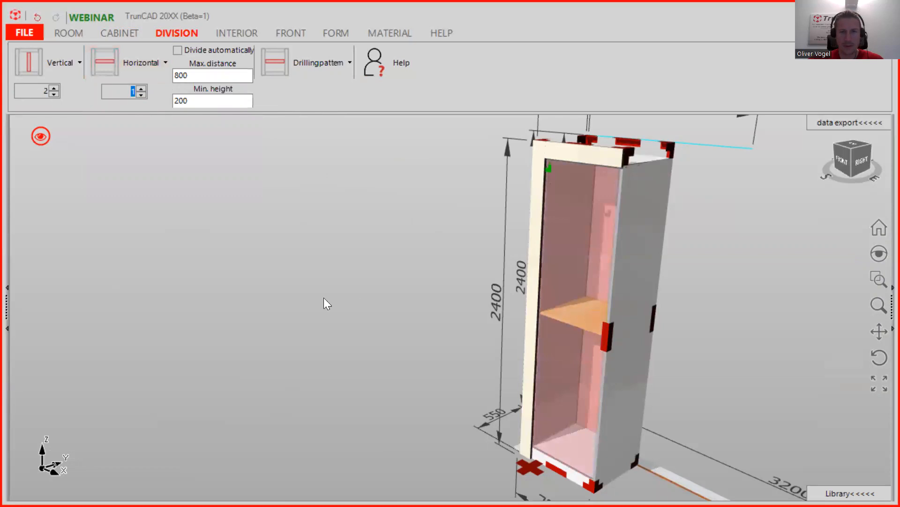
drag(323, 298, 323, 293)
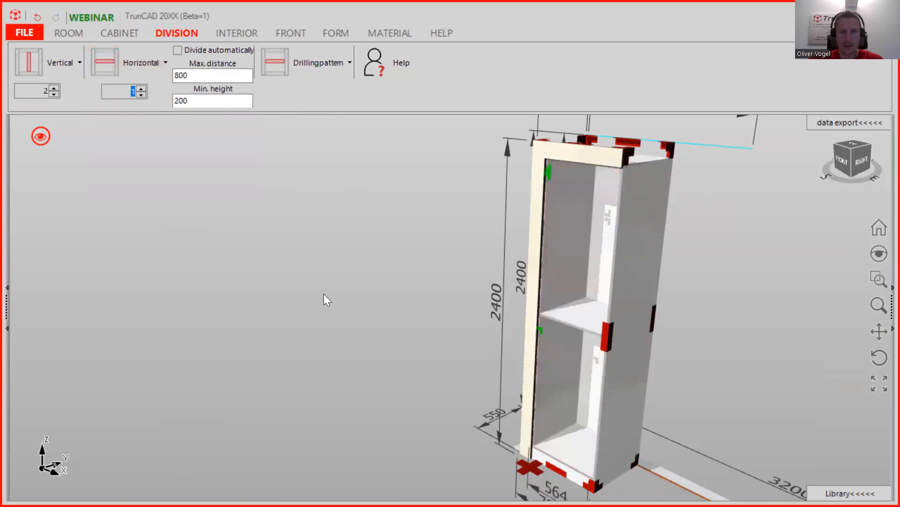
- Insert adjustable shelves, count 2, into the compartments above and below the divider
click(238, 36)
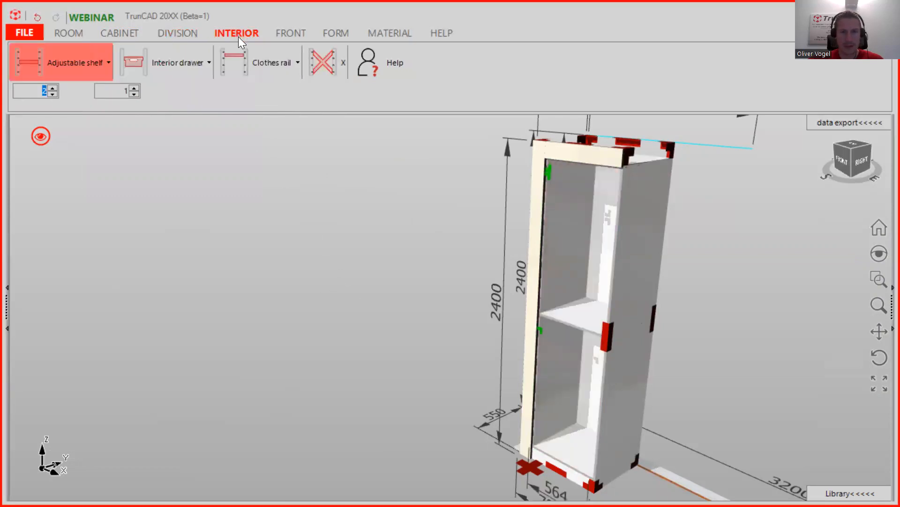
click(88, 62)
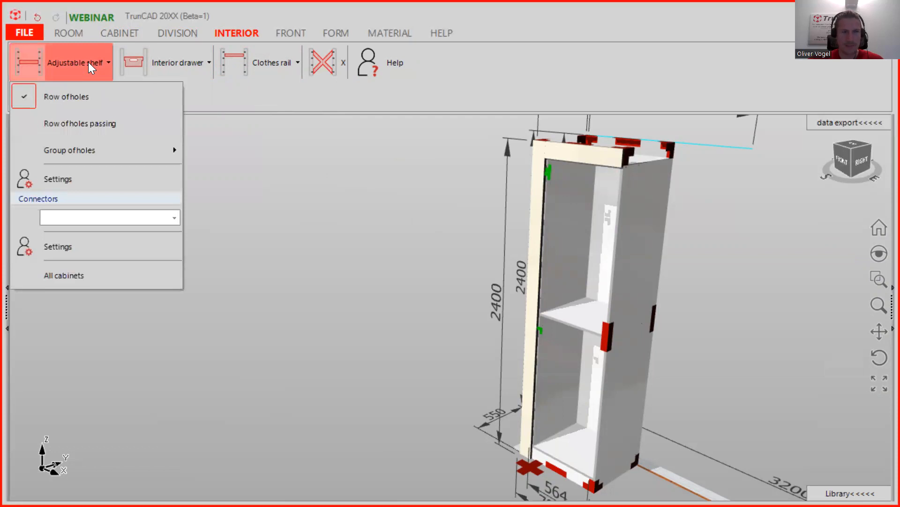
click(89, 62)
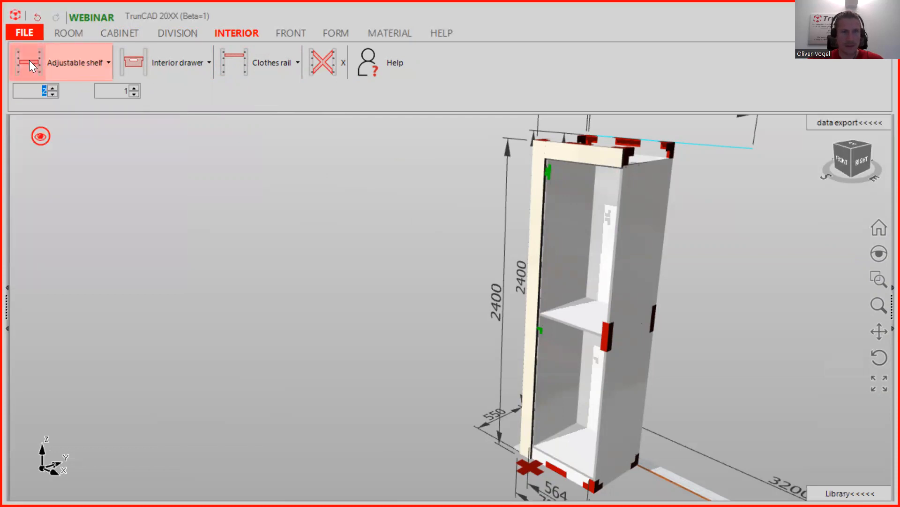
click(494, 228)
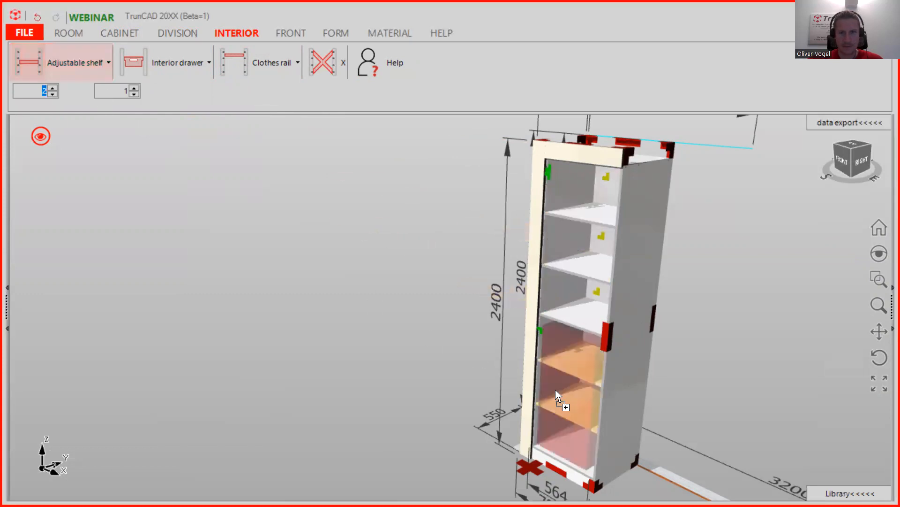
scroll(467, 321, down, 4)
middle_drag(508, 300, 528, 284)
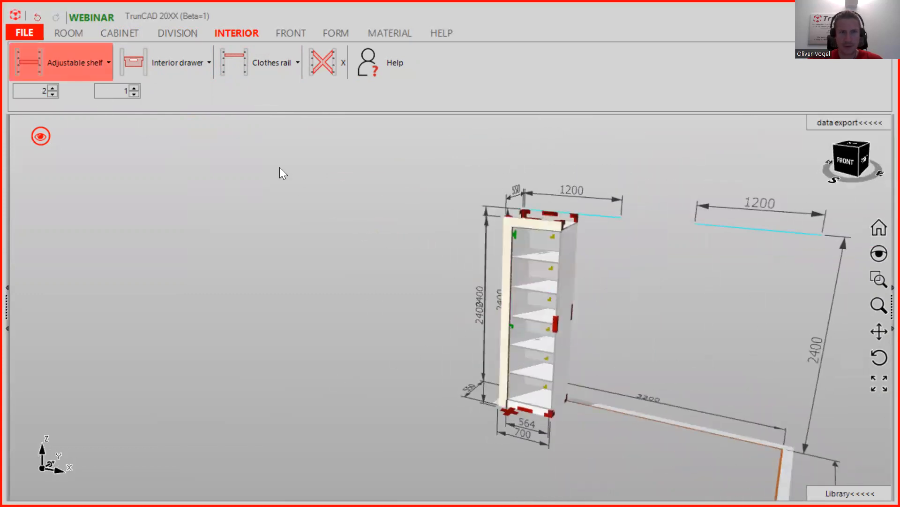
scroll(274, 152, up, 2)
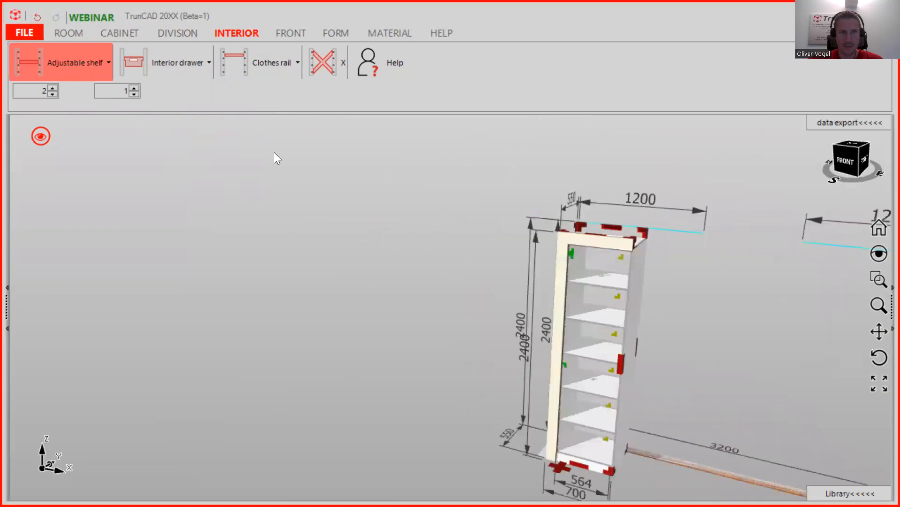
- Place a left-hinged door on the tall cabinet's front
click(289, 34)
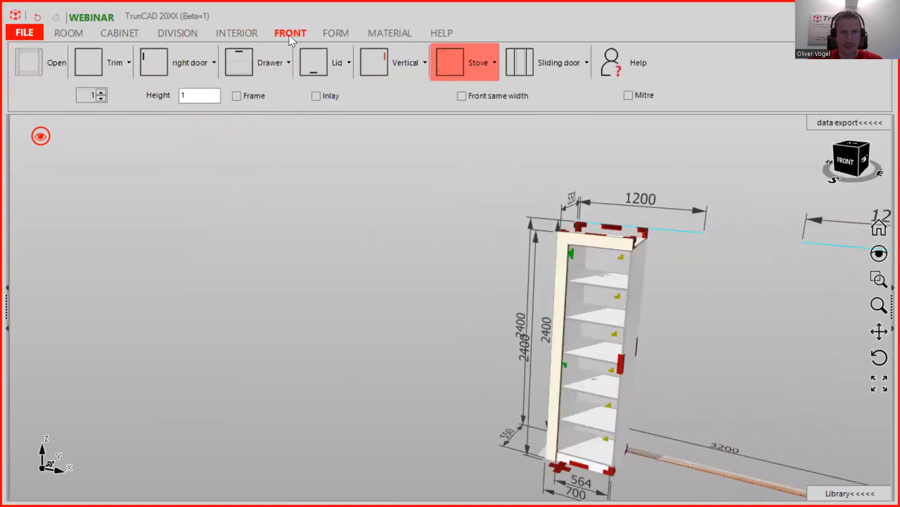
click(195, 66)
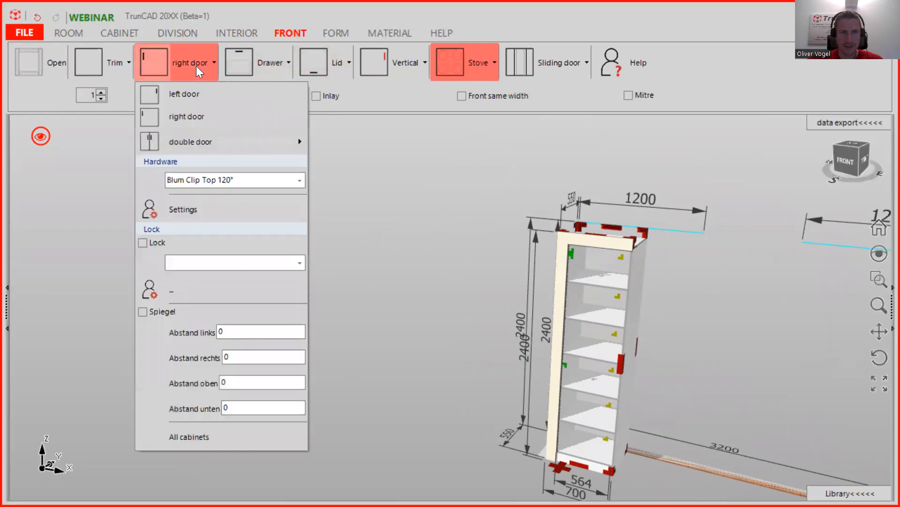
click(207, 96)
click(157, 63)
drag(156, 63, 592, 357)
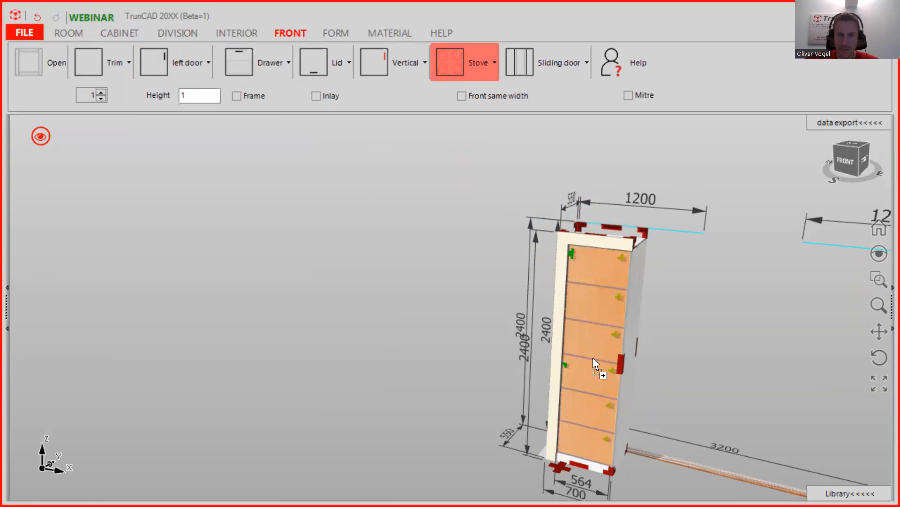
drag(561, 391, 561, 391)
scroll(626, 336, down, 1)
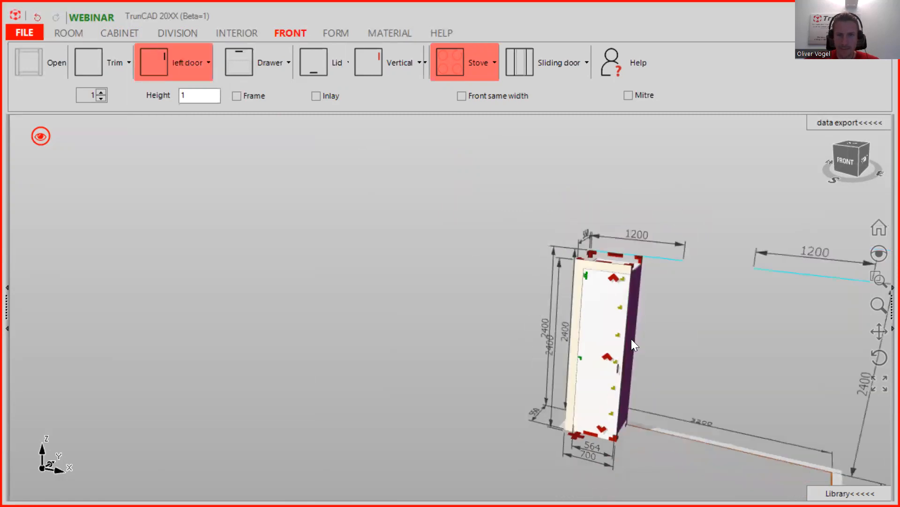
scroll(650, 356, up, 5)
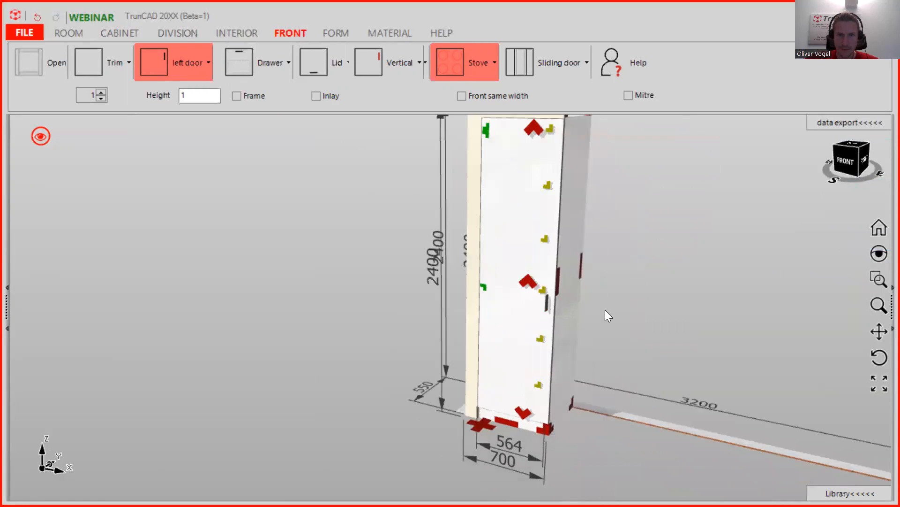
- Set the door to have no handle
click(400, 66)
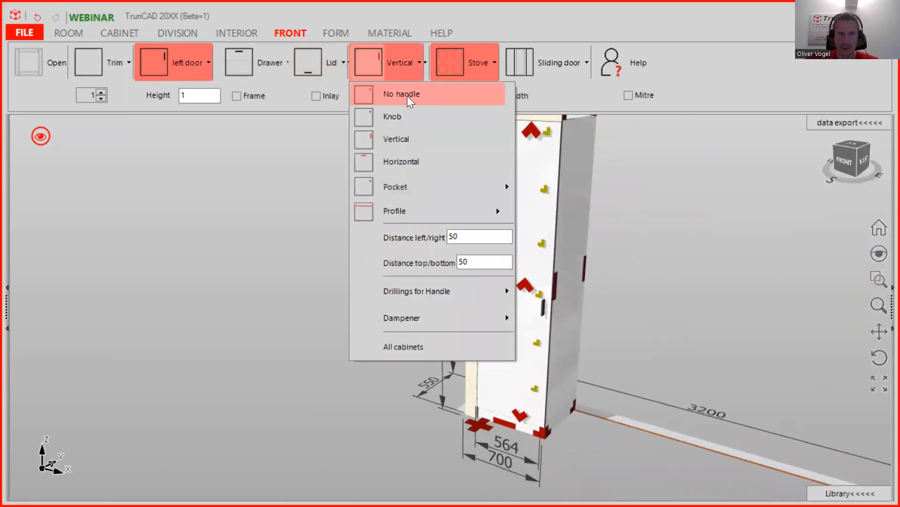
click(406, 94)
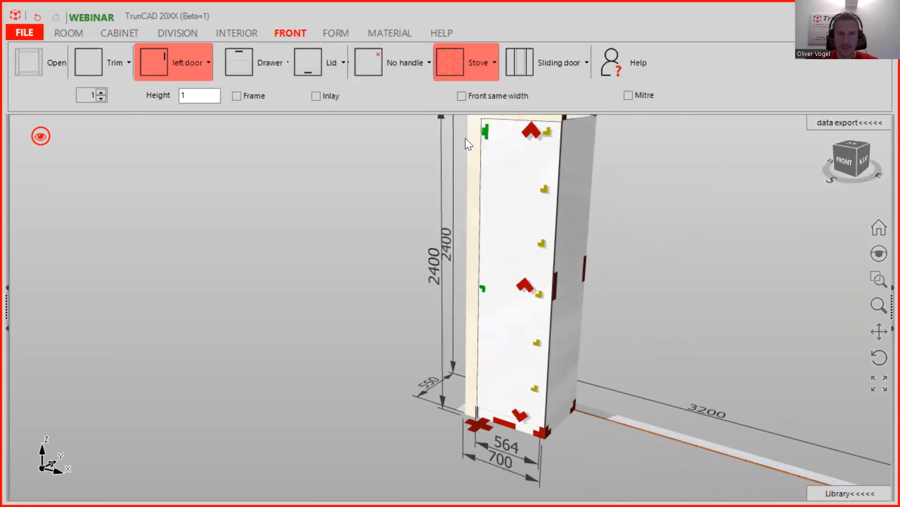
scroll(555, 225, down, 2)
scroll(627, 215, down, 1)
middle_drag(627, 214, 615, 267)
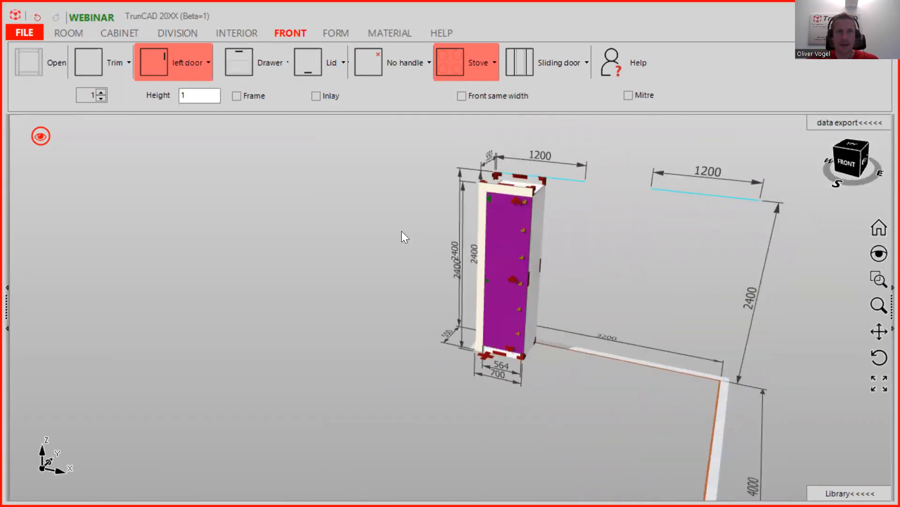
middle_drag(605, 283, 491, 275)
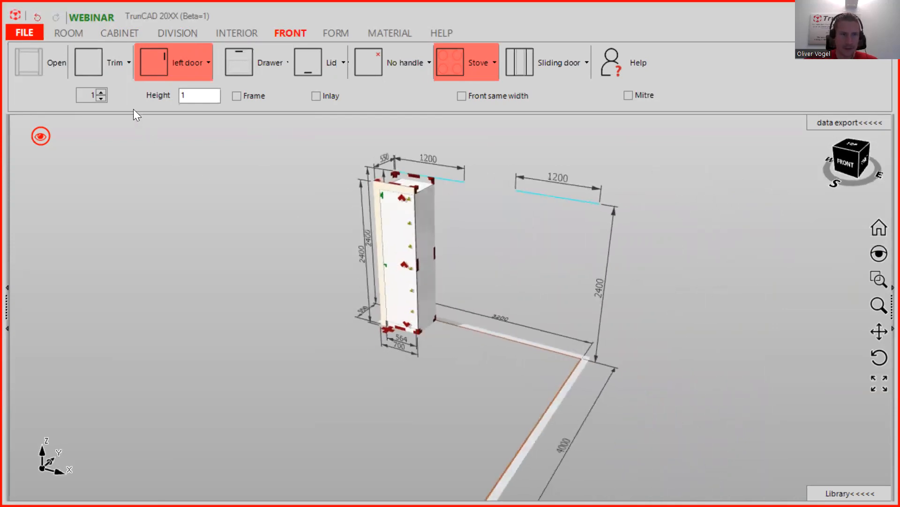
- Set the next cabinet's width to 1800 and height to 800
click(120, 35)
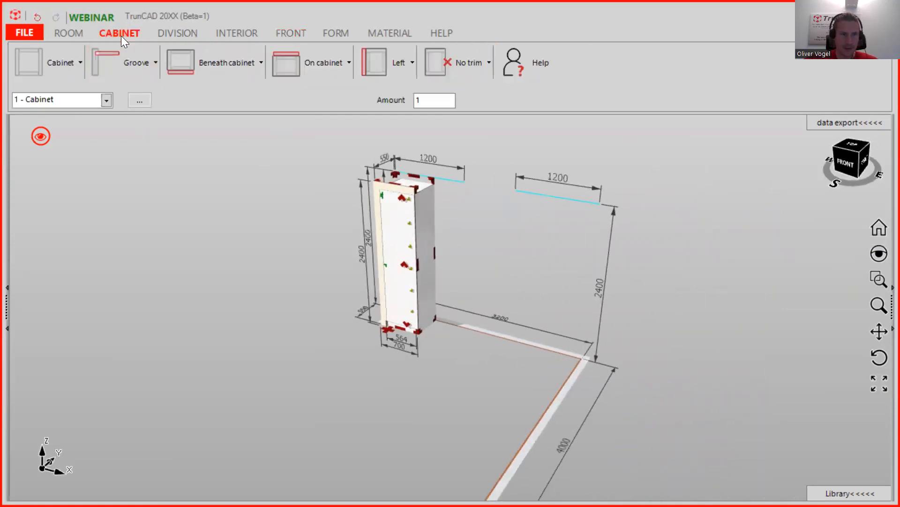
click(71, 65)
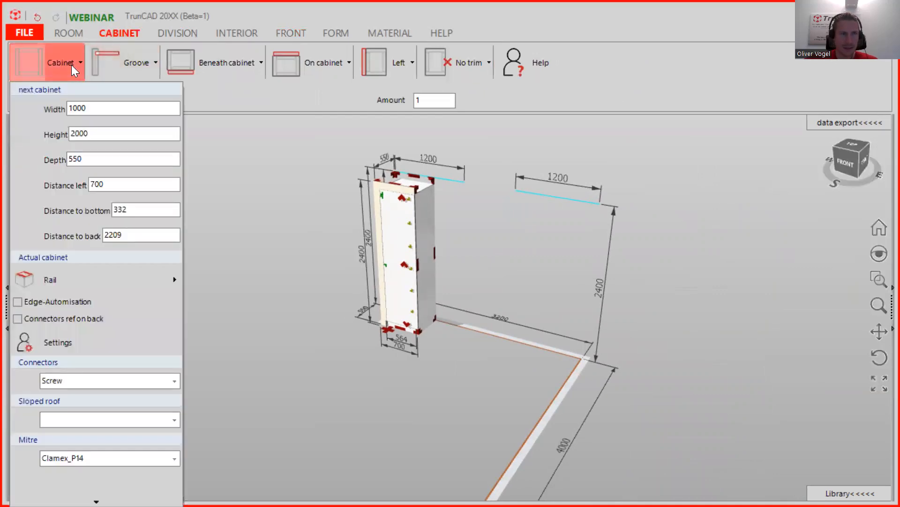
click(108, 107)
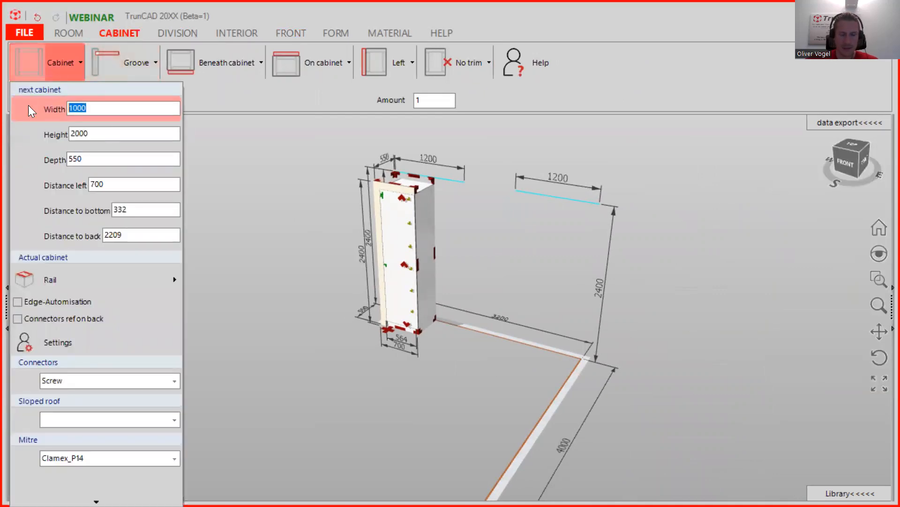
text(1800)
key(Tab)
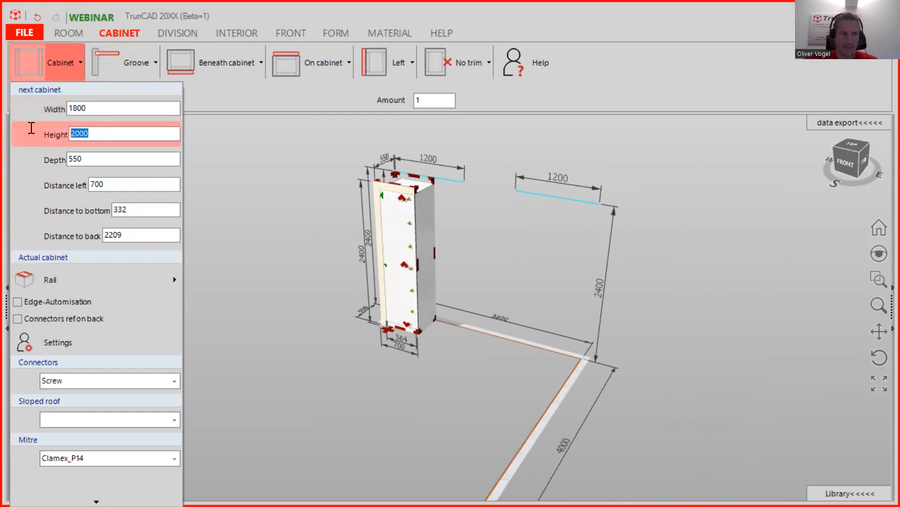
text(800)
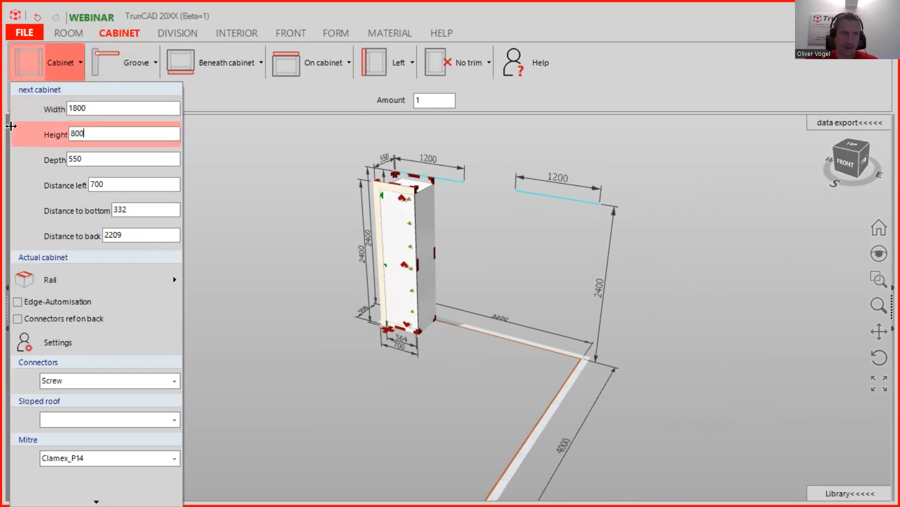
click(275, 92)
middle_drag(602, 315, 530, 313)
scroll(439, 277, up, 4)
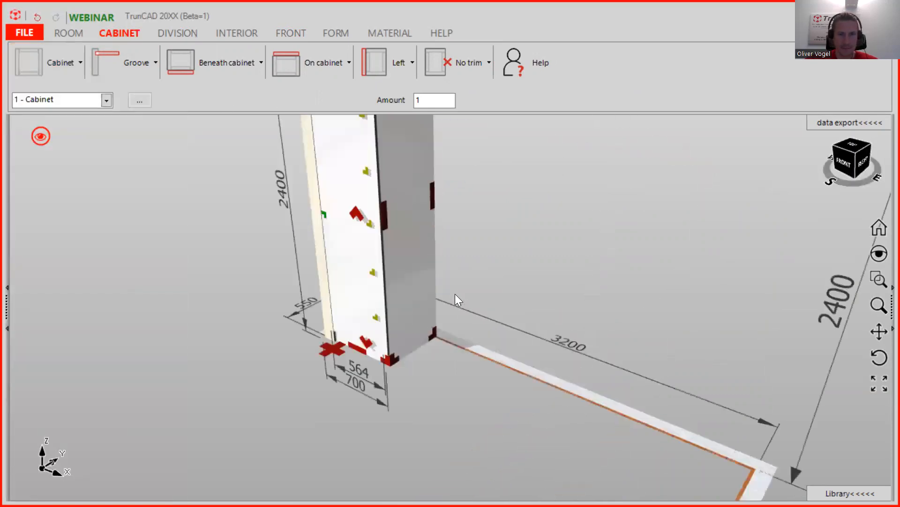
scroll(455, 294, up, 1)
- Place the new 1800×800 cabinet beside the tall cabinet's base
click(68, 67)
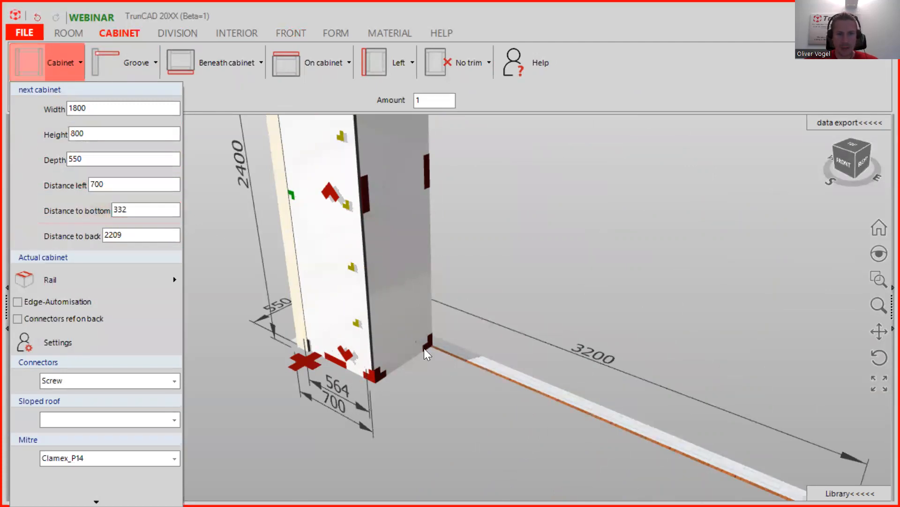
scroll(468, 362, up, 5)
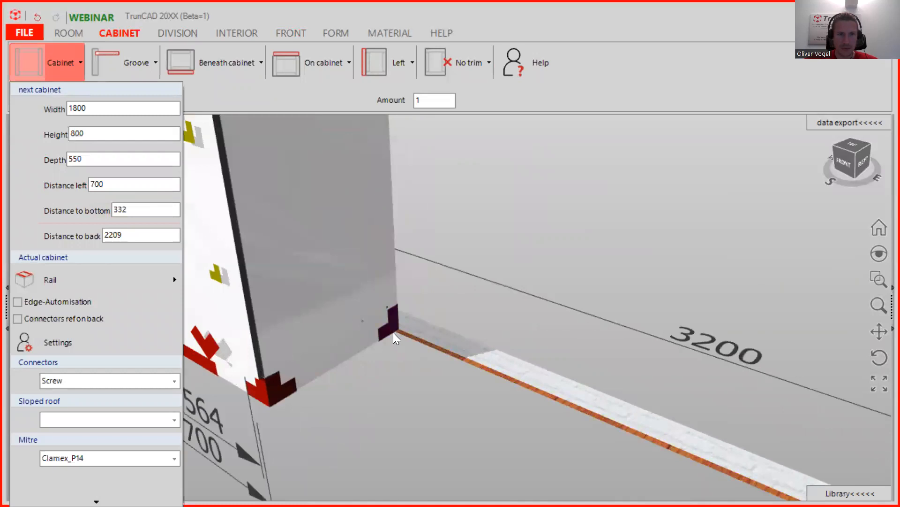
scroll(389, 326, up, 2)
middle_drag(408, 322, 390, 320)
scroll(395, 307, down, 3)
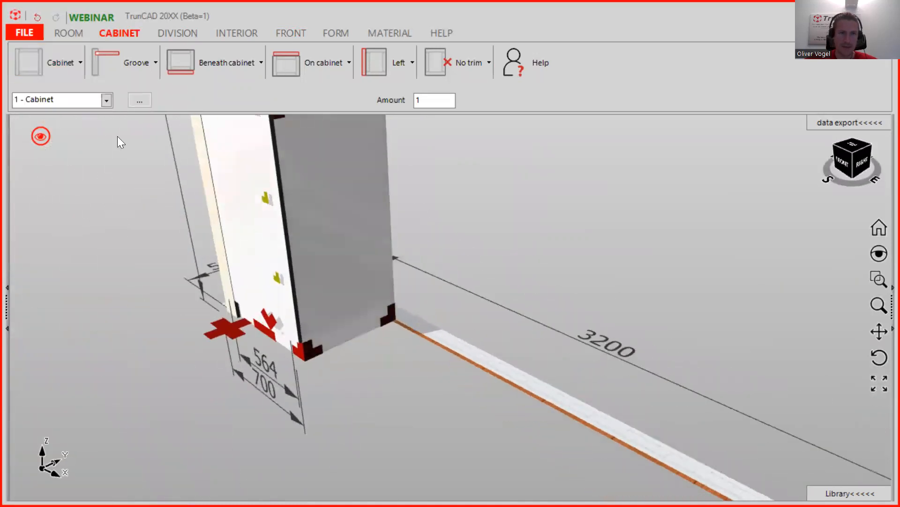
drag(34, 55, 366, 305)
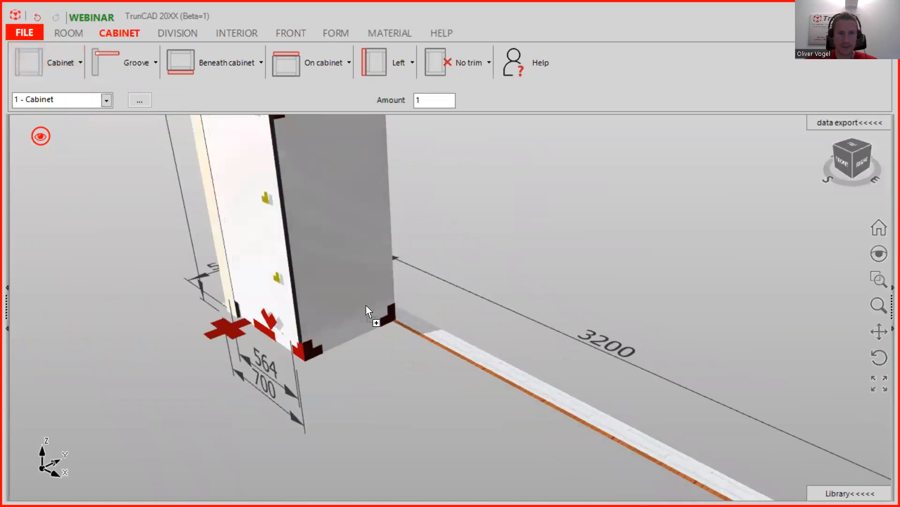
drag(284, 337, 292, 330)
scroll(442, 249, up, 3)
scroll(441, 248, up, 2)
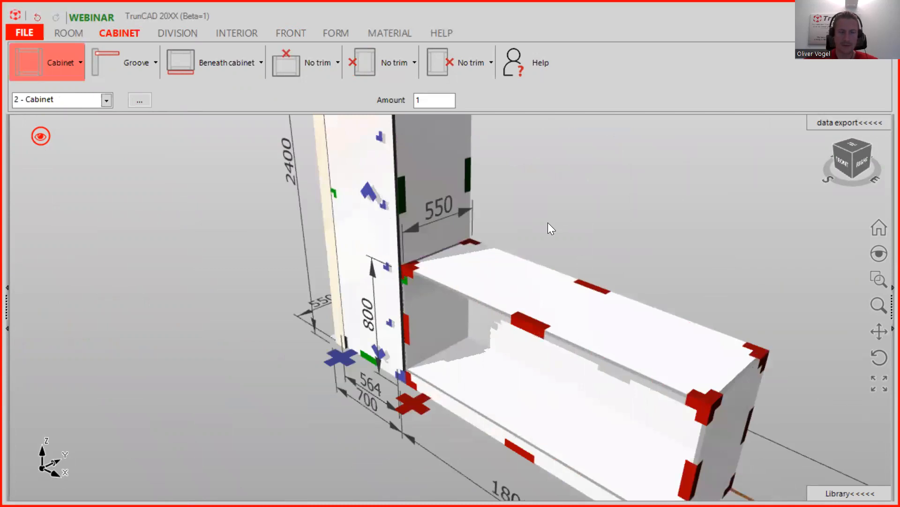
- Stack a second 1800-wide cabinet on the first and set it to no plinth
scroll(588, 247, down, 2)
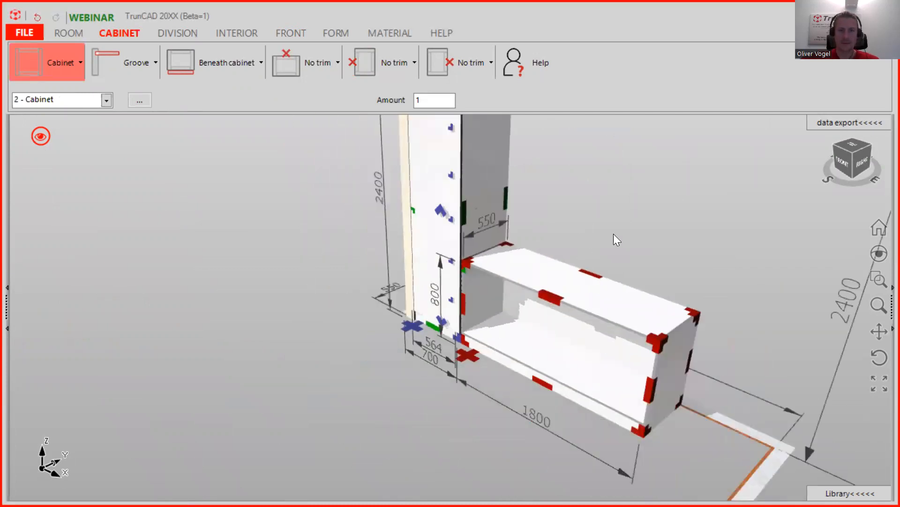
middle_drag(615, 233, 583, 290)
drag(30, 67, 289, 303)
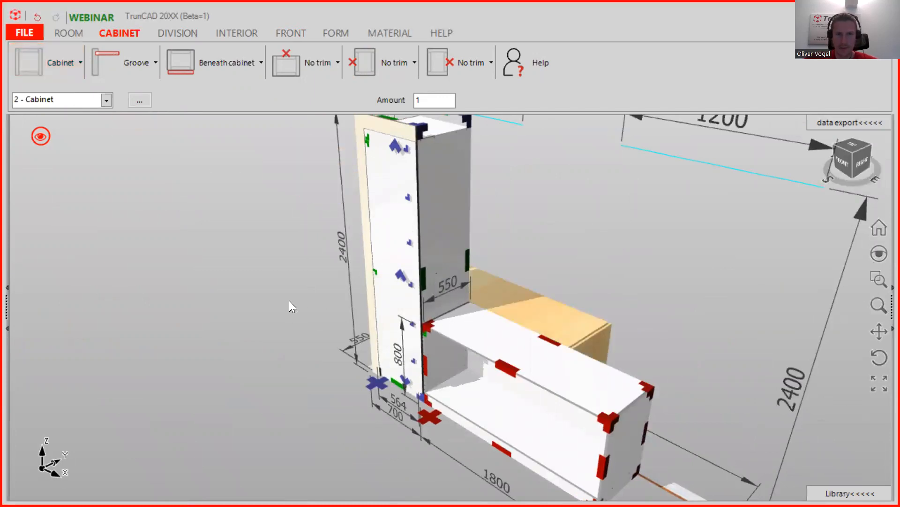
middle_drag(528, 371, 543, 293)
scroll(552, 375, up, 1)
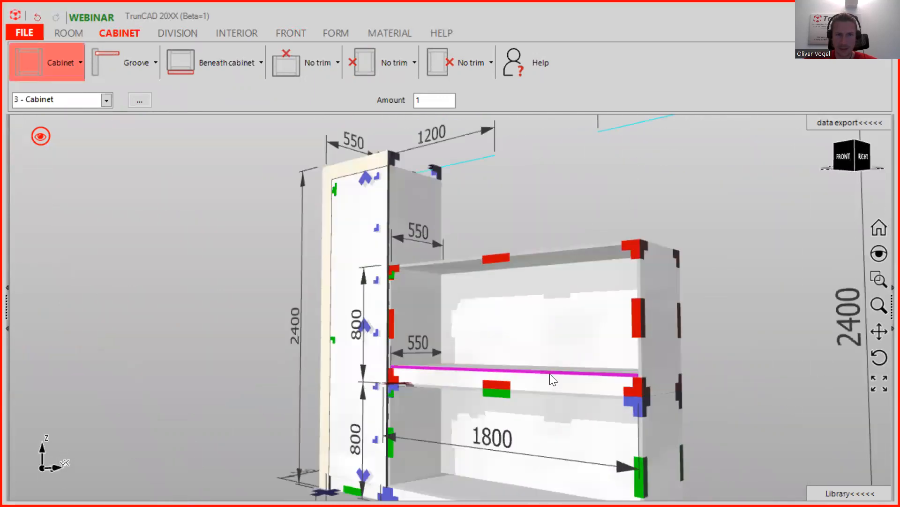
scroll(557, 386, up, 2)
scroll(557, 386, up, 1)
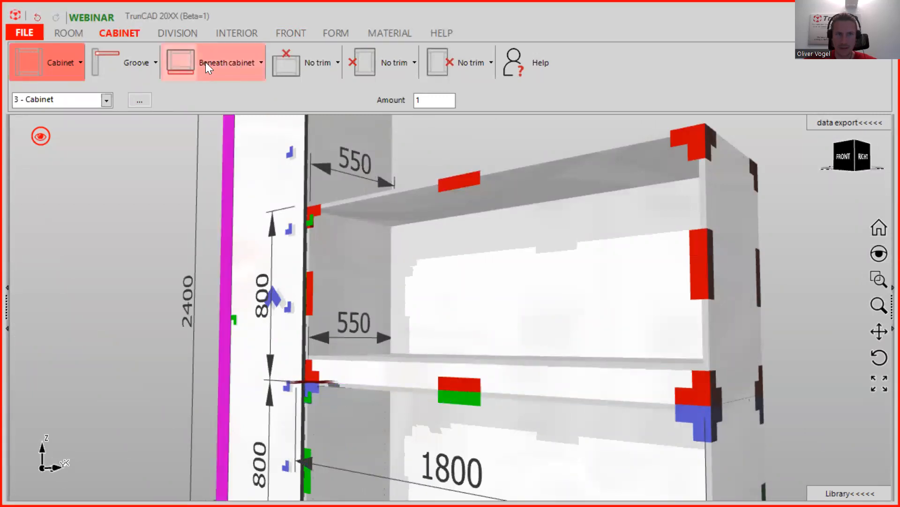
click(238, 61)
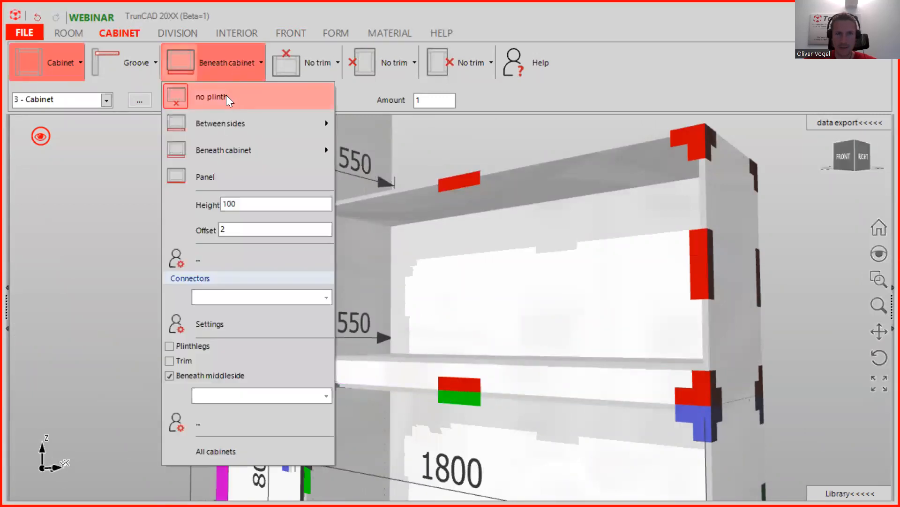
click(217, 87)
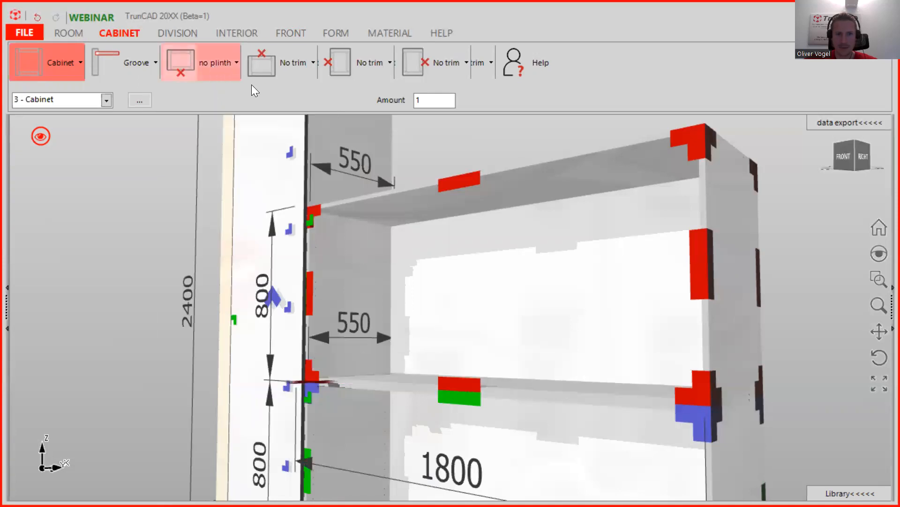
middle_drag(445, 157, 449, 187)
scroll(449, 186, down, 4)
ctrl+middle_drag(473, 220, 446, 309)
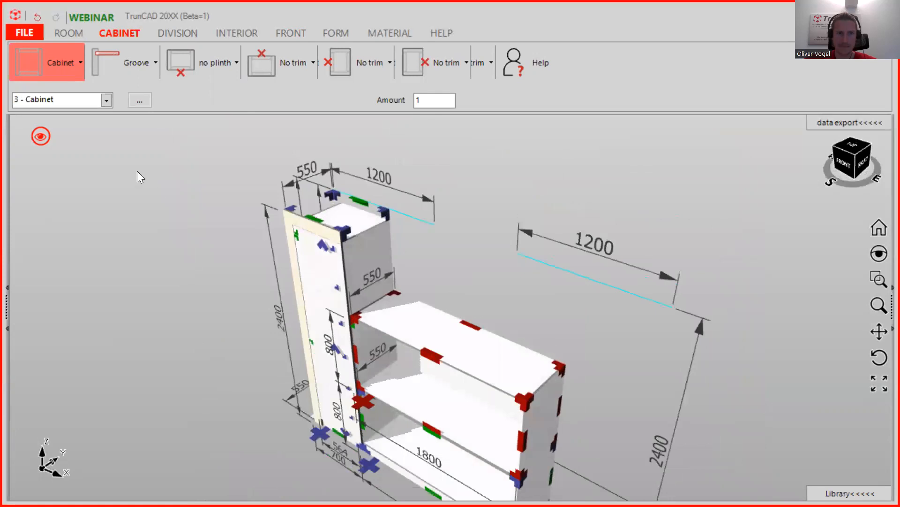
- Stack a third cabinet on top, also with no plinth
click(63, 62)
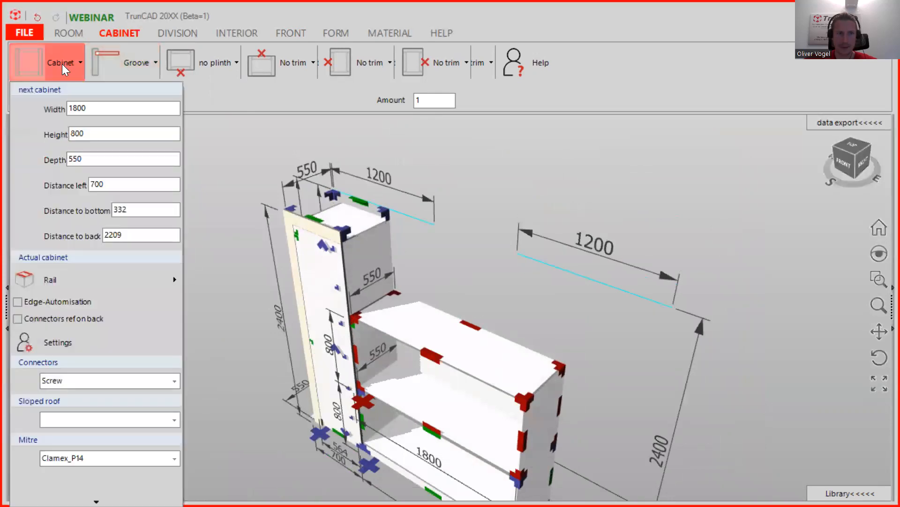
click(31, 60)
click(239, 324)
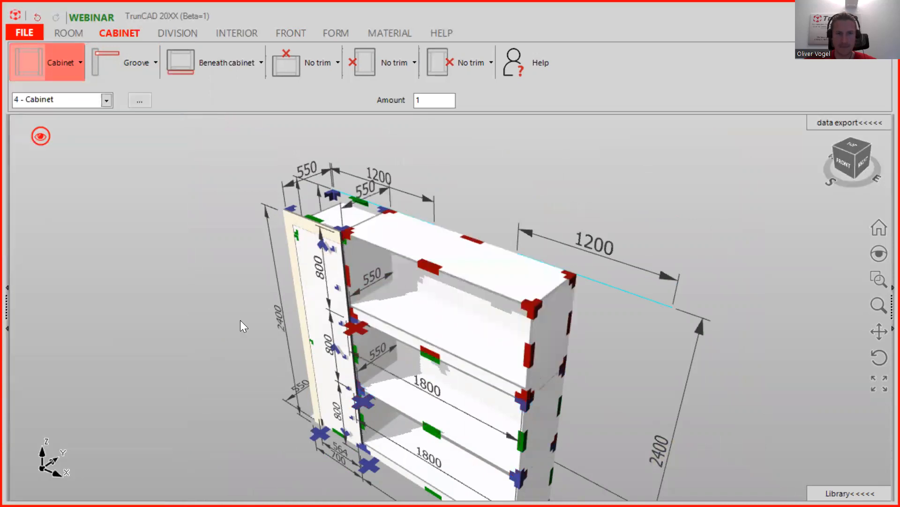
scroll(387, 236, up, 3)
scroll(443, 419, down, 3)
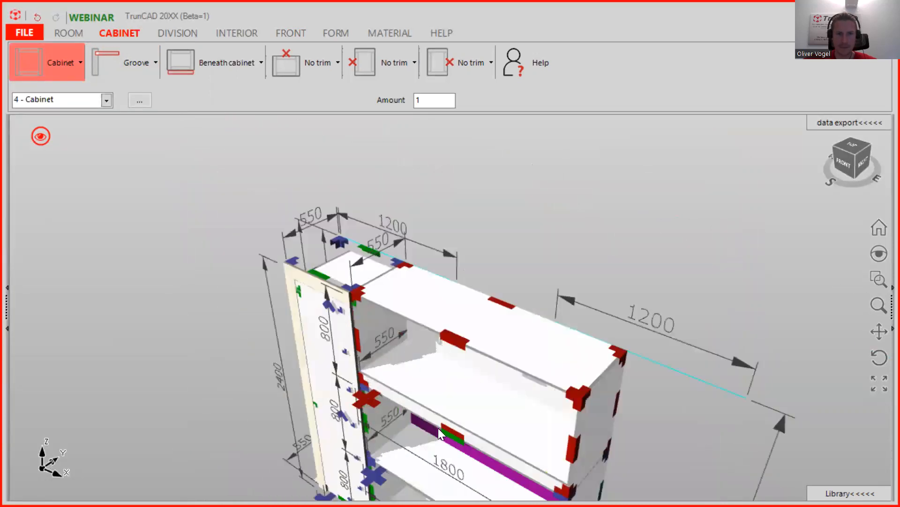
middle_drag(443, 425, 429, 311)
scroll(421, 351, up, 5)
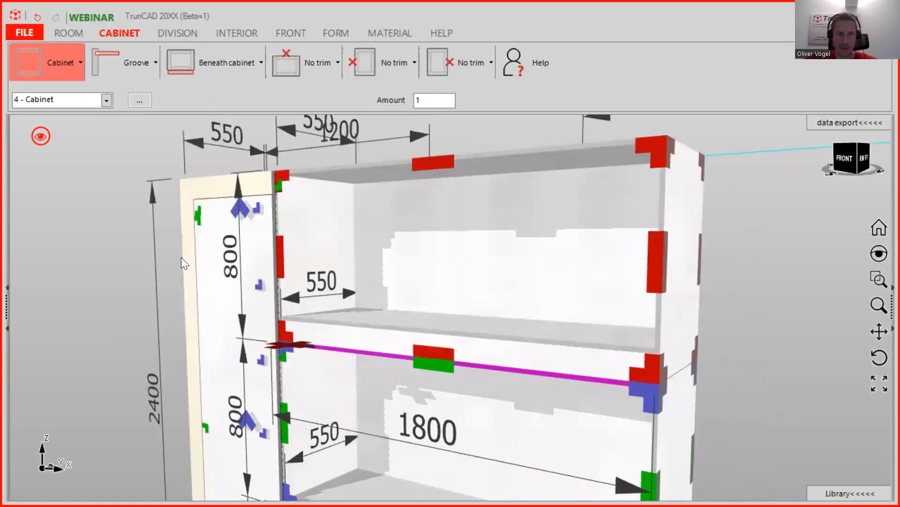
click(235, 66)
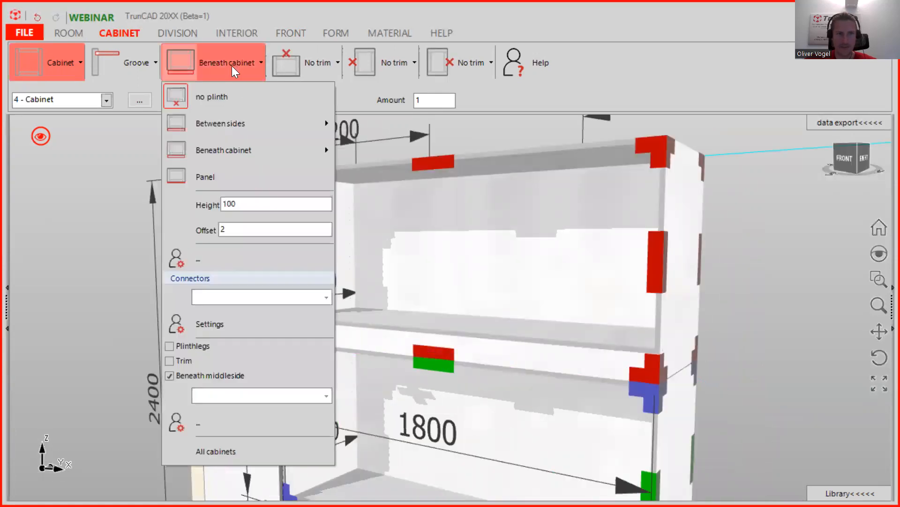
click(220, 96)
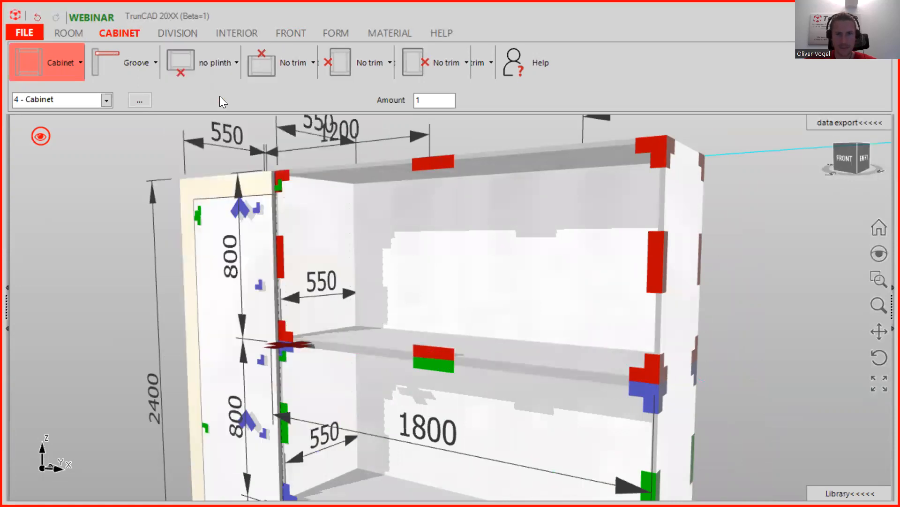
scroll(398, 201, down, 5)
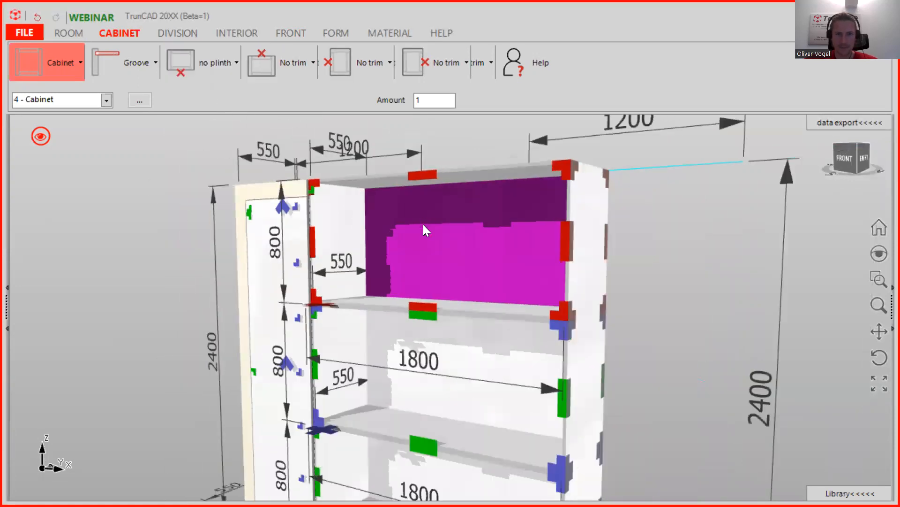
middle_drag(422, 342, 475, 350)
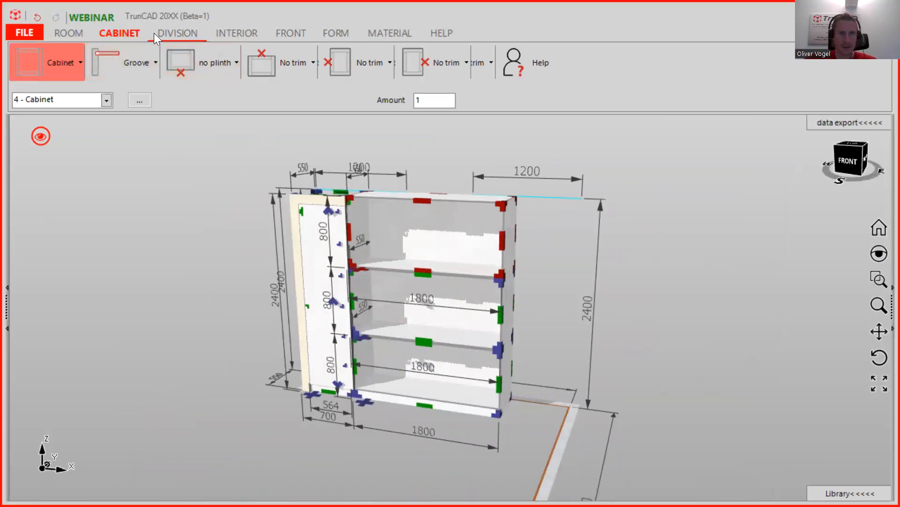
- Add two vertical dividers each to the bottom, middle and top cabinets, making 576-wide sections
click(170, 32)
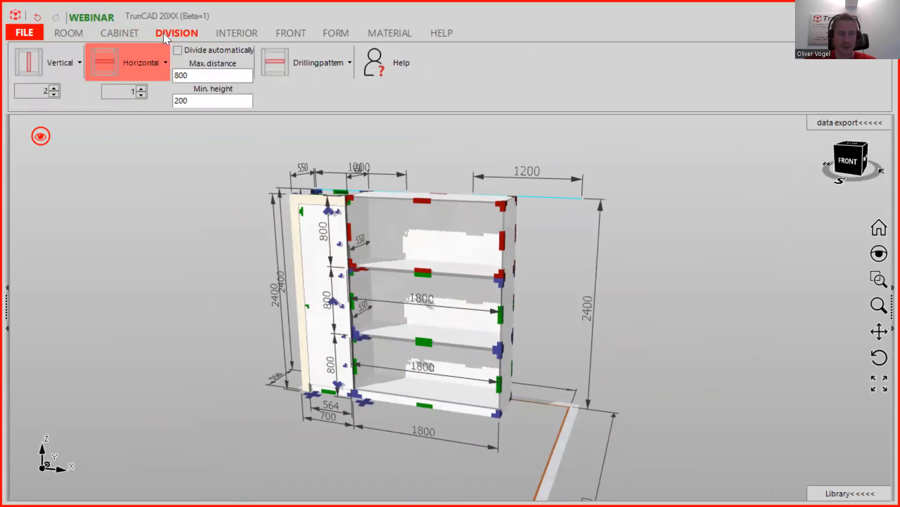
click(31, 63)
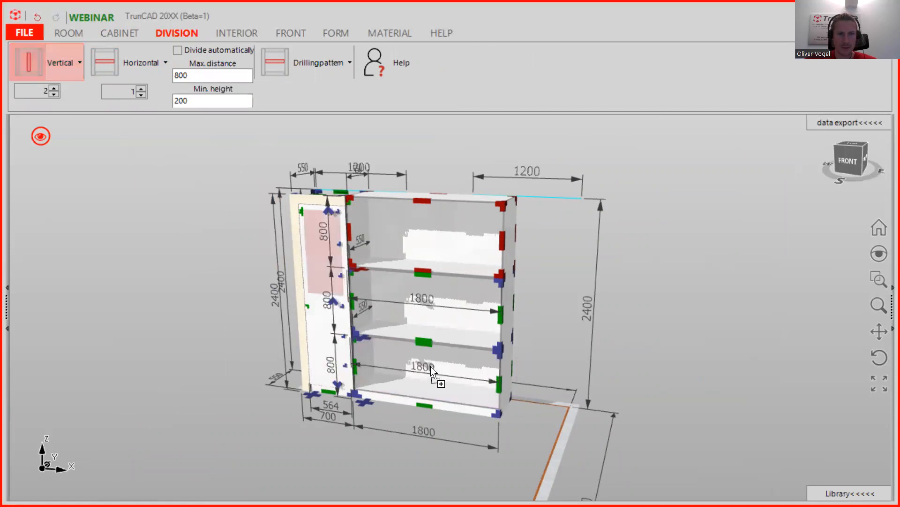
click(431, 381)
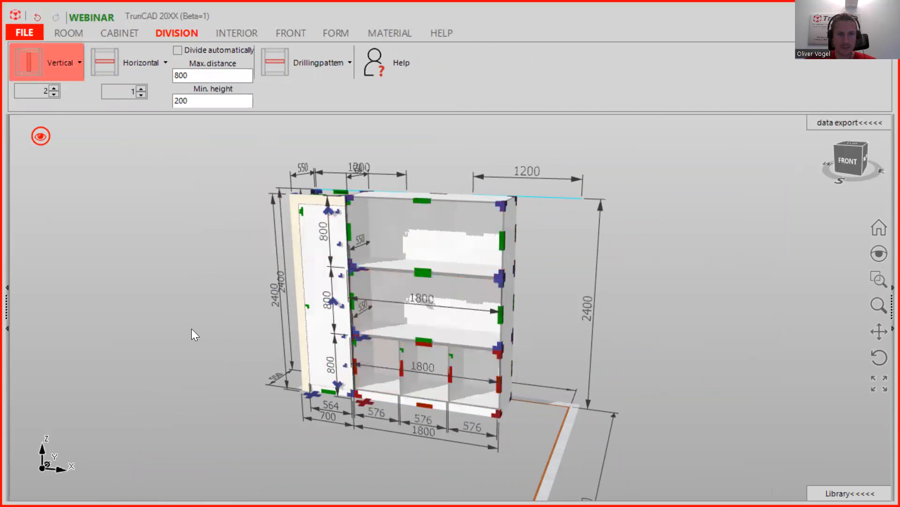
click(34, 59)
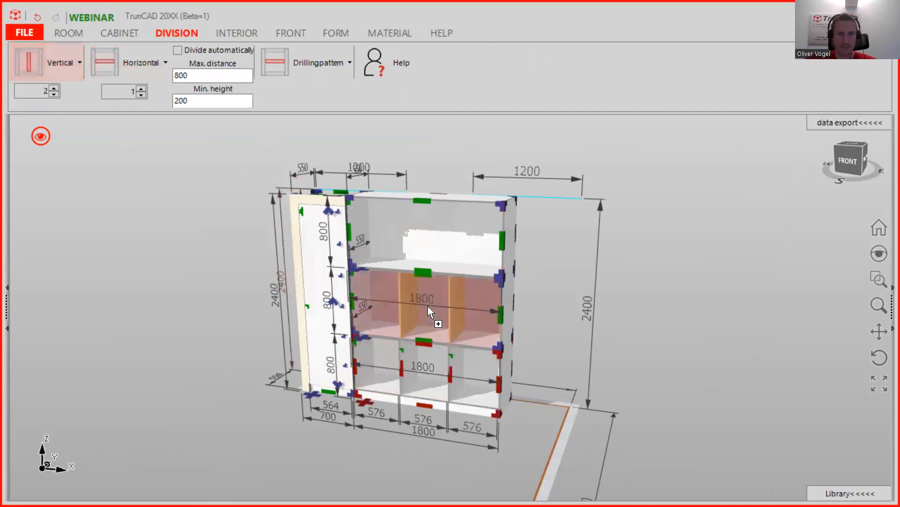
click(30, 58)
click(429, 232)
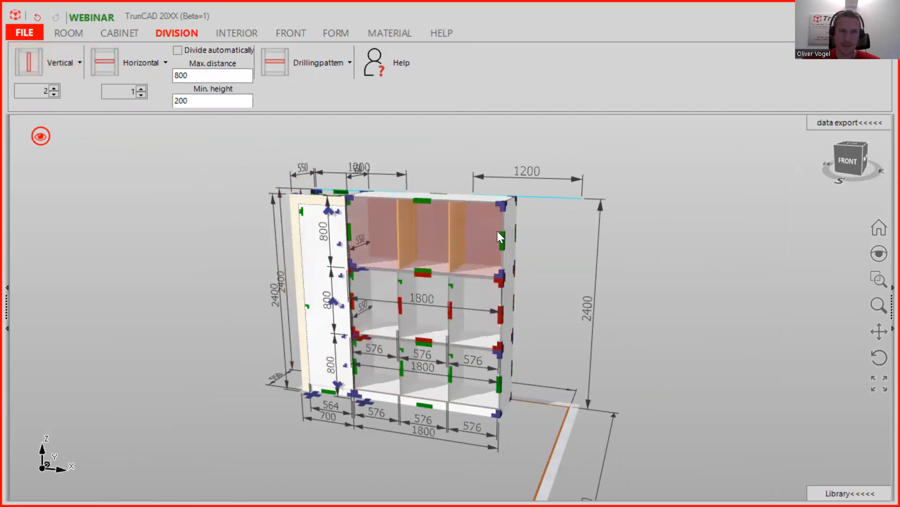
click(524, 225)
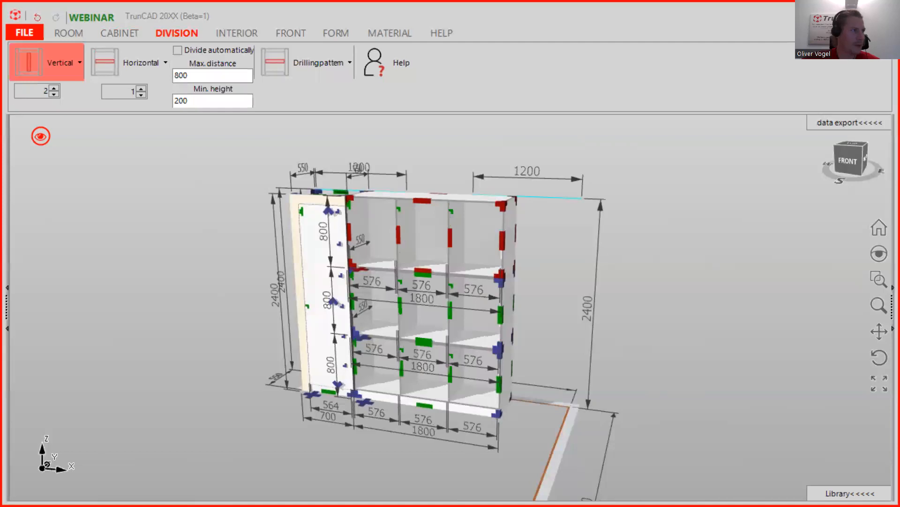
- Make the top compartment's dividers run vertically up through the top board
middle_drag(422, 203, 371, 200)
scroll(459, 192, up, 3)
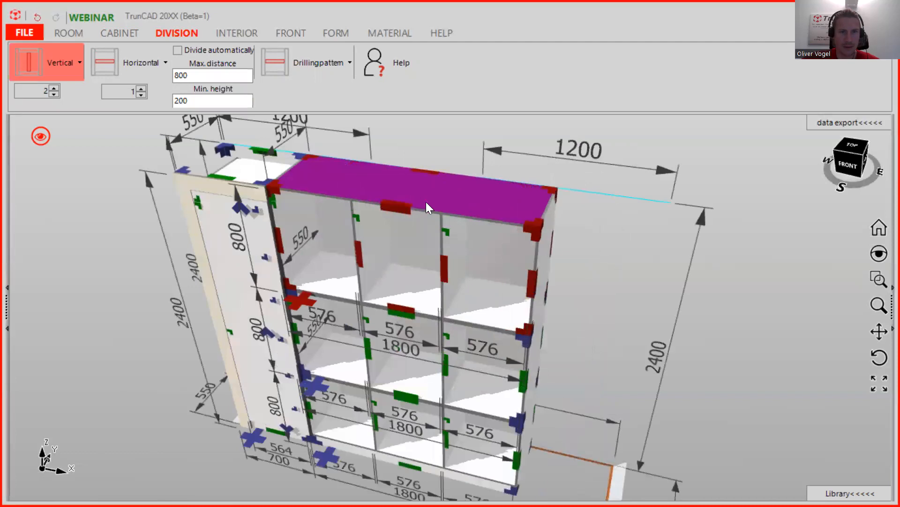
right_click(402, 210)
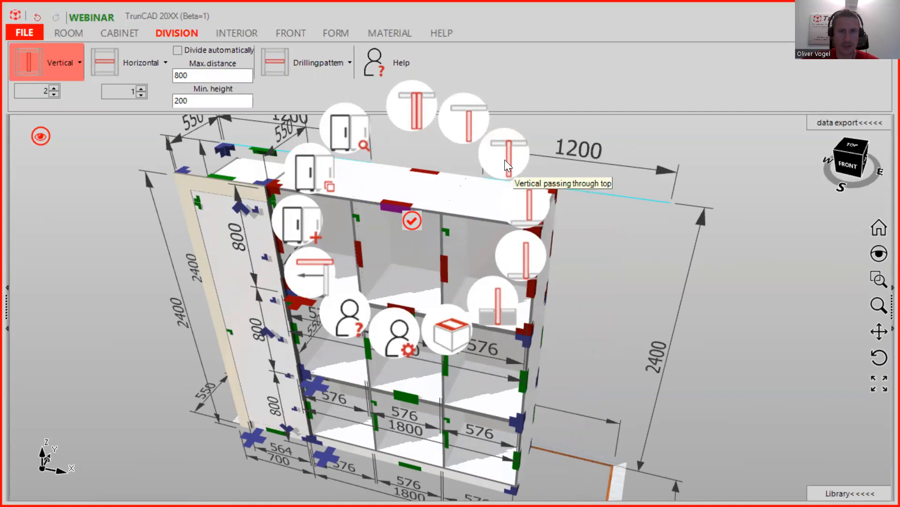
click(520, 218)
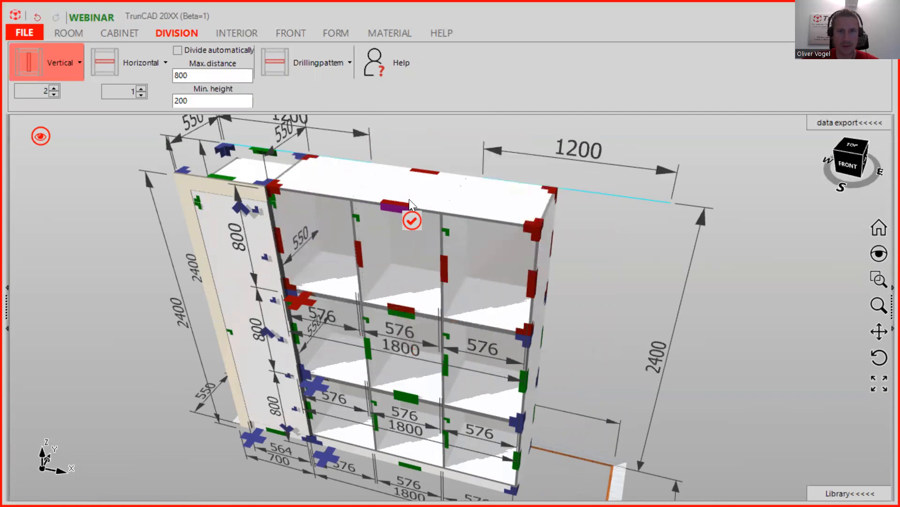
click(399, 208)
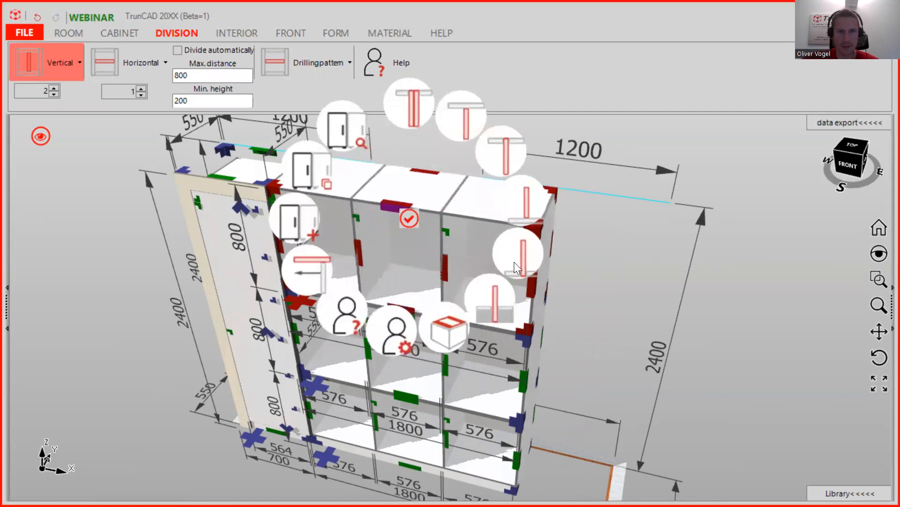
click(405, 214)
- Switch the top dividers to the Double variant, giving three 600-wide sections
click(395, 202)
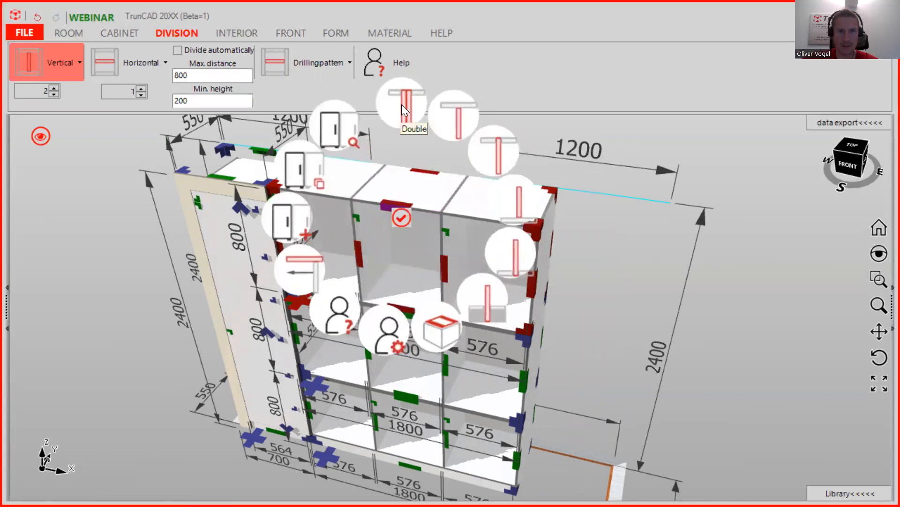
click(401, 104)
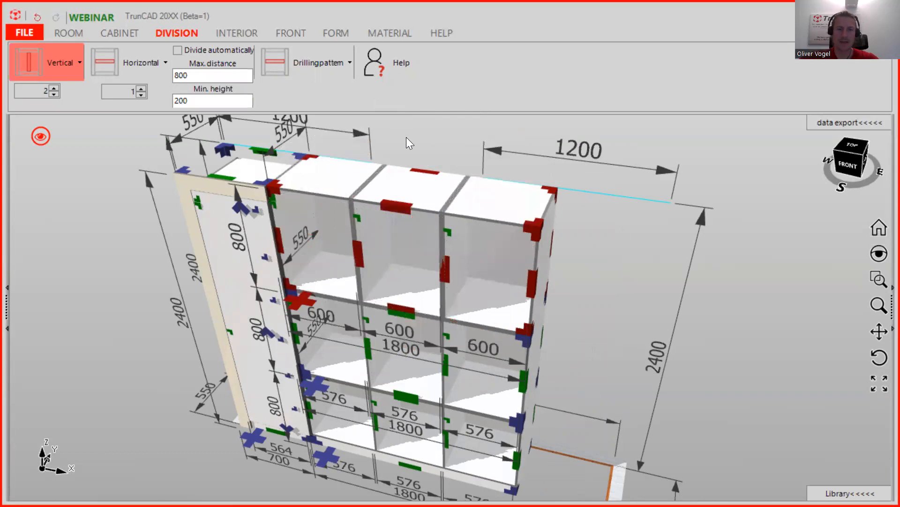
click(412, 196)
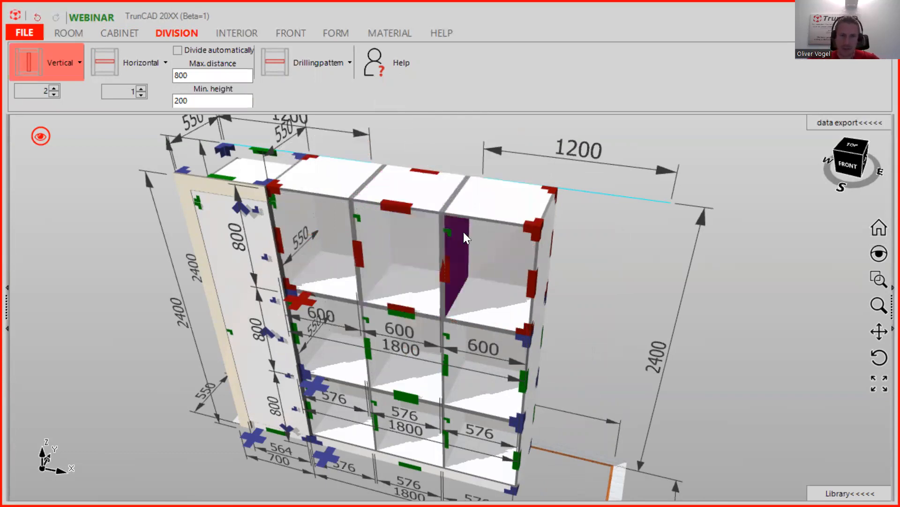
scroll(472, 242, down, 3)
middle_drag(519, 259, 484, 355)
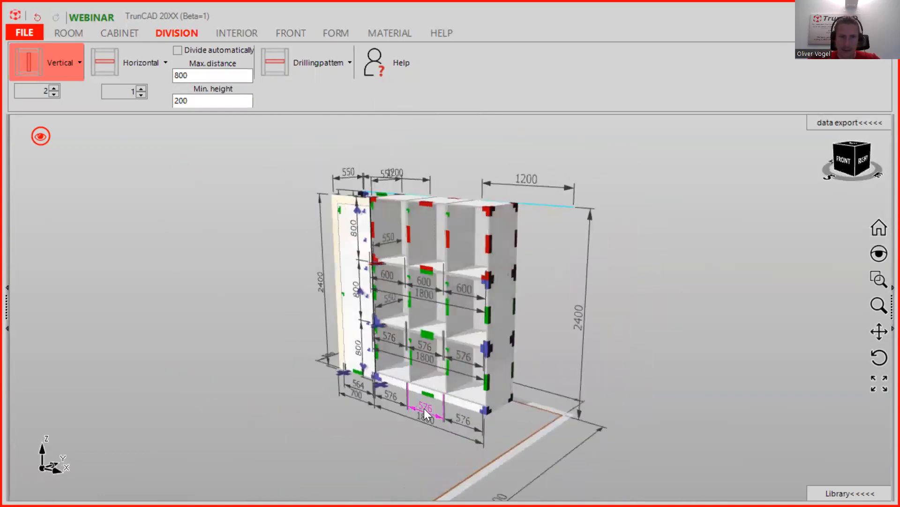
- Make the bottom compartment's dividers pass vertically through the bottom board, giving three 600-wide sections
scroll(424, 407, up, 3)
scroll(445, 383, up, 2)
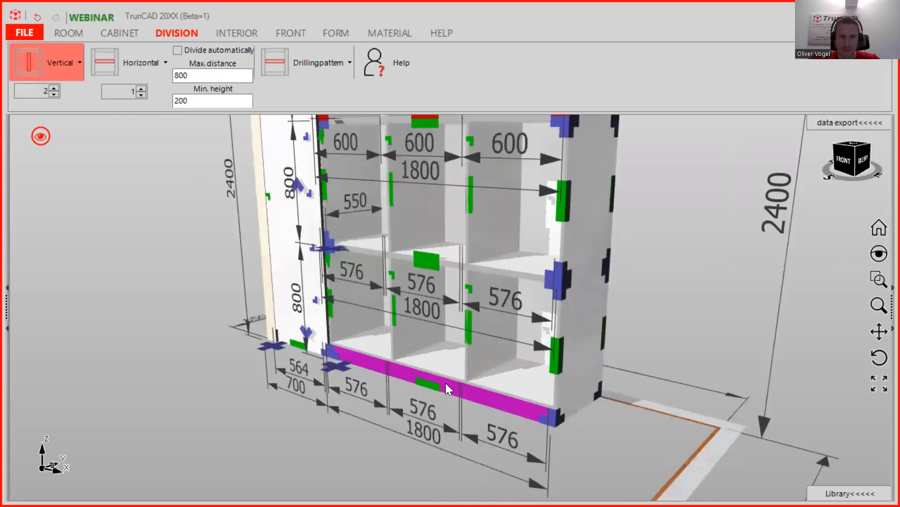
scroll(446, 383, up, 3)
right_click(418, 388)
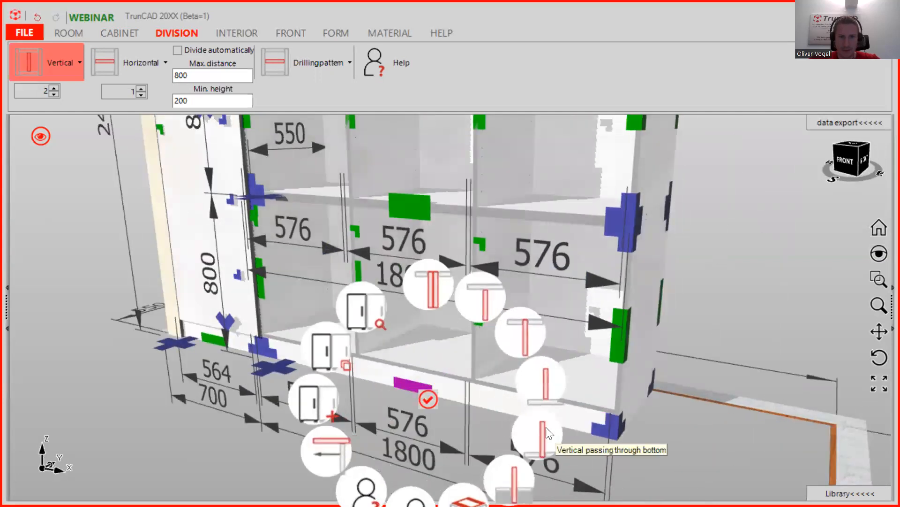
click(544, 428)
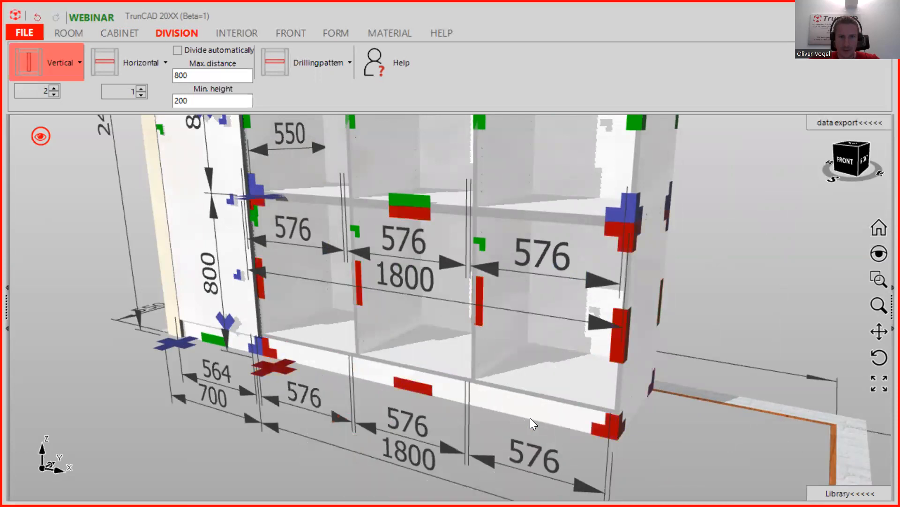
right_click(415, 384)
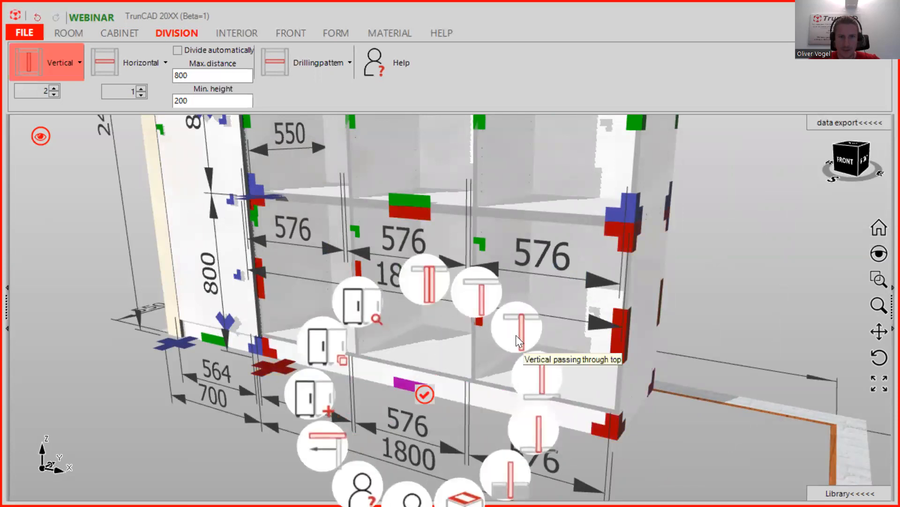
click(429, 276)
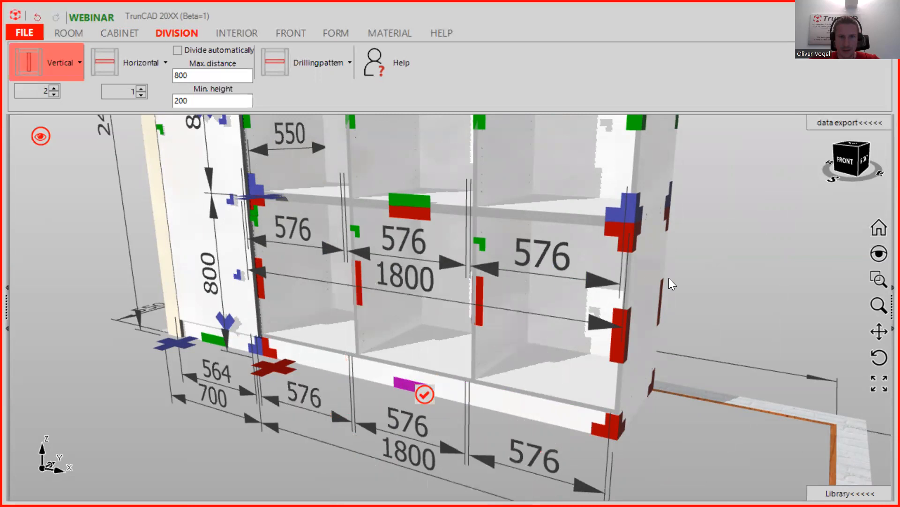
- Re-centre the cabinet from the front and bring up the material settings
middle_drag(700, 263, 520, 249)
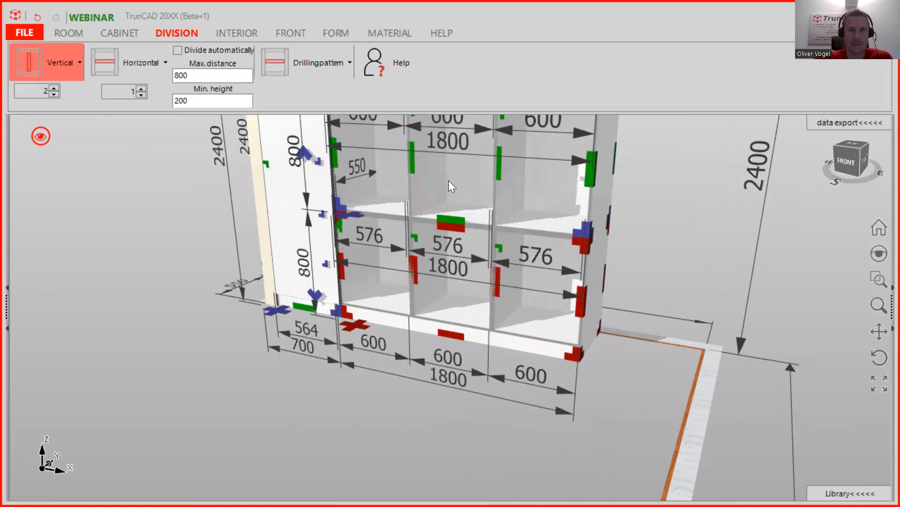
scroll(449, 180, down, 2)
middle_drag(469, 171, 431, 281)
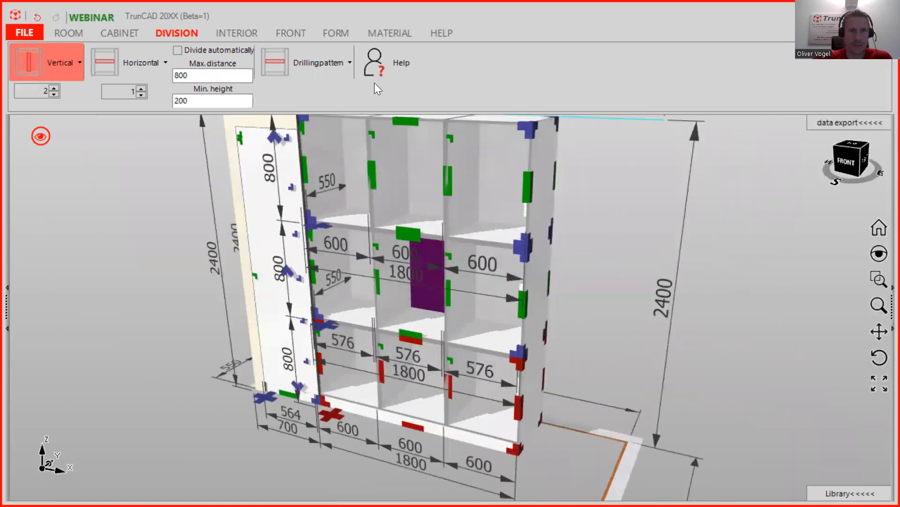
click(388, 36)
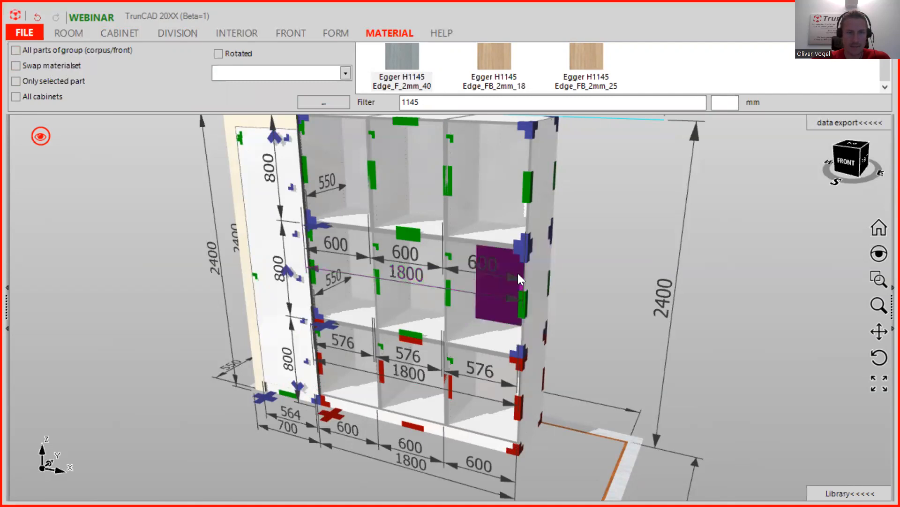
- Apply Egger H1145 Edge_F_2mm_40 to all parts of the middle compartment group
click(19, 50)
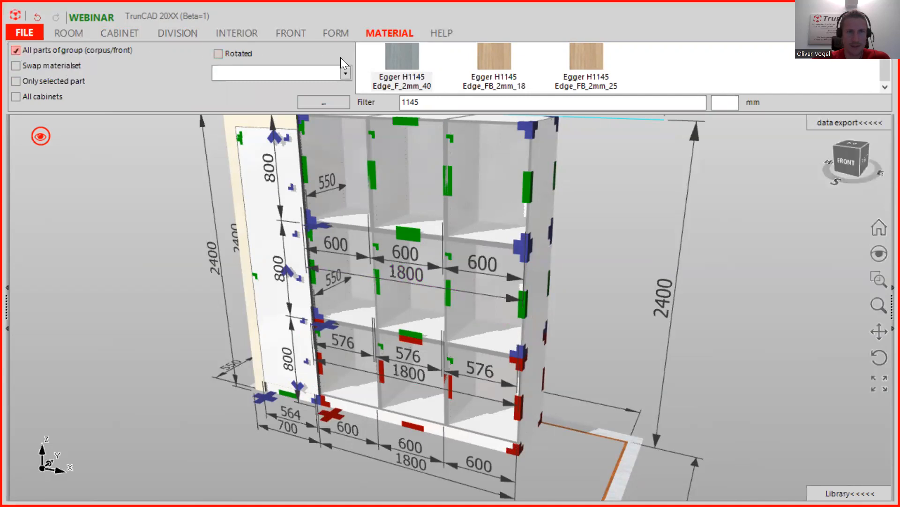
drag(406, 55, 532, 276)
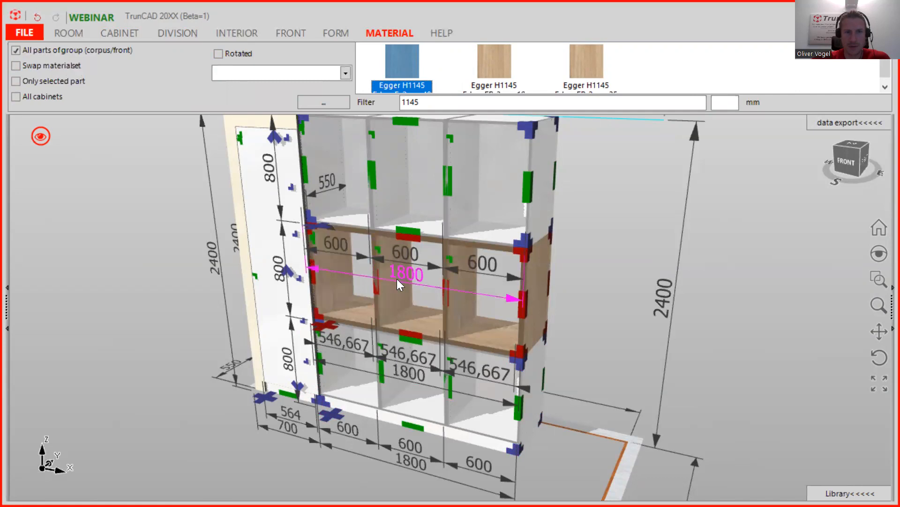
scroll(381, 271, up, 3)
scroll(402, 262, up, 3)
middle_drag(387, 320, 265, 306)
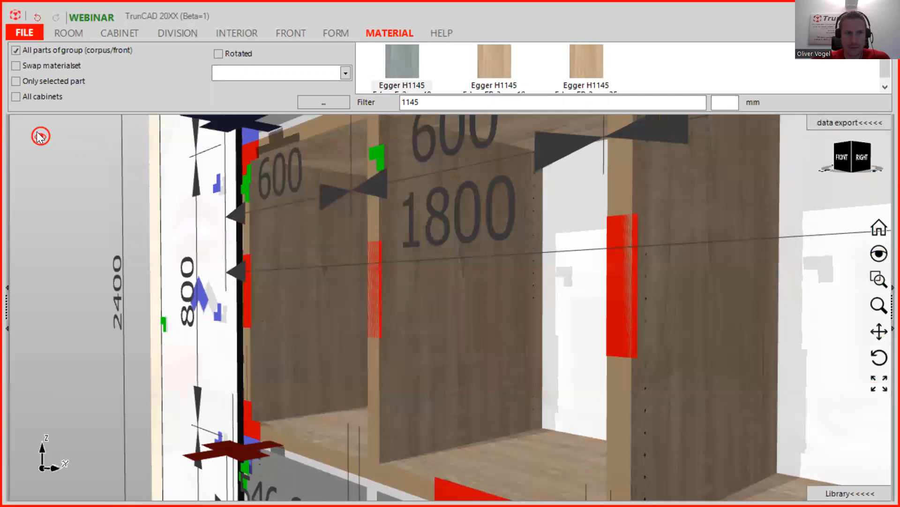
- Change how the cabinet parts are displayed and rotate the material grain direction
click(41, 137)
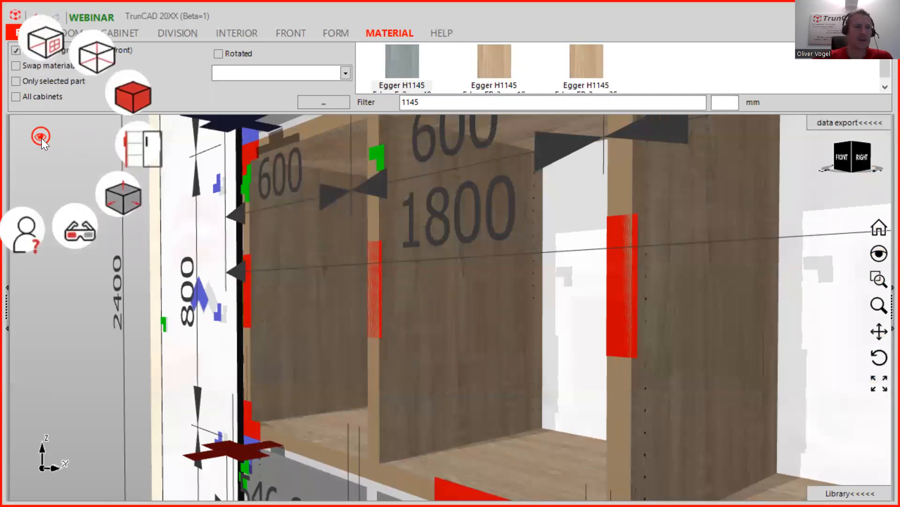
click(131, 103)
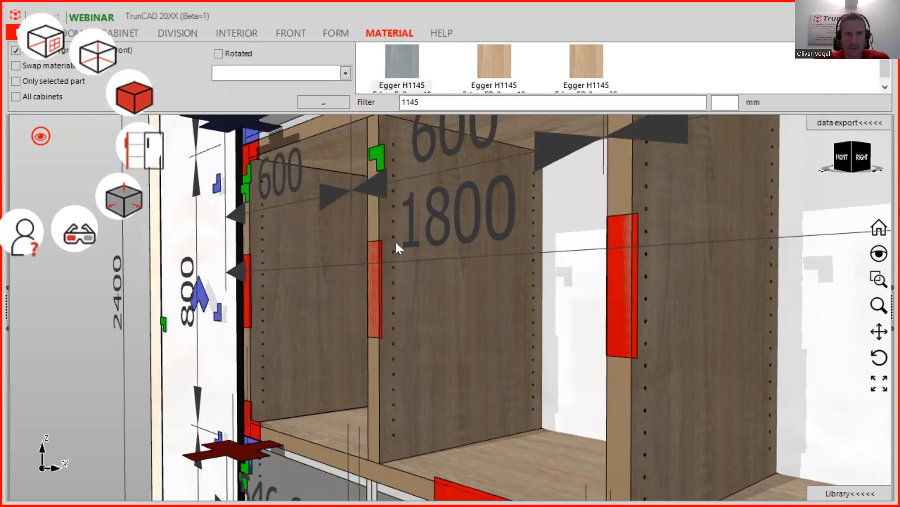
click(289, 54)
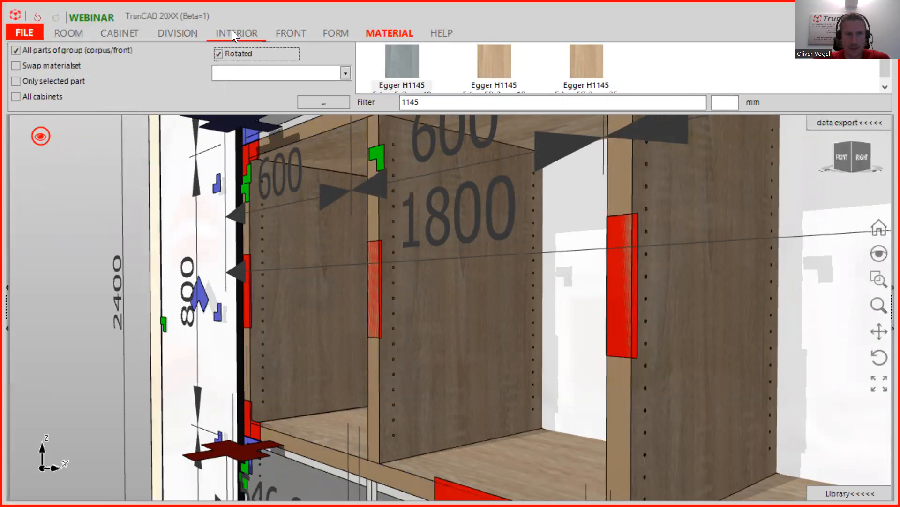
- Set adjustable shelf drilling to groups of 5 holes and apply it to all cabinets
click(229, 32)
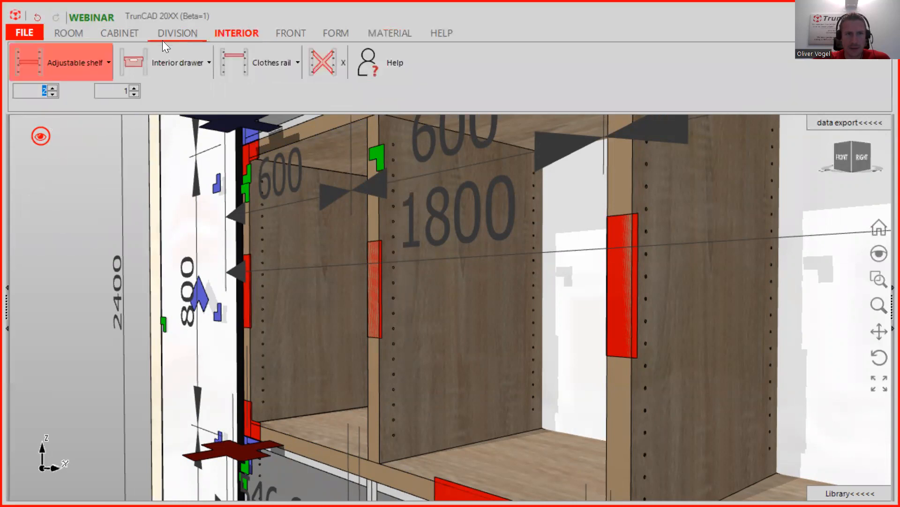
click(92, 64)
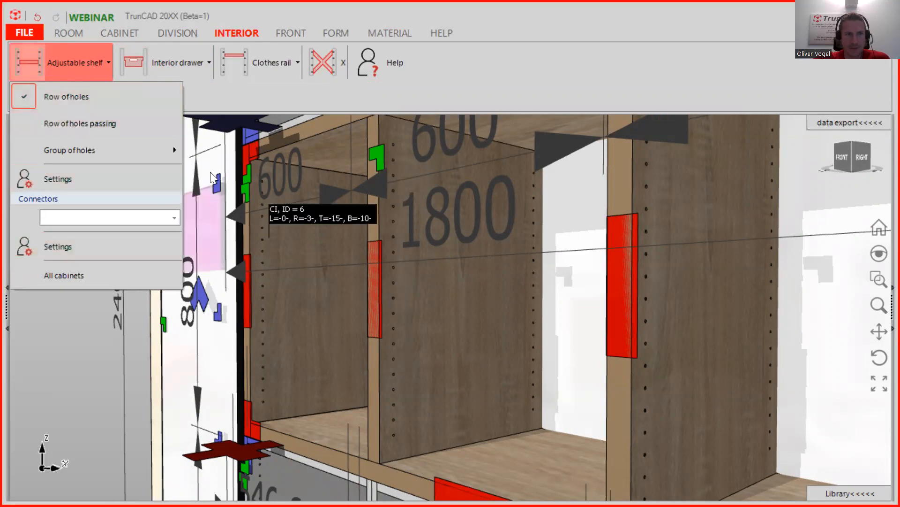
click(199, 208)
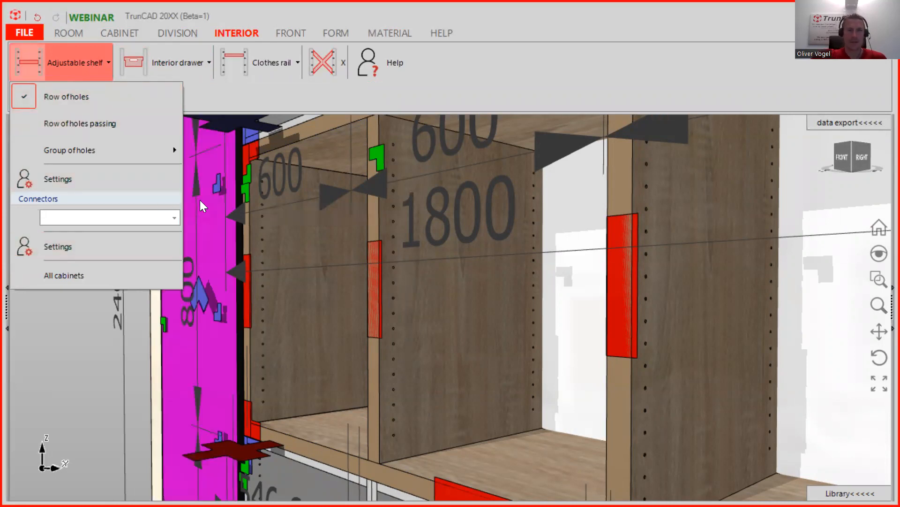
mouse_move(85, 149)
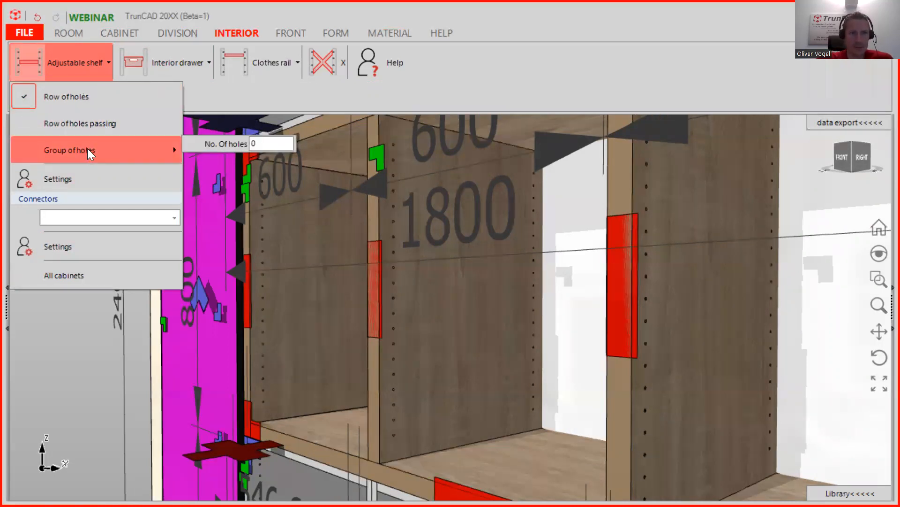
drag(260, 143, 219, 131)
text(5)
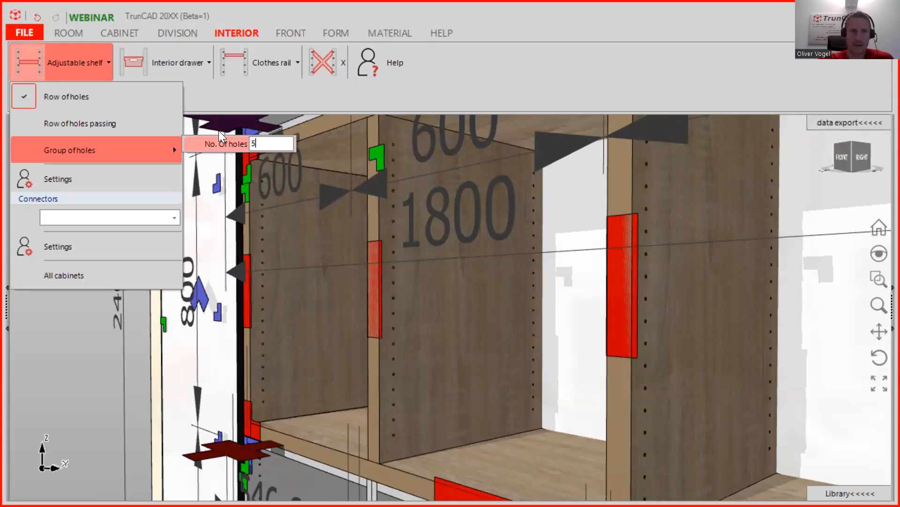
click(88, 146)
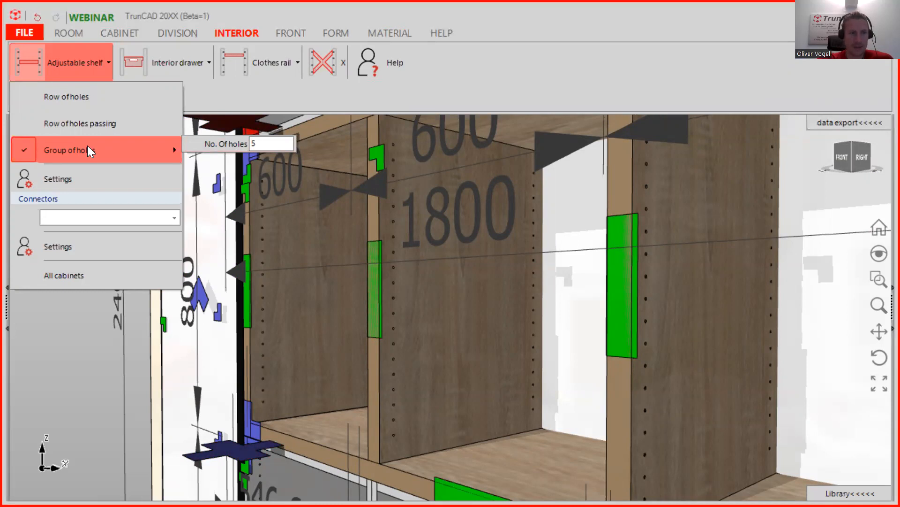
click(65, 275)
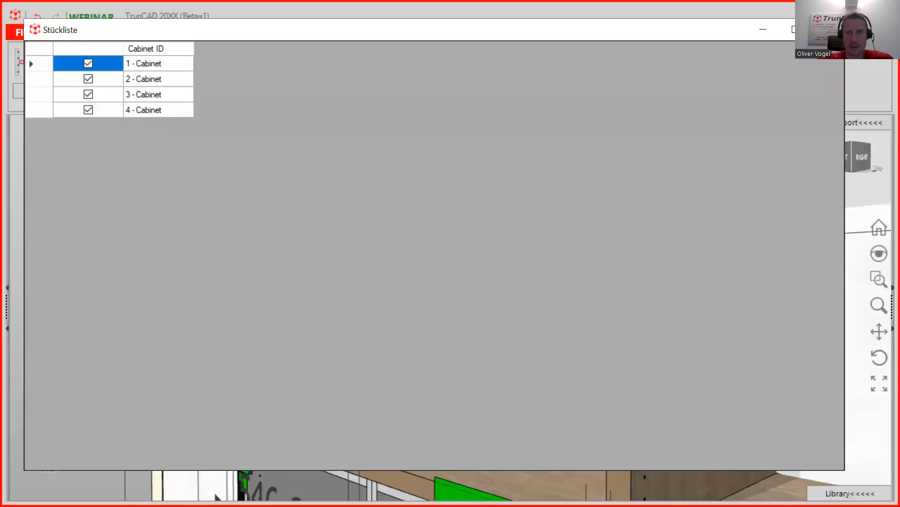
click(827, 30)
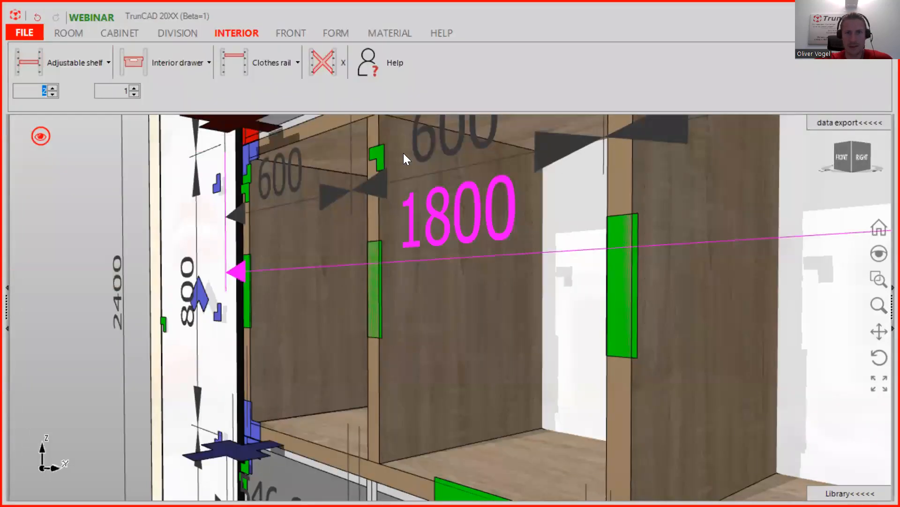
- Show the doors opened, then hide the tall cabinet's door to expose its shelves
scroll(404, 173, down, 5)
middle_drag(396, 222, 410, 249)
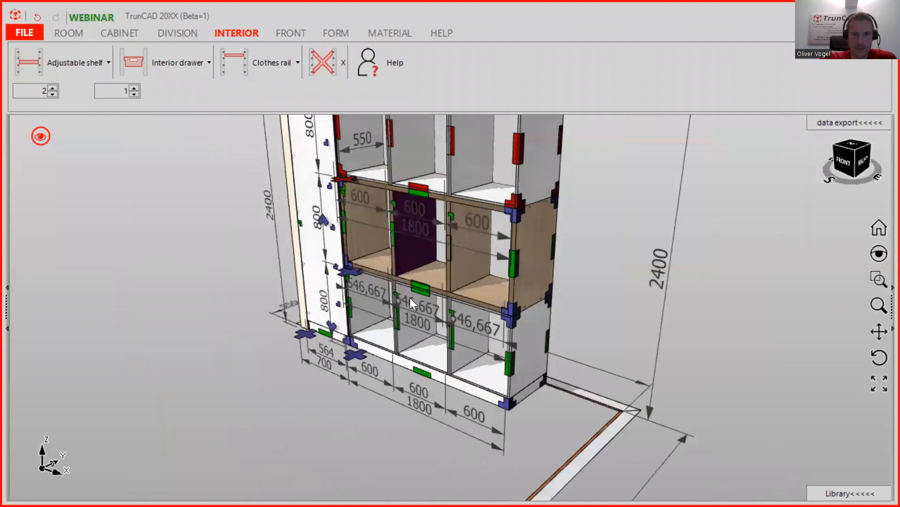
scroll(410, 297, down, 5)
mouse_move(480, 268)
middle_down()
mouse_move(509, 276)
mouse_move(529, 297)
mouse_move(492, 268)
middle_up()
scroll(306, 289, up, 2)
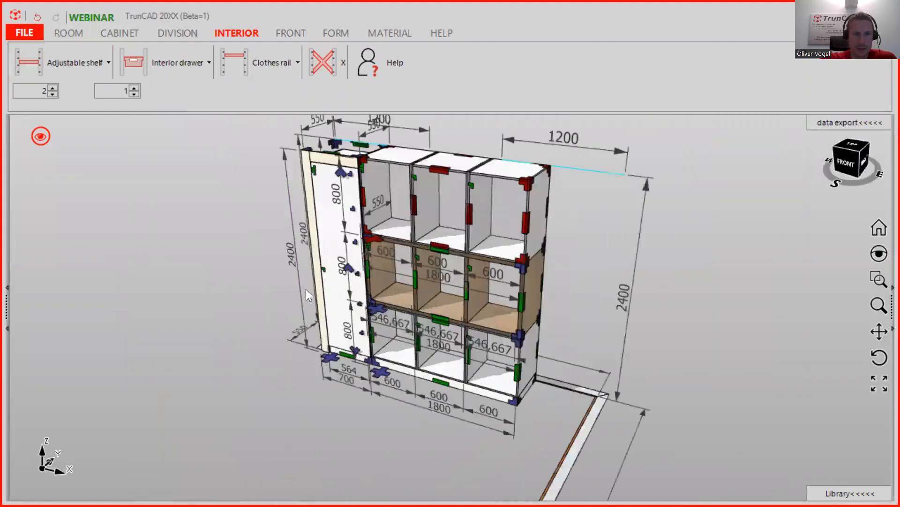
scroll(306, 289, up, 1)
scroll(348, 262, up, 2)
click(41, 136)
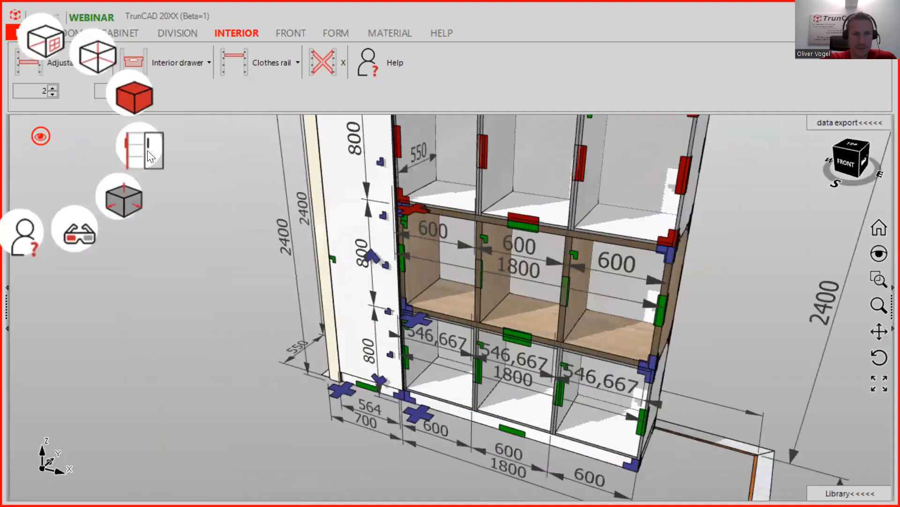
click(150, 156)
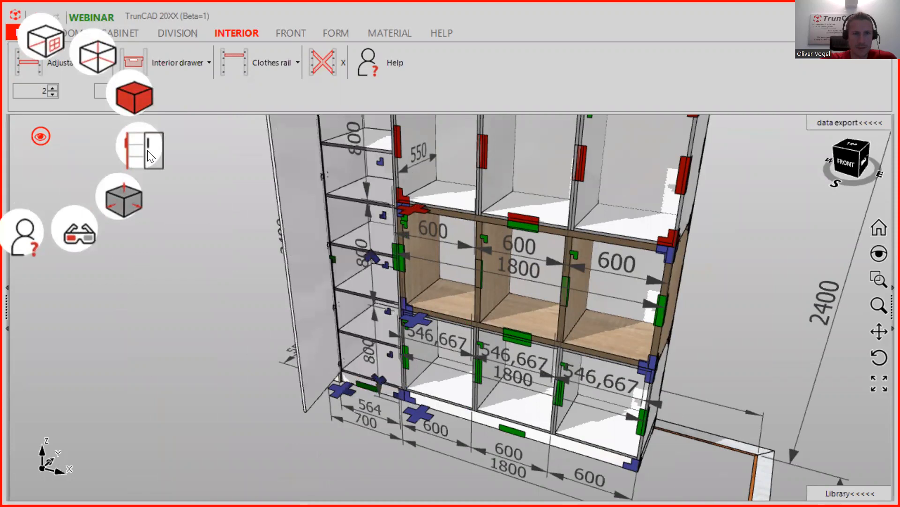
click(147, 151)
middle_drag(367, 172, 347, 159)
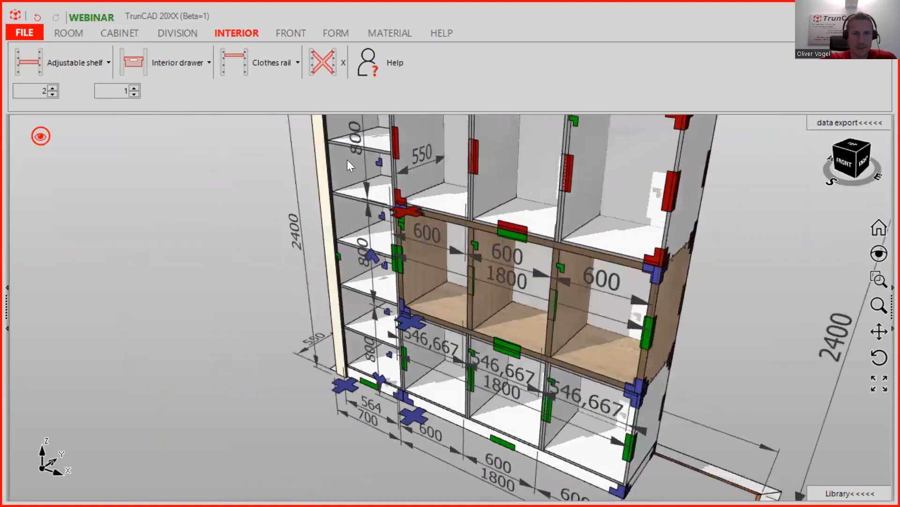
scroll(385, 162, up, 3)
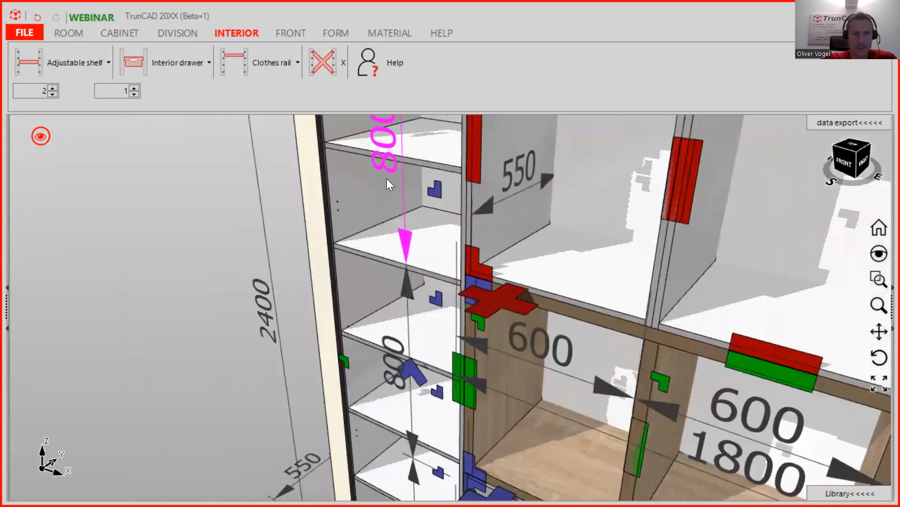
- Zoom and orbit the view onto the front of the tall left cabinet's shelves
scroll(389, 183, down, 3)
scroll(406, 210, down, 2)
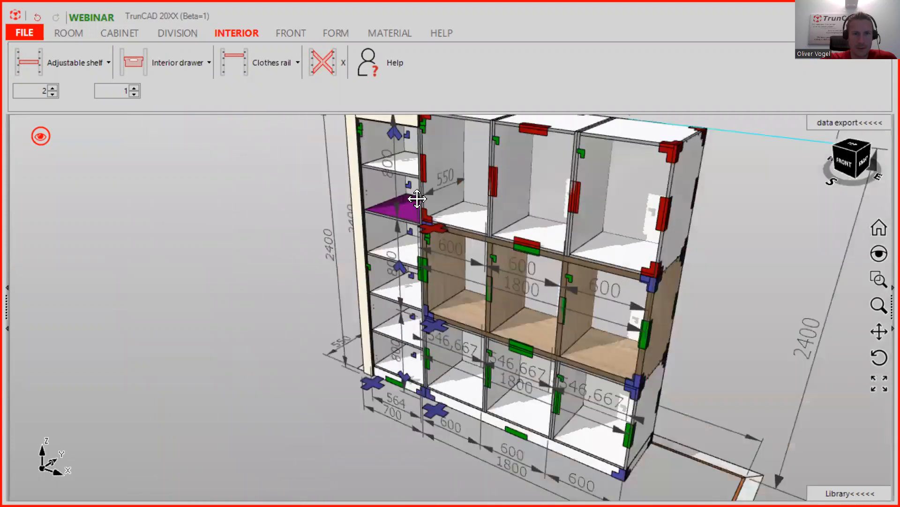
scroll(394, 254, up, 1)
scroll(383, 297, up, 5)
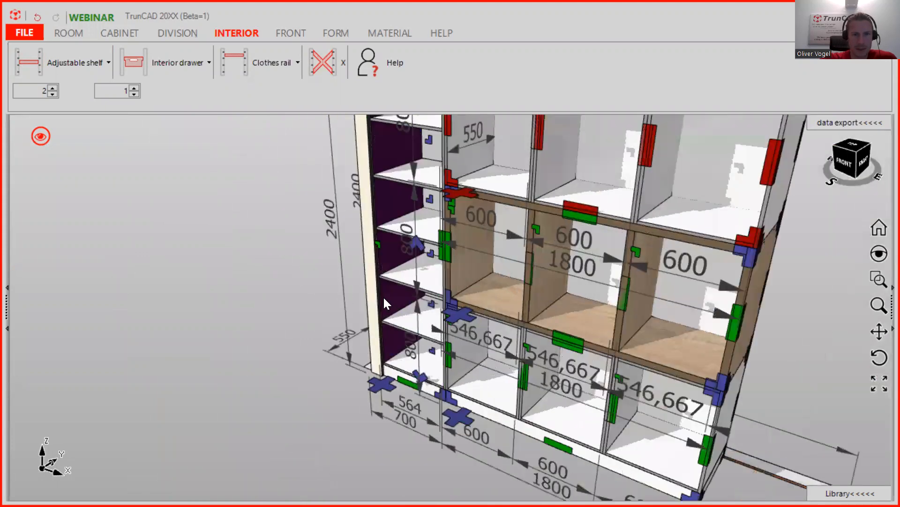
middle_drag(414, 264, 375, 260)
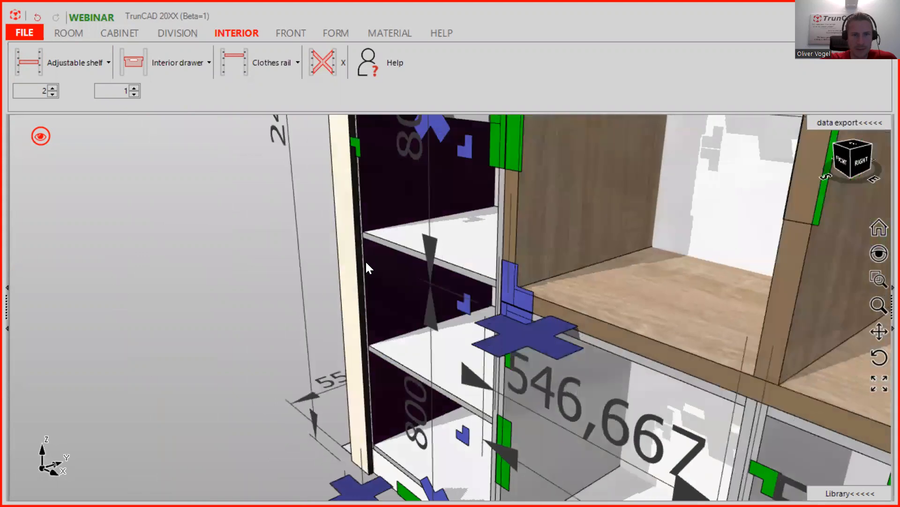
scroll(365, 261, up, 4)
middle_drag(219, 236, 222, 240)
scroll(230, 243, down, 2)
scroll(229, 243, down, 3)
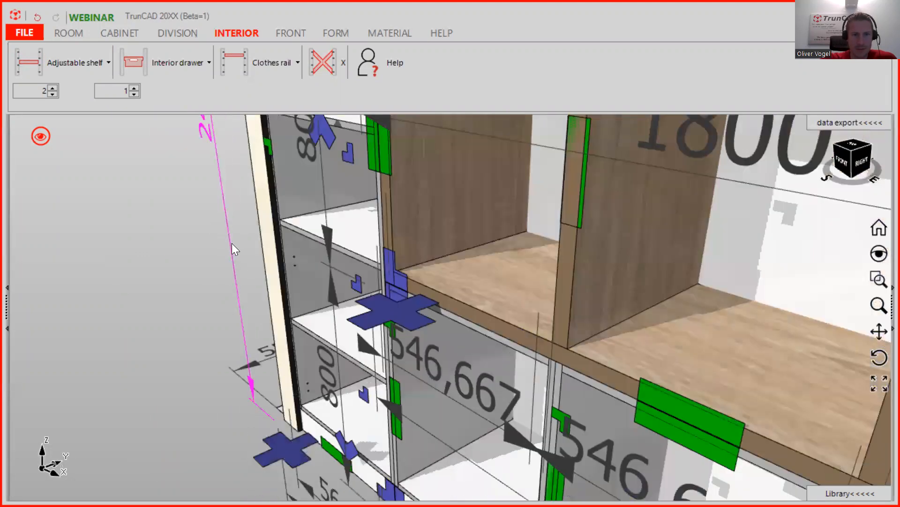
scroll(305, 297, down, 2)
middle_drag(305, 298, 348, 296)
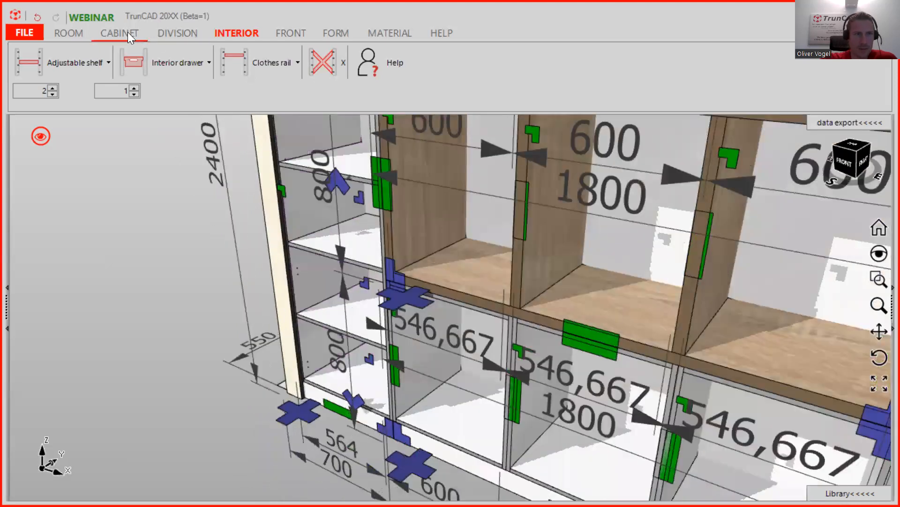
- Select 1 - Cabinet as the current cabinet from the cabinet list
click(128, 32)
click(107, 100)
click(91, 118)
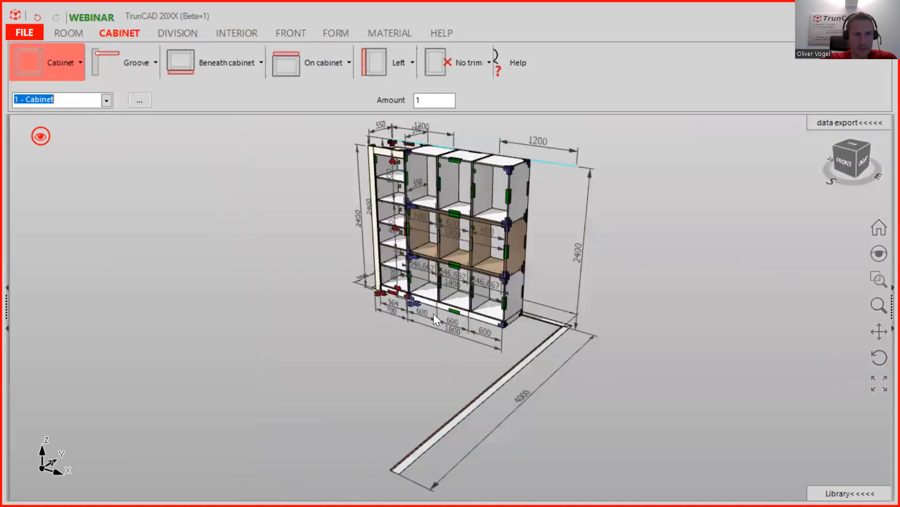
scroll(378, 251, up, 5)
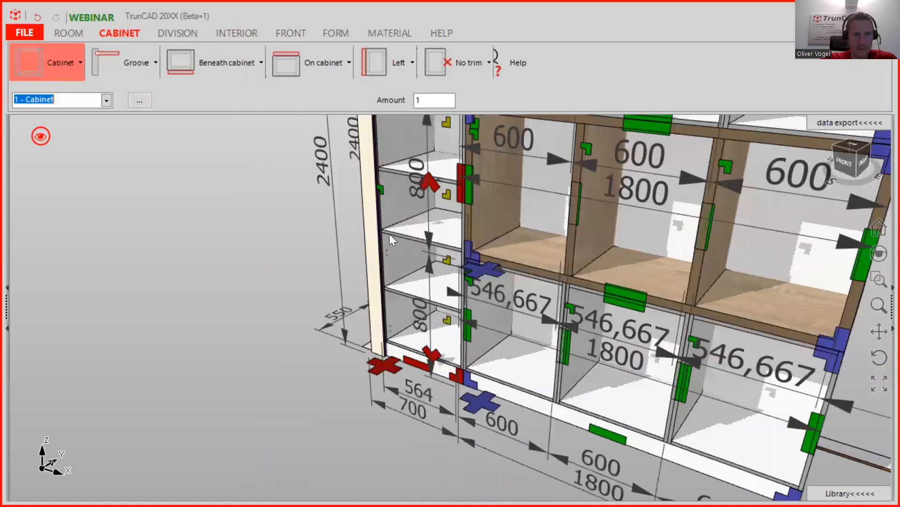
scroll(378, 223, up, 1)
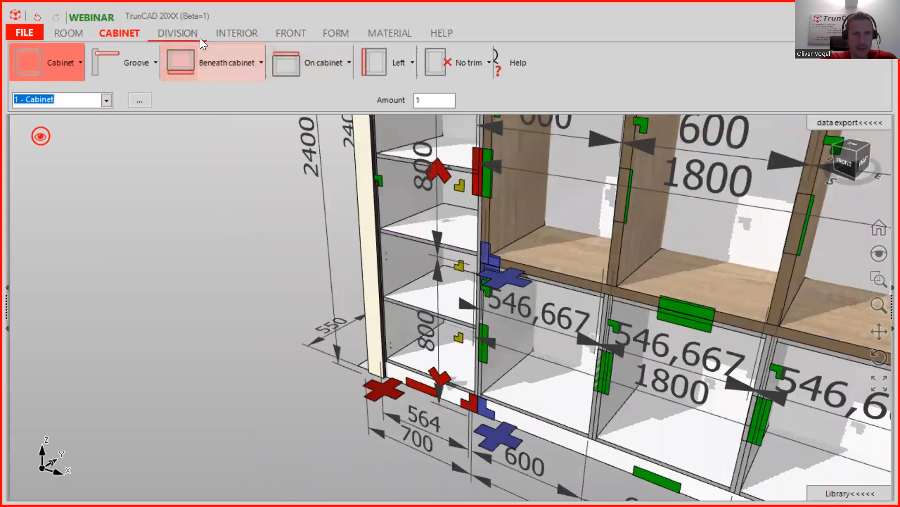
click(240, 31)
- Set the tall cabinet's adjustable shelves to groups of 5 holes
click(87, 66)
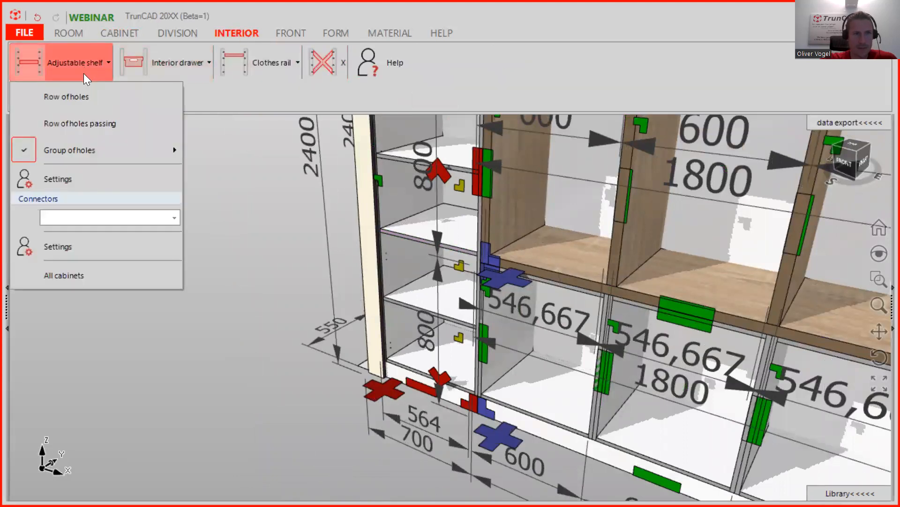
mouse_move(90, 140)
click(258, 143)
text(5)
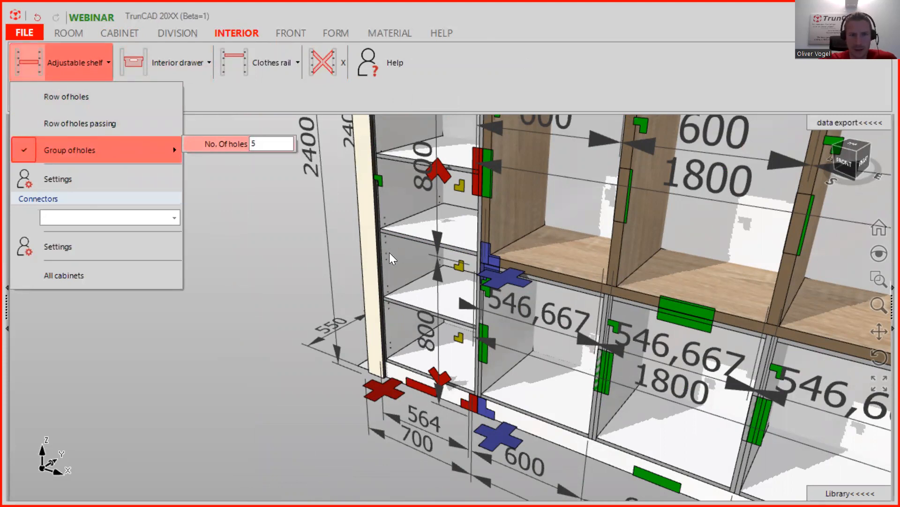
scroll(389, 253, up, 2)
scroll(389, 252, up, 3)
click(287, 228)
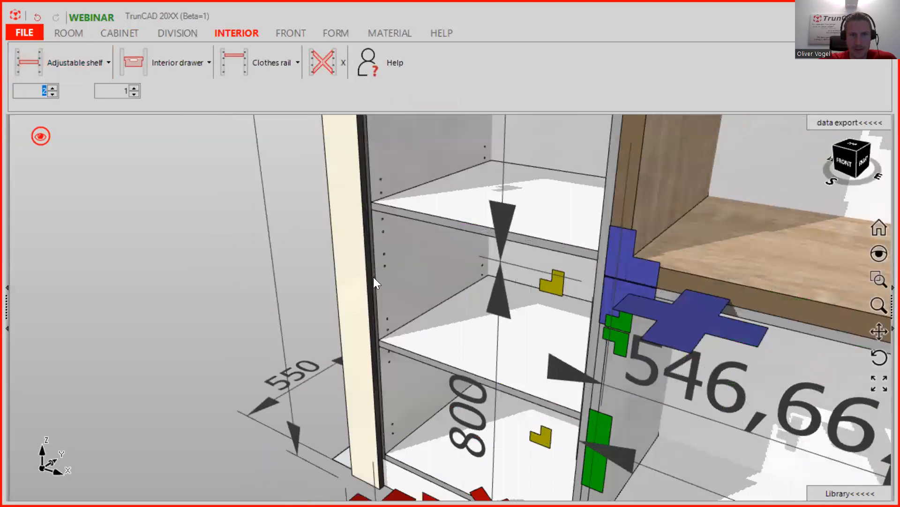
- Zoom in to check the drilled holes, then reopen the adjustable shelf options
scroll(371, 274, up, 1)
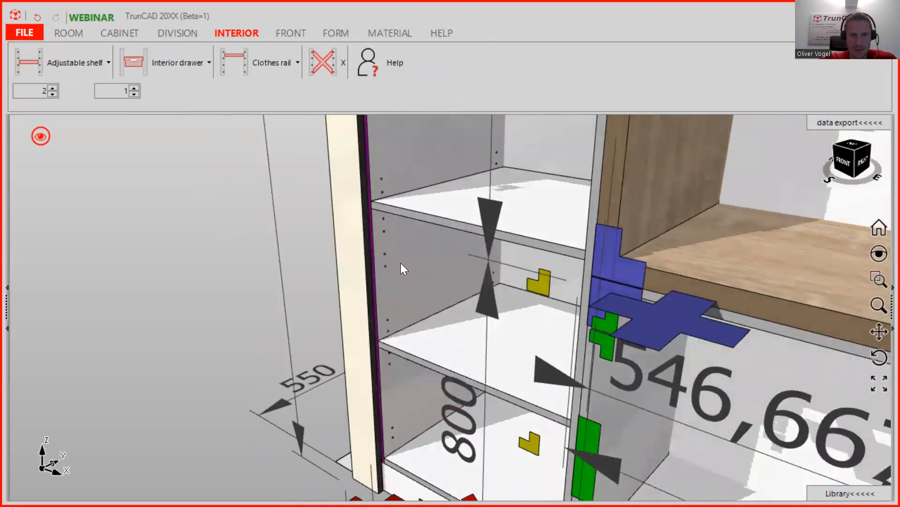
scroll(396, 260, up, 2)
scroll(392, 255, up, 2)
scroll(167, 193, up, 1)
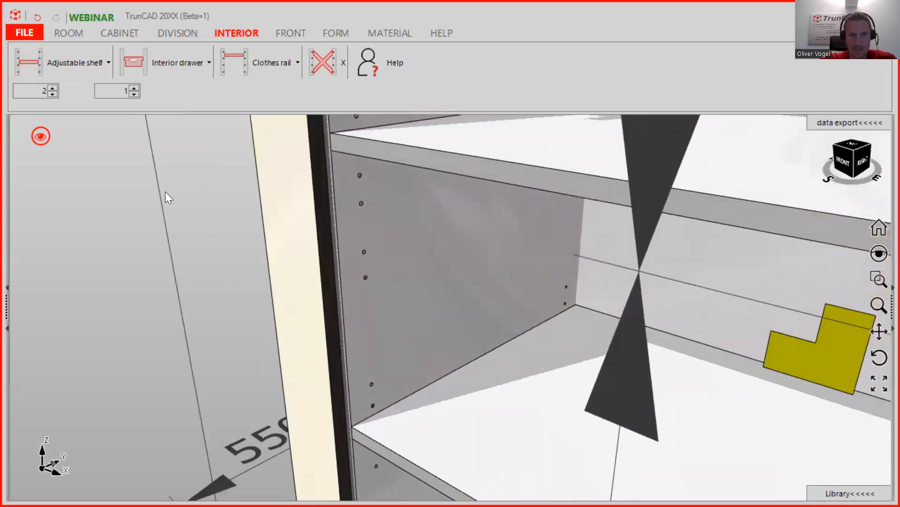
scroll(297, 260, down, 3)
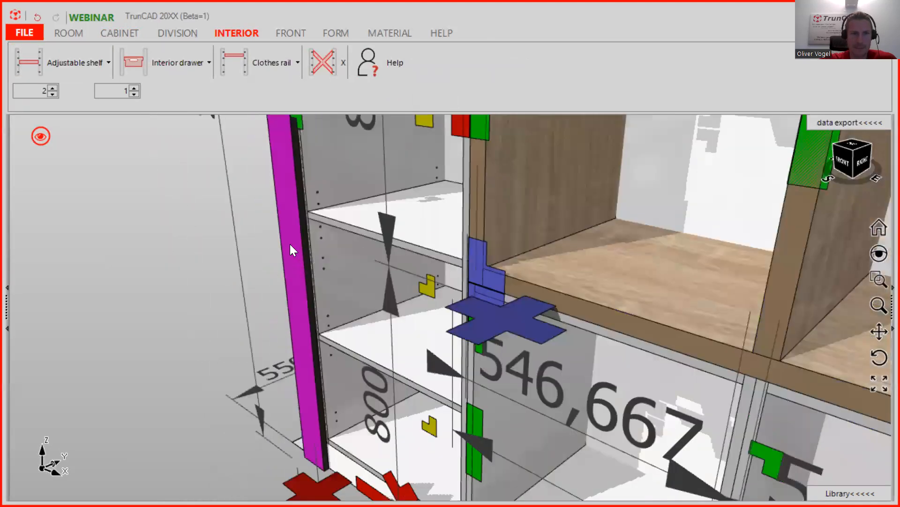
scroll(290, 248, down, 1)
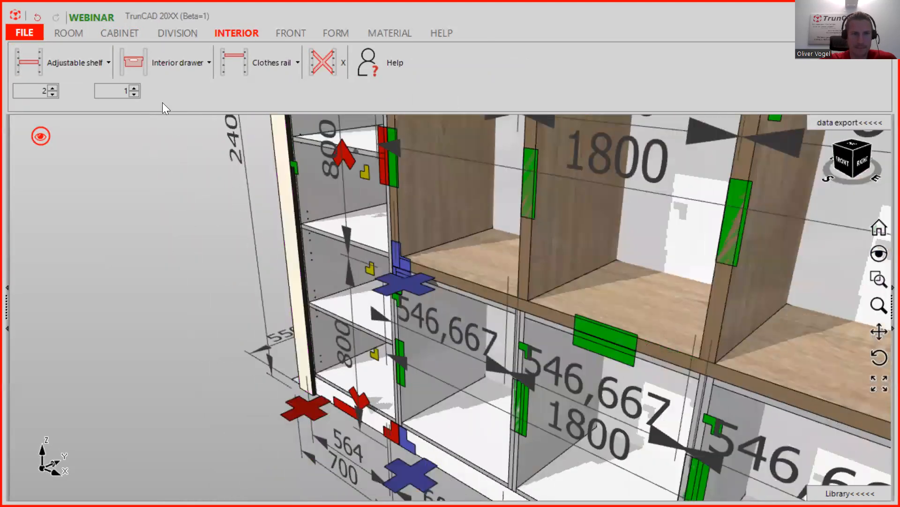
click(107, 62)
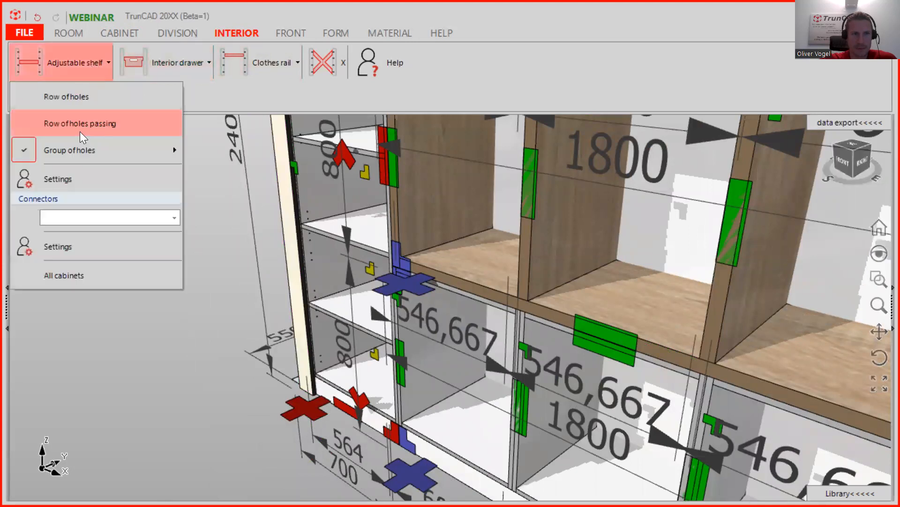
mouse_move(78, 154)
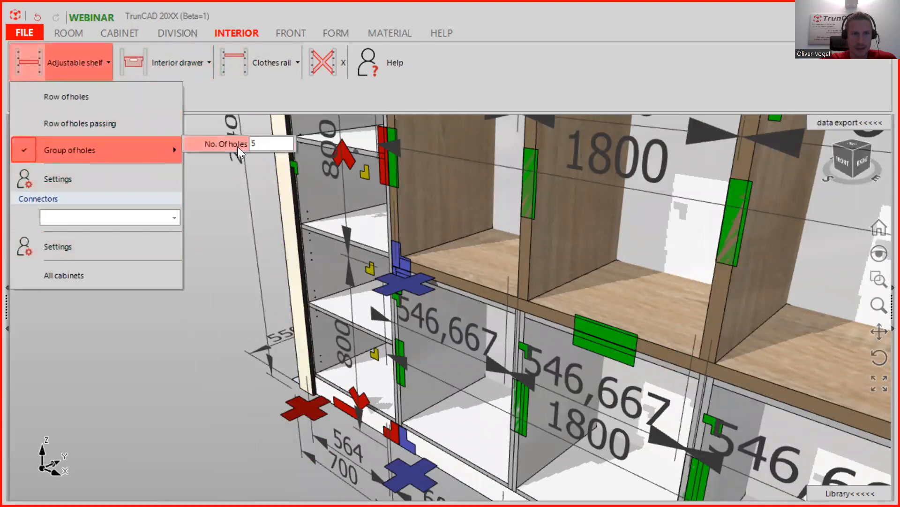
- Apply the 5-hole setting to all cabinets and close the parts list
click(71, 273)
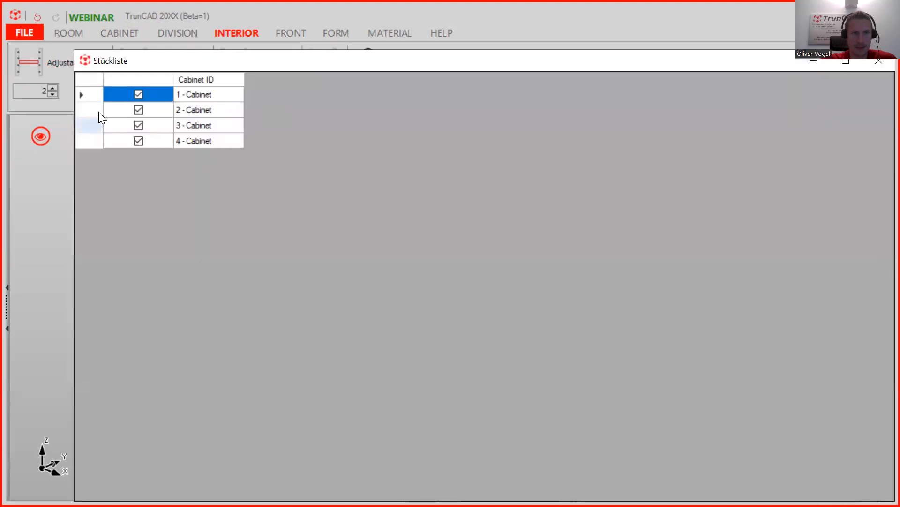
click(879, 61)
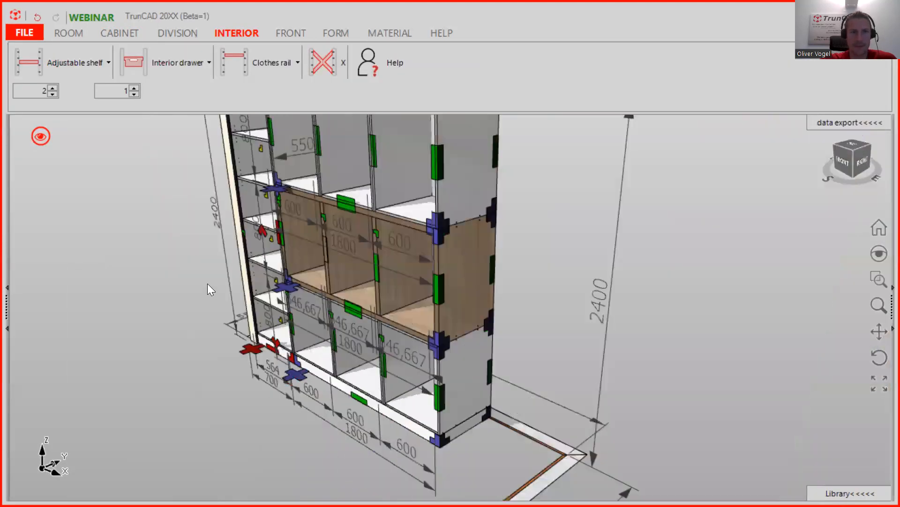
scroll(339, 280, down, 4)
middle_drag(377, 285, 392, 357)
middle_drag(485, 327, 506, 334)
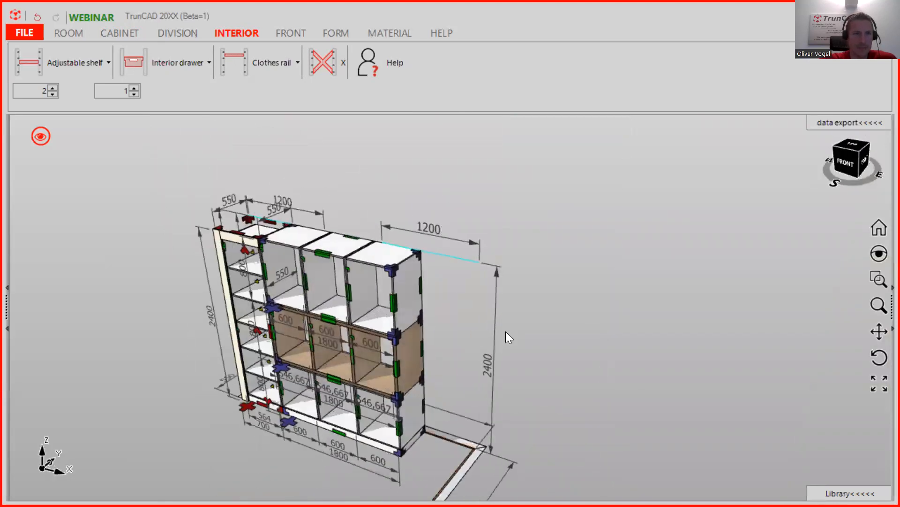
- Orbit and zoom around the shelving wall to review the shelves and H1145 middle row
scroll(232, 281, up, 3)
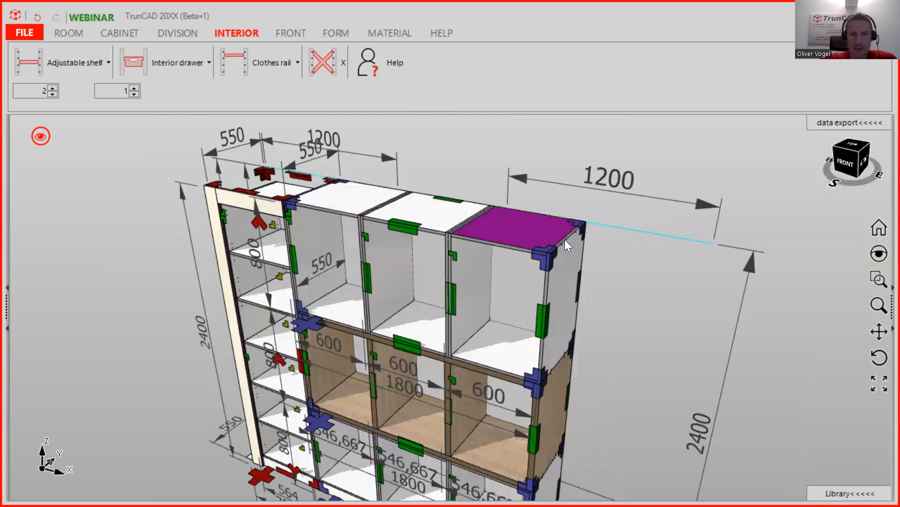
scroll(565, 241, down, 3)
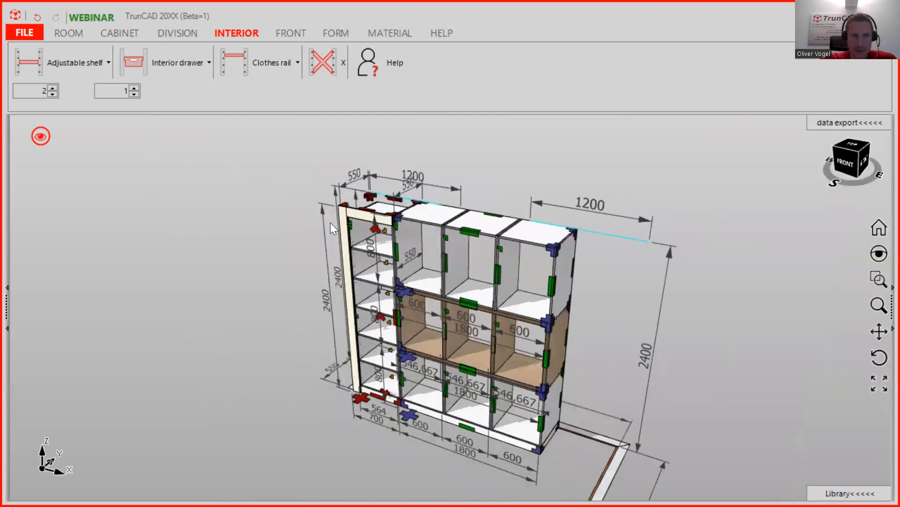
mouse_move(345, 221)
middle_down()
mouse_move(360, 223)
mouse_move(330, 223)
middle_up()
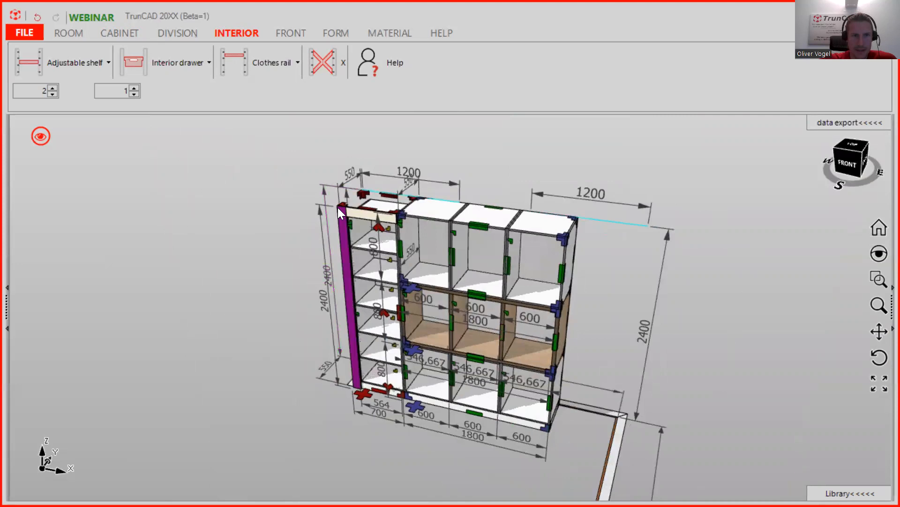
middle_drag(596, 274, 567, 277)
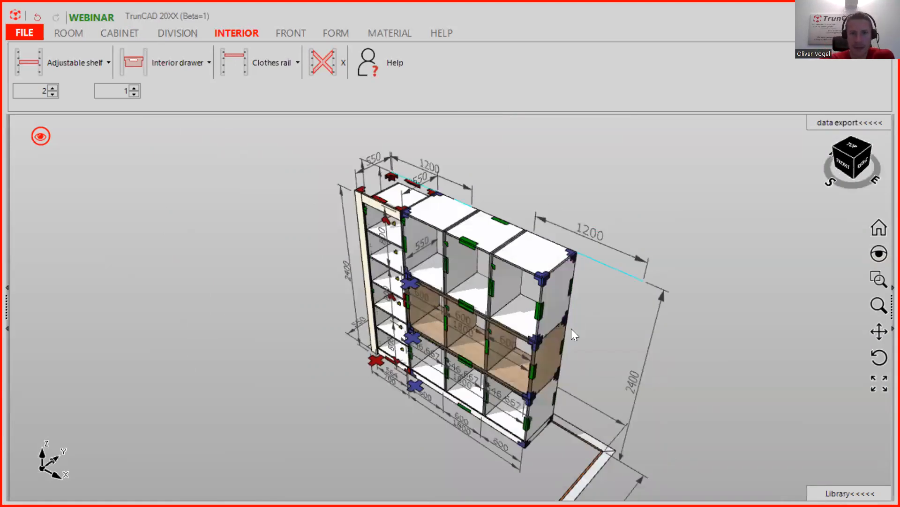
scroll(571, 328, up, 1)
scroll(572, 328, down, 2)
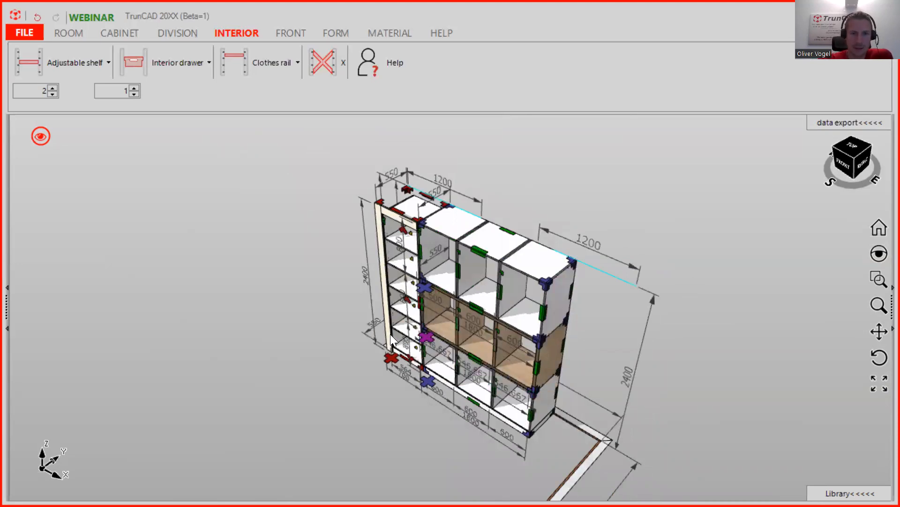
scroll(393, 361, up, 3)
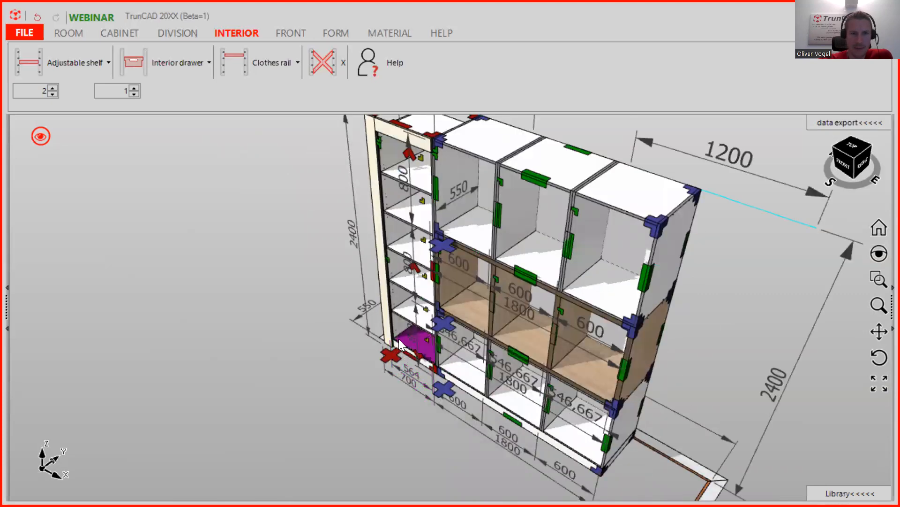
scroll(399, 339, up, 3)
scroll(383, 375, down, 5)
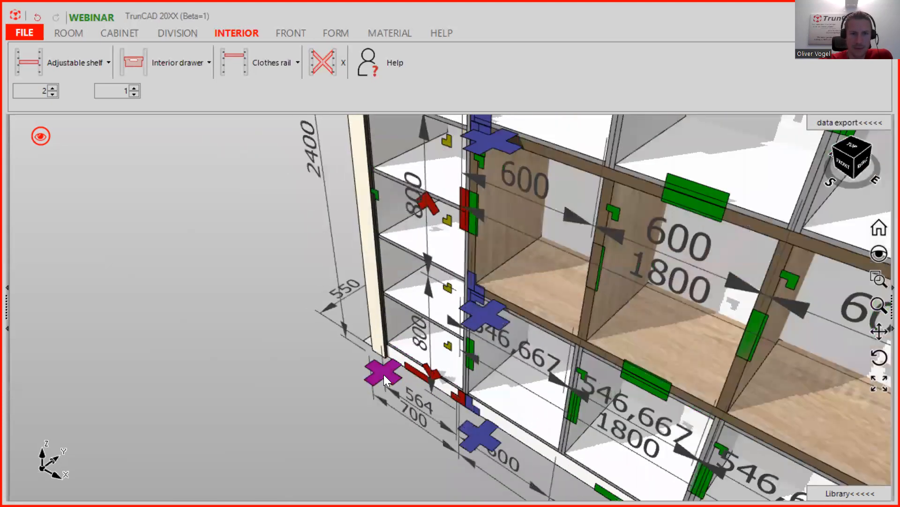
scroll(525, 376, down, 3)
middle_drag(678, 403, 485, 334)
scroll(462, 335, up, 5)
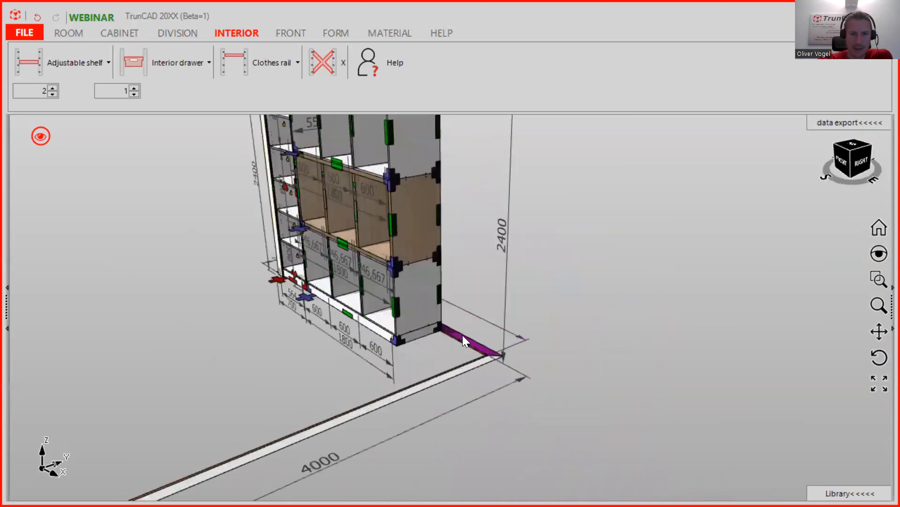
- Copy the tall side cabinet with Cabinet : Copy and orbit to view the new copy
right_click(421, 323)
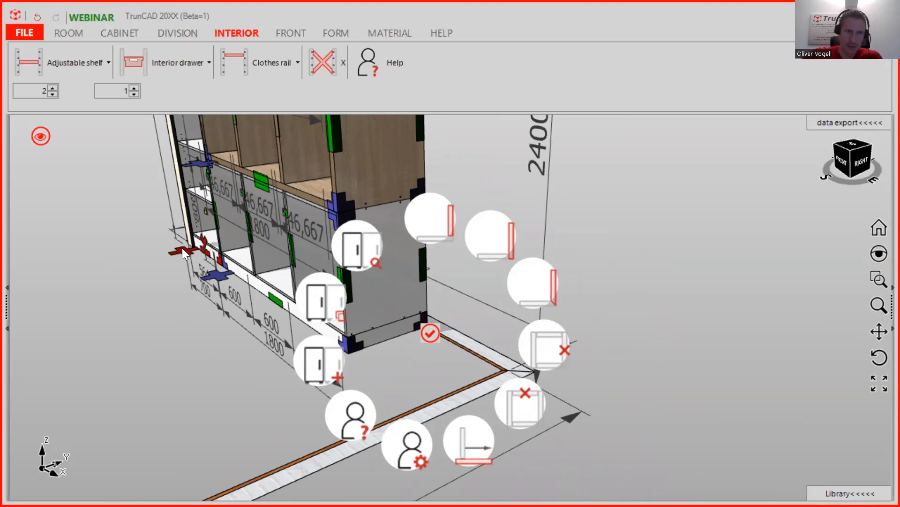
click(324, 306)
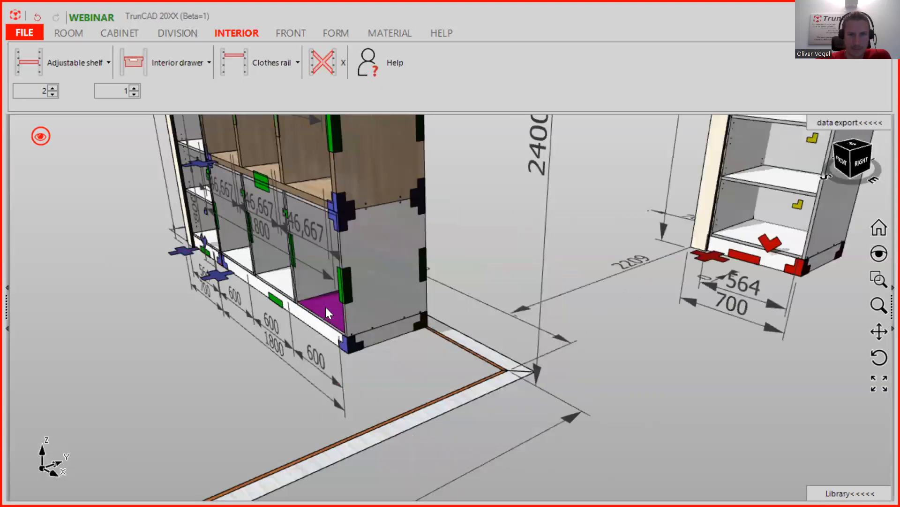
scroll(726, 283, down, 4)
middle_drag(726, 284, 729, 319)
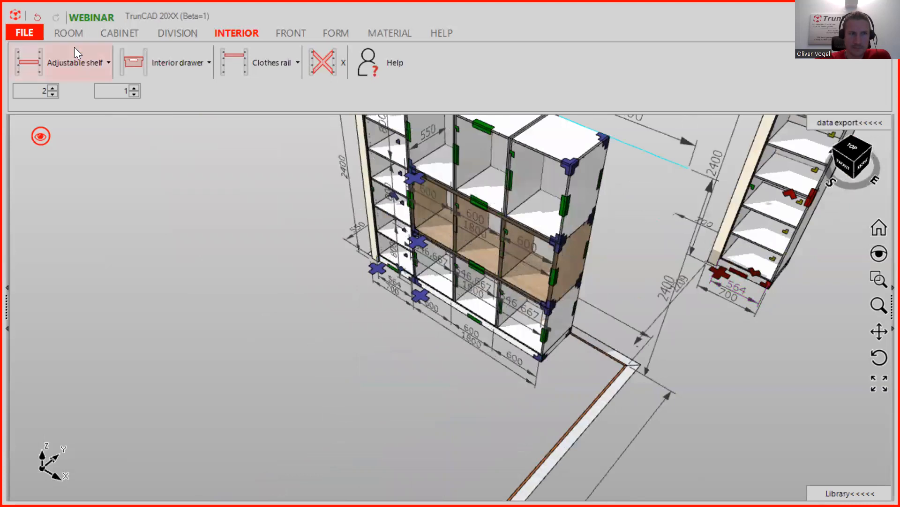
- Change the copy's 2209 distance to the back to 0
click(112, 32)
click(60, 62)
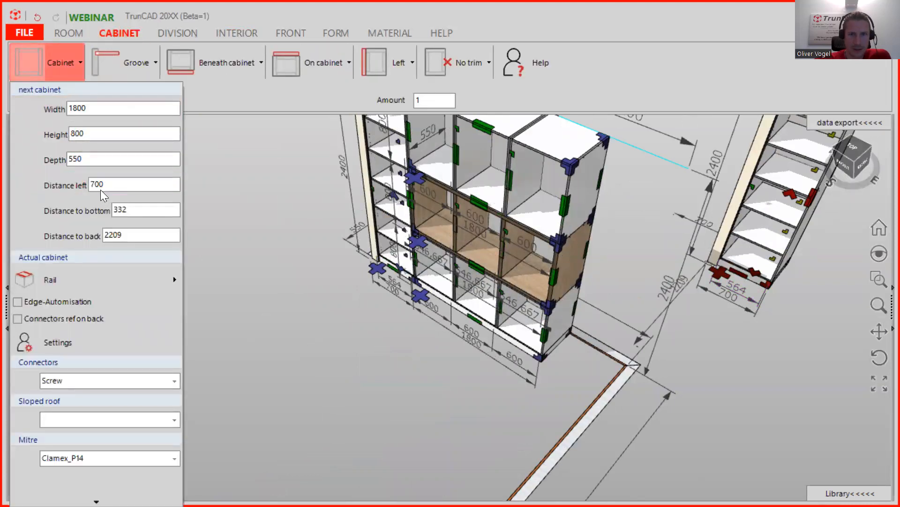
click(704, 320)
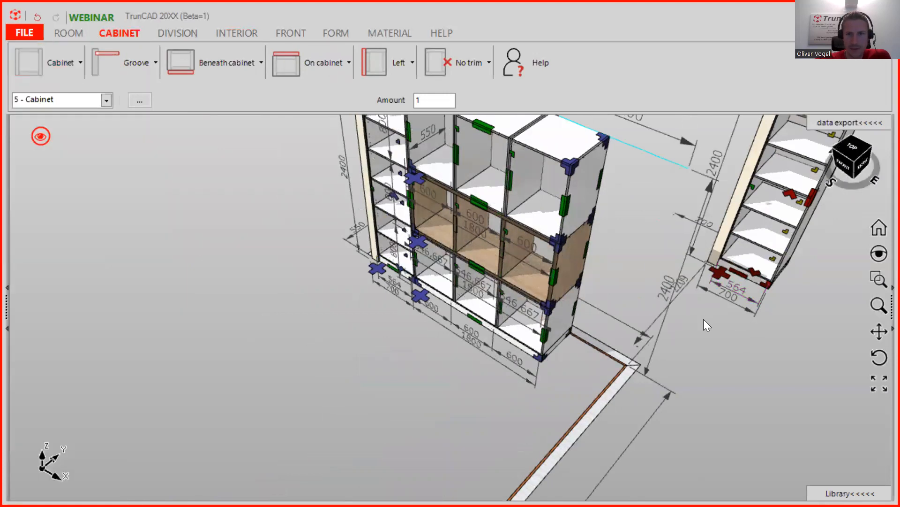
scroll(704, 319, up, 4)
middle_drag(703, 319, 687, 316)
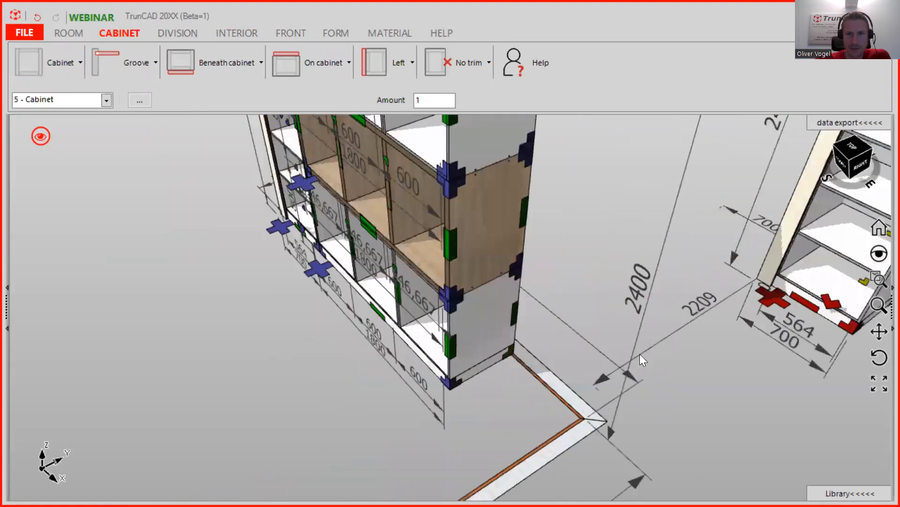
click(602, 375)
text(0)
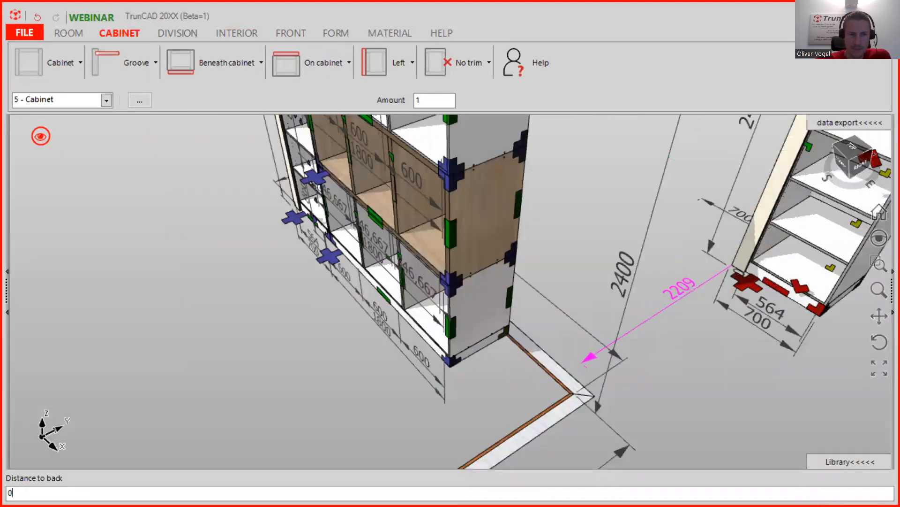
key(Return)
- Set the copy's distance to bottom and change its distance left from 700 to 0
middle_drag(646, 331, 386, 267)
scroll(535, 363, down, 6)
scroll(436, 319, up, 4)
middle_drag(475, 343, 627, 302)
scroll(633, 338, up, 5)
right_click(499, 370)
click(617, 381)
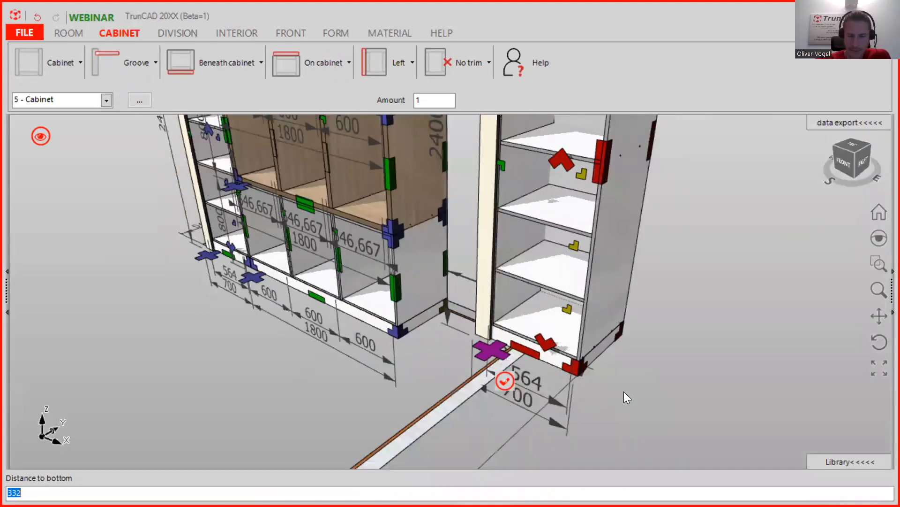
key(Return)
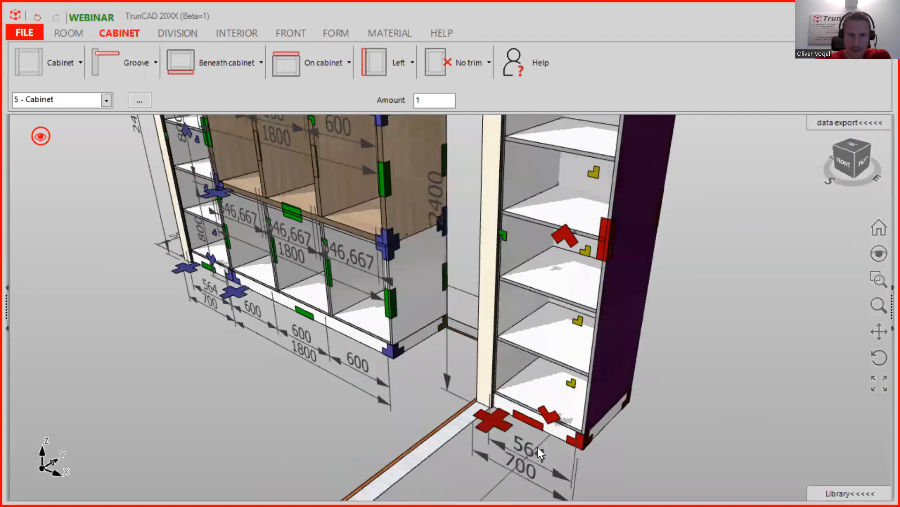
right_click(497, 419)
click(563, 333)
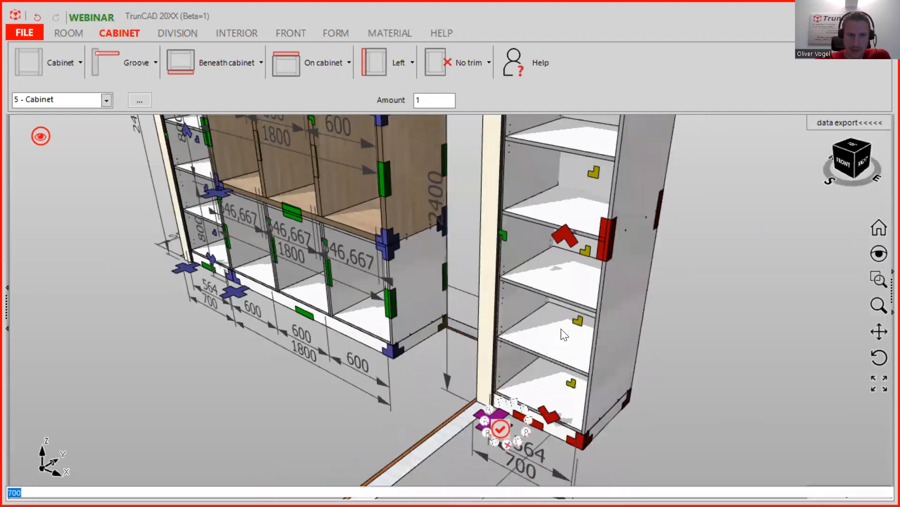
text(0)
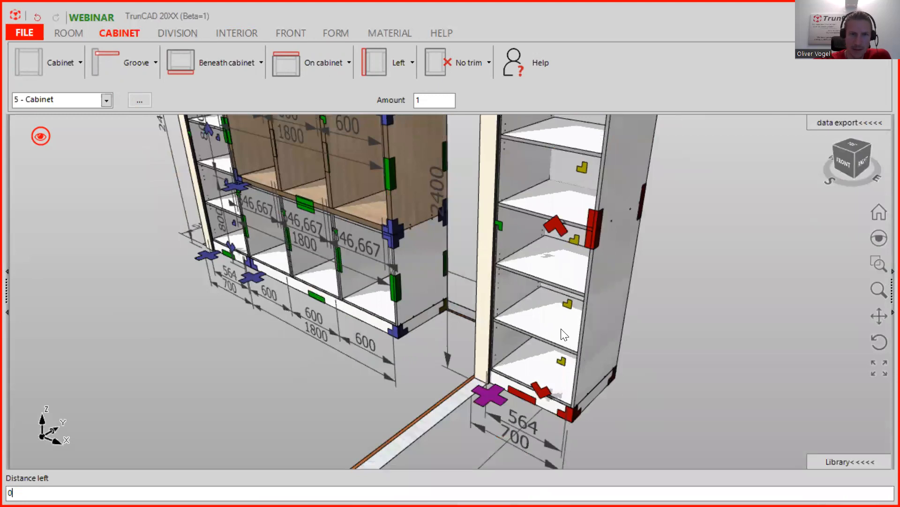
key(Return)
- Check 5 - Cabinet's size and position settings, then orbit back to the front
middle_drag(506, 285, 303, 280)
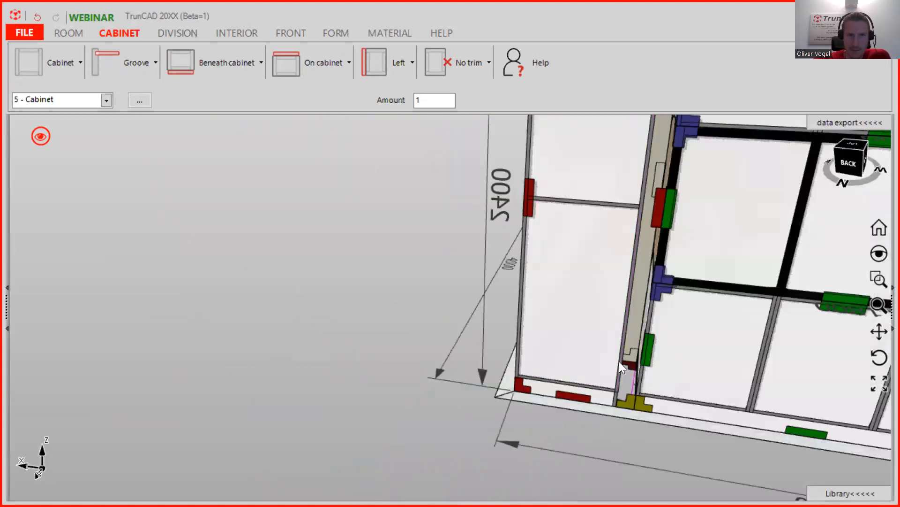
click(50, 68)
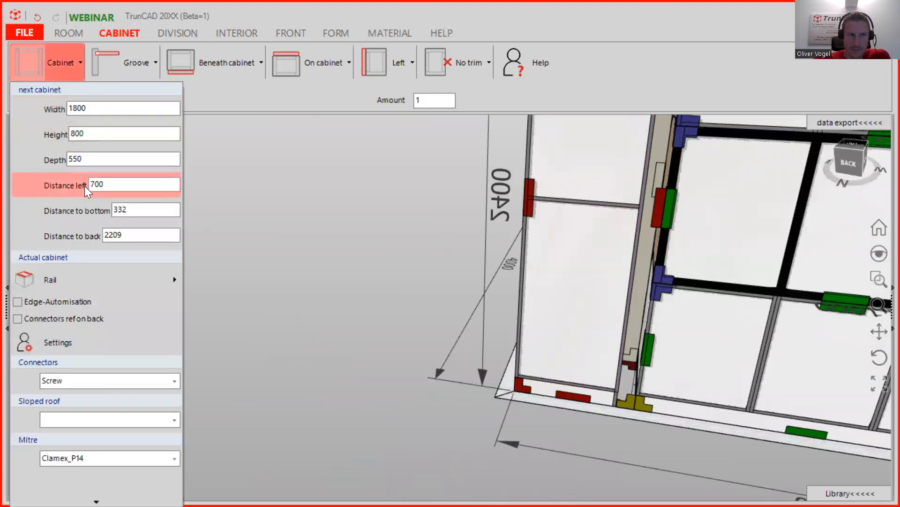
click(373, 246)
middle_drag(499, 257, 671, 270)
scroll(367, 329, up, 1)
scroll(351, 342, down, 1)
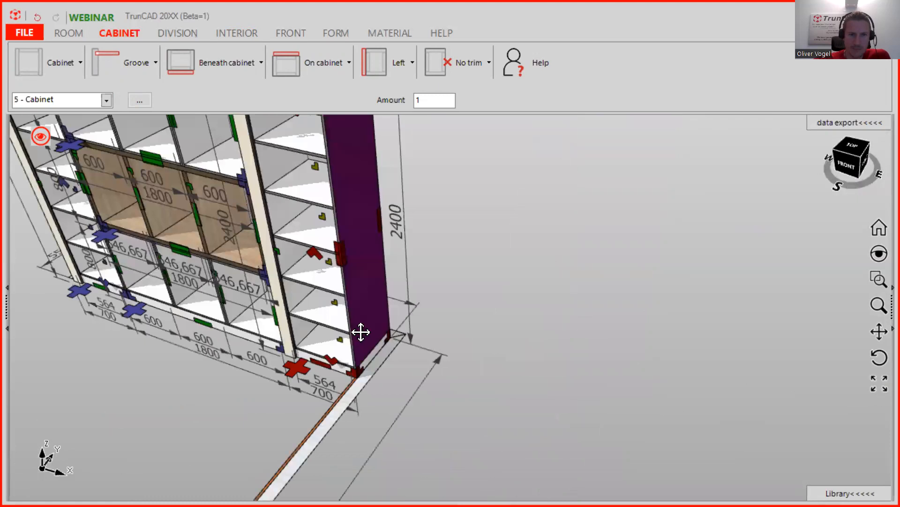
scroll(466, 283, down, 1)
scroll(457, 285, down, 4)
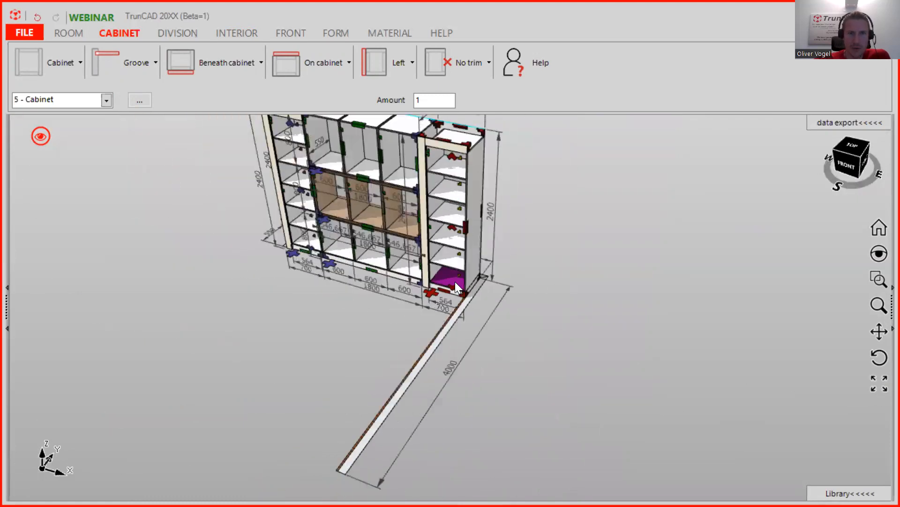
scroll(417, 272, up, 3)
middle_drag(439, 274, 465, 271)
- Remove cabinet 5's left trim strip and add a 100-wide trim panel on its right side
click(402, 62)
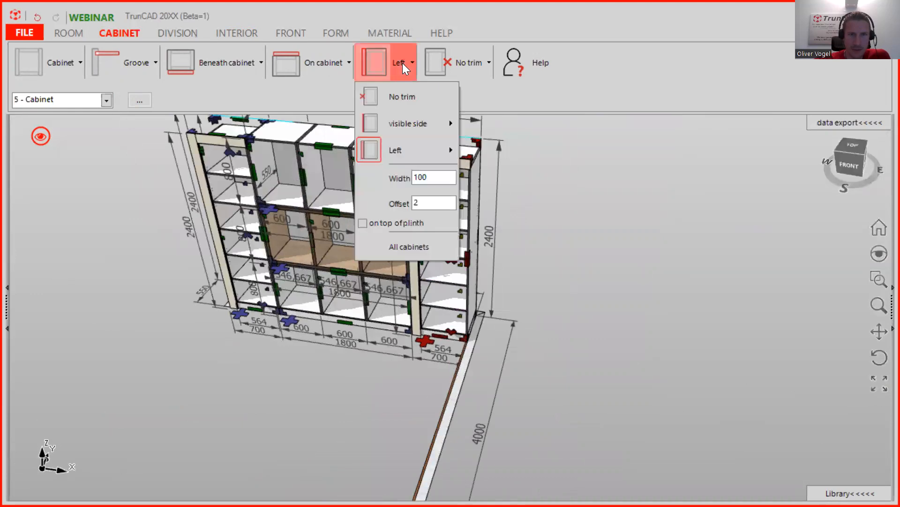
click(394, 99)
click(473, 62)
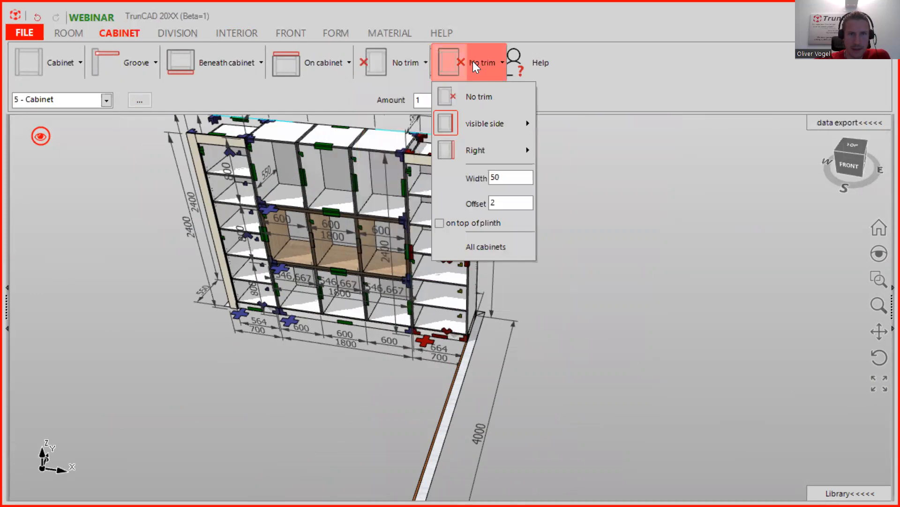
mouse_move(471, 150)
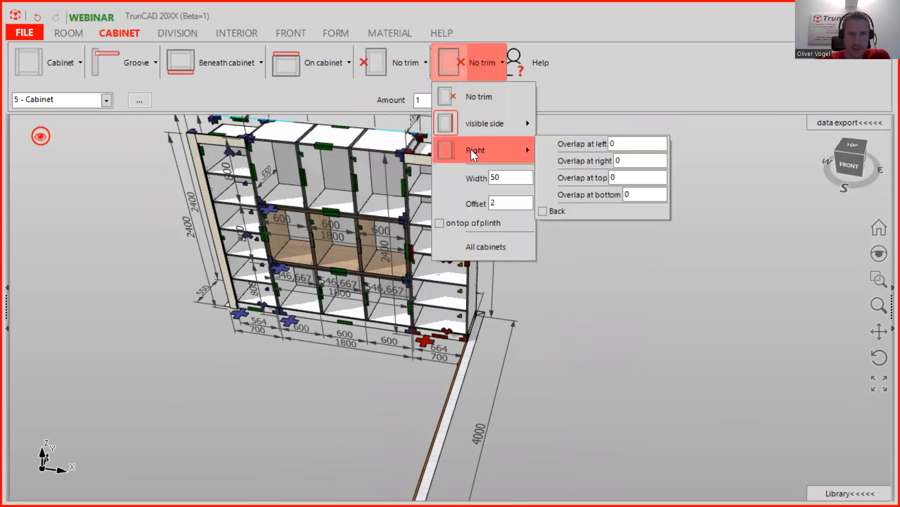
click(482, 159)
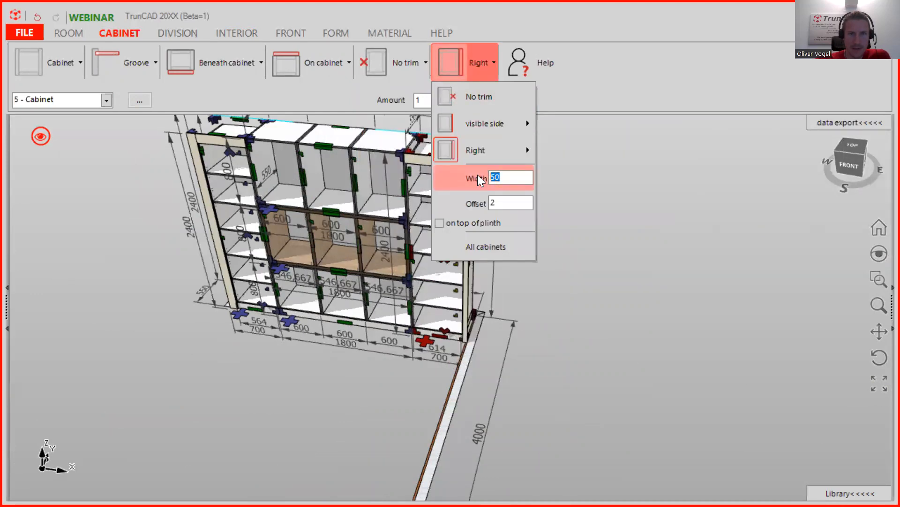
text(100)
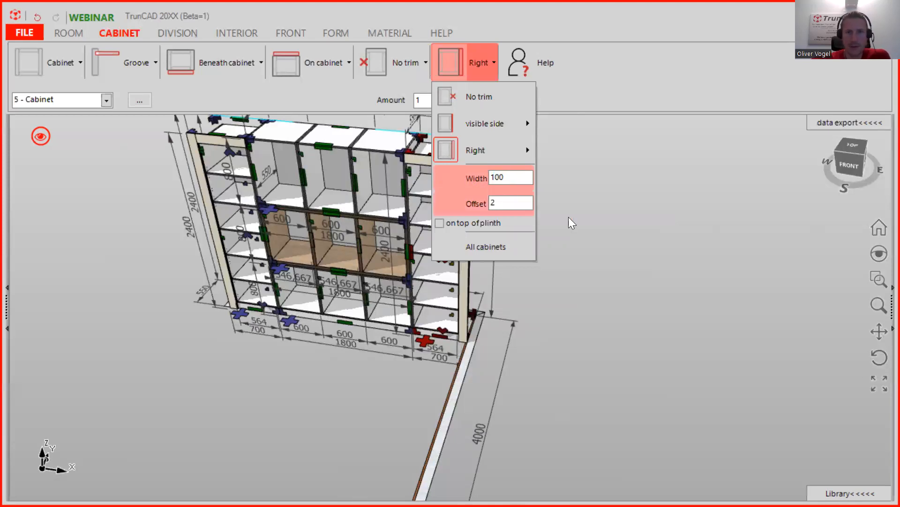
click(670, 247)
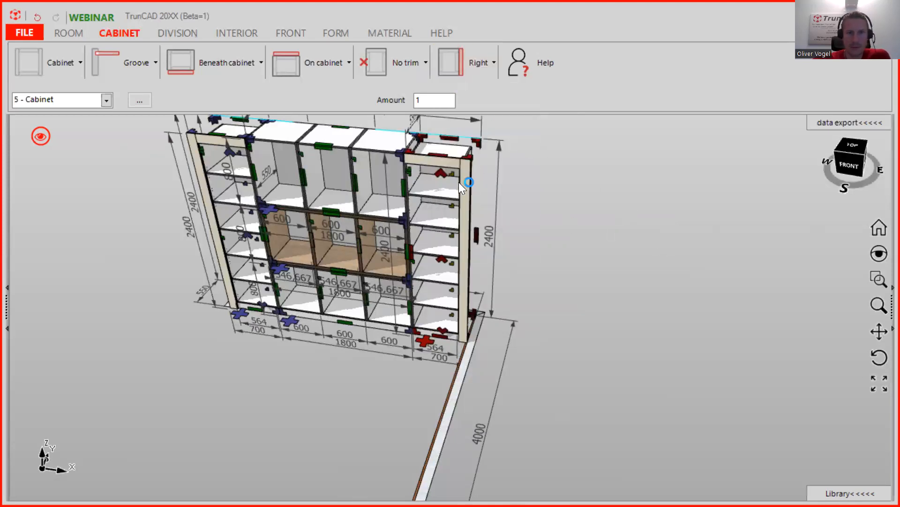
- Orbit around cabinet 5 to check the new right trim panel, then list the cabinets
scroll(436, 154, up, 5)
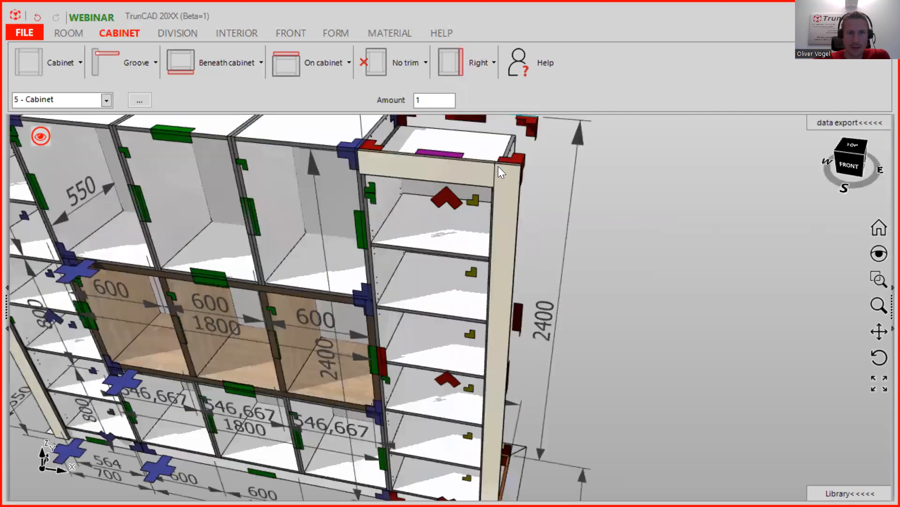
middle_drag(499, 182, 496, 181)
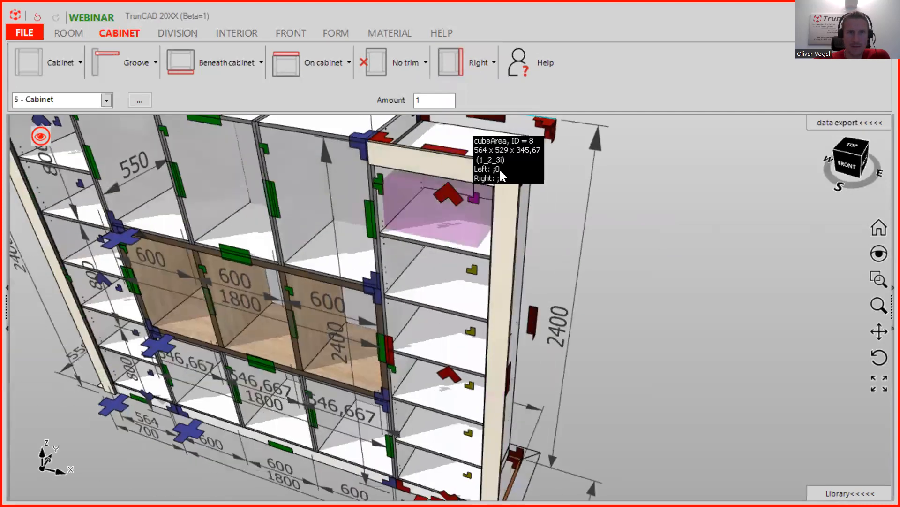
scroll(495, 179, up, 3)
mouse_move(497, 184)
middle_down()
mouse_move(553, 141)
mouse_move(484, 191)
middle_up()
scroll(442, 161, down, 3)
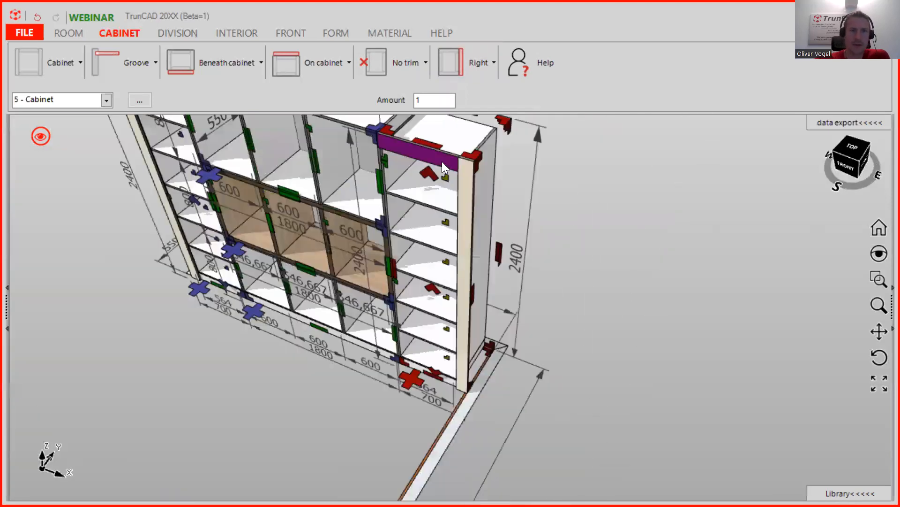
scroll(423, 161, down, 3)
middle_drag(429, 201, 392, 199)
scroll(380, 199, up, 3)
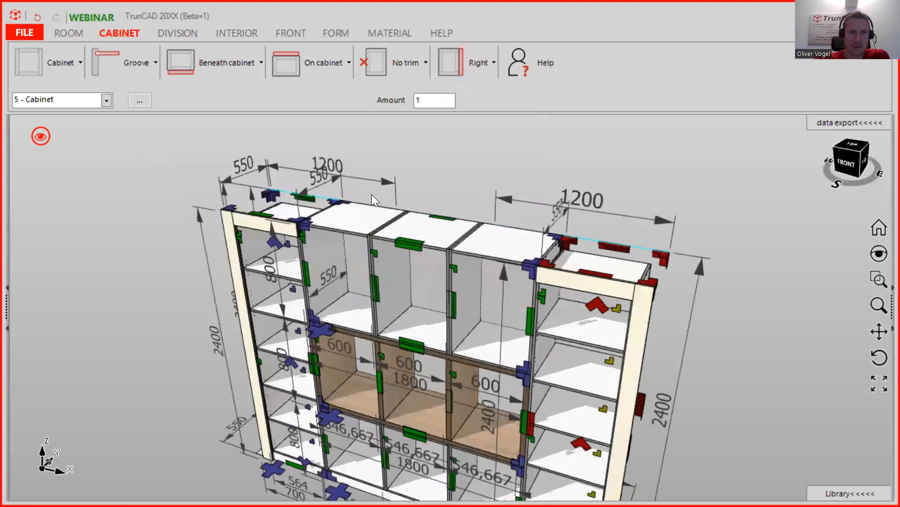
scroll(371, 194, down, 2)
click(106, 99)
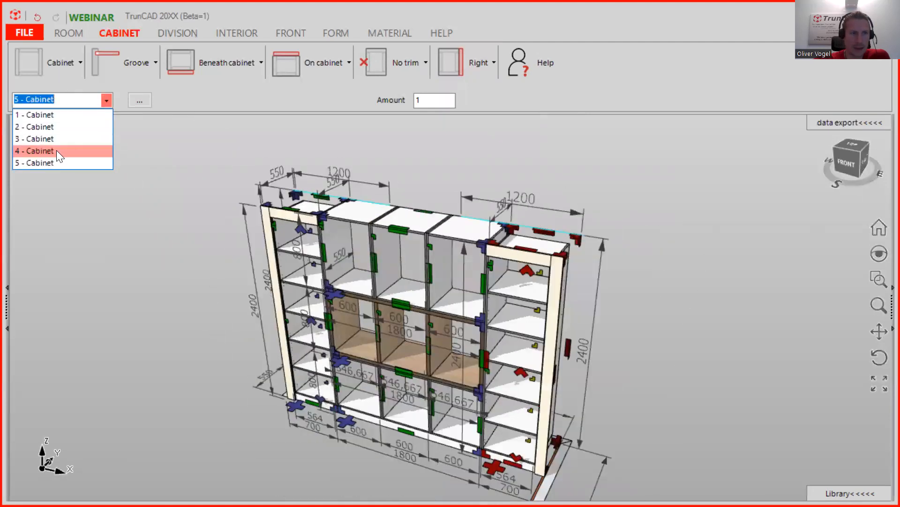
- Switch to cabinet 4 and add a 100-high trim rail on top of the cabinet
click(56, 151)
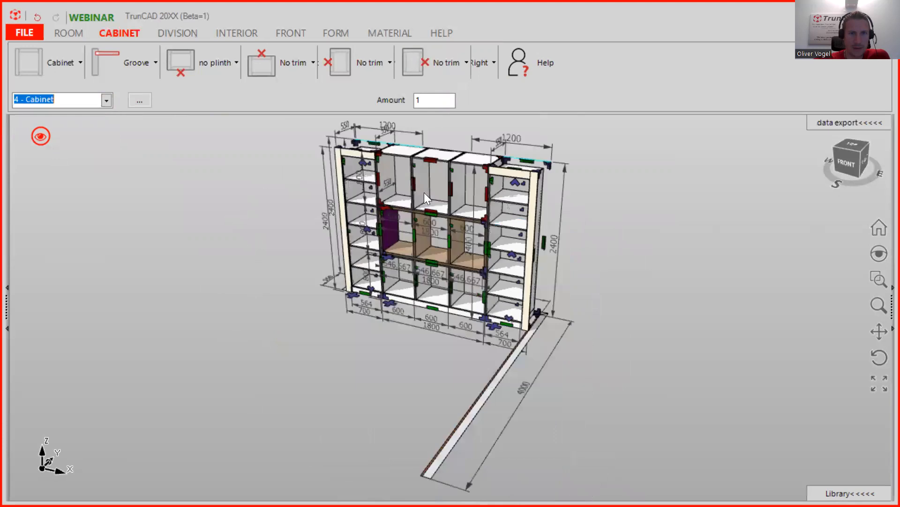
scroll(444, 150, up, 4)
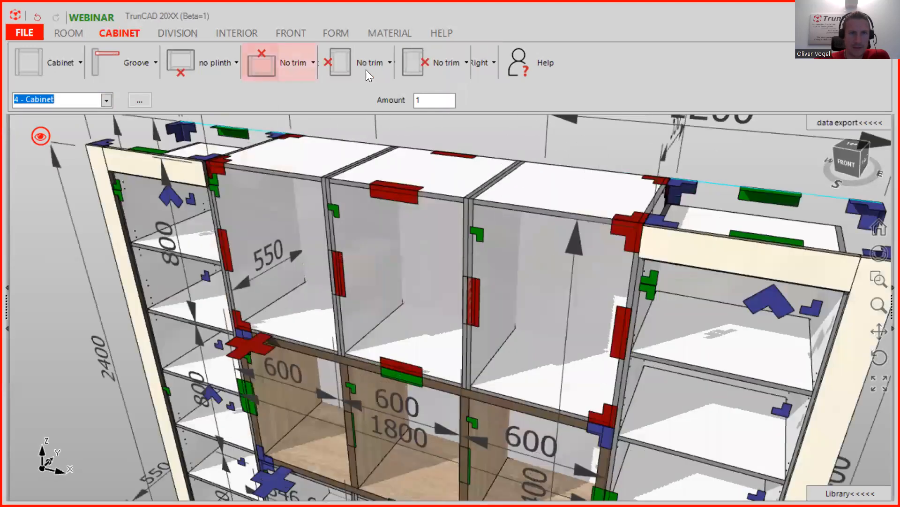
click(308, 67)
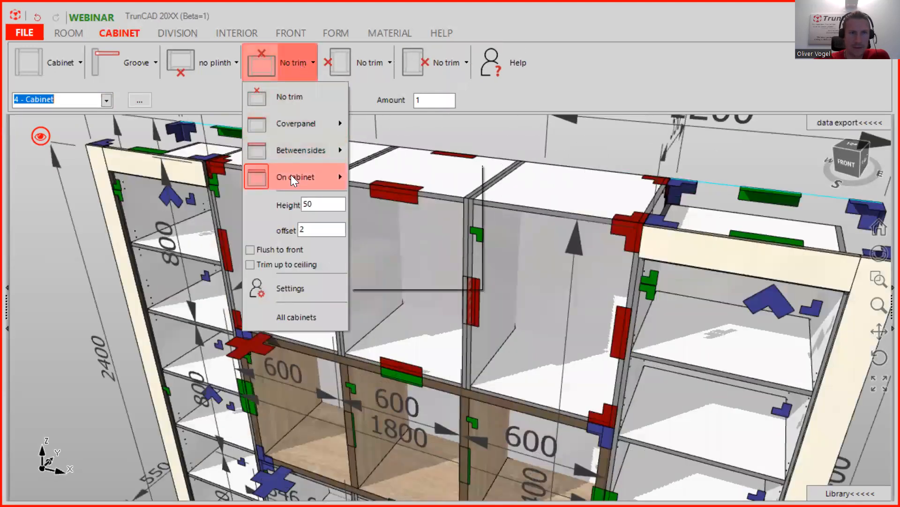
mouse_move(292, 178)
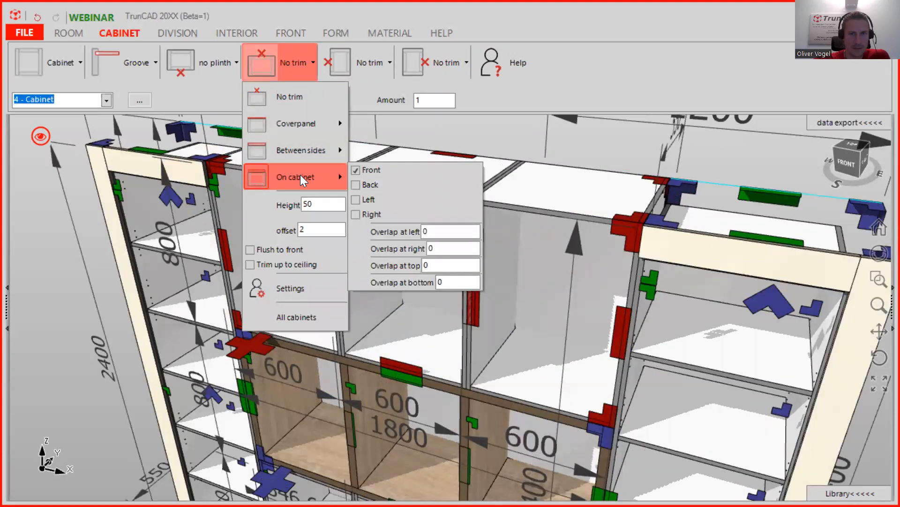
click(301, 176)
click(282, 208)
mouse_move(279, 189)
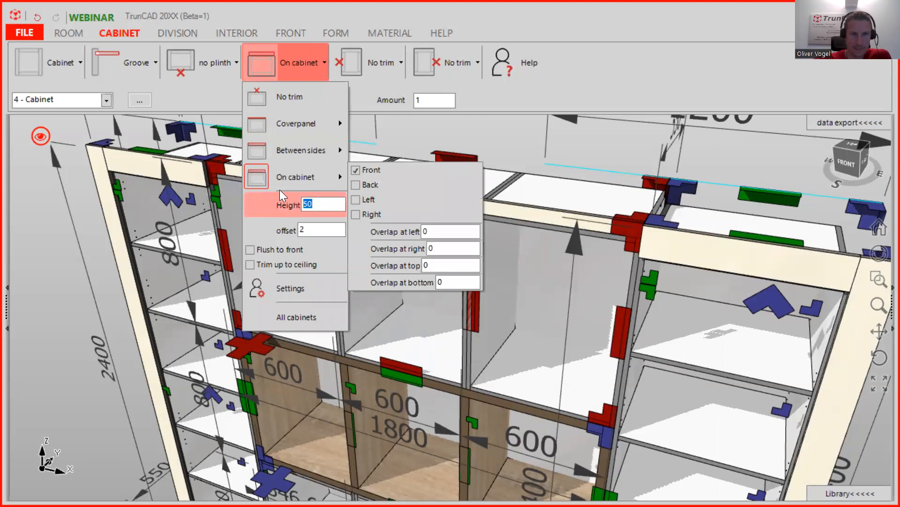
text(100)
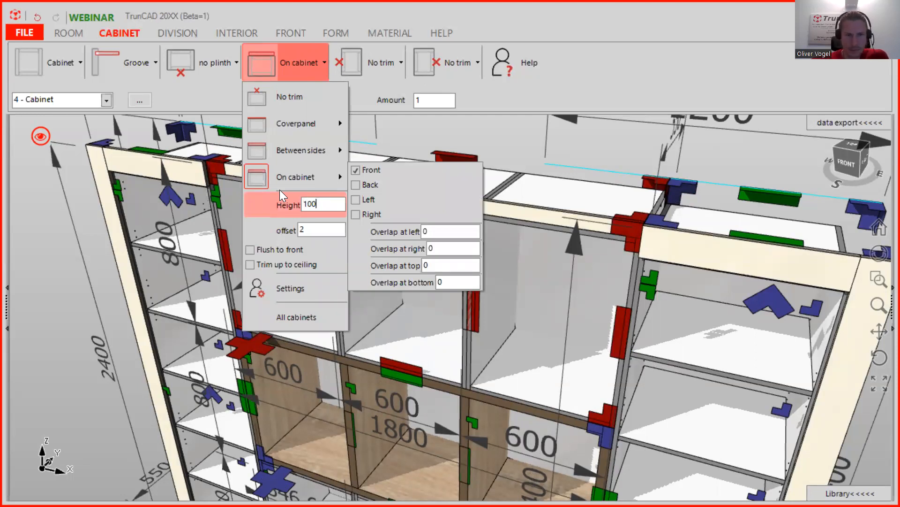
key(Return)
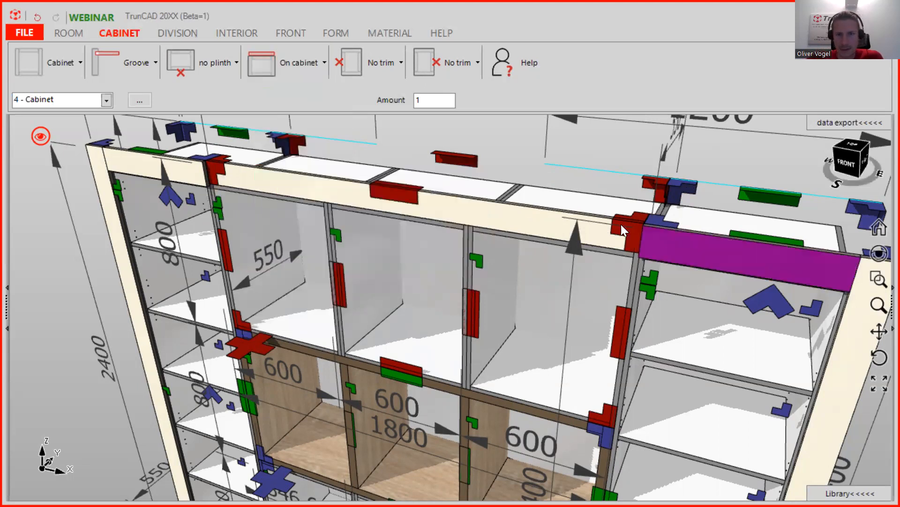
- Inspect the new top rail from above and check its material, then go to material settings
click(309, 53)
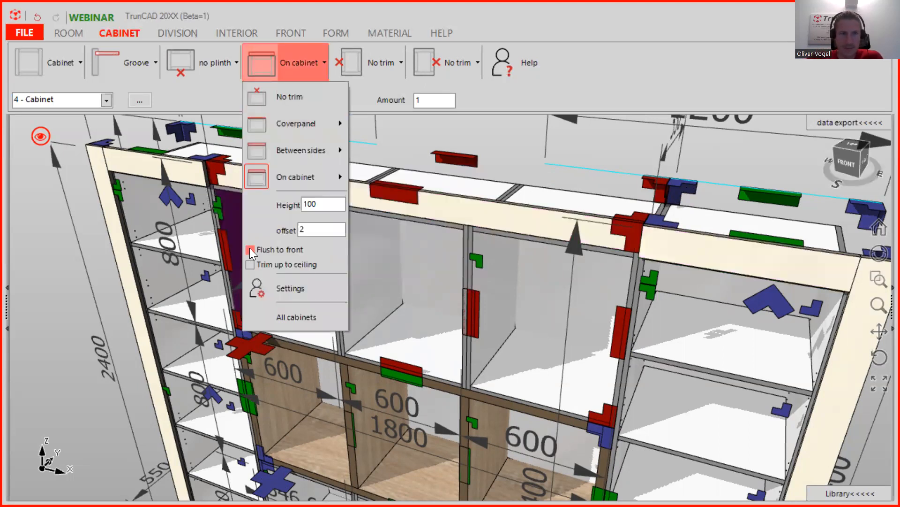
middle_drag(681, 202, 615, 185)
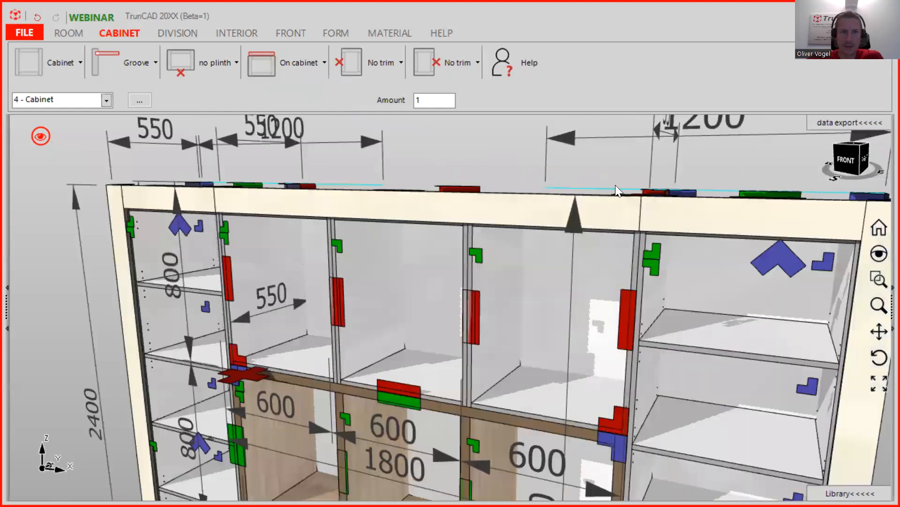
scroll(614, 185, down, 5)
scroll(547, 153, up, 5)
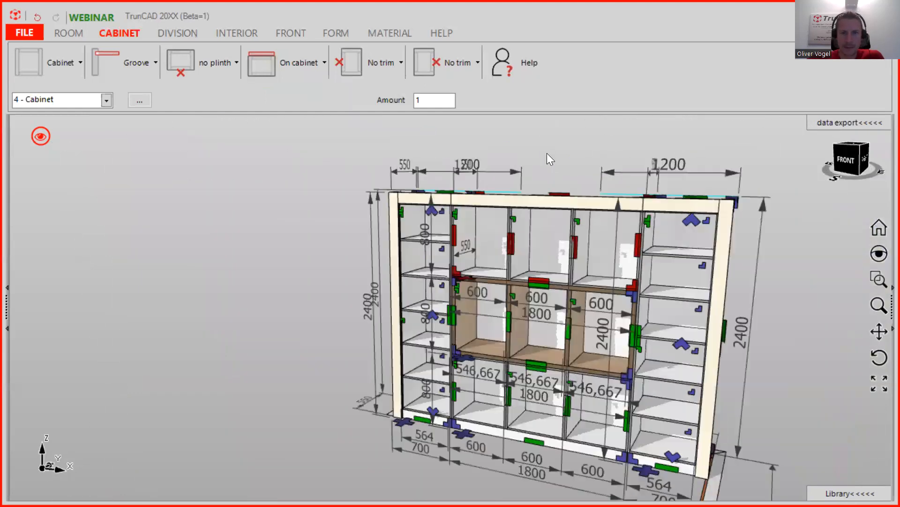
middle_drag(558, 165, 553, 201)
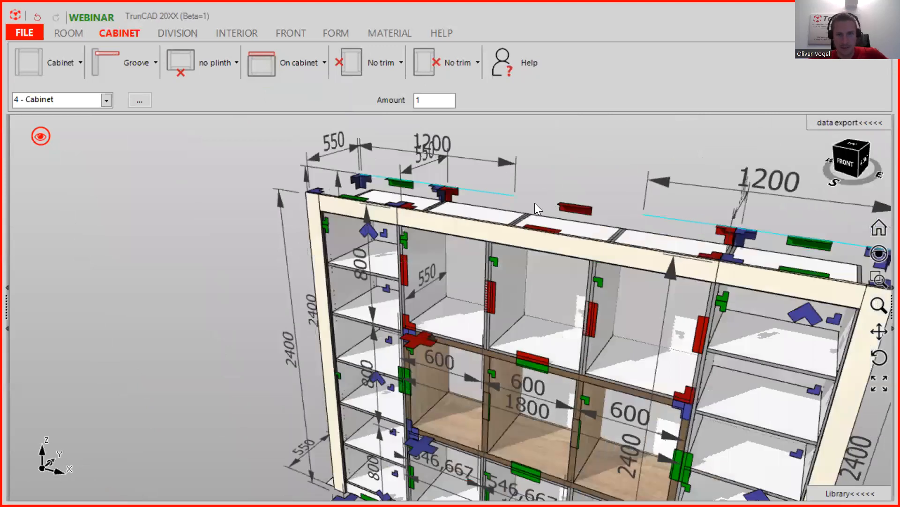
scroll(547, 236, up, 4)
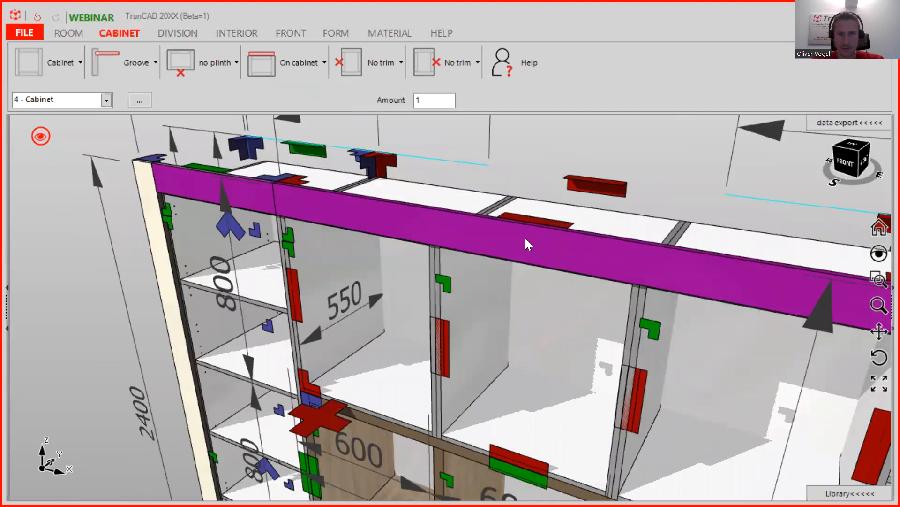
click(525, 241)
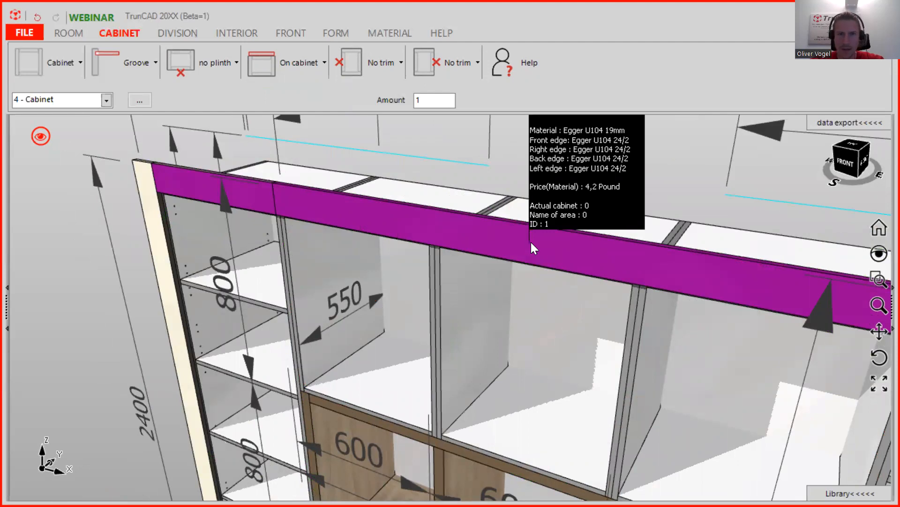
scroll(530, 242, down, 1)
scroll(531, 242, down, 3)
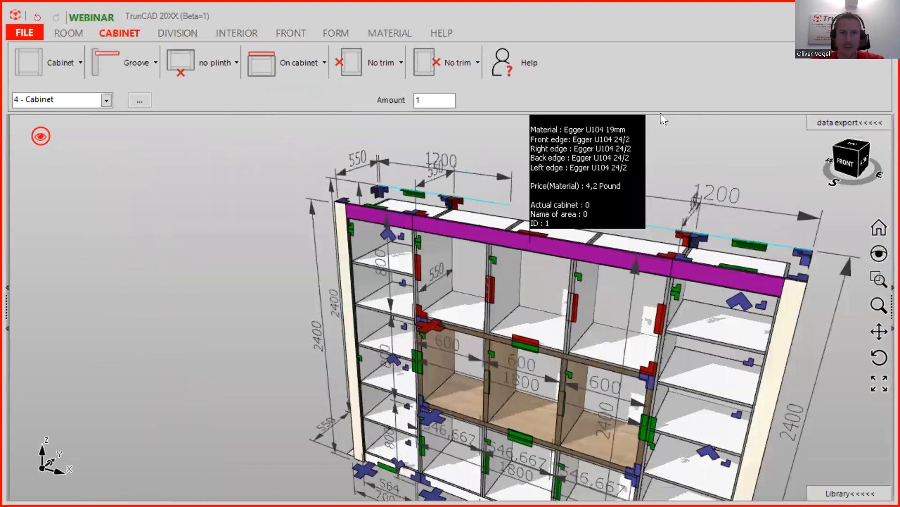
click(399, 32)
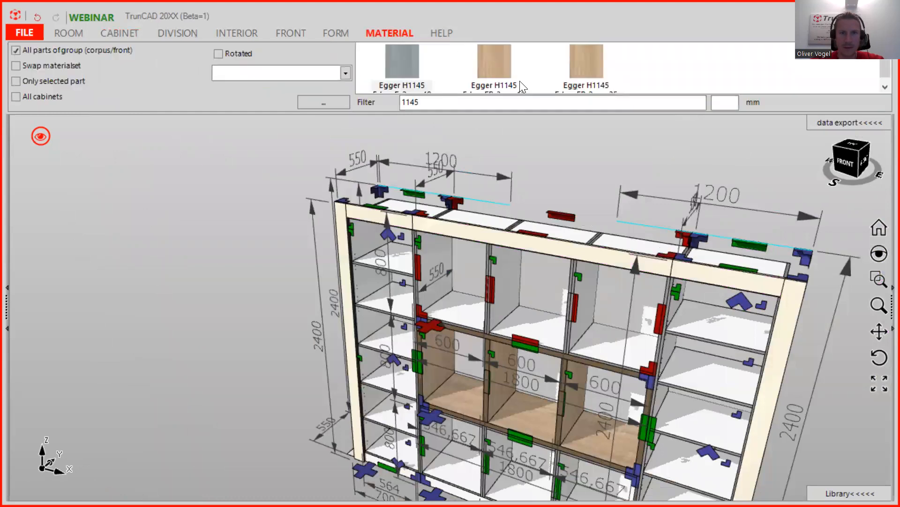
- Filter materials by 'wh' and apply the Egger white decor to all cabinets
double_click(440, 102)
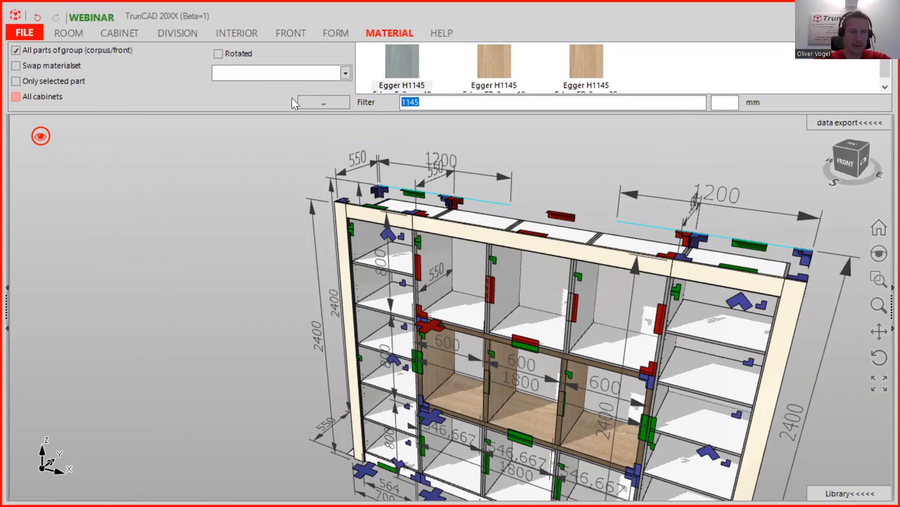
text(wh)
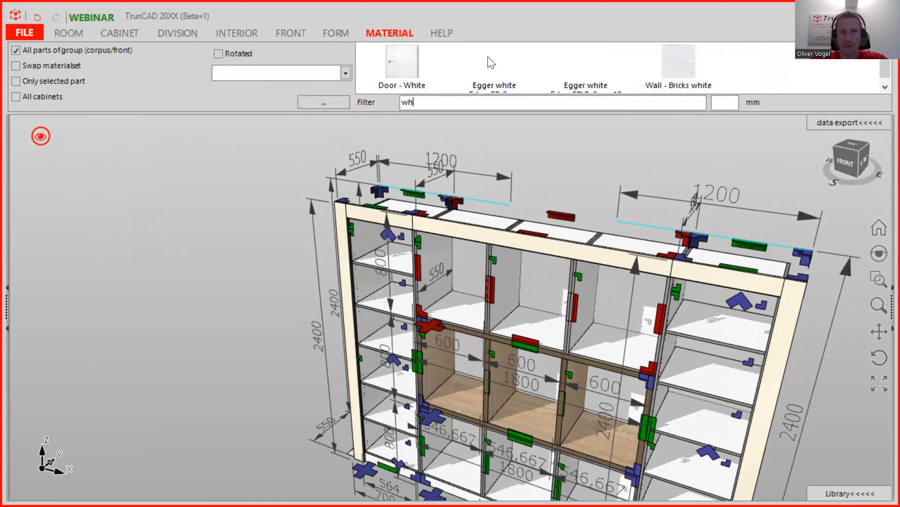
scroll(492, 62, down, 1)
drag(497, 61, 483, 233)
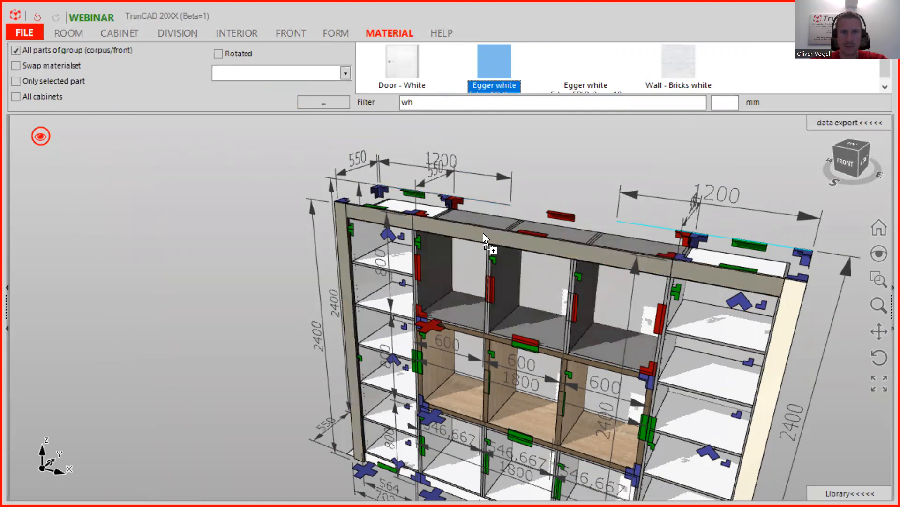
click(17, 96)
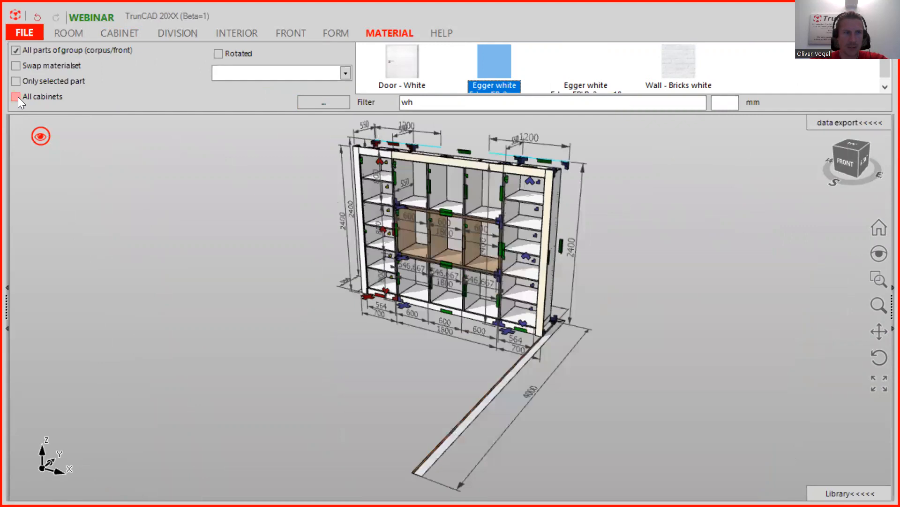
drag(492, 61, 530, 170)
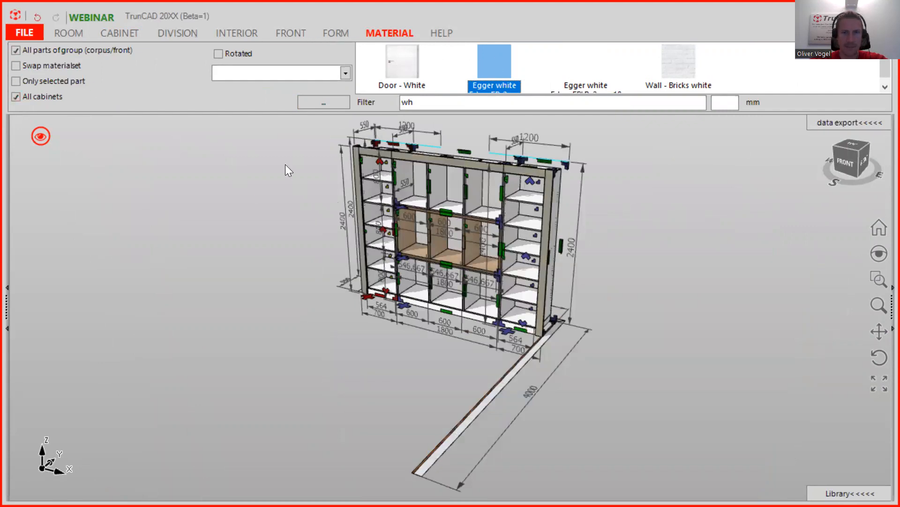
scroll(508, 163, up, 3)
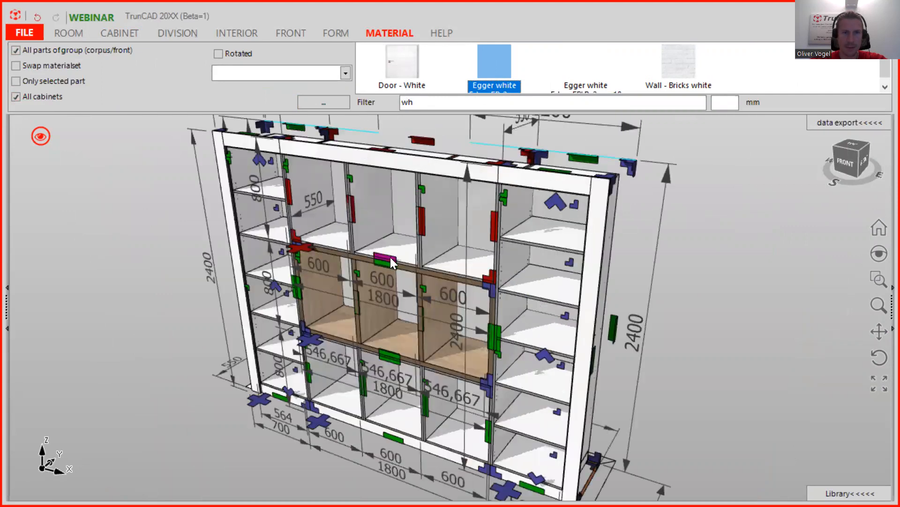
scroll(390, 257, up, 4)
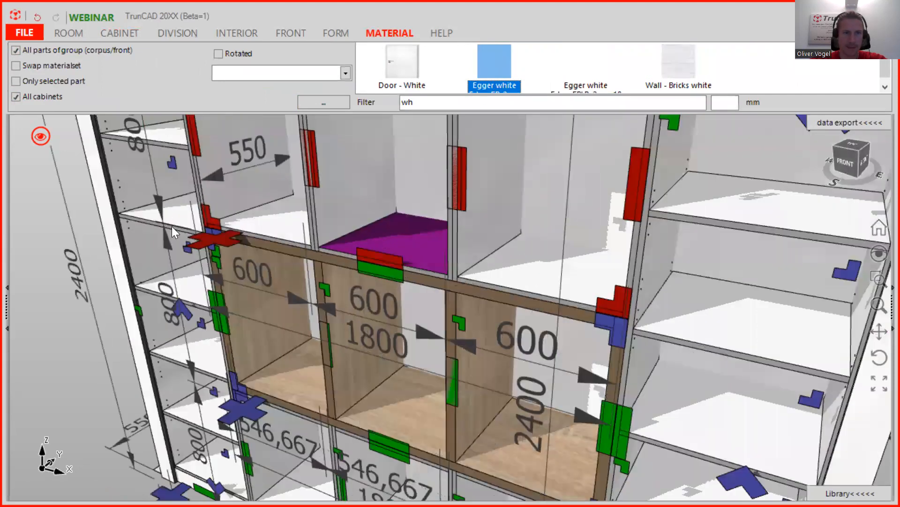
scroll(172, 229, down, 5)
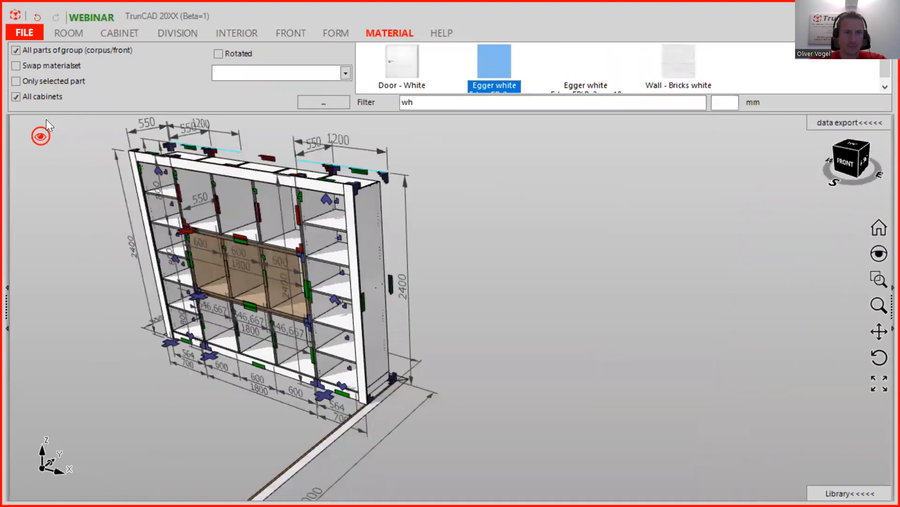
- Untick All cabinets and All parts of group, and clear the 'wh' material filter
click(18, 96)
click(13, 50)
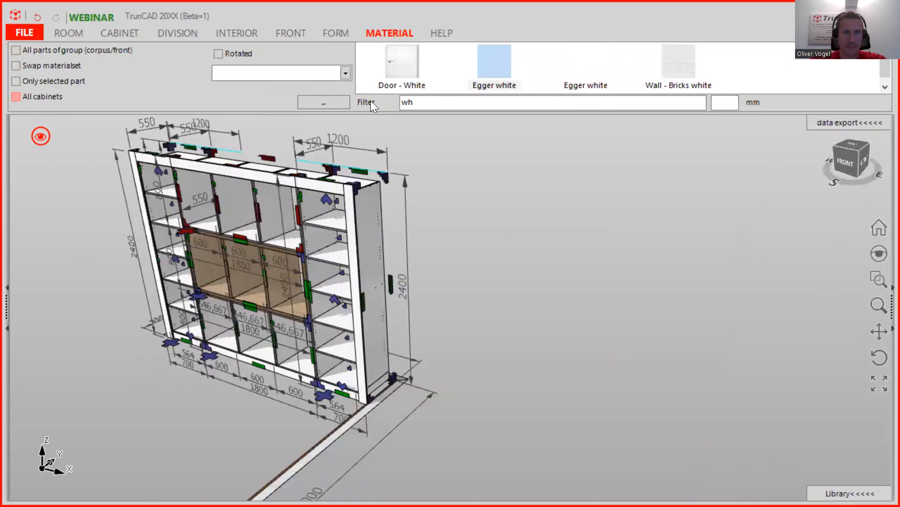
drag(422, 106, 370, 102)
key(BackSpace)
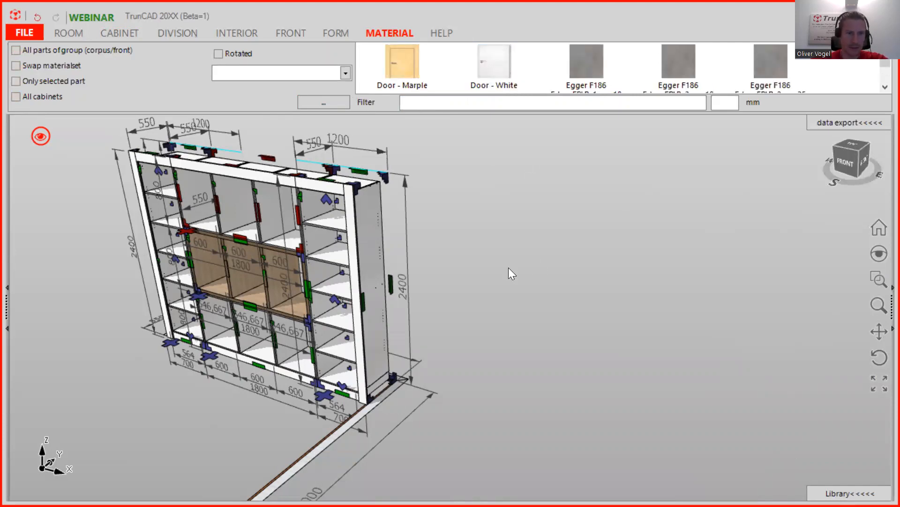
scroll(508, 265, up, 1)
scroll(508, 258, down, 1)
- Turn on door display so the cabinet fronts are shown
middle_drag(509, 257, 780, 197)
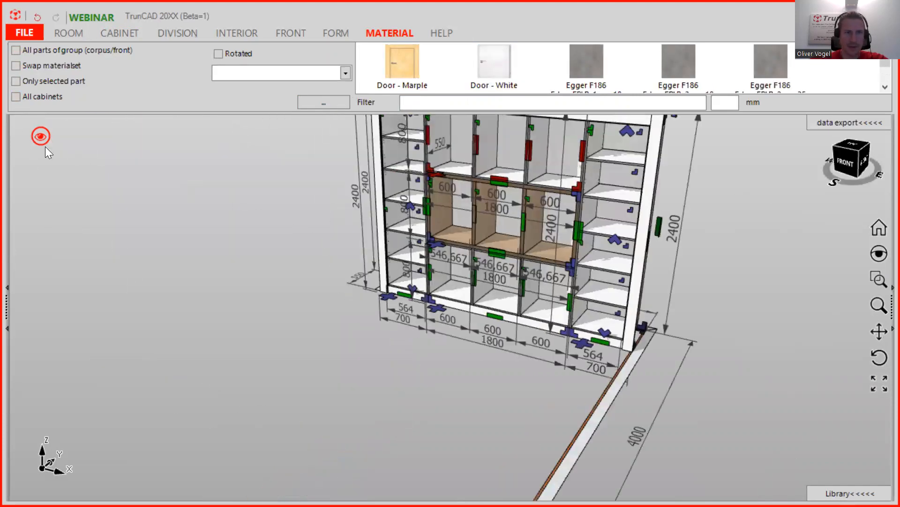
click(37, 136)
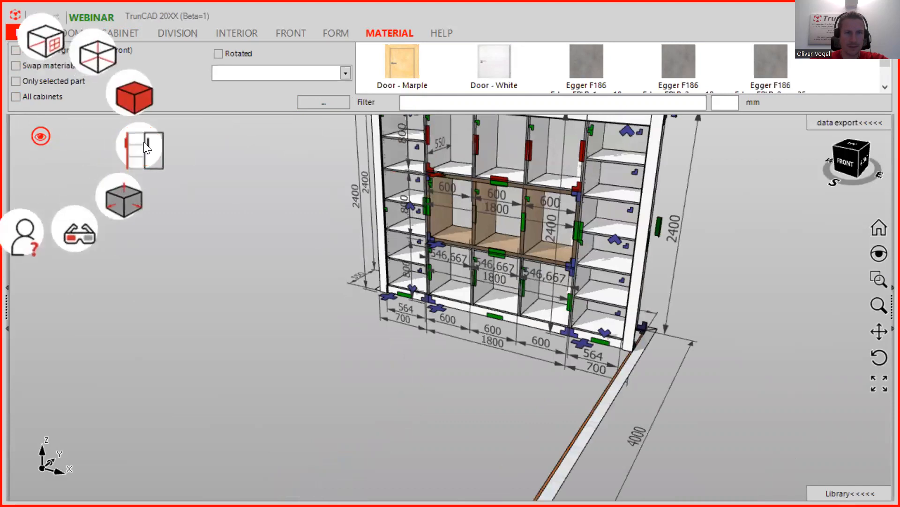
click(144, 144)
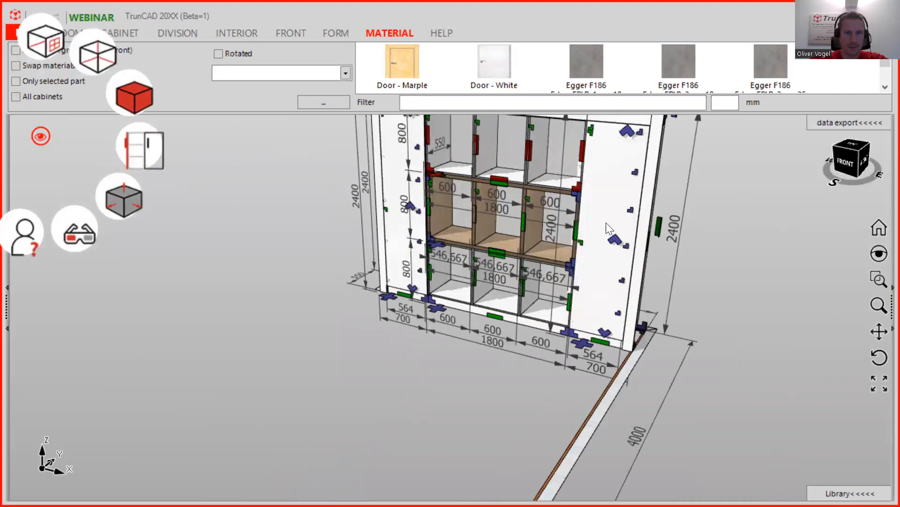
- Delete the door from the right tall cabinet to expose its shelves
scroll(606, 222, up, 2)
scroll(633, 206, down, 4)
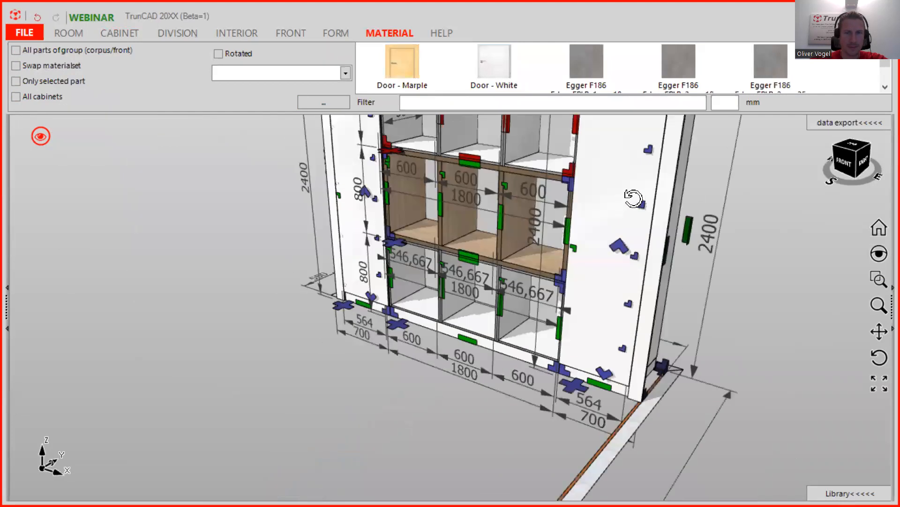
scroll(609, 246, up, 3)
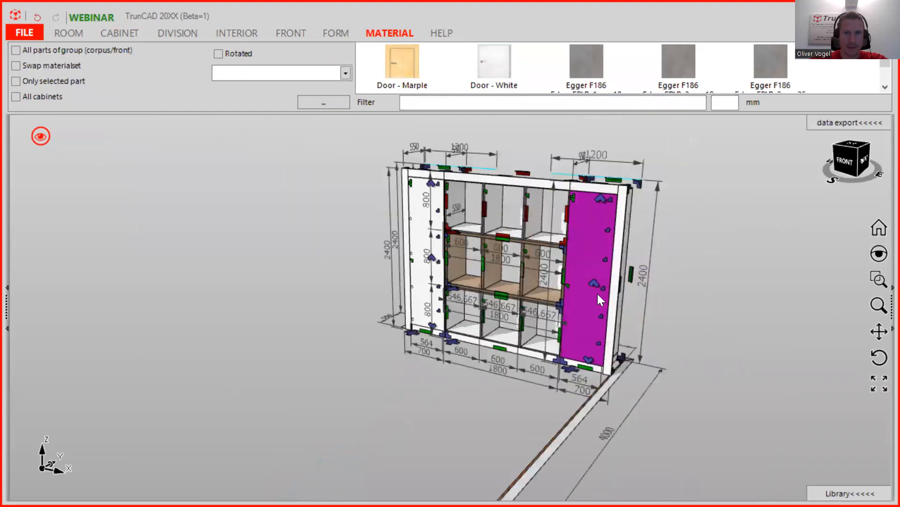
click(591, 280)
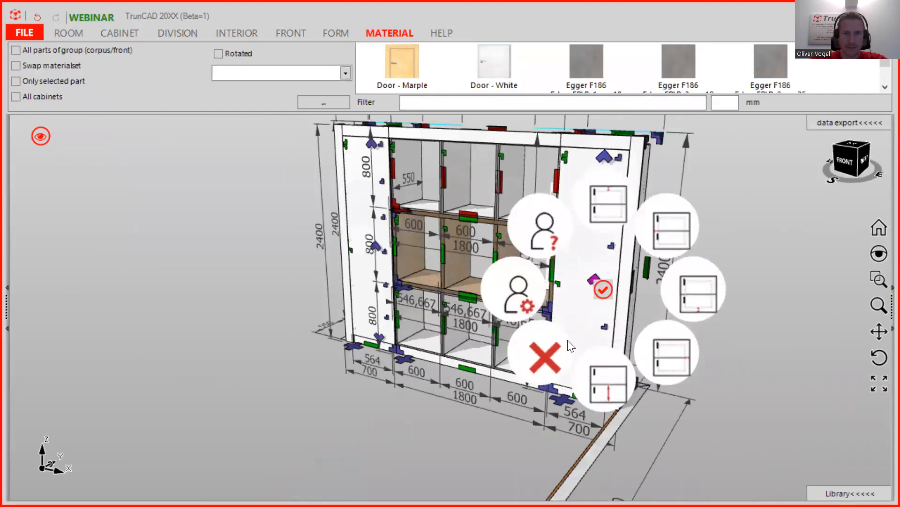
click(557, 354)
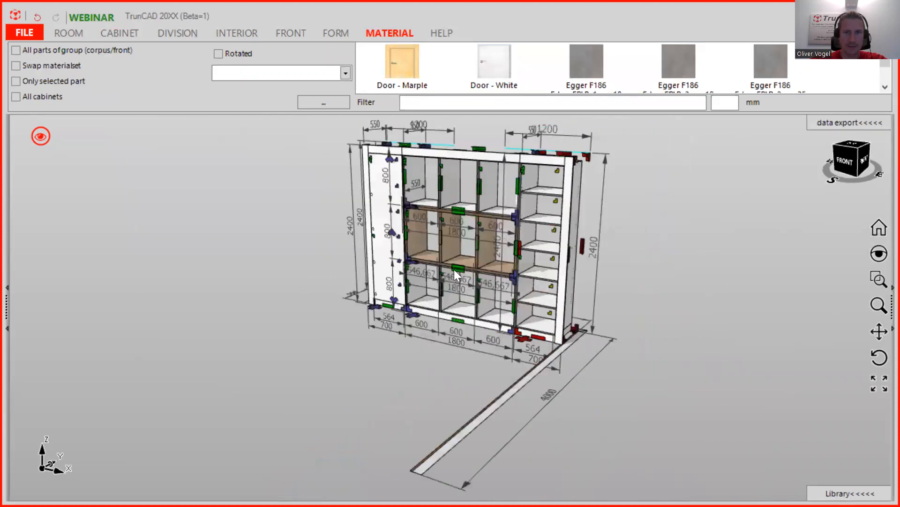
- Place right-hinged doors on the upper compartments and two lower compartments of the 1800 unit
click(178, 34)
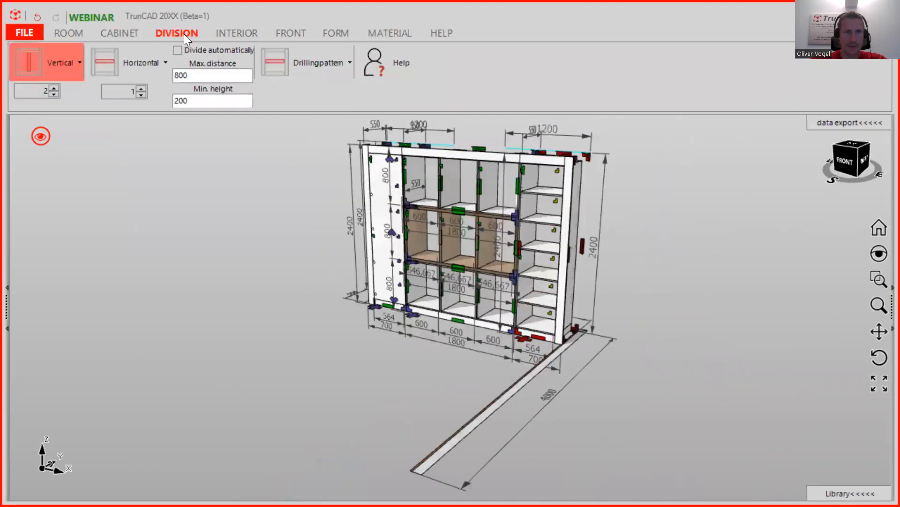
click(289, 31)
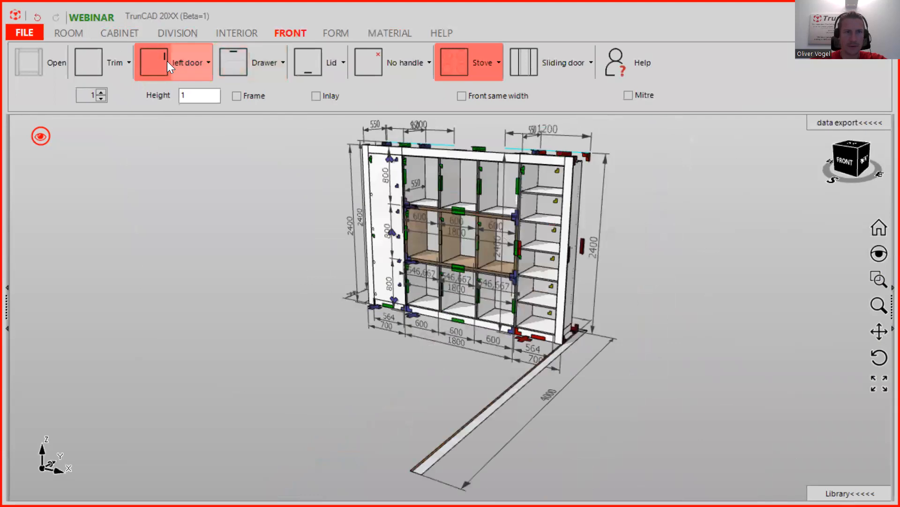
click(183, 65)
click(198, 116)
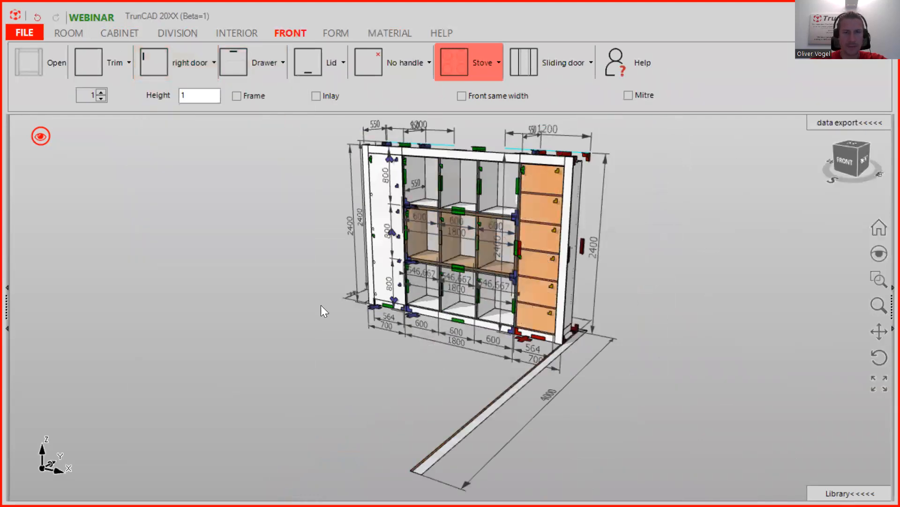
scroll(455, 217, up, 5)
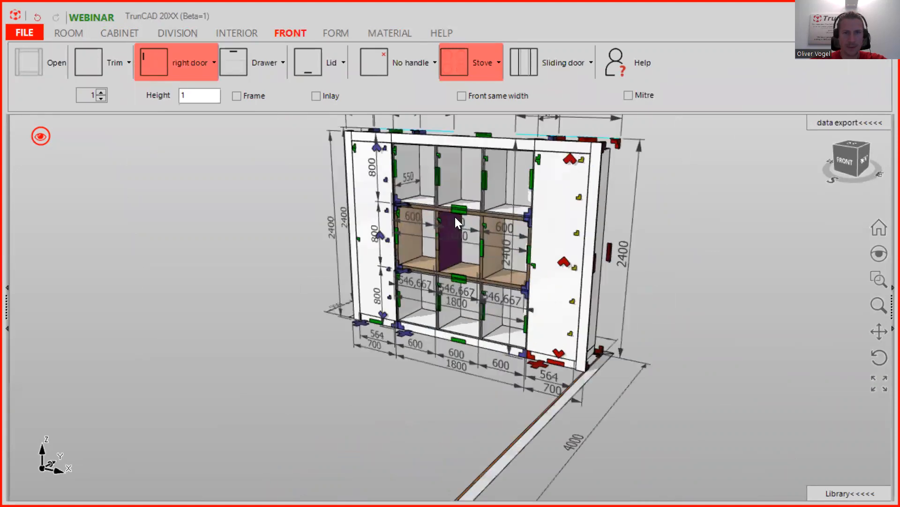
scroll(502, 258, down, 5)
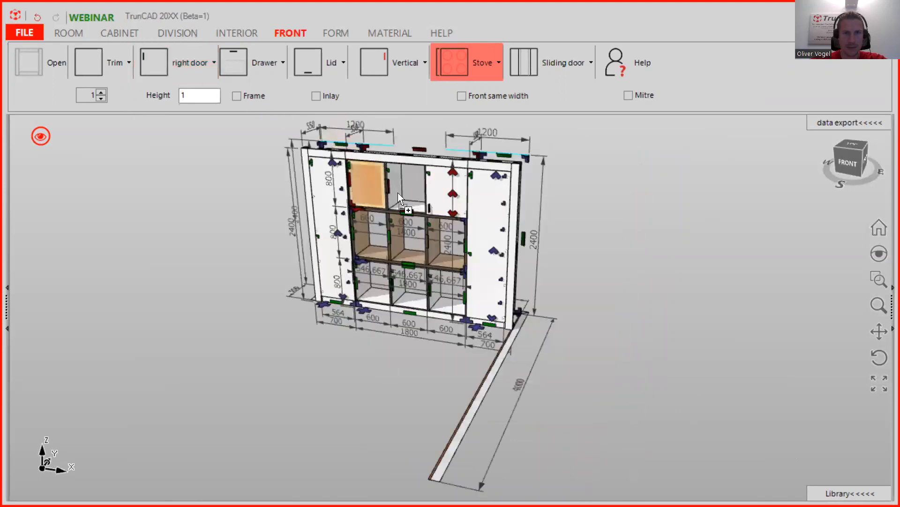
click(151, 60)
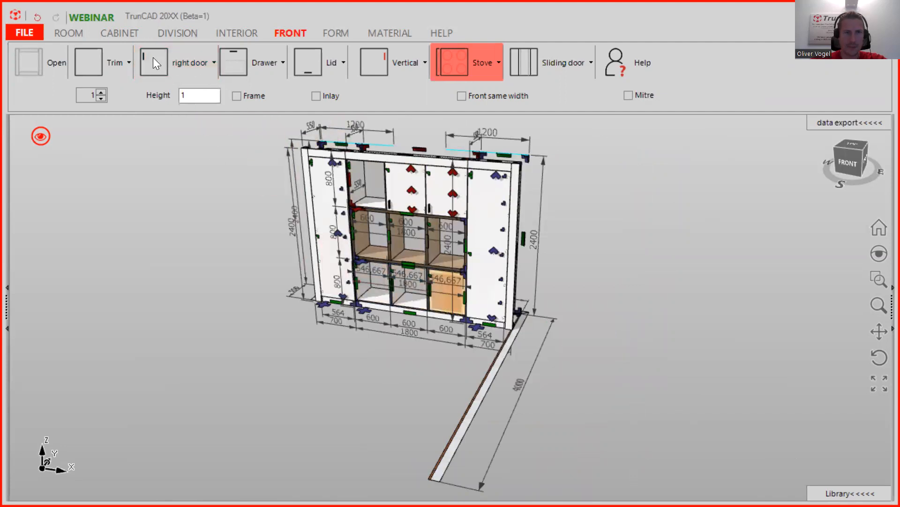
drag(153, 57, 397, 285)
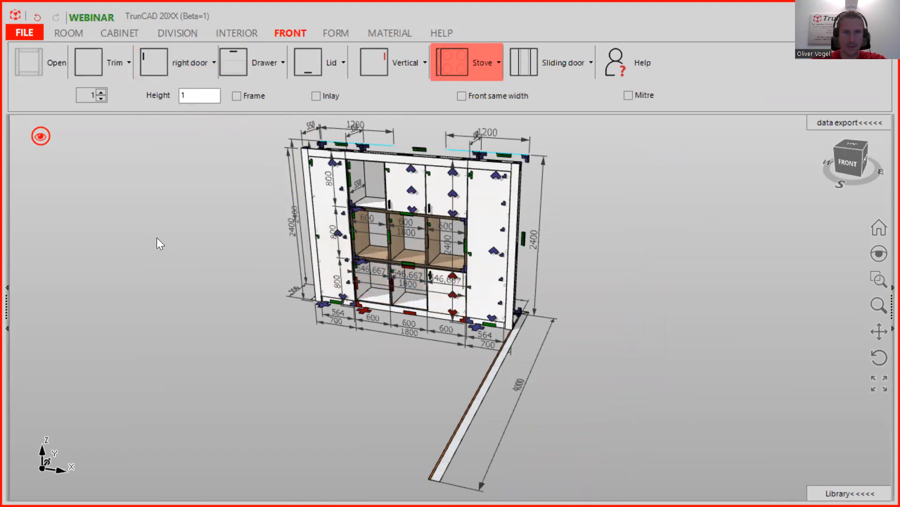
drag(145, 63, 401, 291)
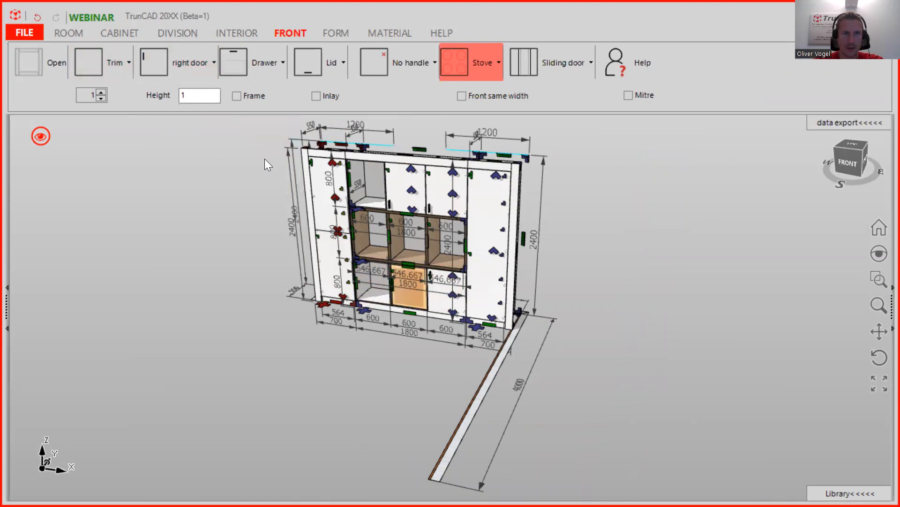
- Place left-hinged doors on the lower-left and upper-left compartments
click(188, 65)
click(194, 94)
drag(160, 54, 374, 266)
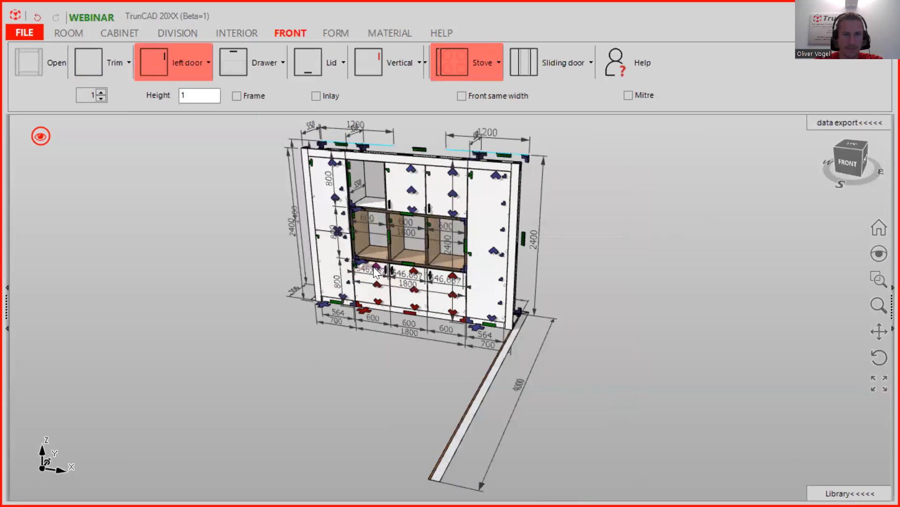
scroll(372, 266, up, 3)
drag(148, 60, 362, 145)
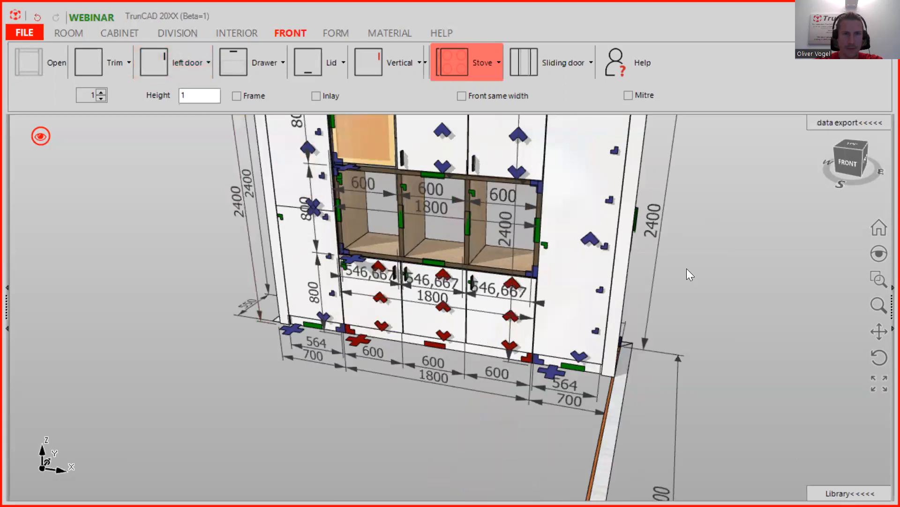
- Change the door handle setting from Vertical to No handle and select the upper-left door
scroll(694, 229, down, 5)
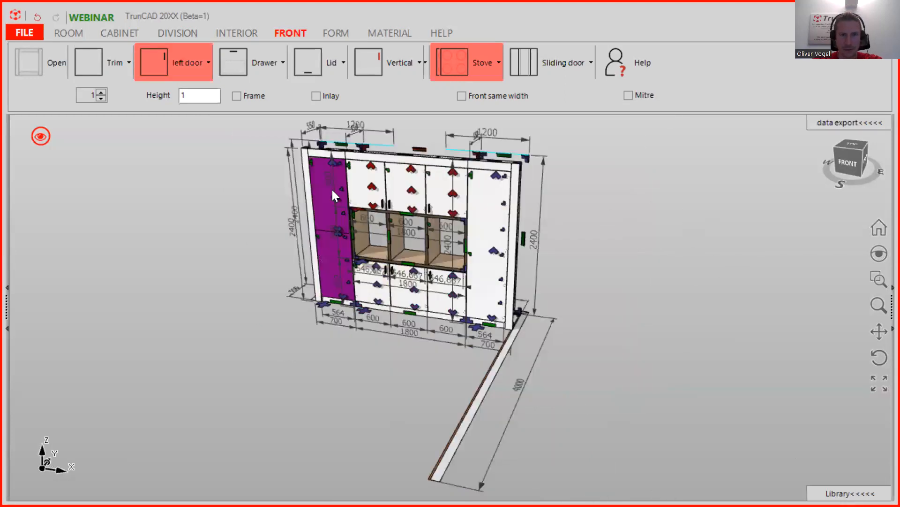
scroll(373, 178, up, 4)
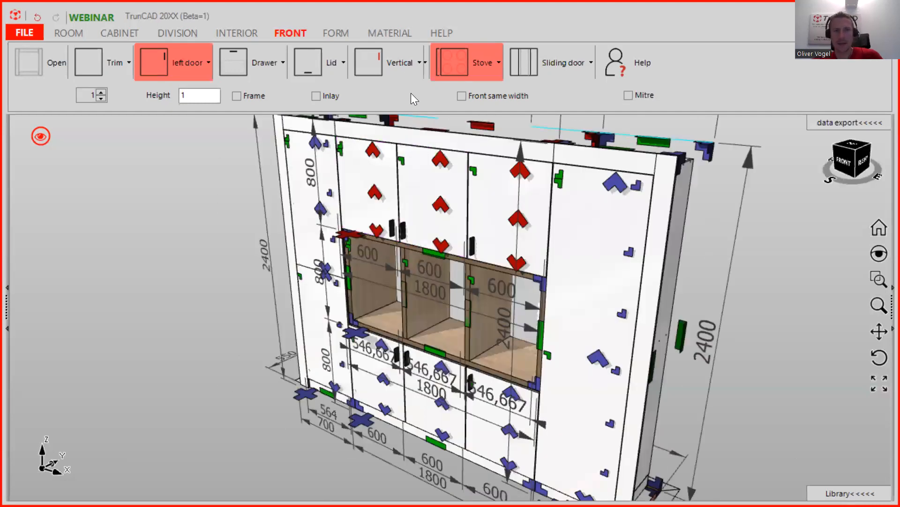
click(400, 62)
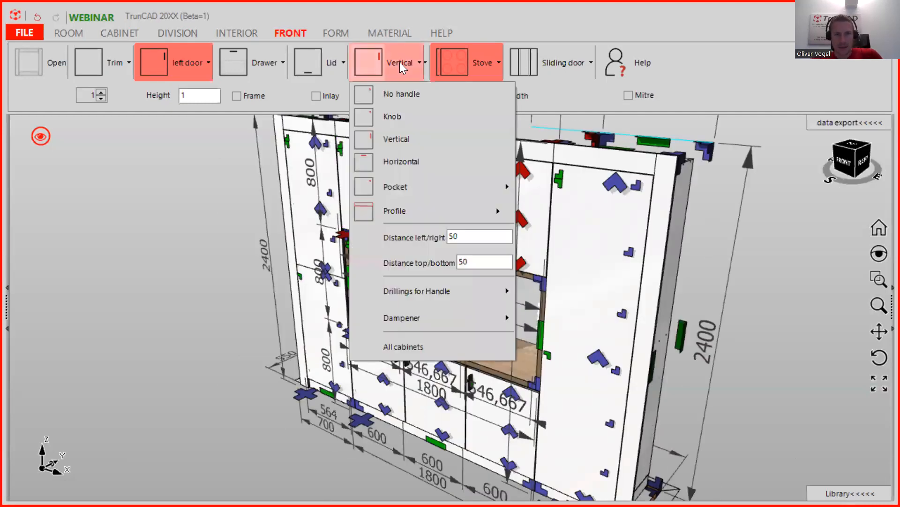
click(409, 97)
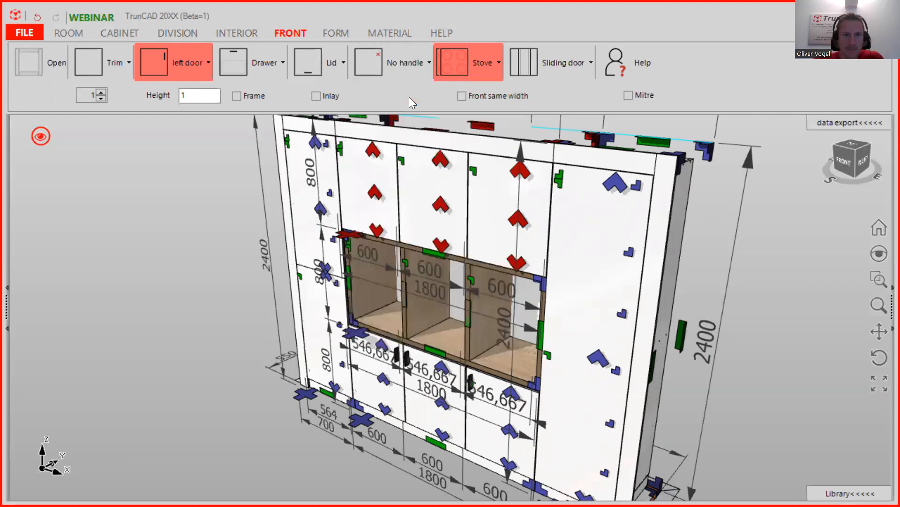
click(391, 238)
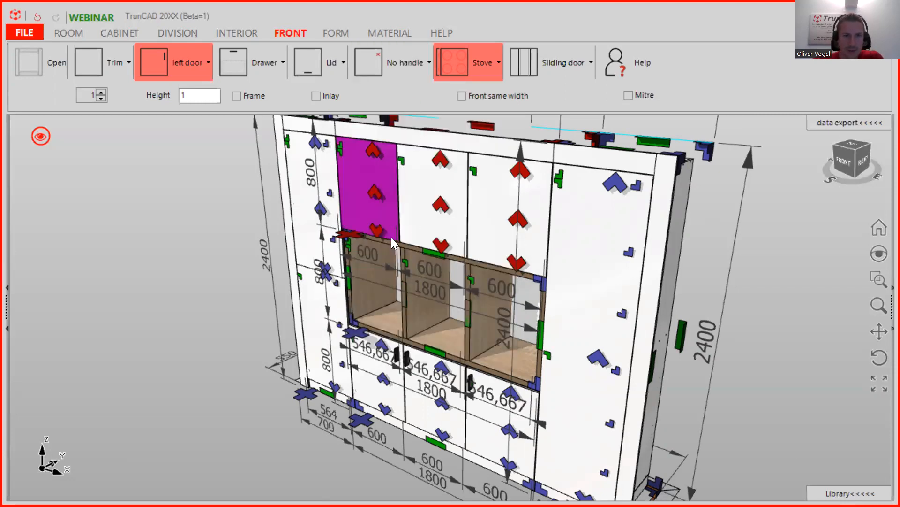
click(411, 66)
click(408, 343)
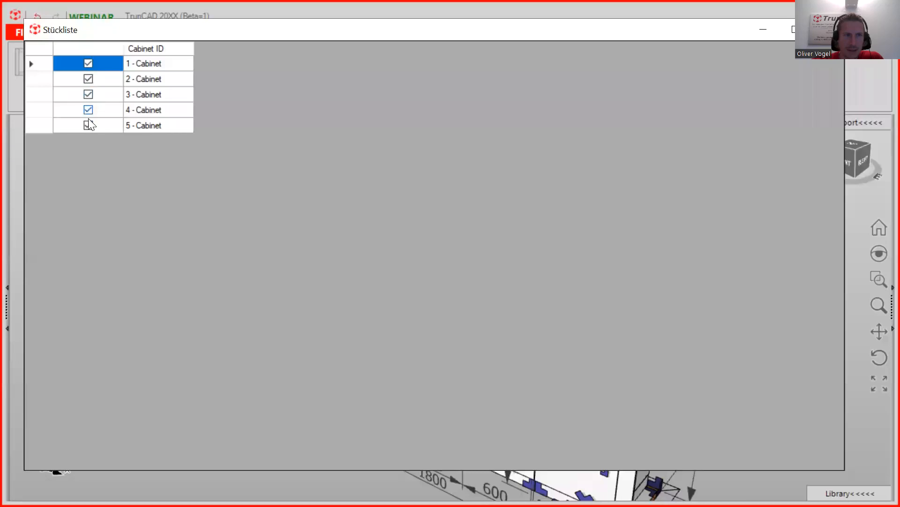
click(830, 29)
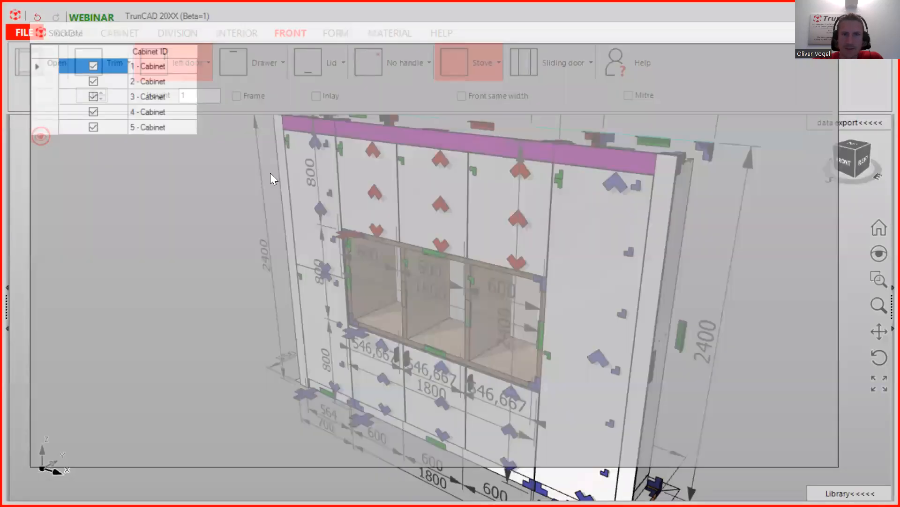
scroll(467, 379, up, 3)
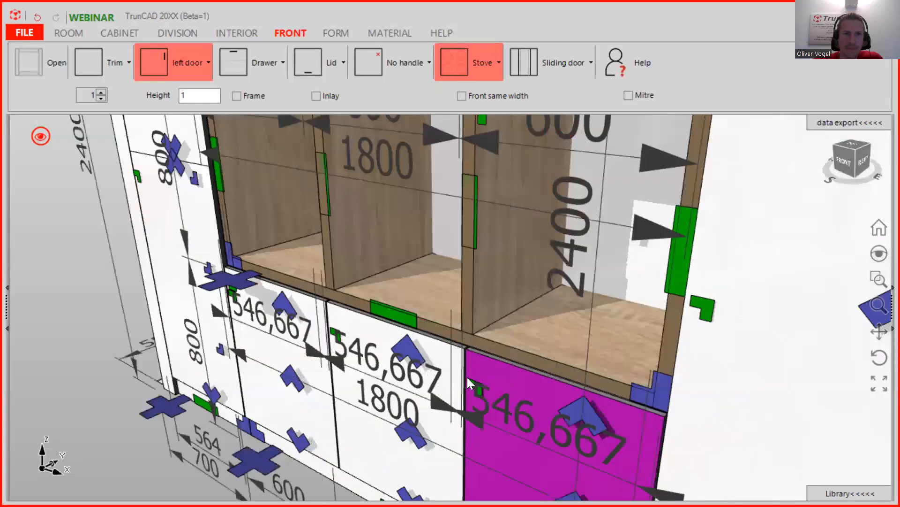
scroll(469, 375, down, 3)
mouse_move(361, 243)
middle_down()
mouse_move(374, 226)
mouse_move(328, 199)
mouse_move(364, 207)
mouse_move(388, 227)
mouse_move(369, 239)
middle_up()
scroll(340, 252, up, 2)
scroll(319, 291, up, 4)
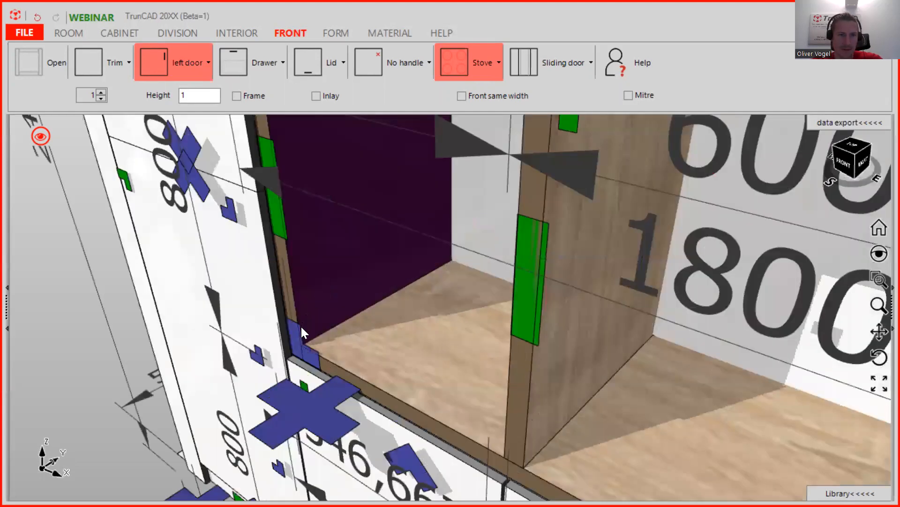
scroll(292, 361, up, 2)
scroll(293, 366, up, 2)
scroll(349, 312, up, 1)
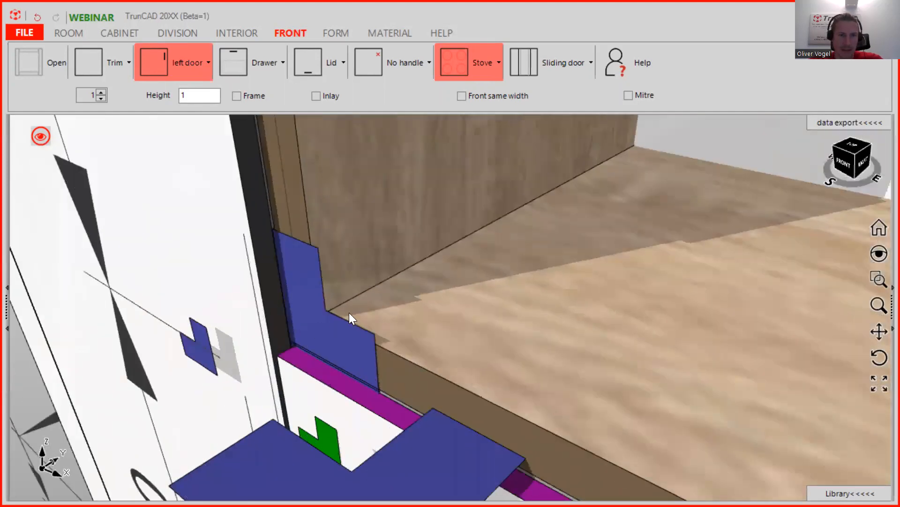
scroll(351, 304, down, 1)
scroll(350, 304, up, 4)
scroll(350, 304, down, 5)
scroll(349, 304, down, 6)
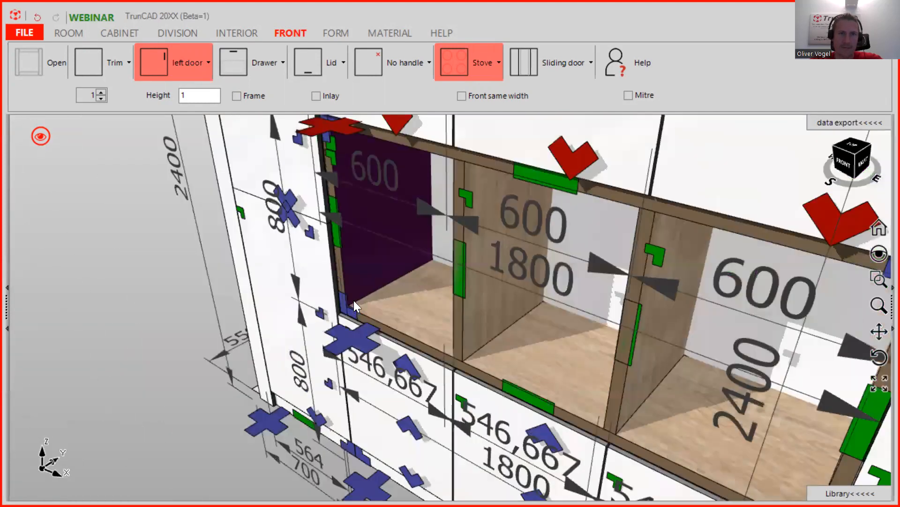
middle_drag(118, 128, 71, 88)
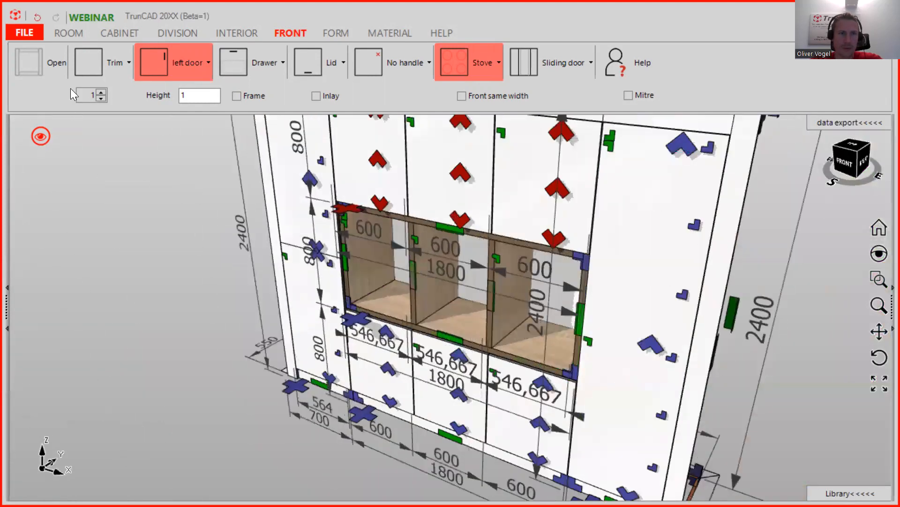
- Select cabinet 3, the compartment unit, and fit the whole model into view
click(116, 40)
click(106, 101)
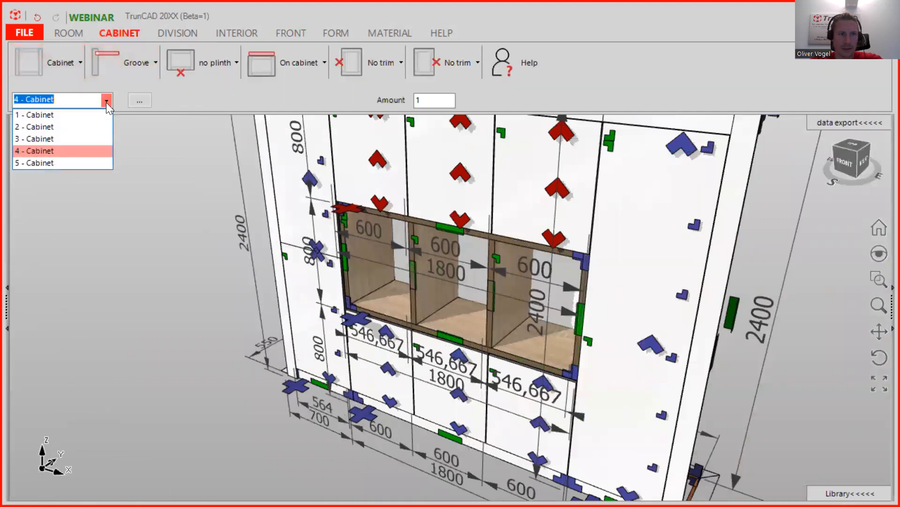
click(62, 138)
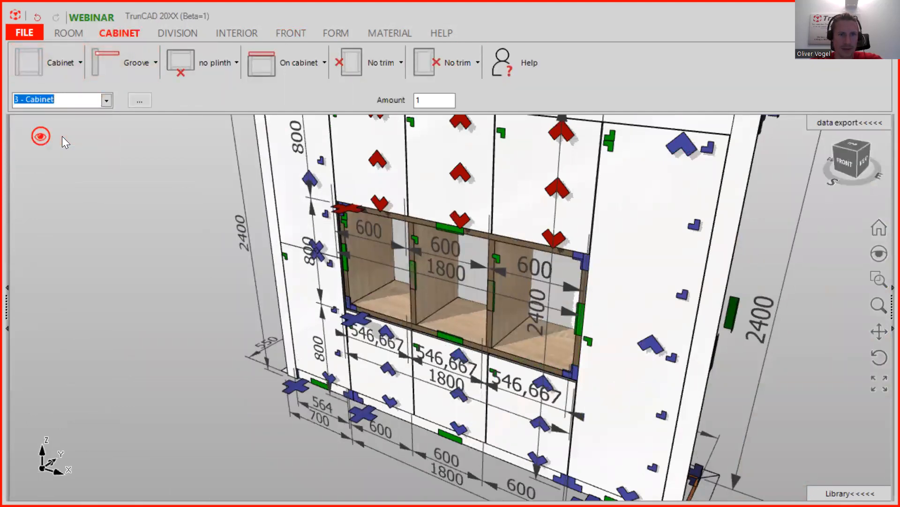
click(358, 315)
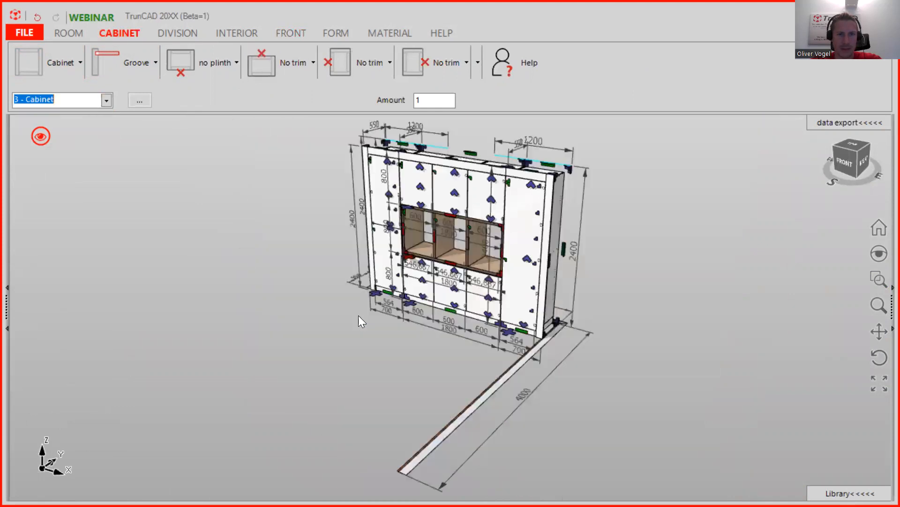
scroll(474, 235, up, 4)
middle_drag(357, 204, 359, 261)
scroll(359, 260, down, 2)
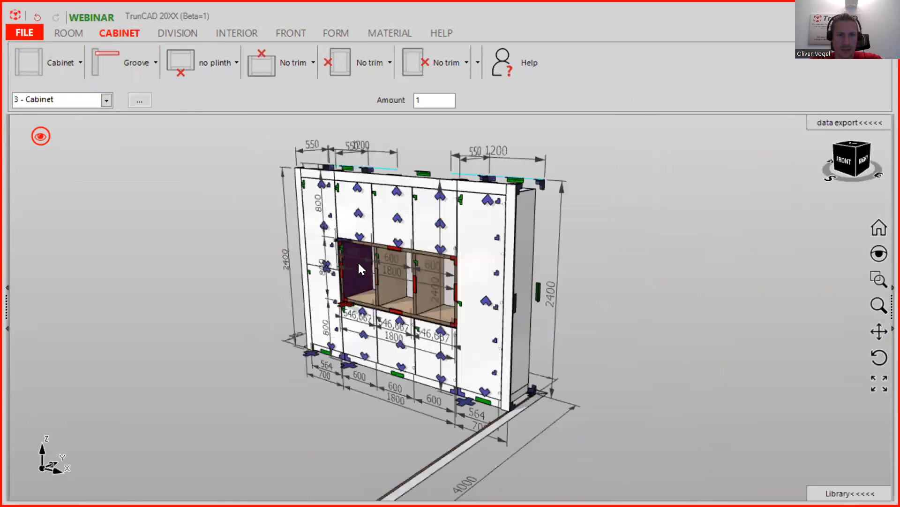
scroll(343, 239, up, 1)
scroll(343, 239, up, 5)
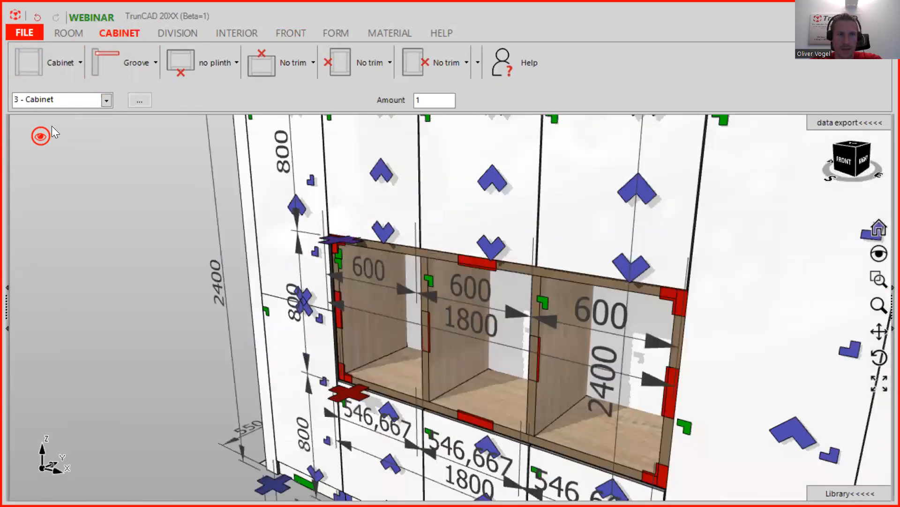
scroll(131, 177, down, 5)
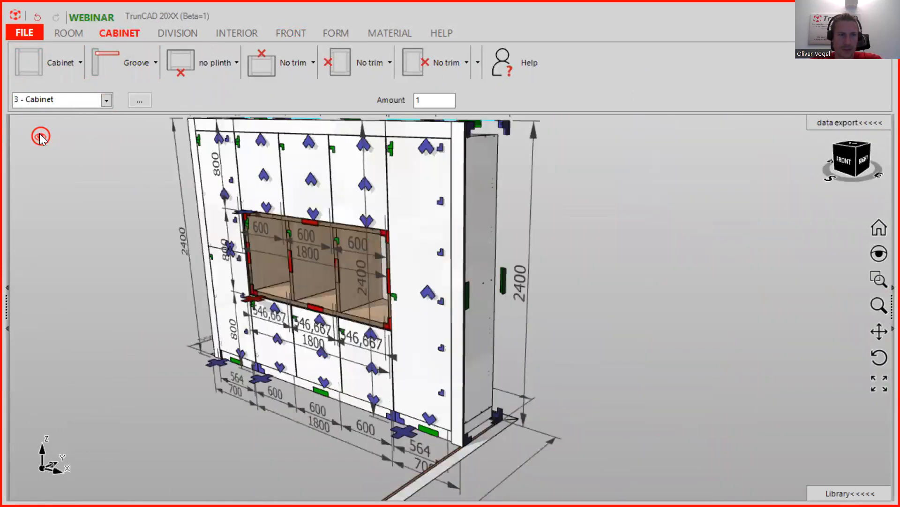
- Hide the room and show only the current cabinet, then orbit to view its top and right side
click(40, 136)
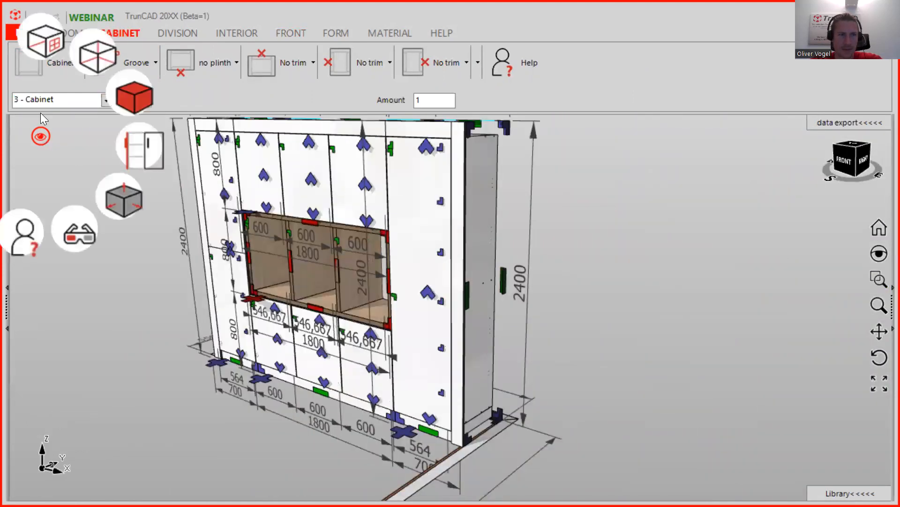
click(38, 44)
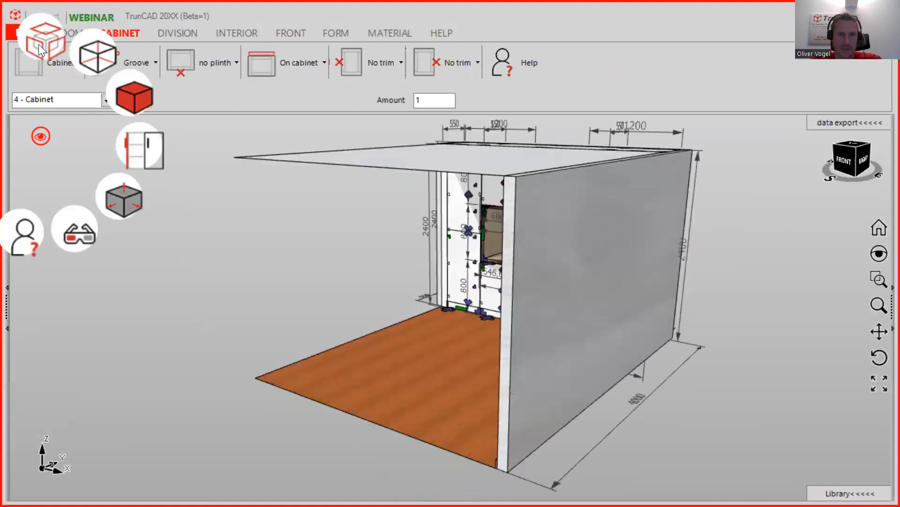
click(38, 44)
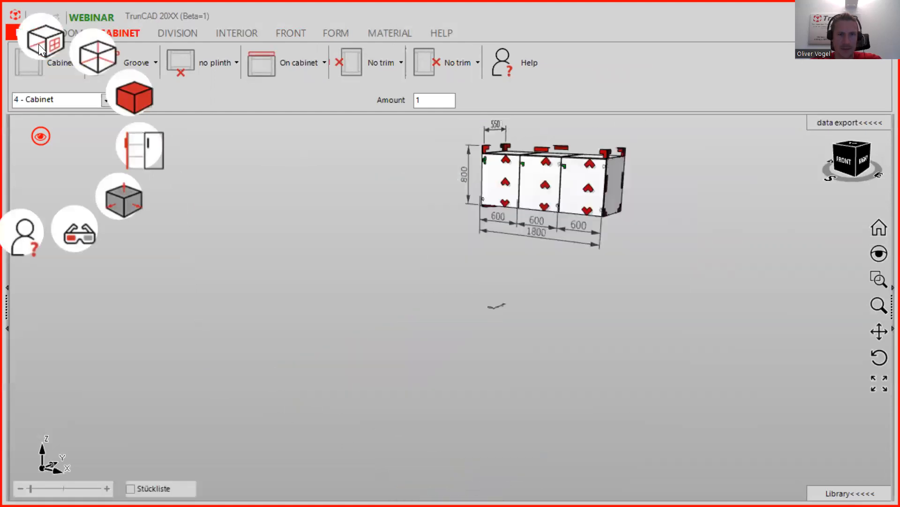
mouse_move(623, 187)
middle_down()
mouse_move(611, 201)
mouse_move(639, 195)
mouse_move(629, 202)
middle_up()
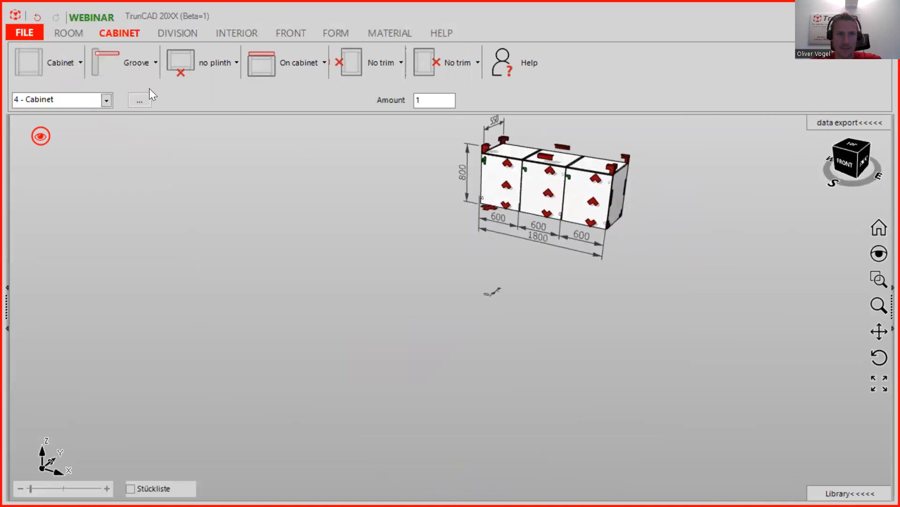
scroll(607, 164, up, 2)
middle_drag(607, 164, 583, 161)
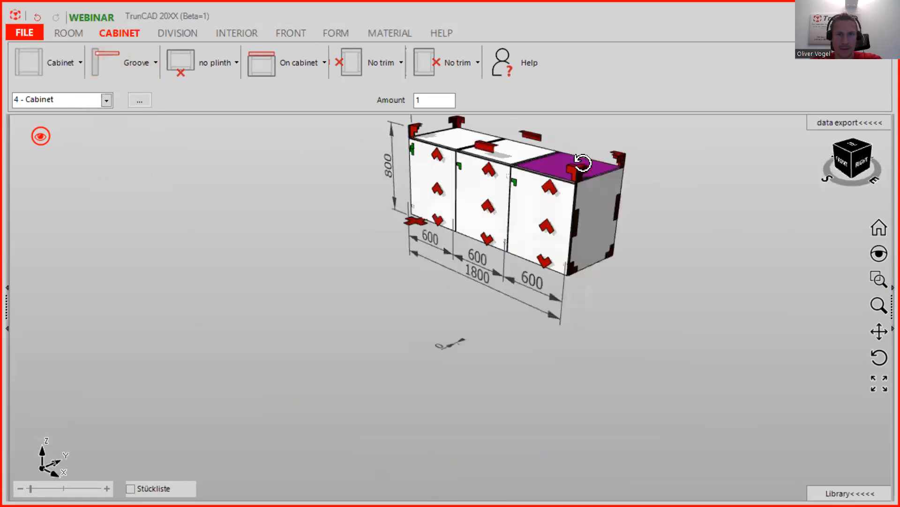
click(106, 100)
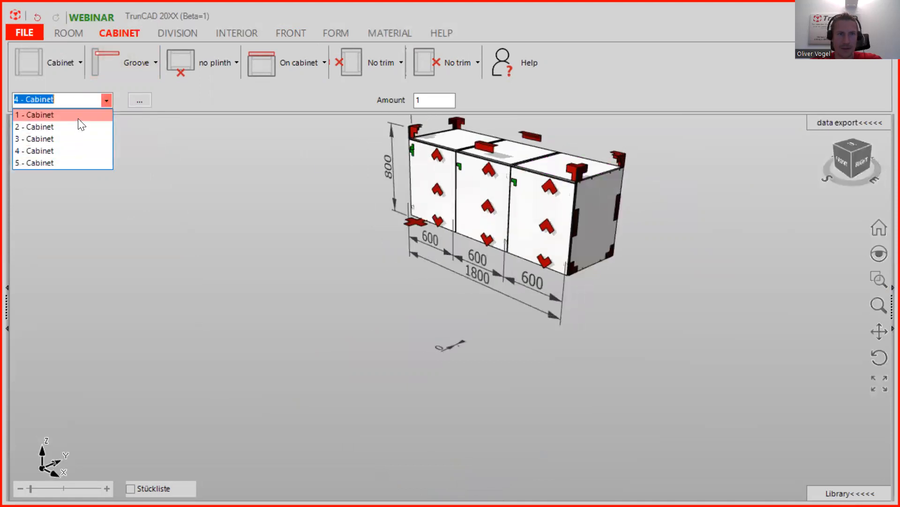
- Select cabinet 3 and change its depth from 550 to =550+18, giving 568
click(56, 137)
middle_drag(478, 358, 499, 352)
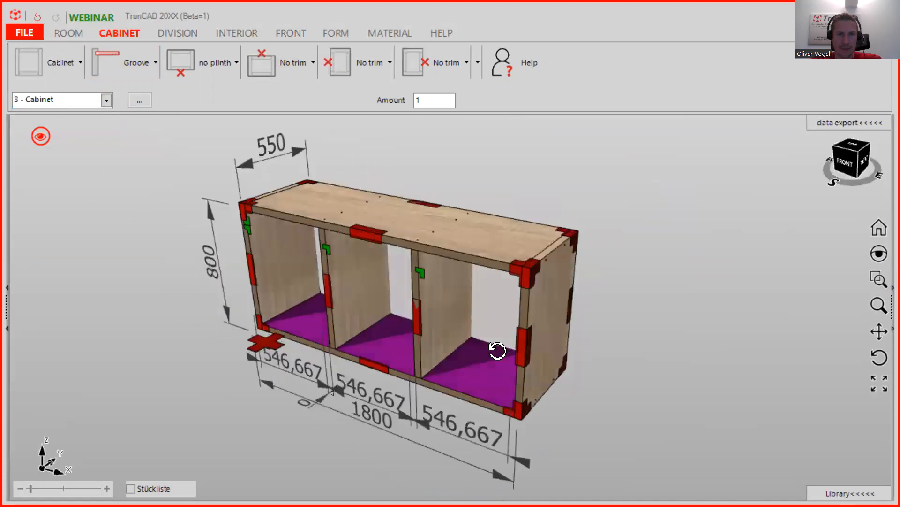
click(249, 163)
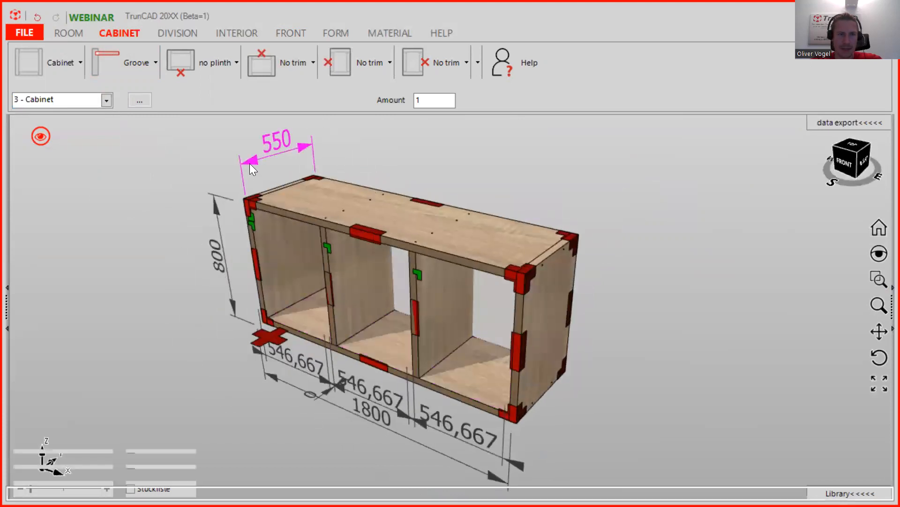
key(Home)
text(=)
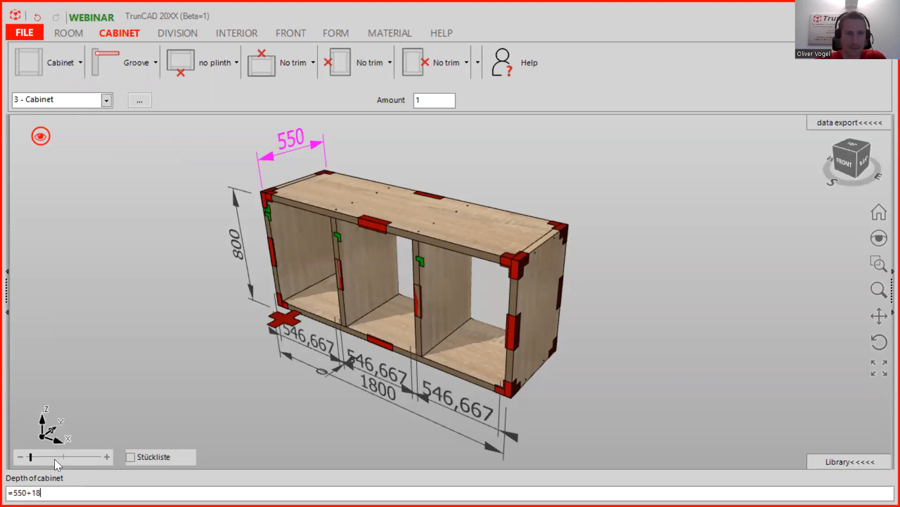
key(Return)
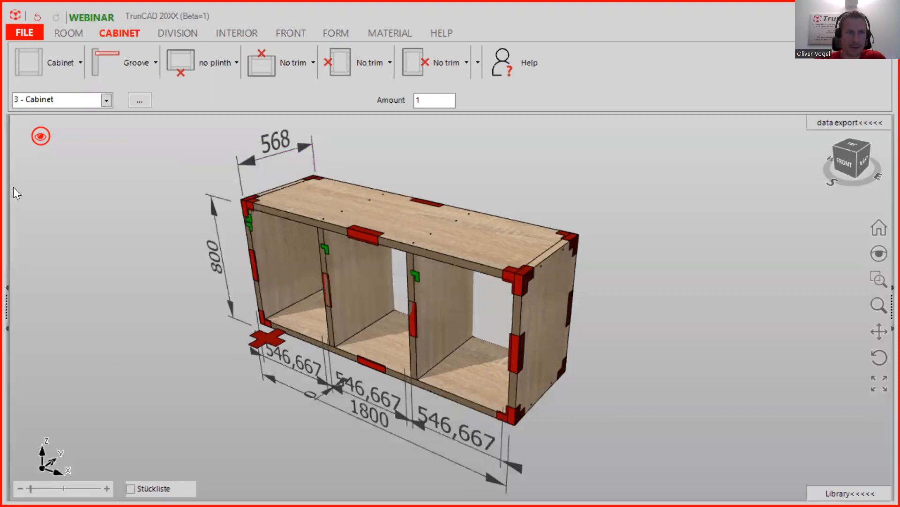
click(41, 137)
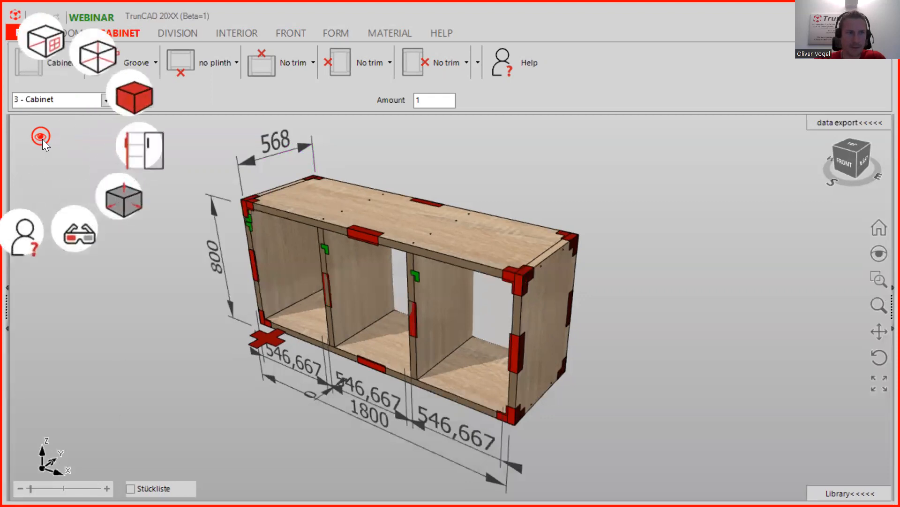
- Show the whole shelving wall in its room and orbit to a near-straight front view
click(52, 40)
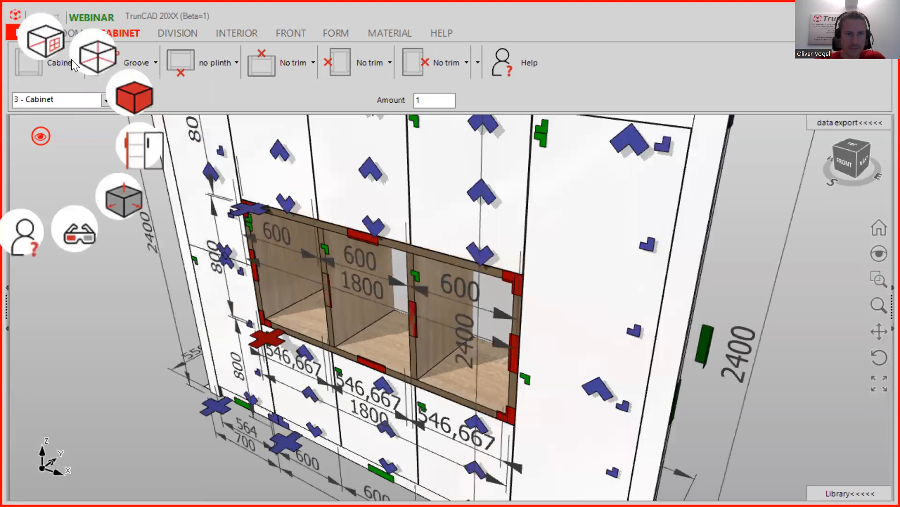
scroll(521, 282, up, 6)
middle_drag(523, 255, 541, 262)
middle_drag(588, 232, 559, 239)
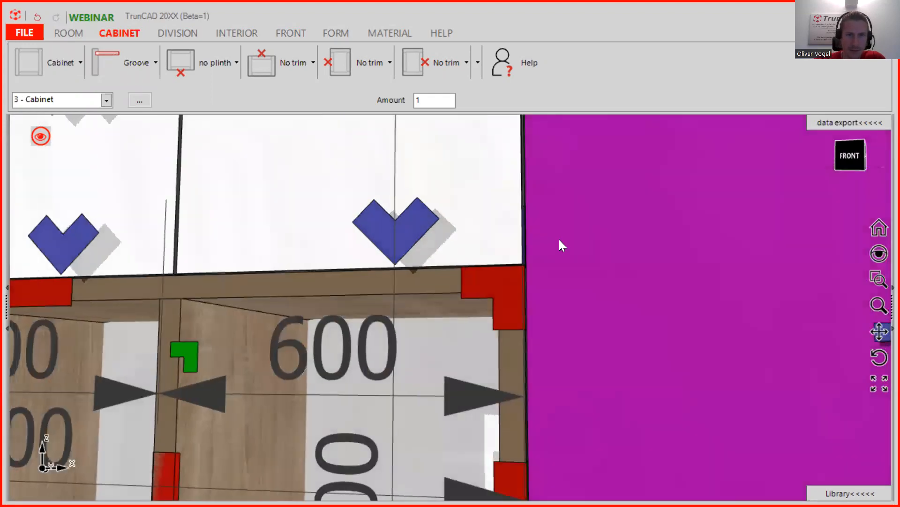
scroll(553, 253, down, 2)
scroll(552, 252, down, 2)
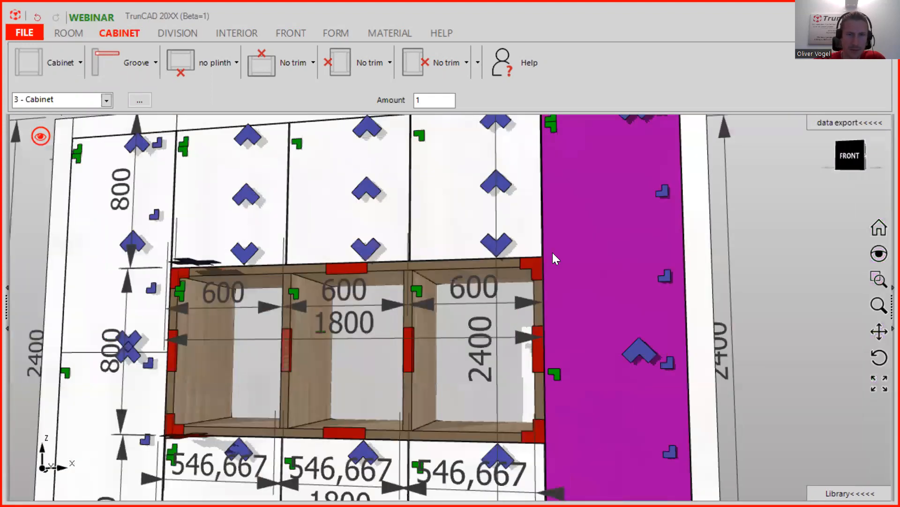
scroll(552, 253, down, 3)
middle_drag(664, 260, 685, 316)
scroll(645, 283, down, 3)
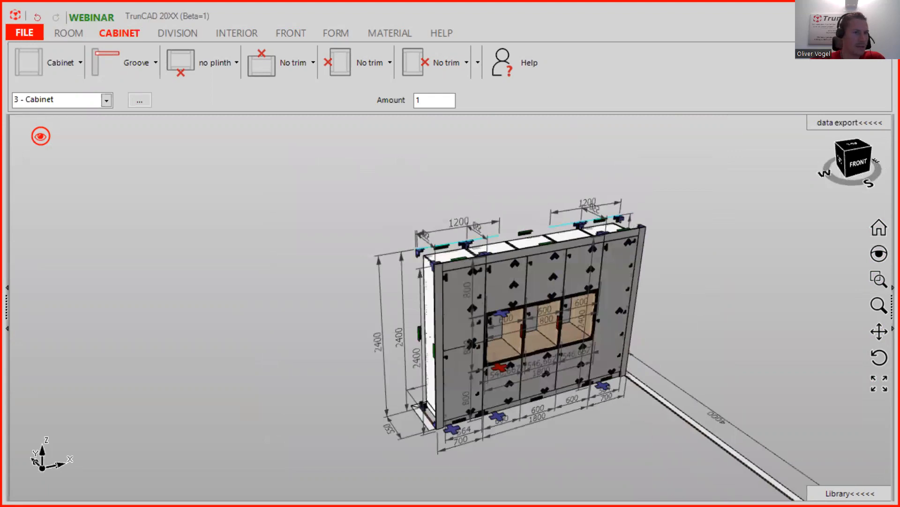
scroll(490, 295, down, 2)
middle_drag(493, 296, 434, 340)
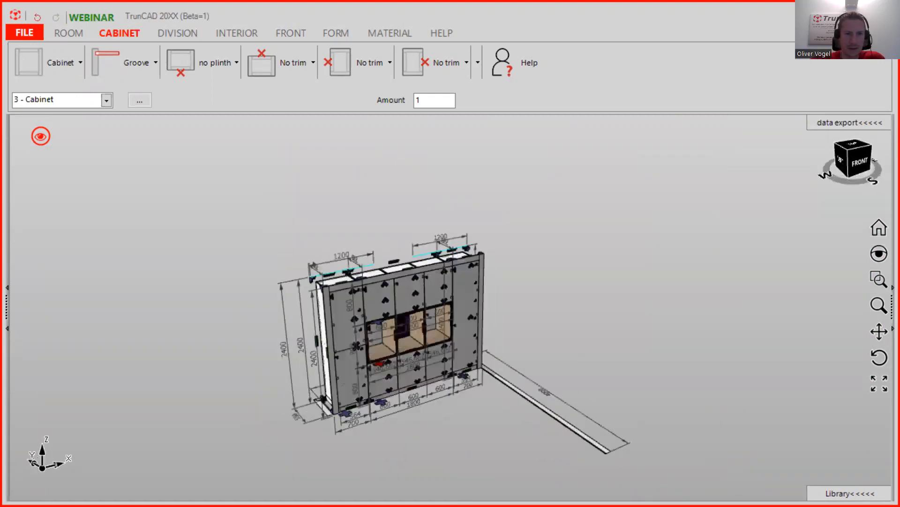
- Select the tall left cabinet column and turn on the touch areas with dimension handles
click(43, 136)
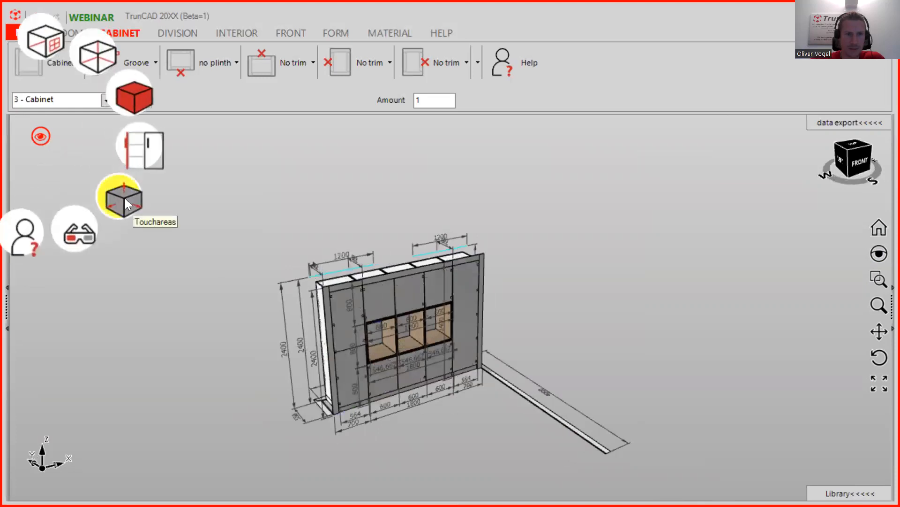
click(124, 199)
middle_drag(360, 329, 384, 322)
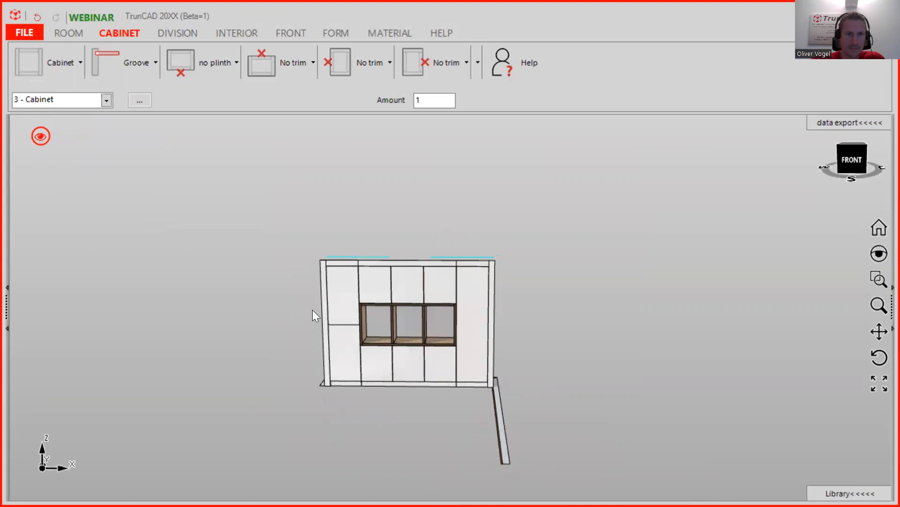
scroll(311, 311, up, 3)
scroll(398, 370, up, 3)
click(358, 350)
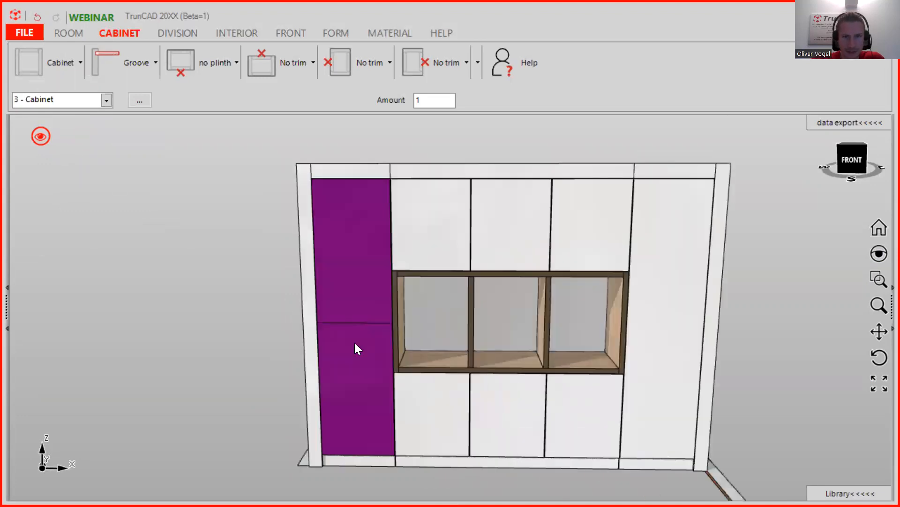
click(41, 137)
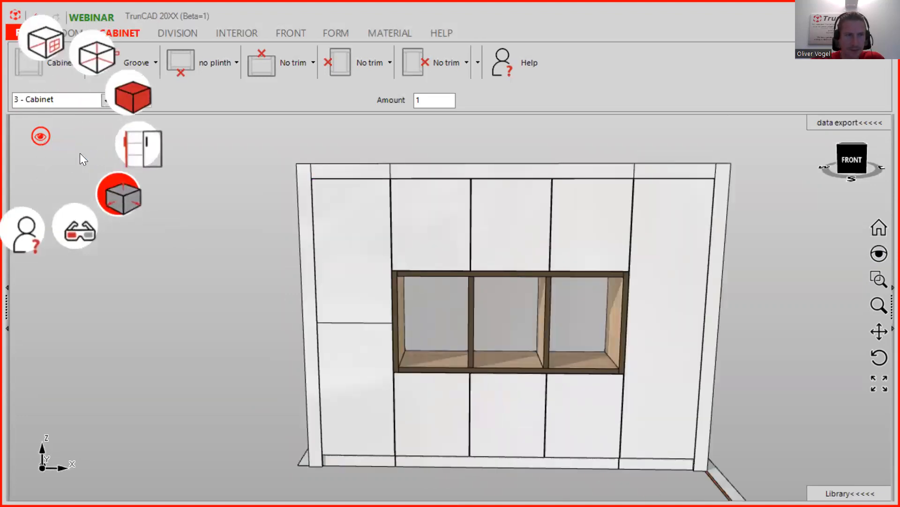
click(125, 200)
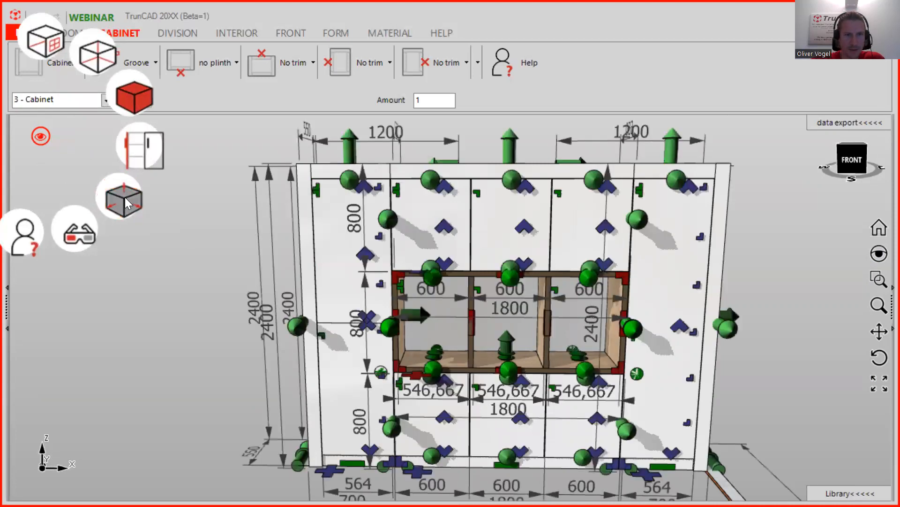
click(369, 254)
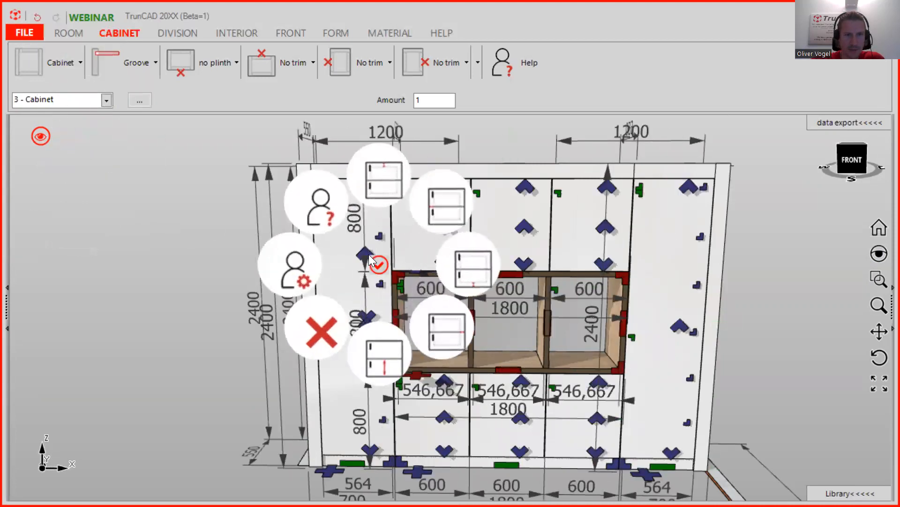
click(320, 331)
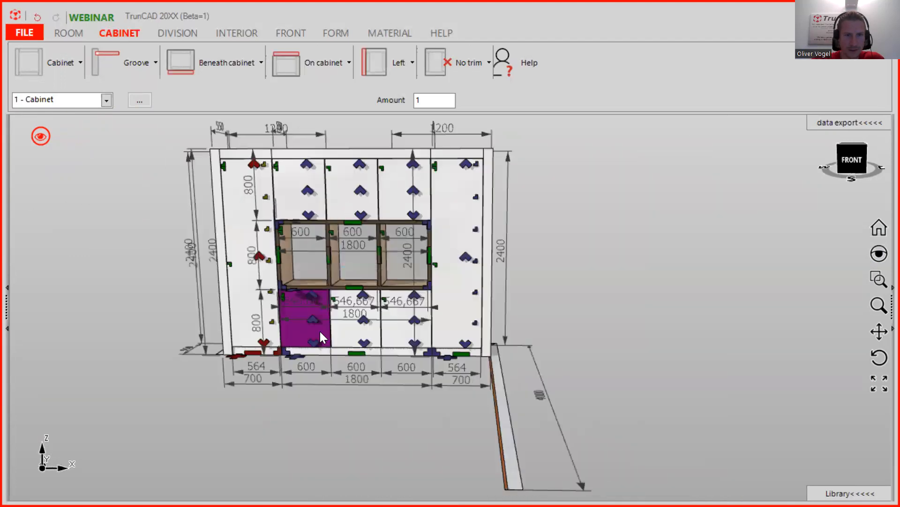
scroll(195, 283, up, 2)
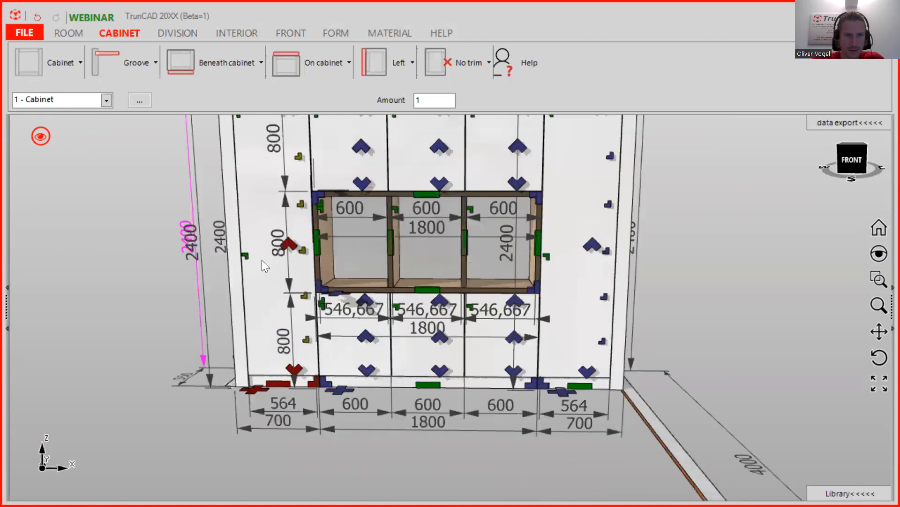
click(285, 244)
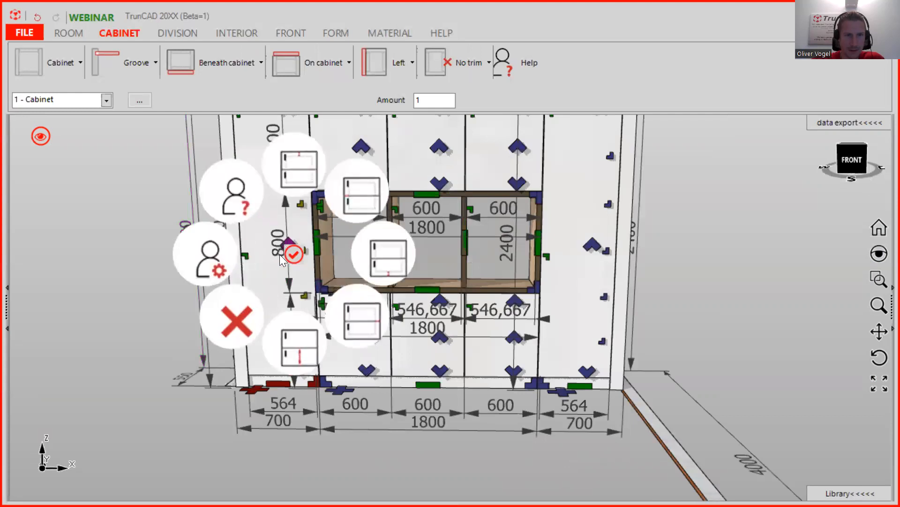
click(238, 319)
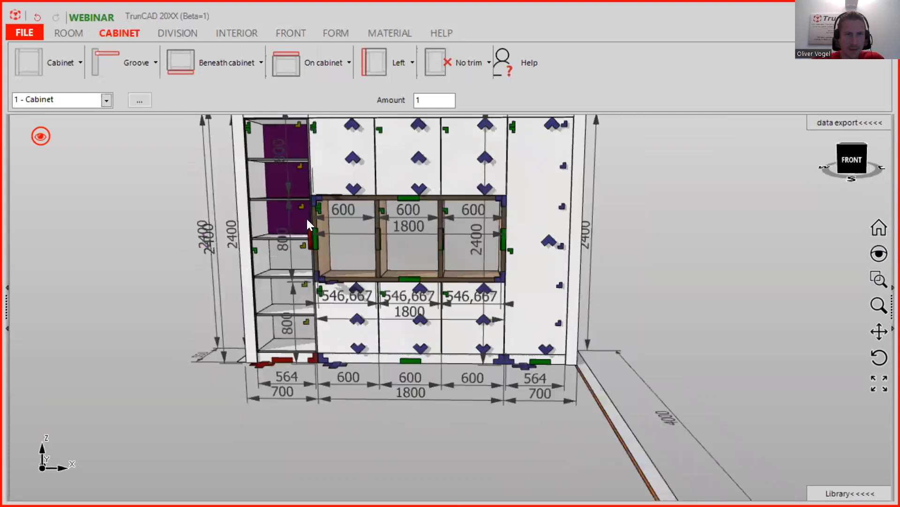
middle_drag(309, 222, 240, 237)
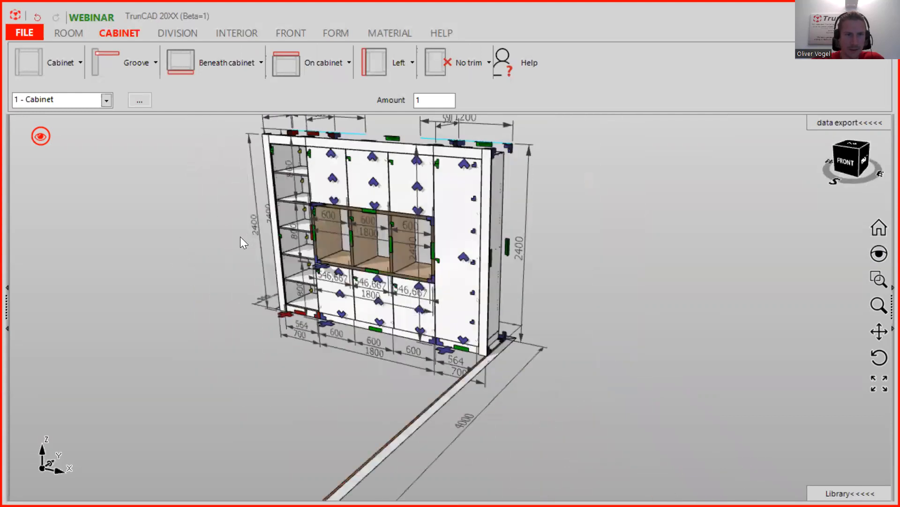
scroll(343, 236, up, 5)
scroll(343, 232, down, 4)
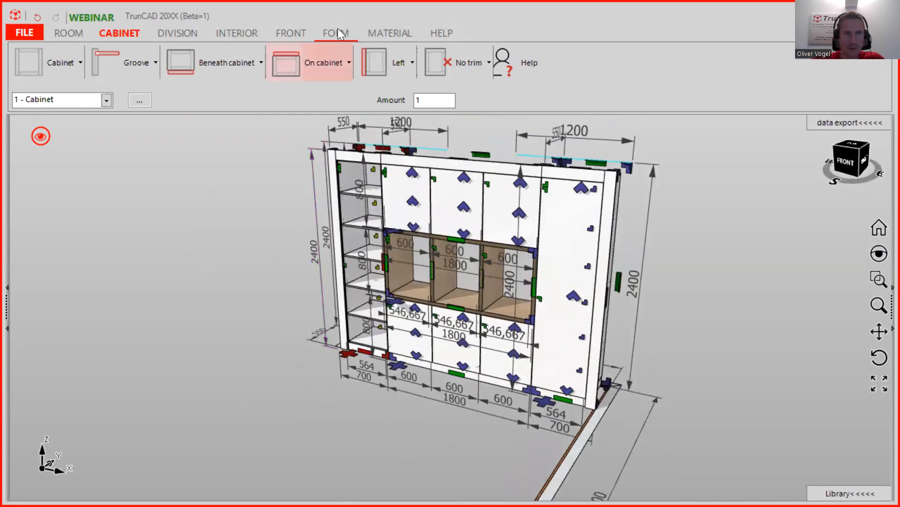
click(336, 32)
- Place a left-hinged door on the tall left column and orbit to inspect it from the left
click(284, 31)
click(153, 62)
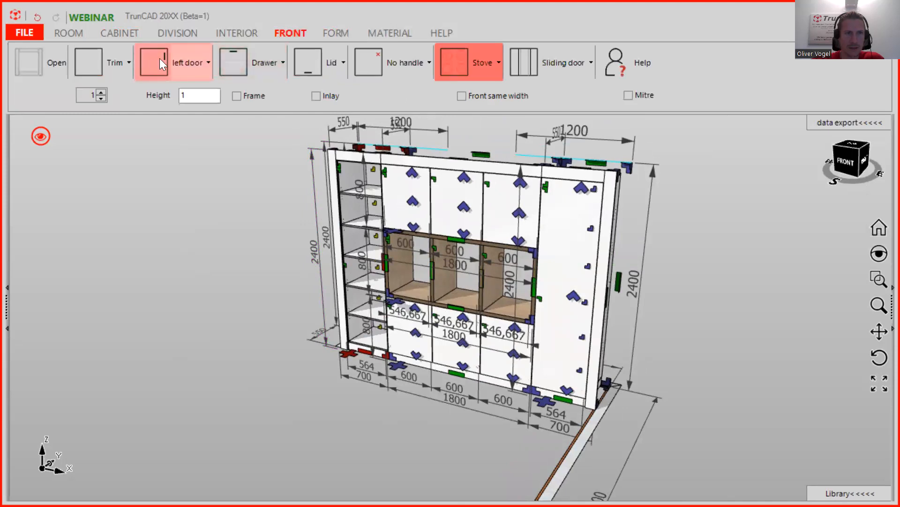
click(364, 256)
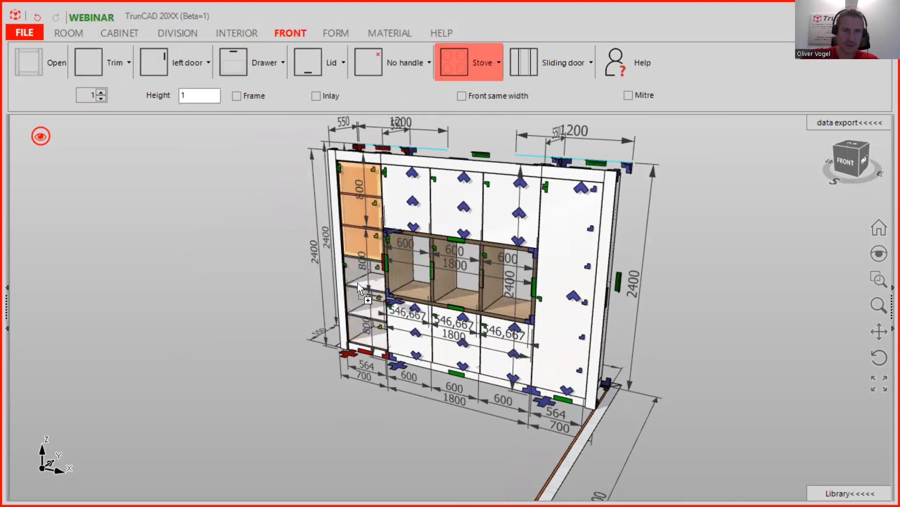
click(352, 257)
middle_drag(215, 182, 334, 196)
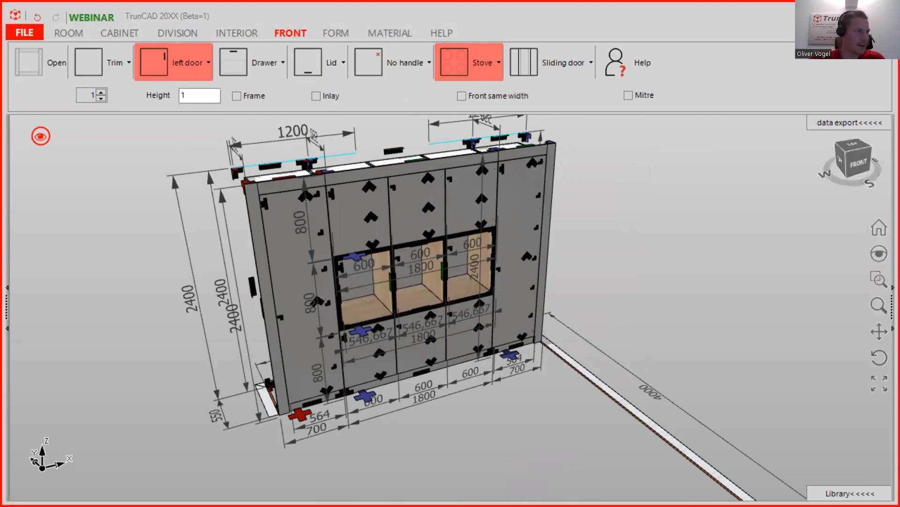
scroll(405, 310, down, 3)
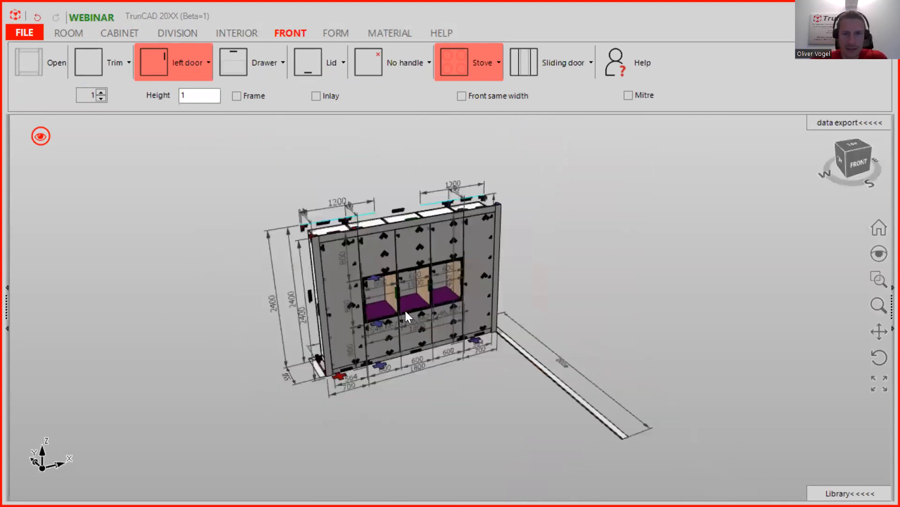
middle_drag(520, 287, 456, 379)
scroll(453, 382, up, 2)
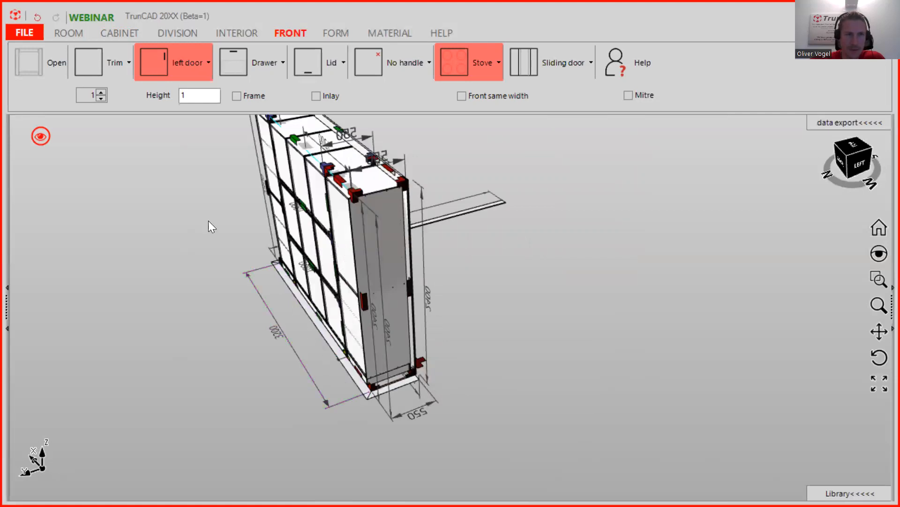
- Bring up the size settings for the next 1800 × 800 × 550 cabinet
click(121, 28)
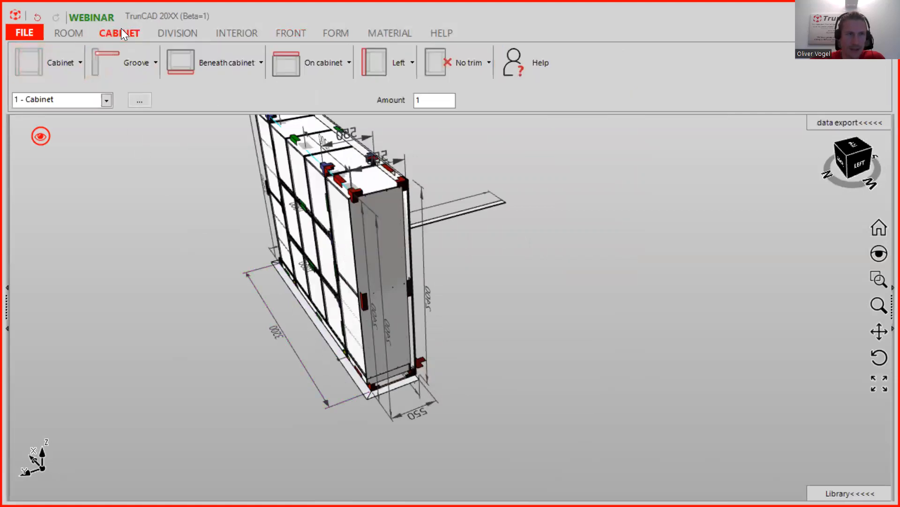
click(70, 60)
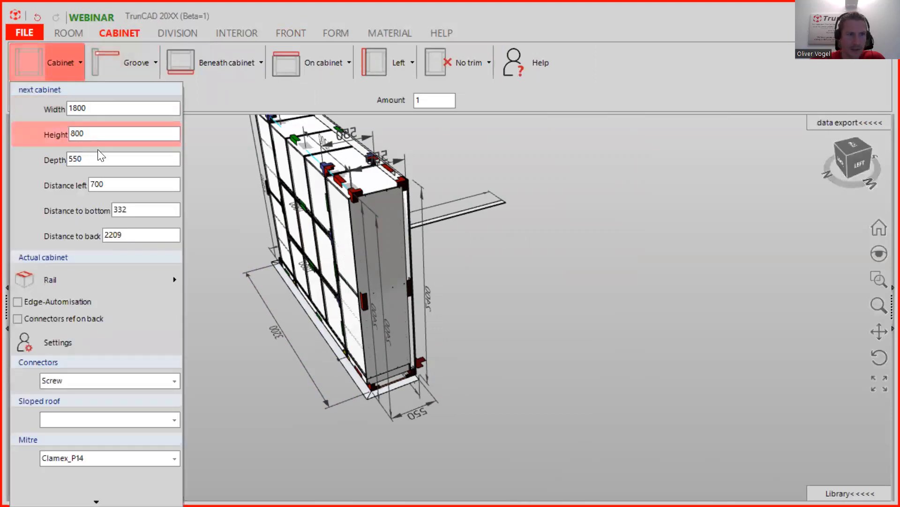
middle_drag(543, 381, 400, 335)
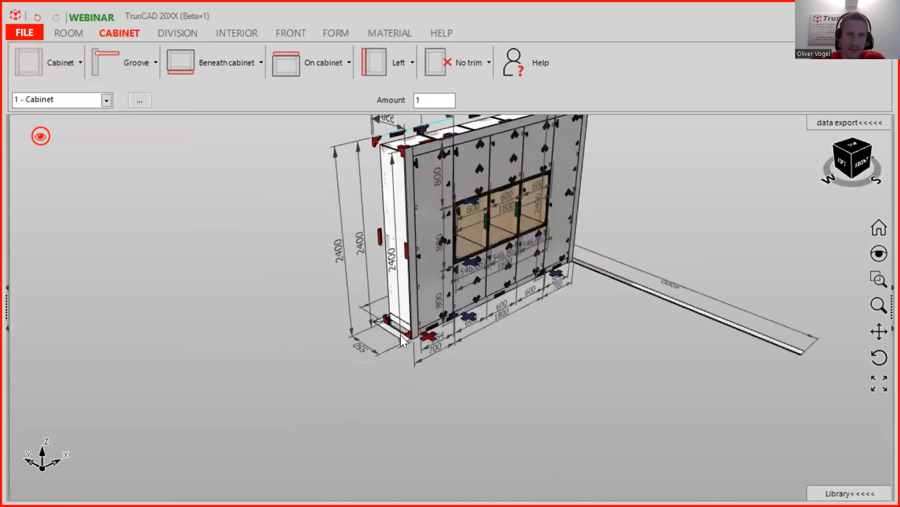
click(64, 54)
middle_drag(446, 410, 386, 348)
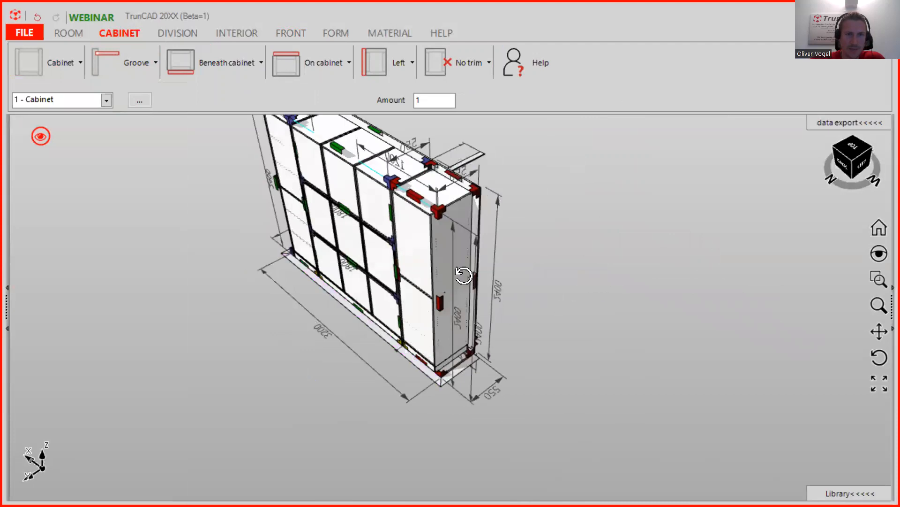
middle_drag(464, 276, 423, 250)
click(61, 61)
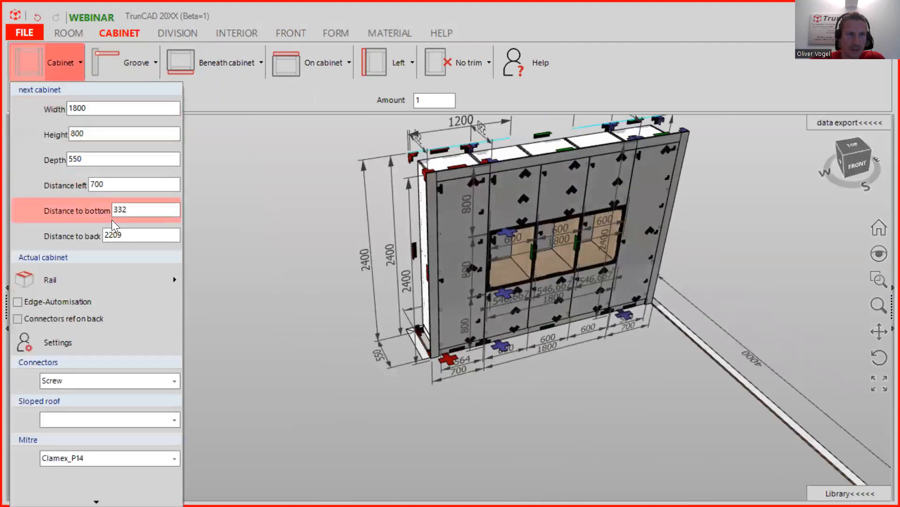
- Change distance to back to 2200 and distance to bottom to 0
click(127, 234)
key(BackSpace)
text(0)
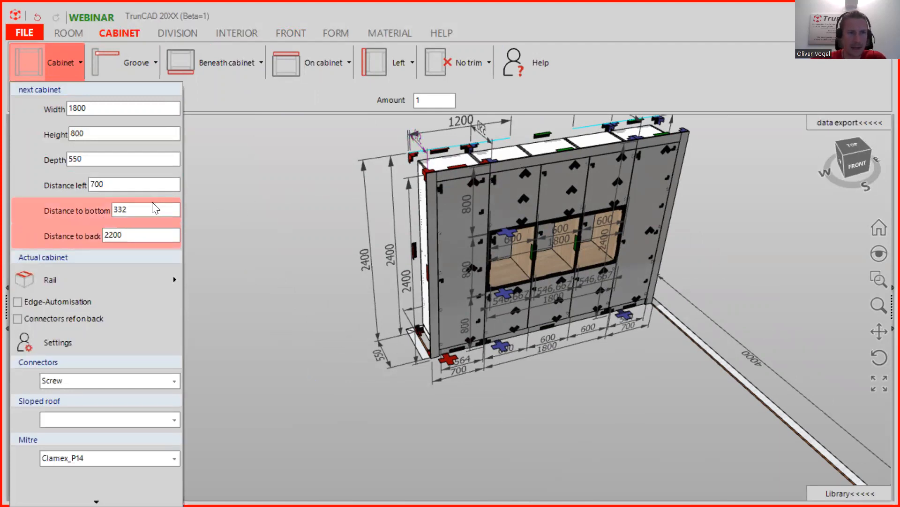
click(68, 215)
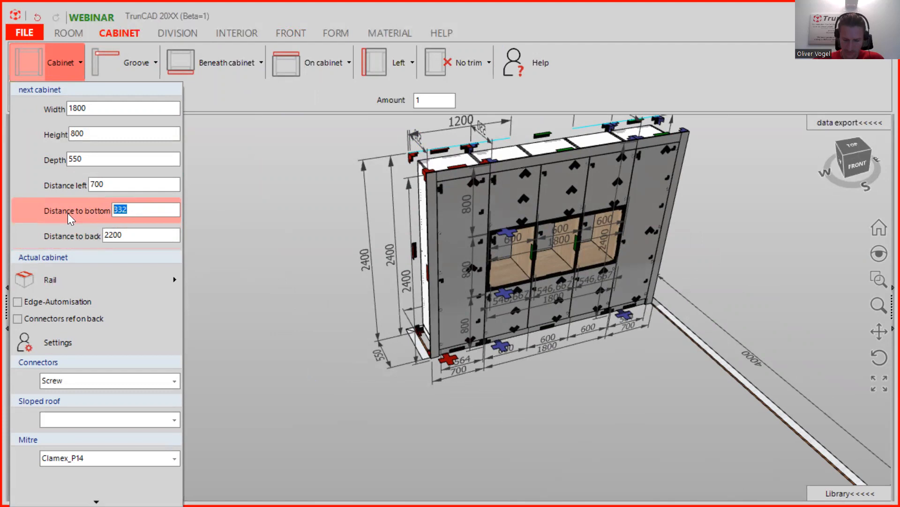
text(0)
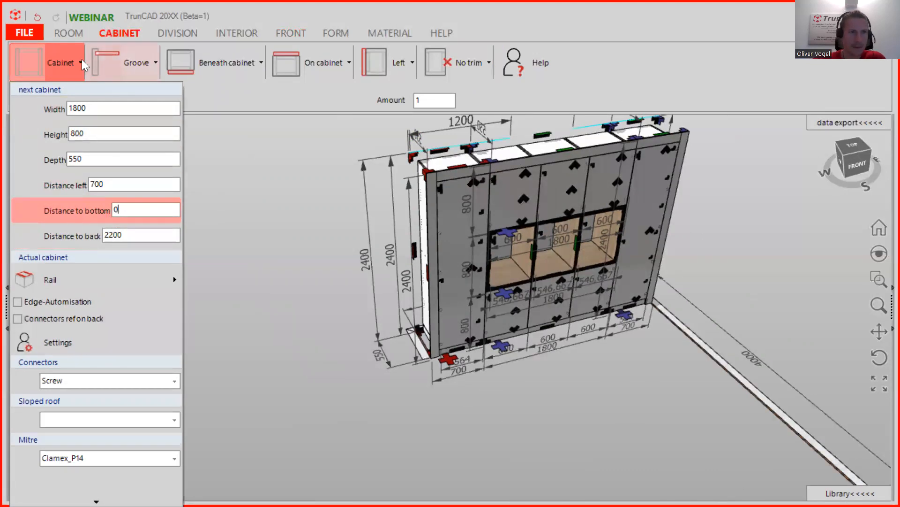
click(67, 65)
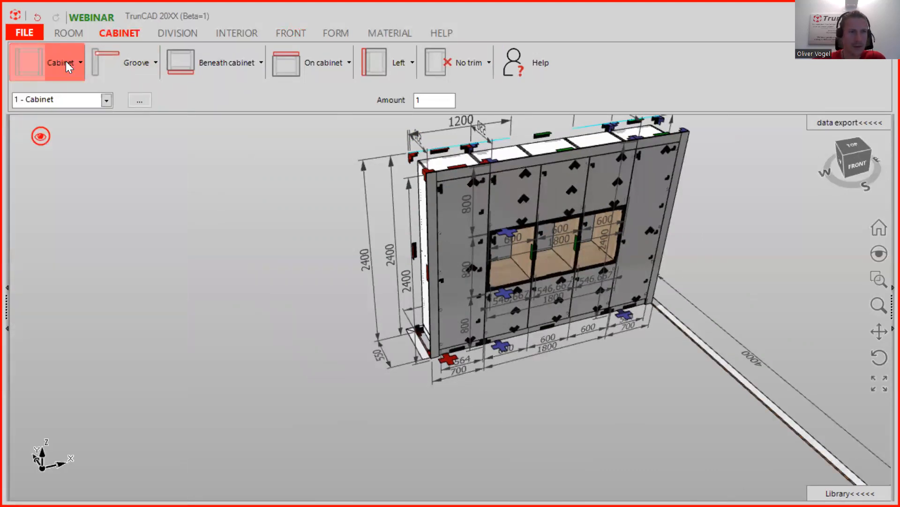
click(67, 65)
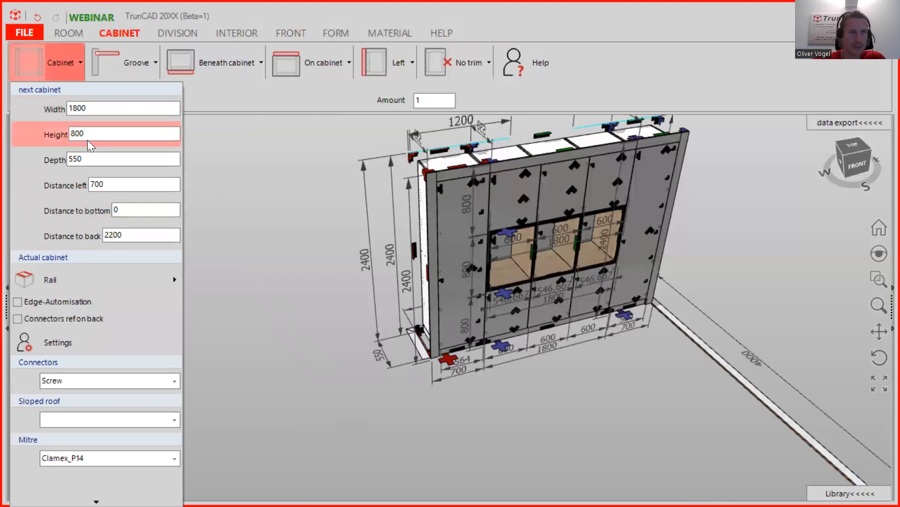
- Place the new 1800 × 800 cabinet freestanding in front of the wall
middle_drag(361, 334, 492, 345)
middle_drag(631, 335, 629, 334)
scroll(629, 334, up, 3)
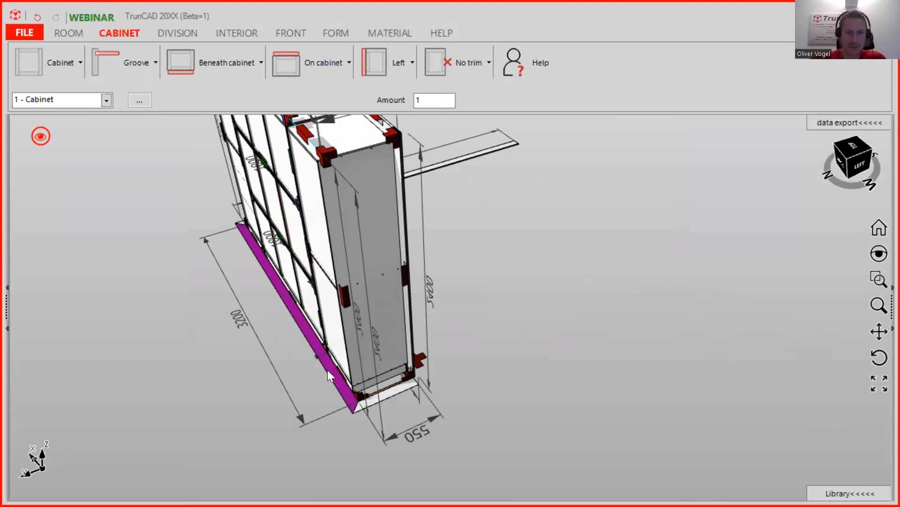
drag(27, 58, 327, 363)
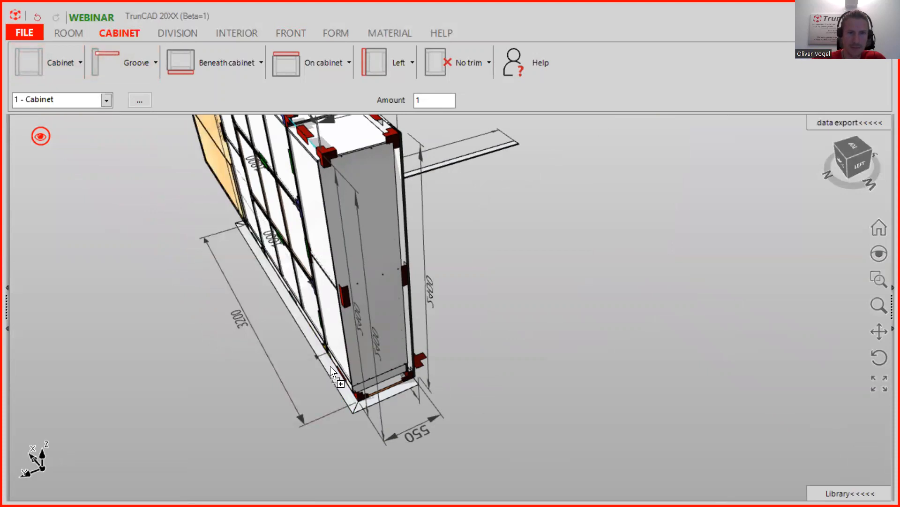
drag(330, 366, 331, 366)
- With a near-front view of the wall, bring up the DIVISION vertical divider options
middle_drag(675, 283, 530, 304)
scroll(530, 303, down, 4)
middle_drag(659, 373, 659, 353)
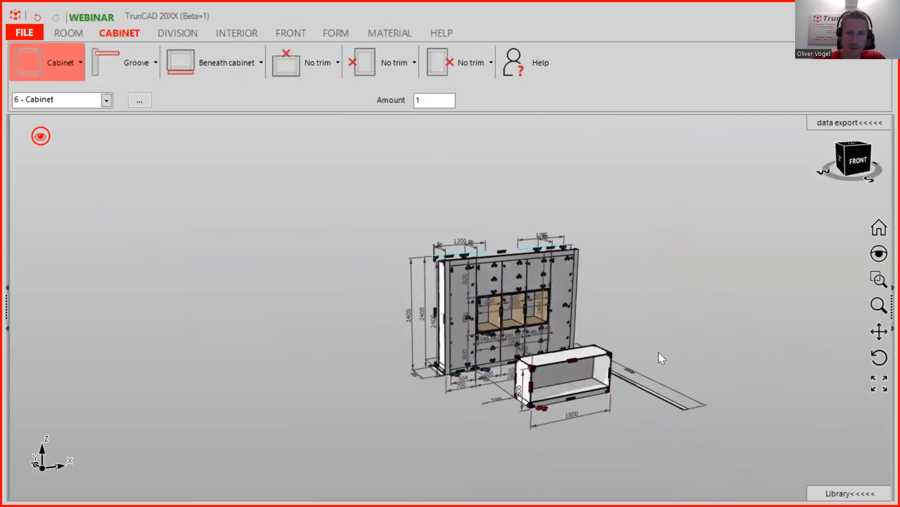
scroll(576, 412, up, 5)
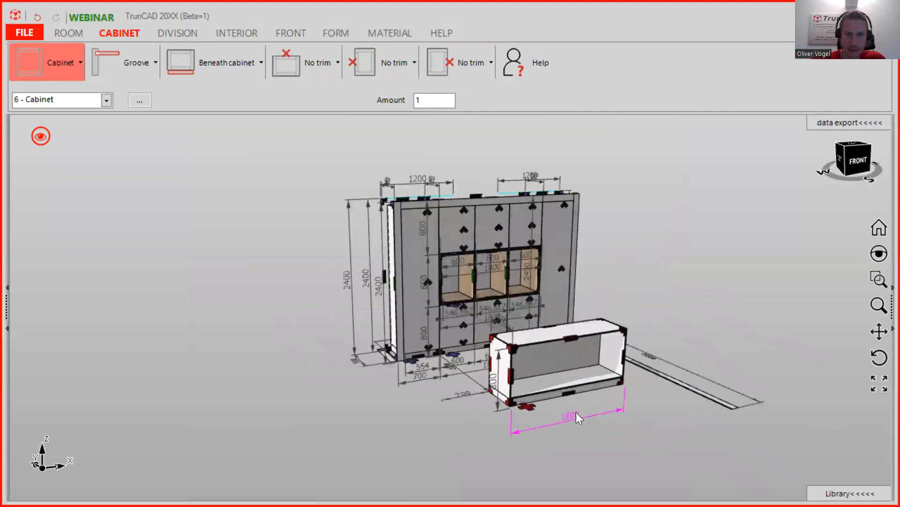
middle_drag(613, 413, 587, 420)
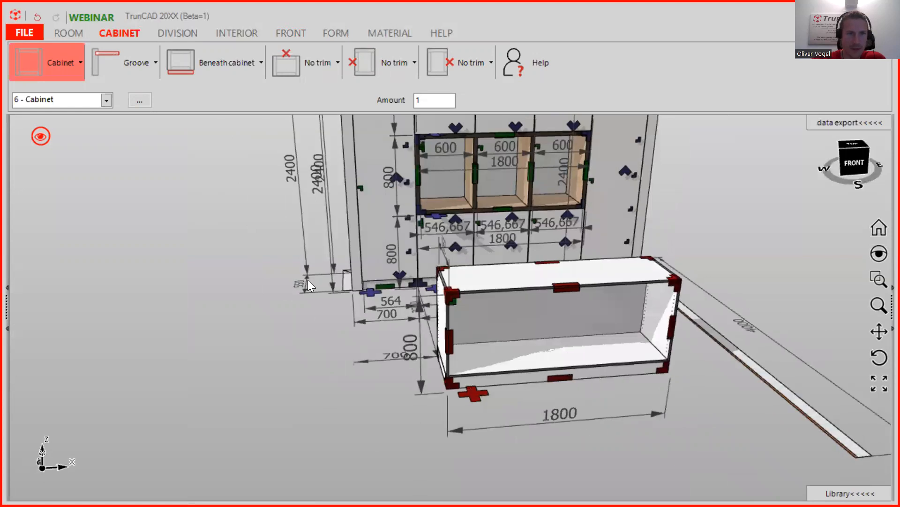
click(177, 34)
click(69, 69)
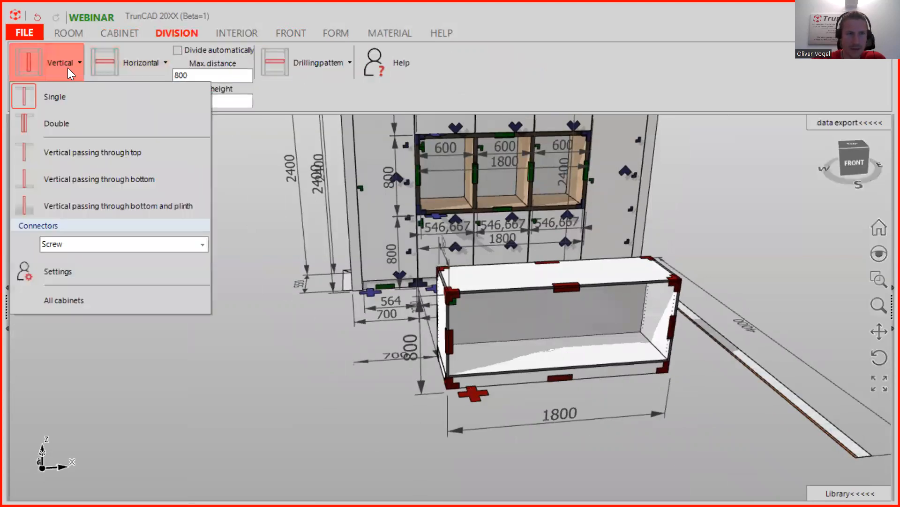
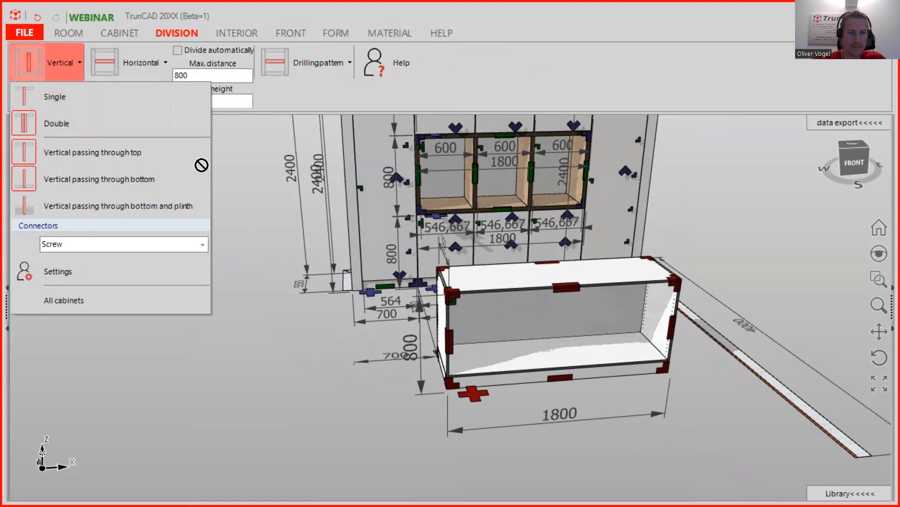
- Insert a double vertical division, giving three 600 mm compartments, then return to the cabinet settings
click(192, 337)
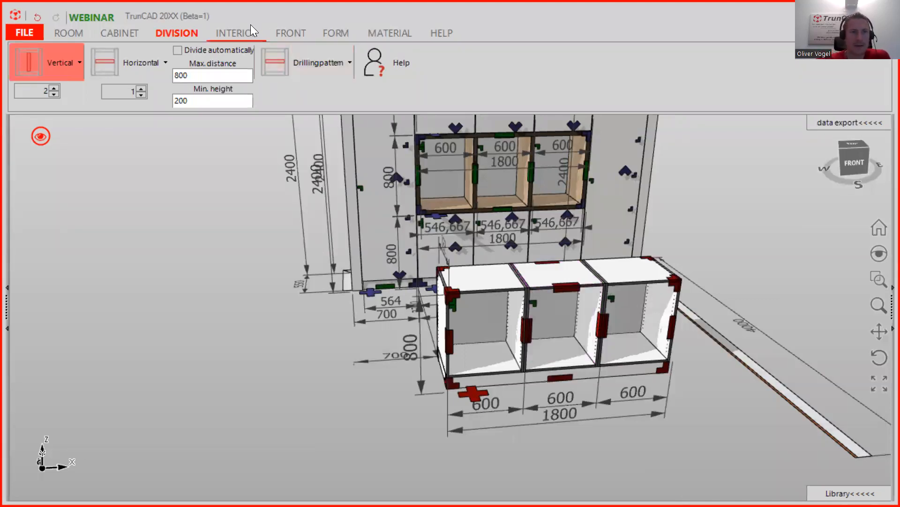
click(126, 25)
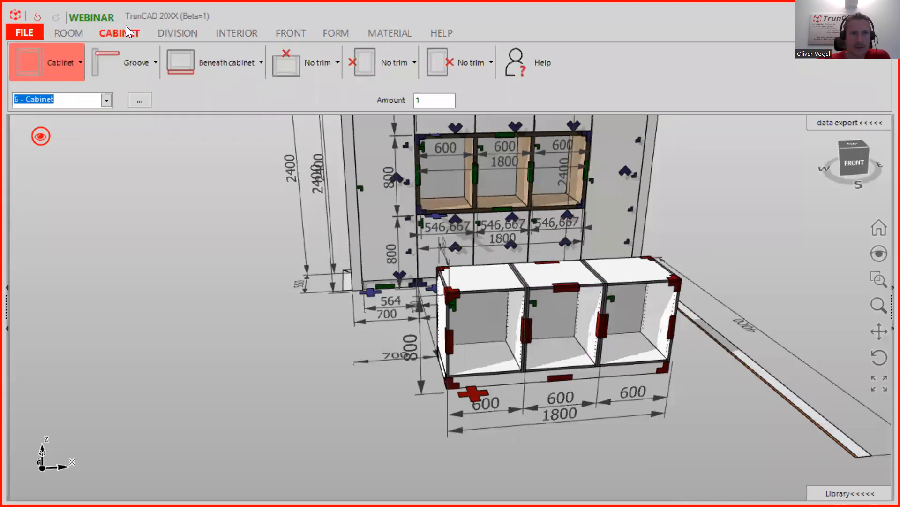
- Make the cabinet top a cover panel
click(318, 66)
mouse_move(306, 114)
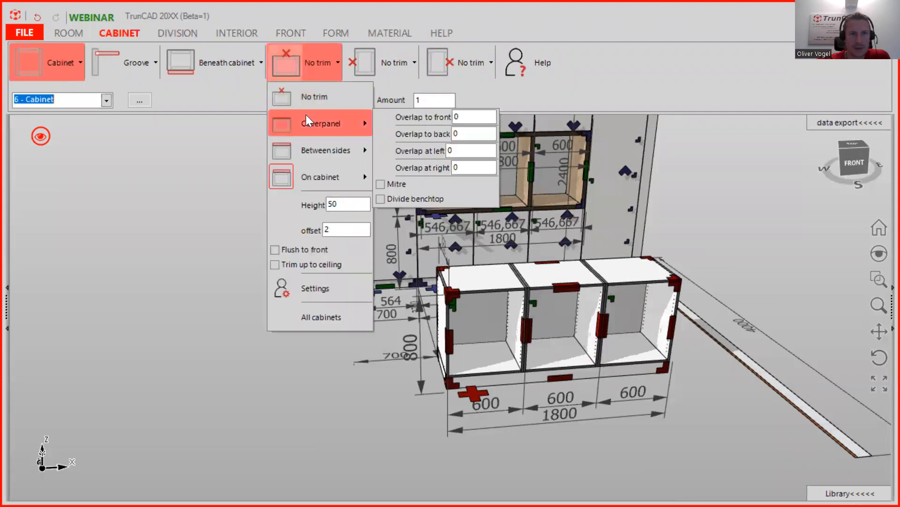
click(306, 117)
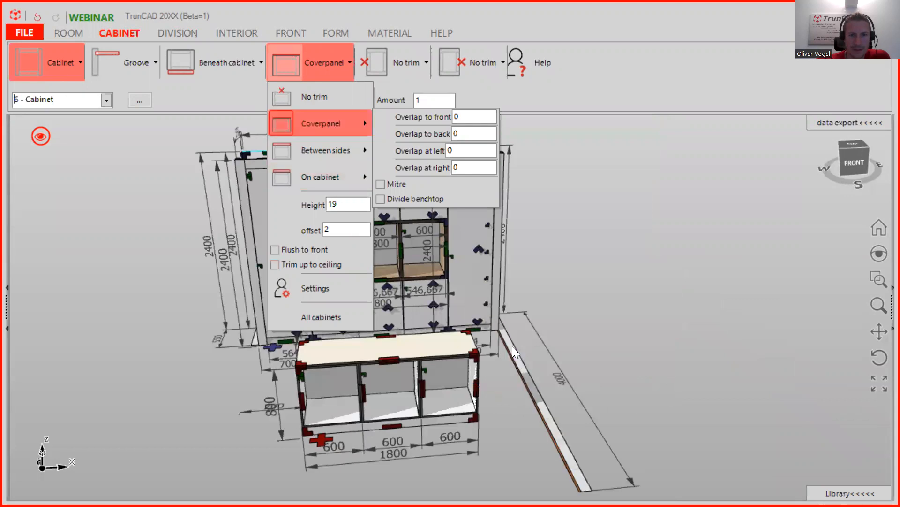
scroll(512, 346, up, 4)
middle_drag(468, 346, 324, 314)
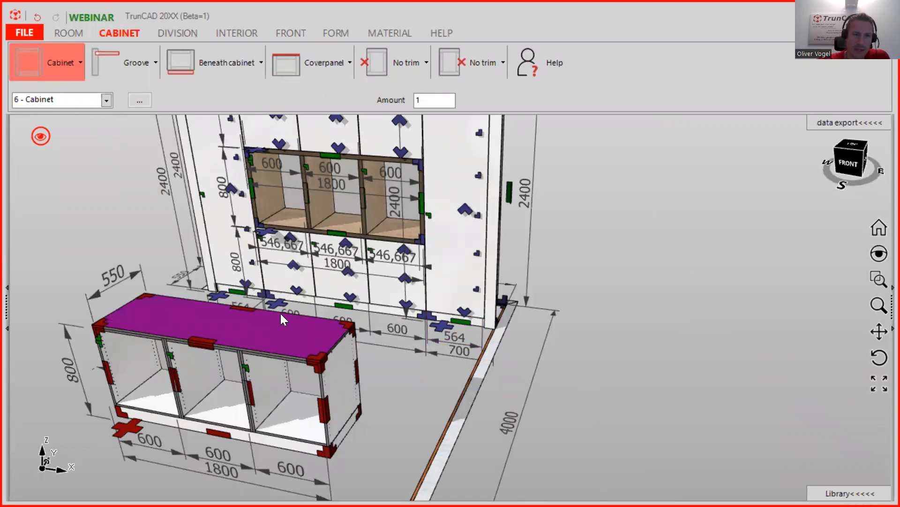
scroll(280, 313, up, 2)
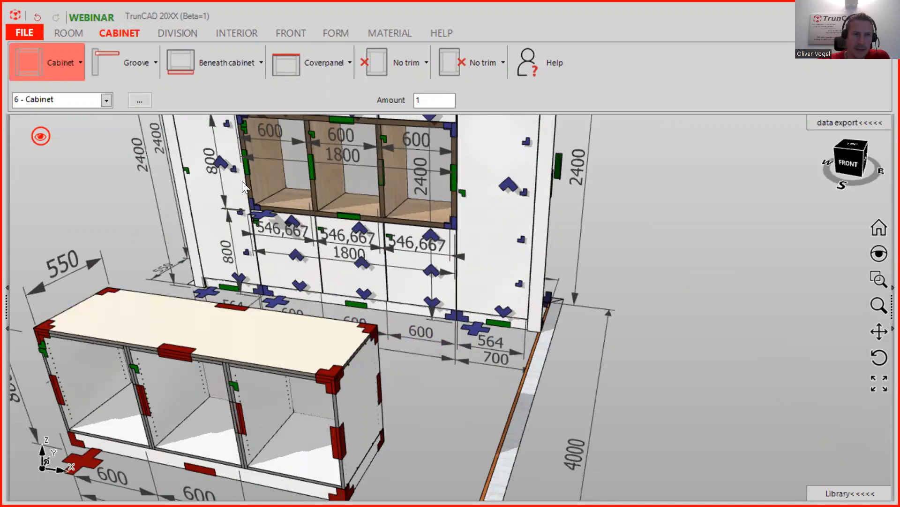
- Set the cover panel overlaps to 580 back, 30 front and 12 on each side
click(323, 62)
mouse_move(327, 127)
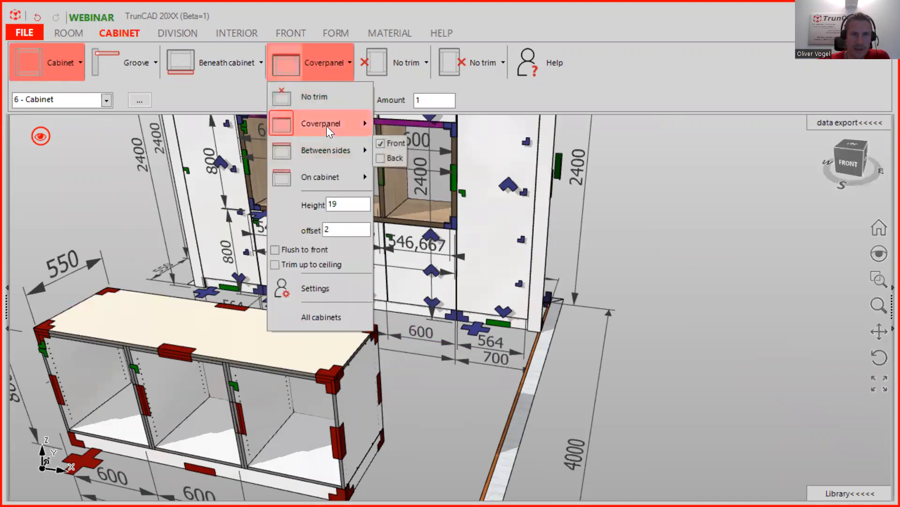
click(466, 133)
drag(450, 133, 439, 132)
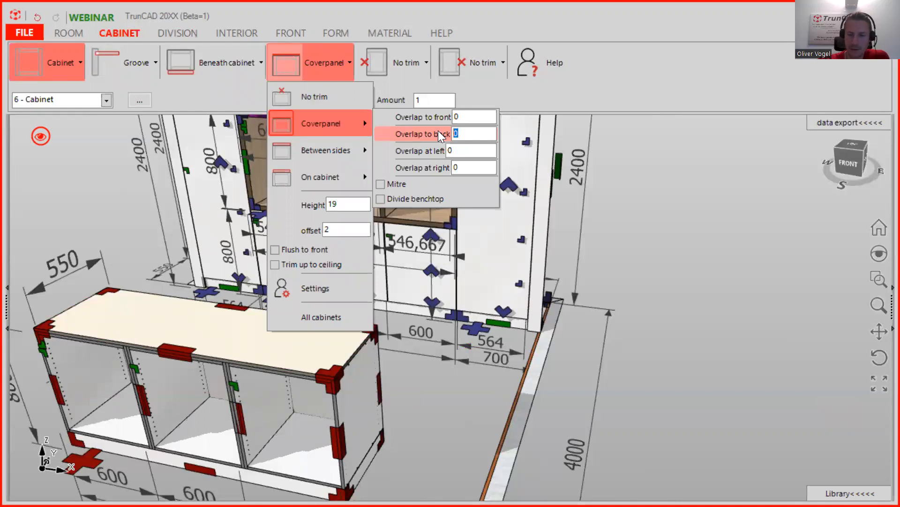
text(58)
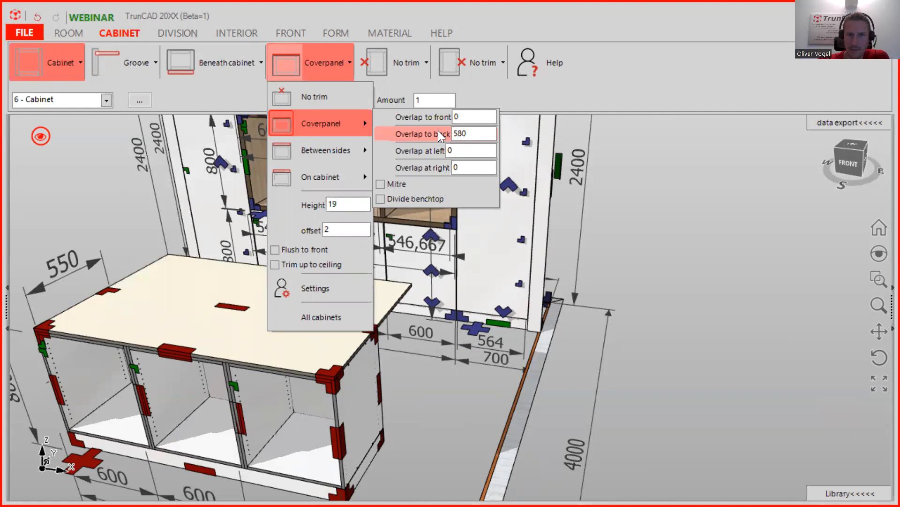
click(468, 118)
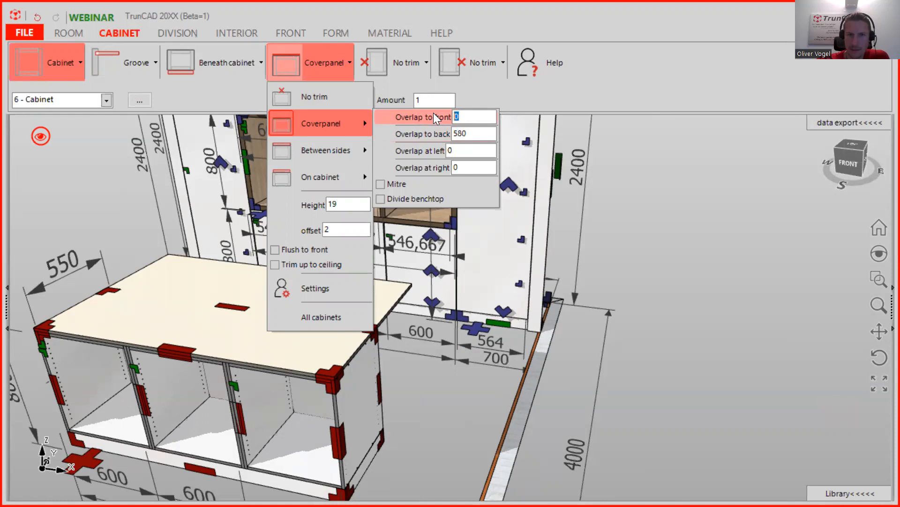
text(30)
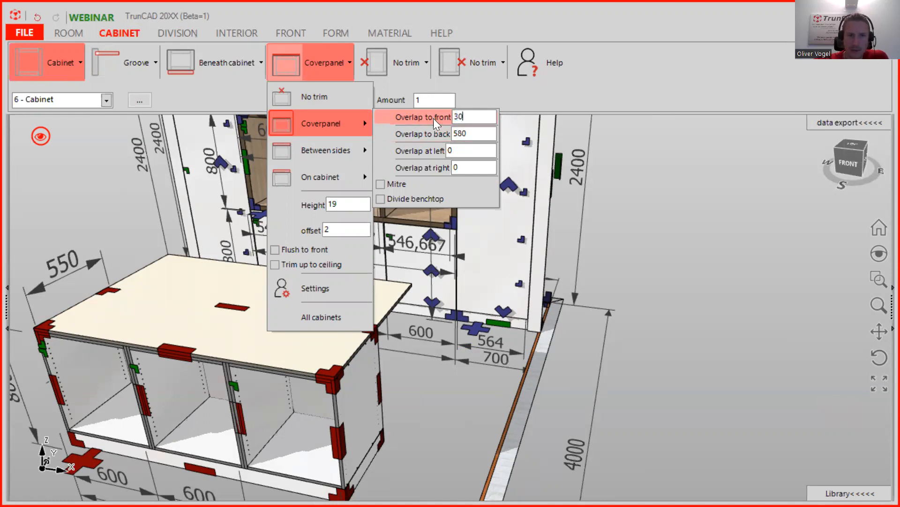
click(431, 152)
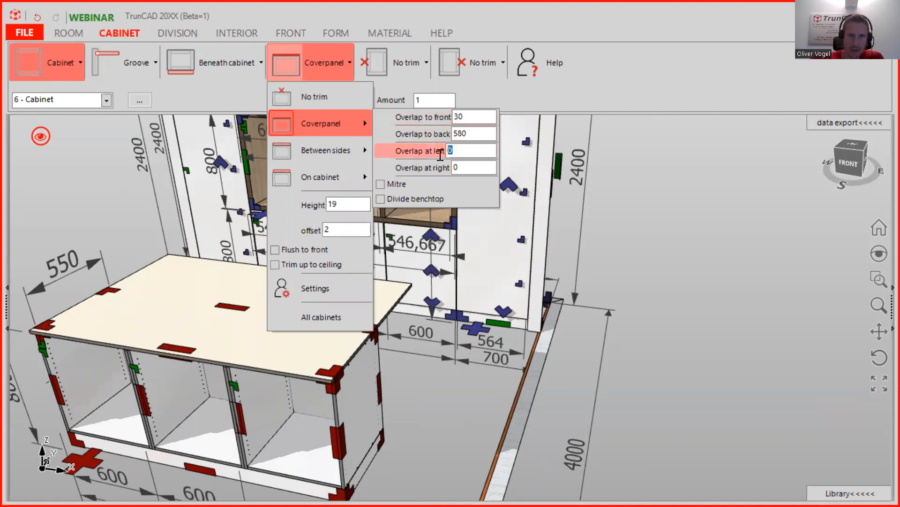
text(12)
click(467, 168)
text(1)
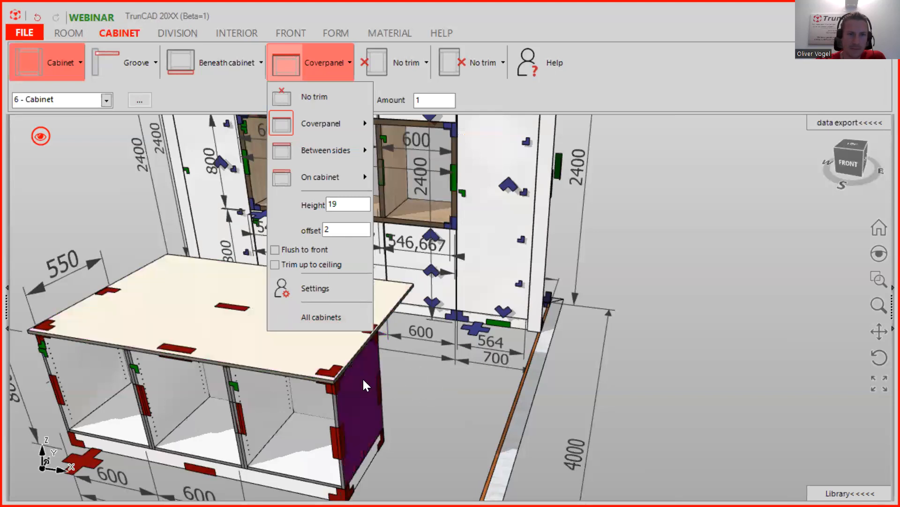
scroll(399, 367, down, 1)
- Orbit to inspect the overhanging top and bring the cabinet's left side into view
click(433, 381)
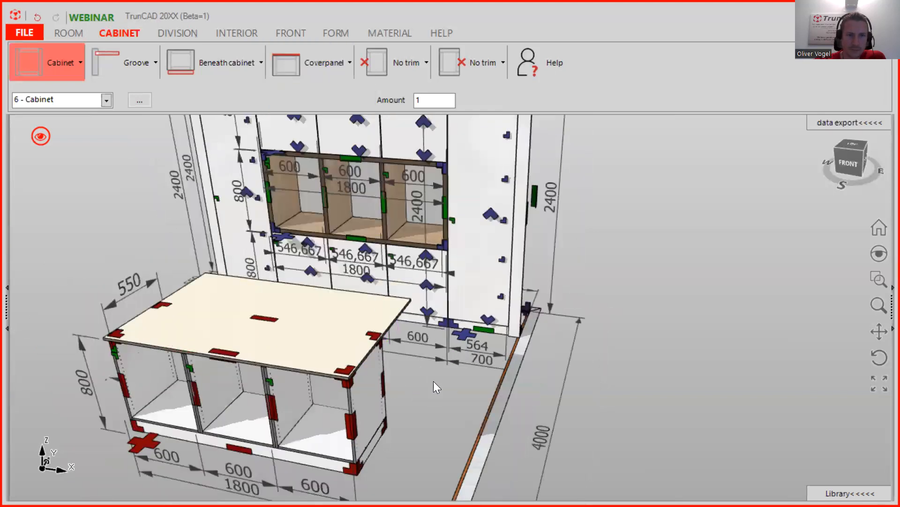
middle_drag(440, 374, 415, 372)
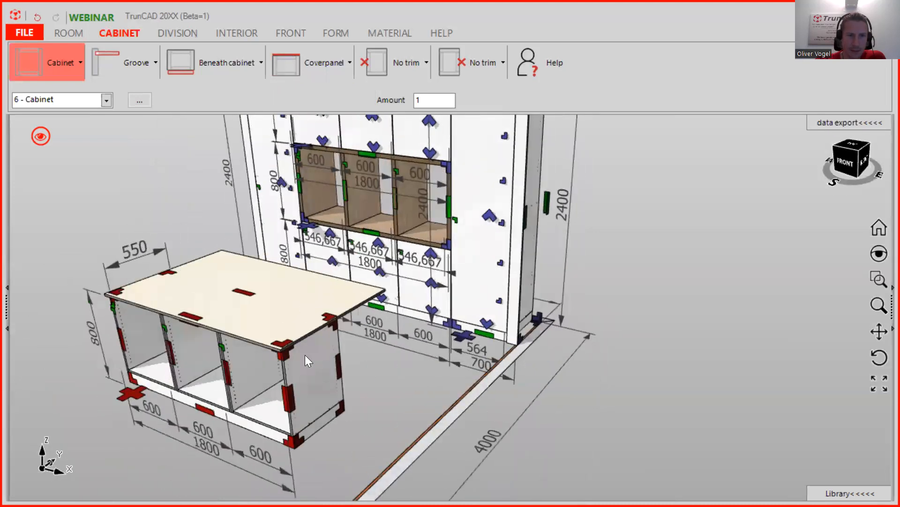
scroll(294, 353, up, 3)
scroll(294, 352, down, 3)
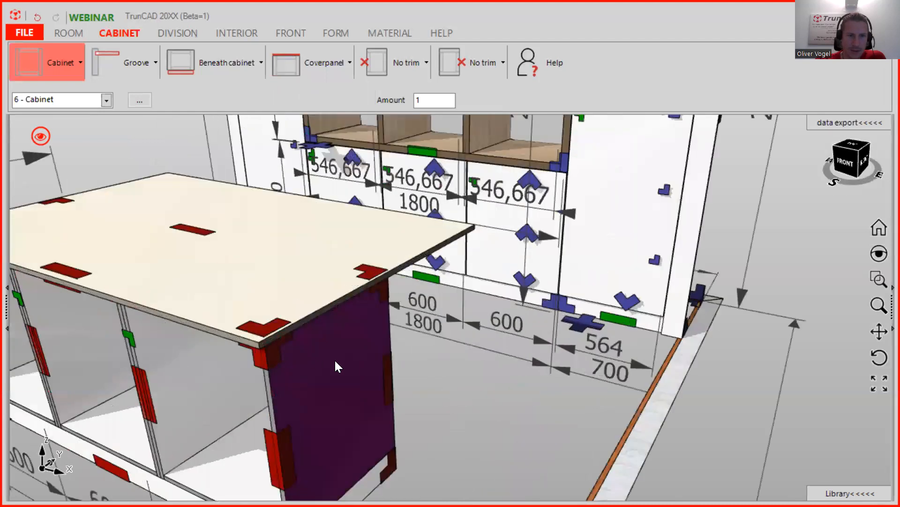
middle_drag(406, 334, 288, 327)
scroll(310, 344, down, 4)
scroll(245, 379, up, 4)
middle_drag(323, 378, 295, 306)
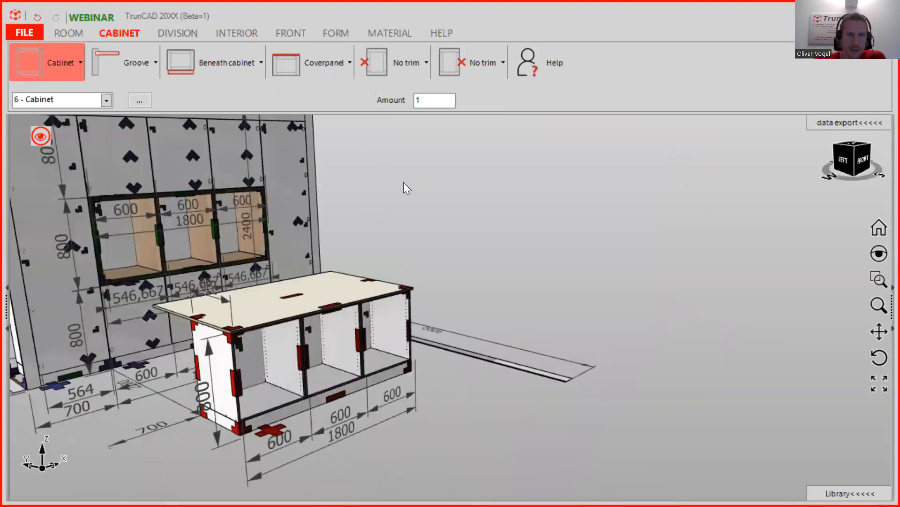
- Add a left visible-side end panel, leaving three 593.667 mm compartments
click(412, 68)
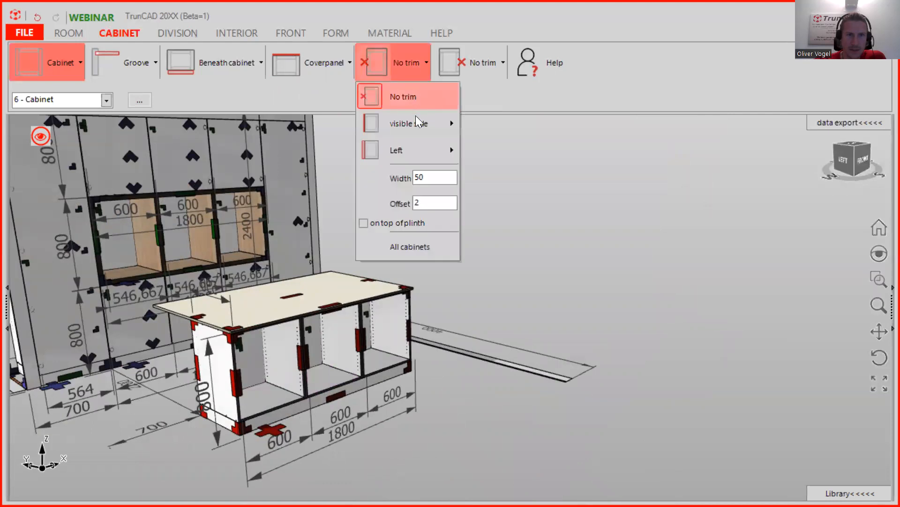
click(416, 149)
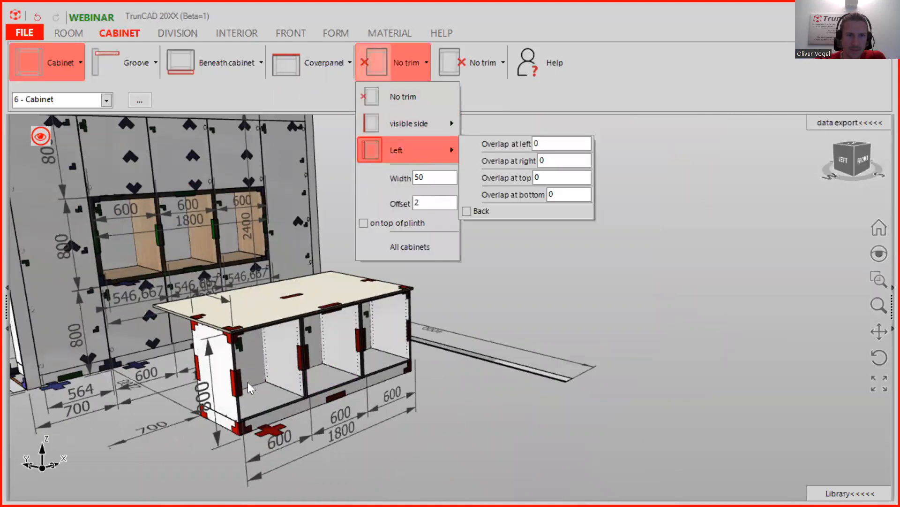
click(399, 124)
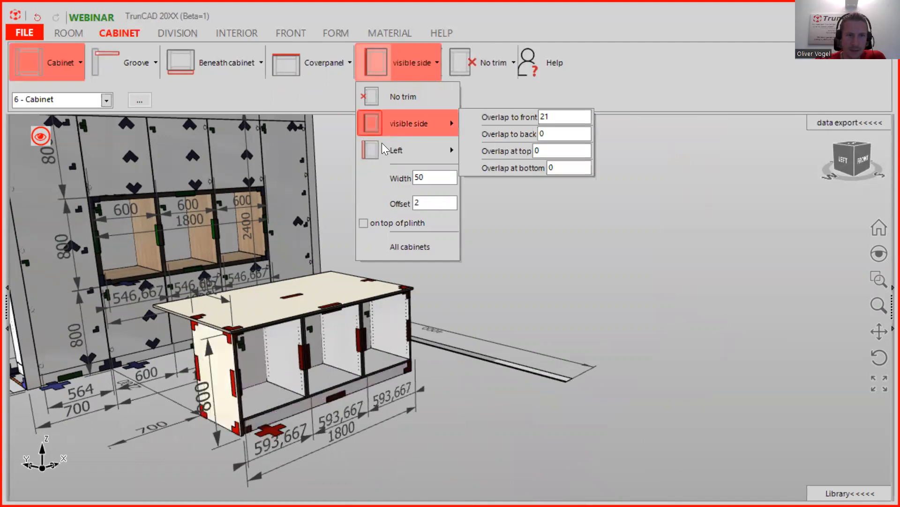
middle_drag(217, 358, 242, 360)
scroll(196, 325, up, 4)
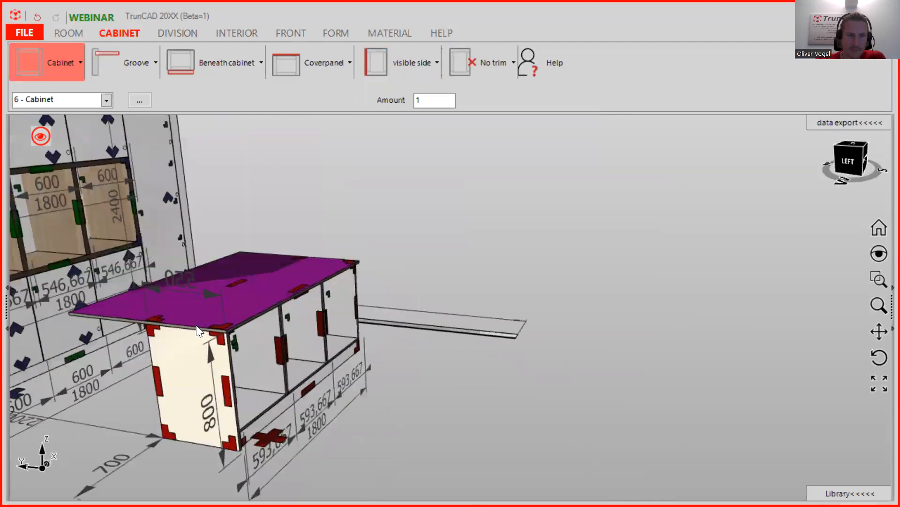
scroll(289, 370, up, 4)
middle_drag(204, 294, 281, 202)
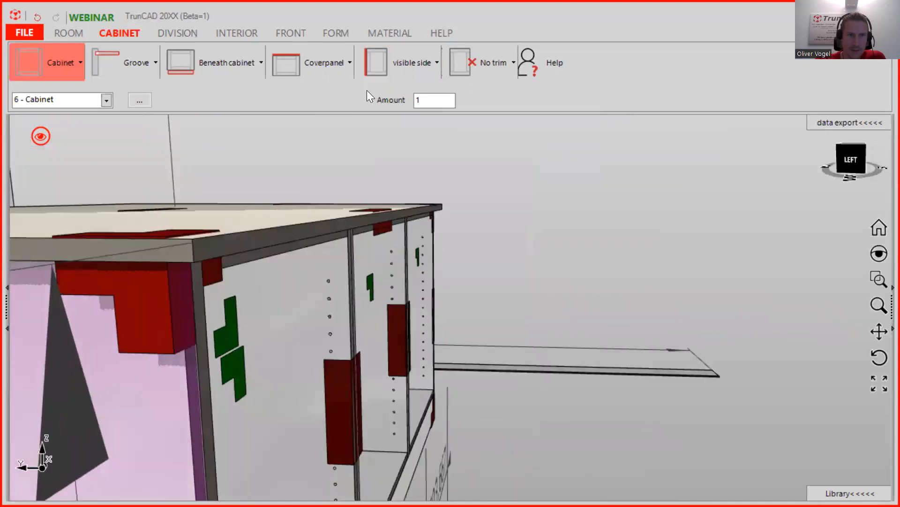
- Set the left end panel's overlaps to 18 at the front and 568 at the back
click(420, 54)
mouse_move(420, 132)
drag(555, 115, 530, 113)
text(18)
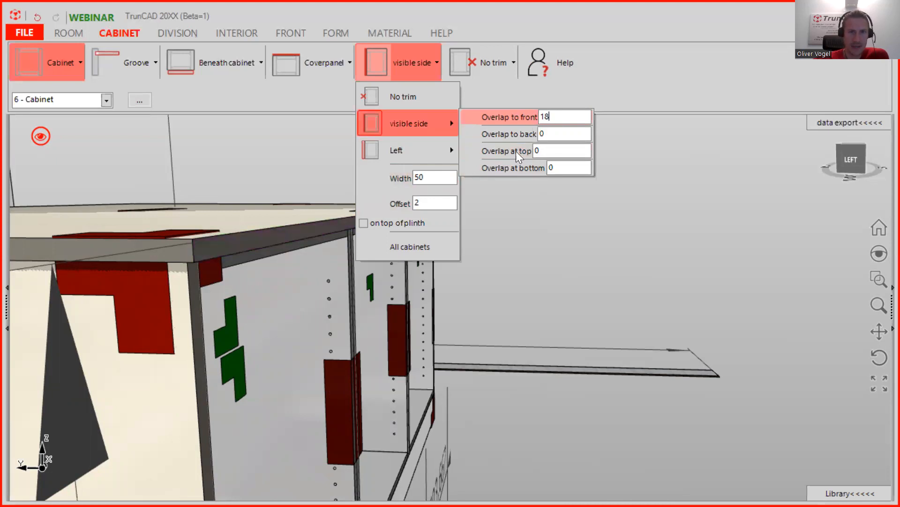
scroll(143, 322, down, 8)
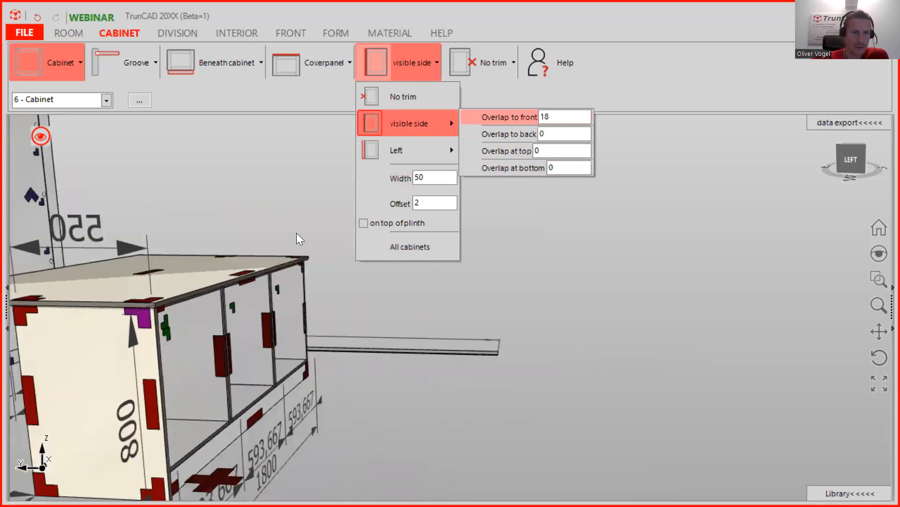
click(519, 126)
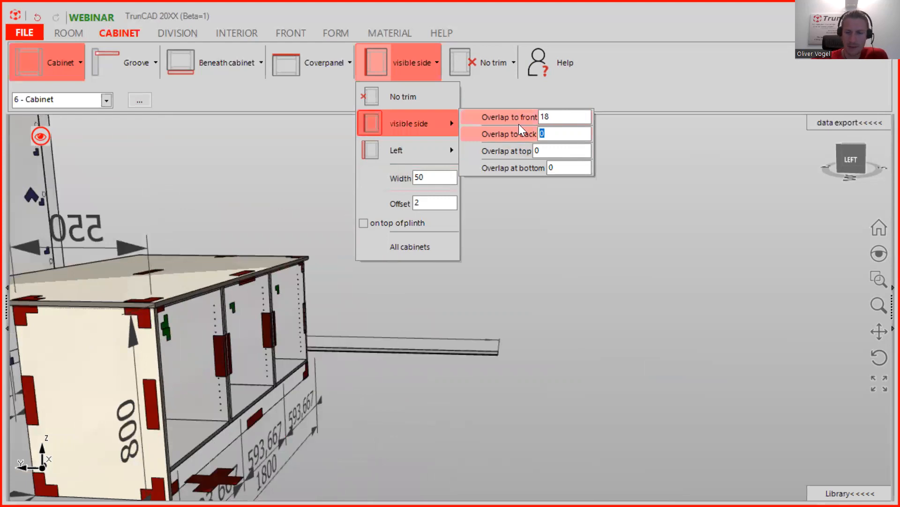
text(568)
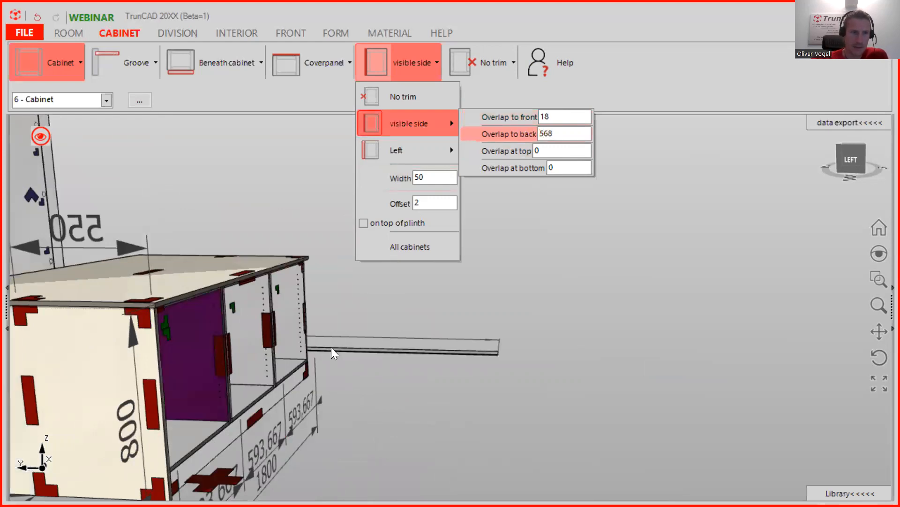
- Orbit around the cabinet to check the end panel reaching under the top
scroll(336, 347, down, 3)
scroll(330, 344, down, 1)
middle_drag(331, 344, 413, 343)
scroll(264, 341, up, 5)
scroll(238, 317, up, 1)
middle_drag(238, 317, 195, 291)
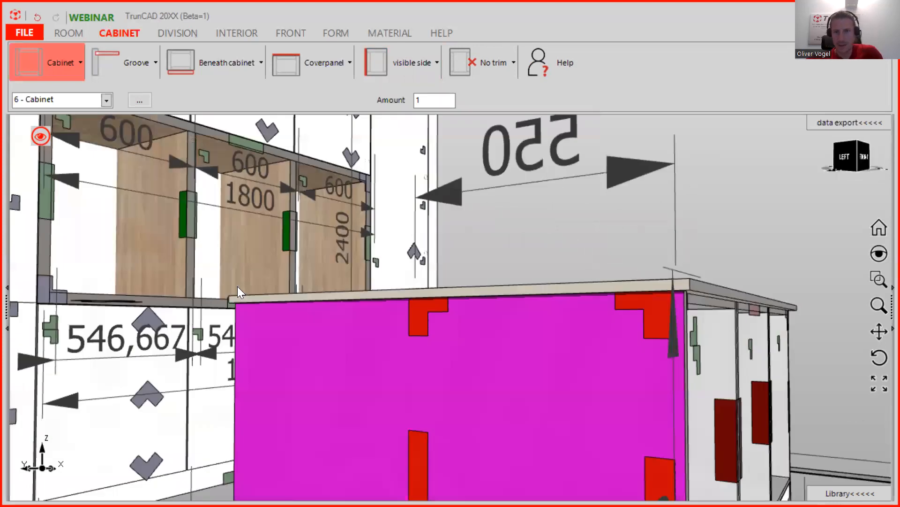
scroll(709, 290, up, 2)
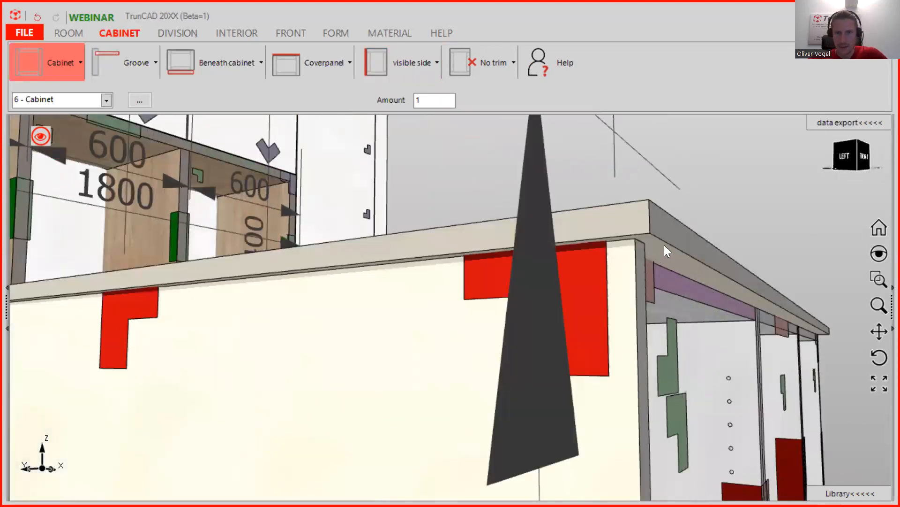
scroll(664, 244, up, 2)
click(416, 65)
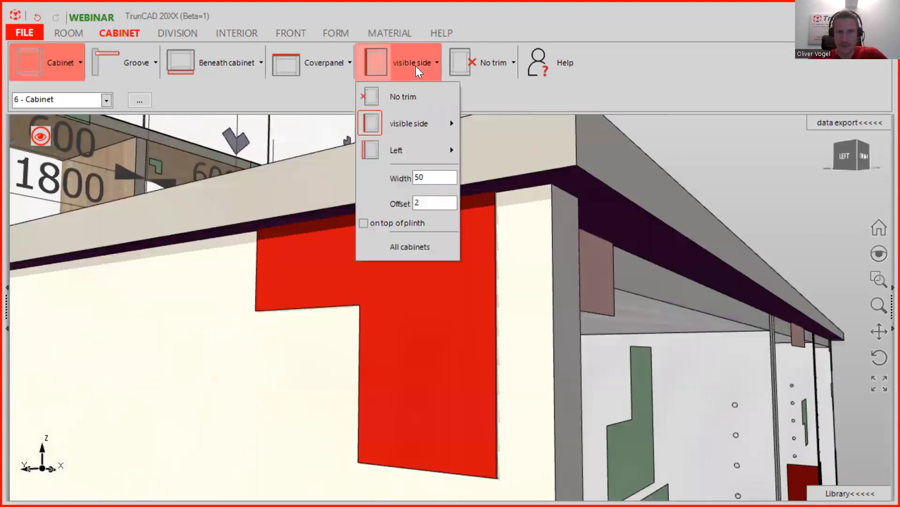
click(317, 62)
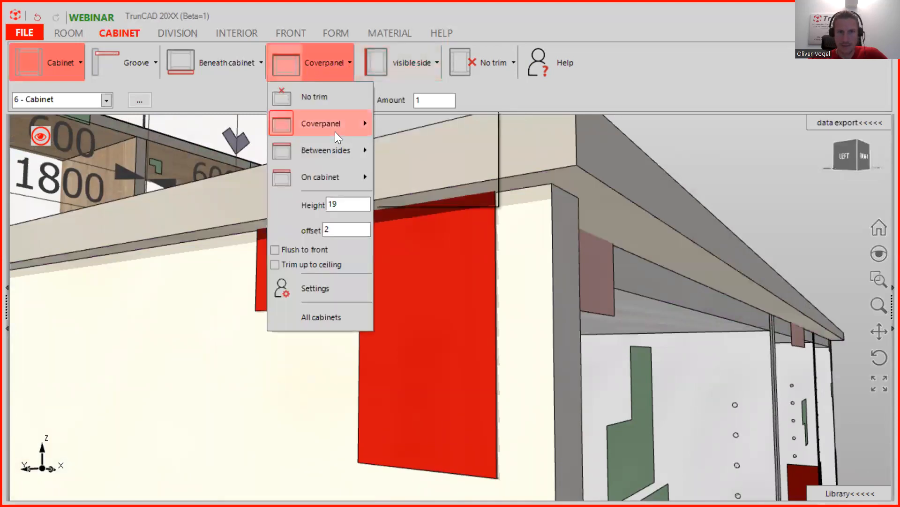
mouse_move(335, 132)
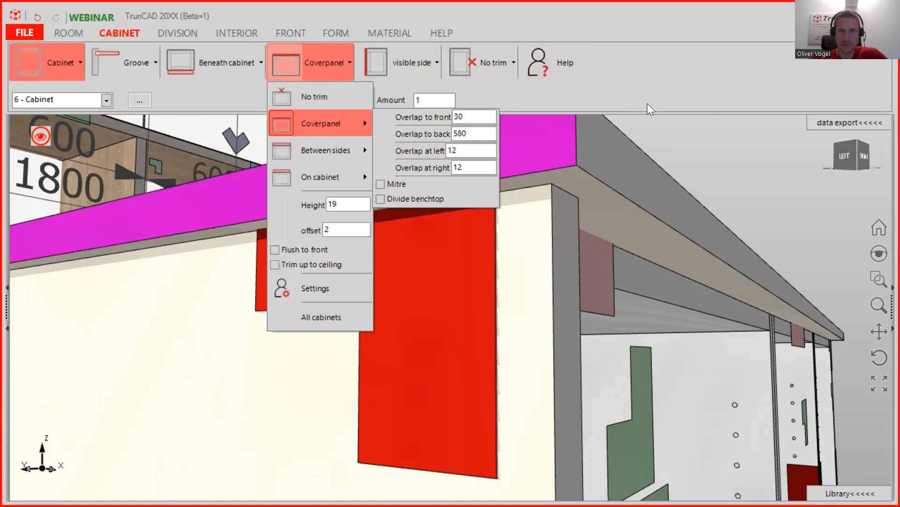
scroll(765, 150, down, 5)
middle_drag(605, 202, 579, 207)
scroll(585, 207, down, 3)
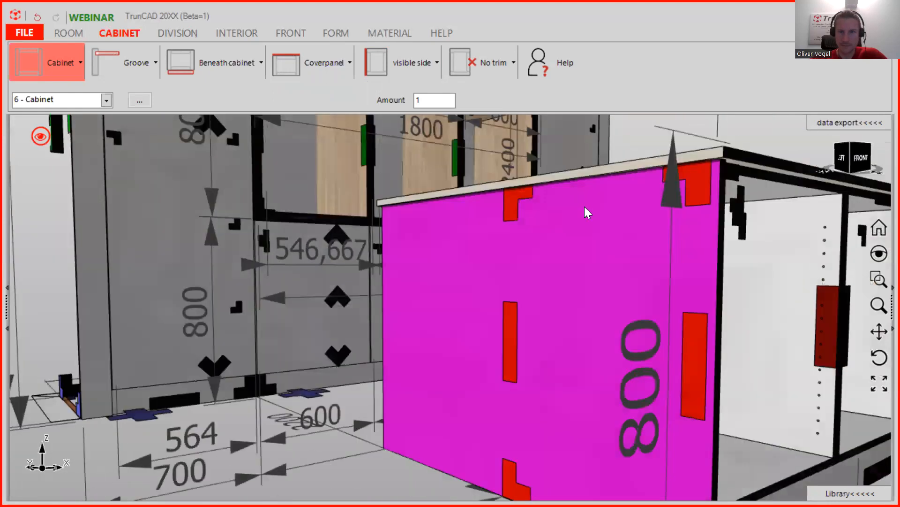
scroll(619, 286, up, 2)
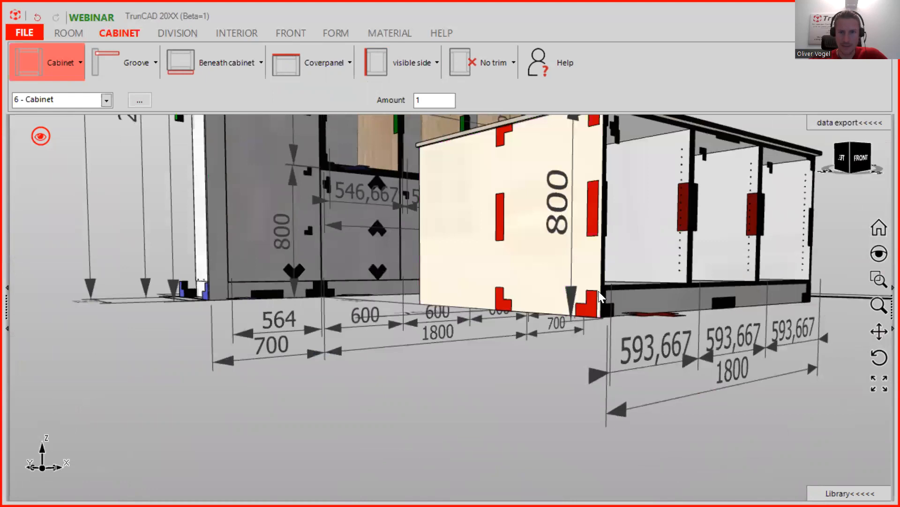
scroll(581, 289, up, 3)
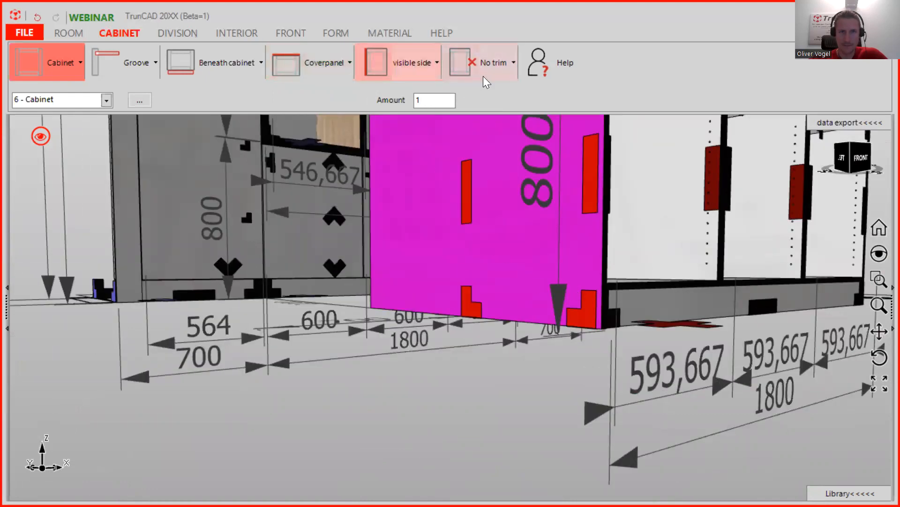
- Set the left visible side's bottom overlap to -100
click(416, 66)
mouse_move(413, 124)
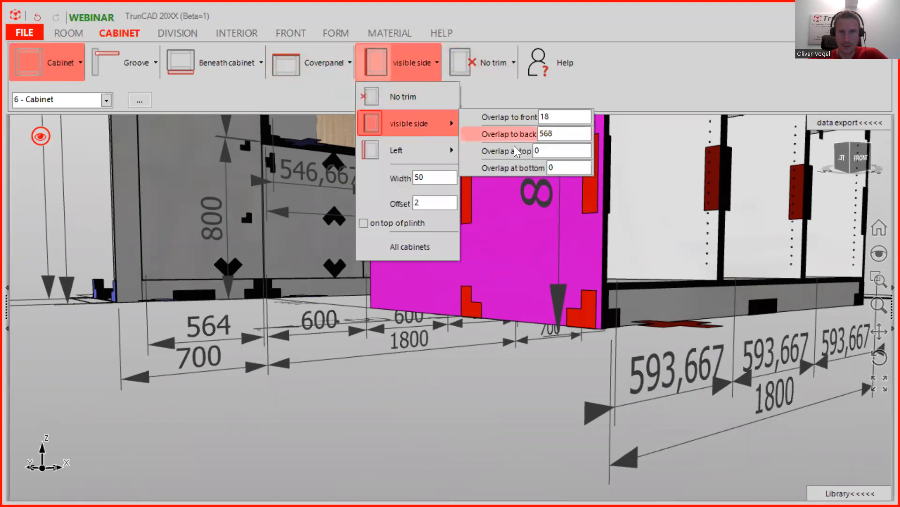
drag(558, 166, 536, 163)
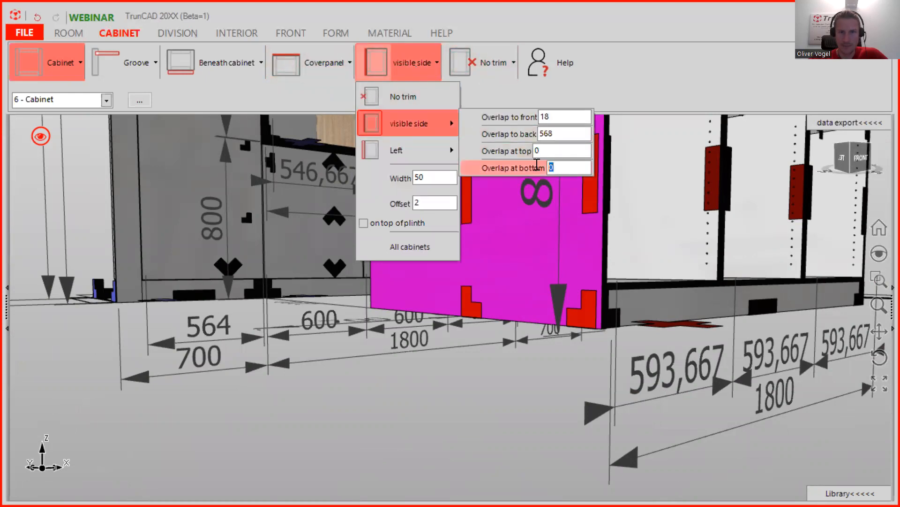
text(-100)
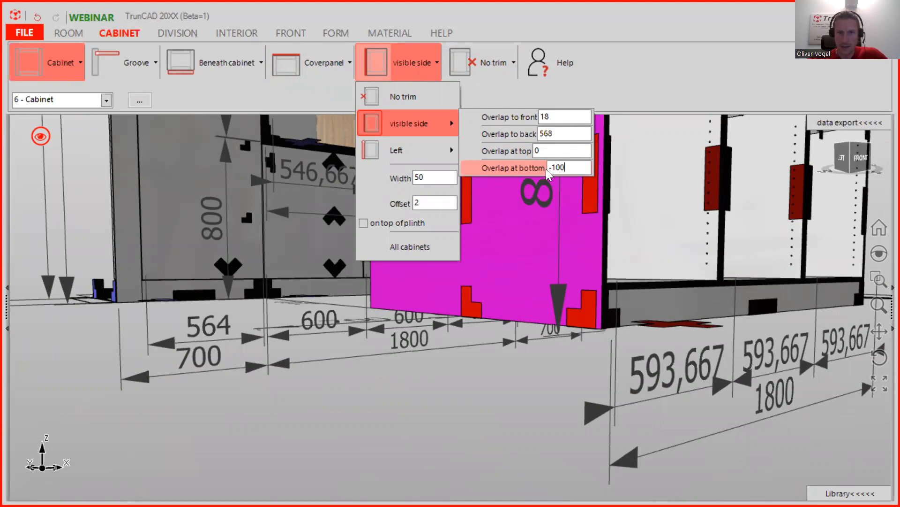
key(Return)
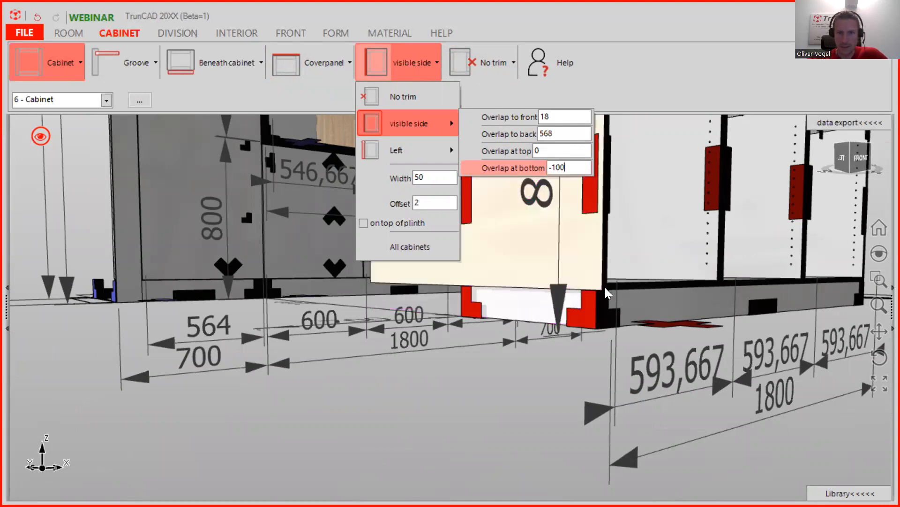
- Orbit around the island to see the plinth beneath the shortened end panel
scroll(605, 287, up, 3)
middle_drag(620, 291, 600, 265)
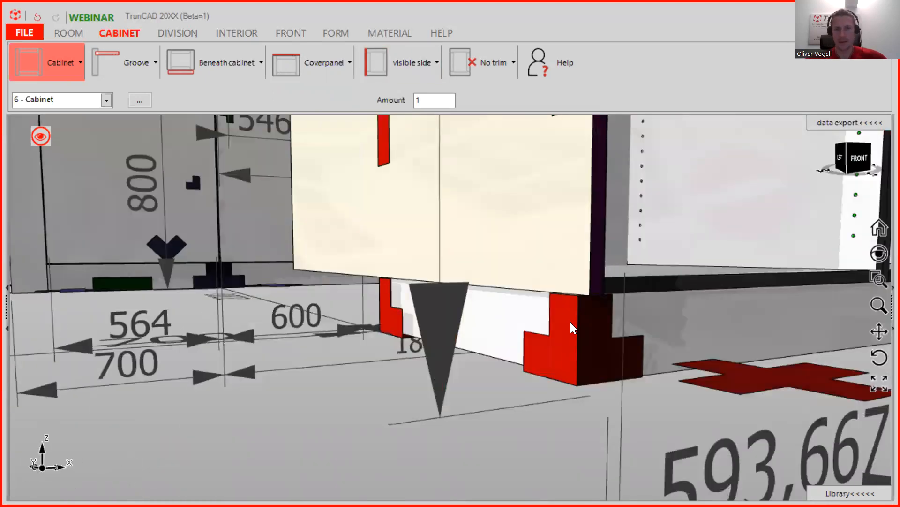
scroll(590, 300, down, 3)
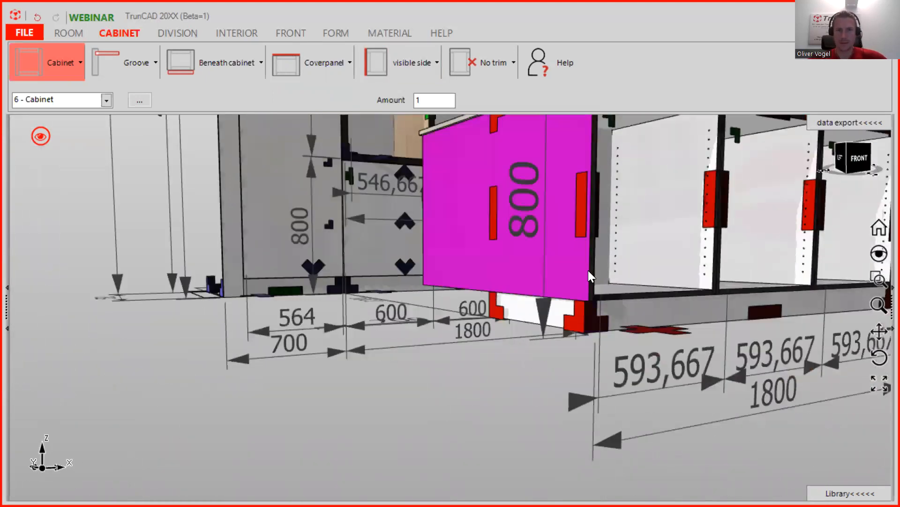
scroll(591, 253, down, 1)
middle_drag(598, 234, 456, 313)
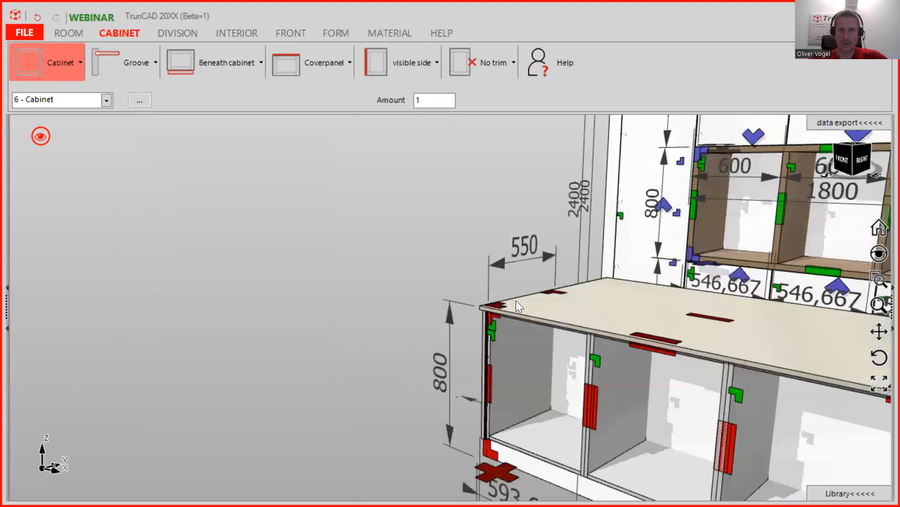
scroll(516, 301, down, 3)
ctrl+middle_drag(608, 338, 502, 343)
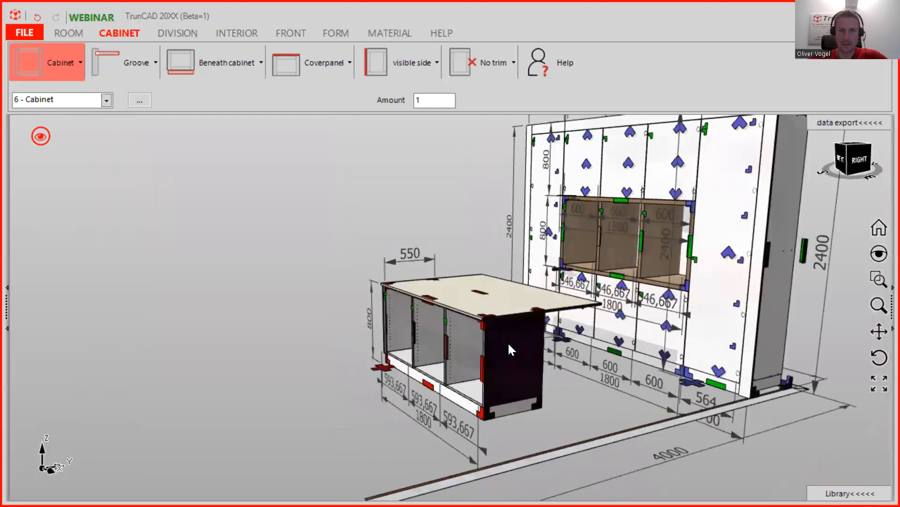
scroll(507, 342, up, 2)
- Turn the island's right end into a visible side overlapping 18 front, 568 back, -100 bottom
scroll(551, 335, up, 2)
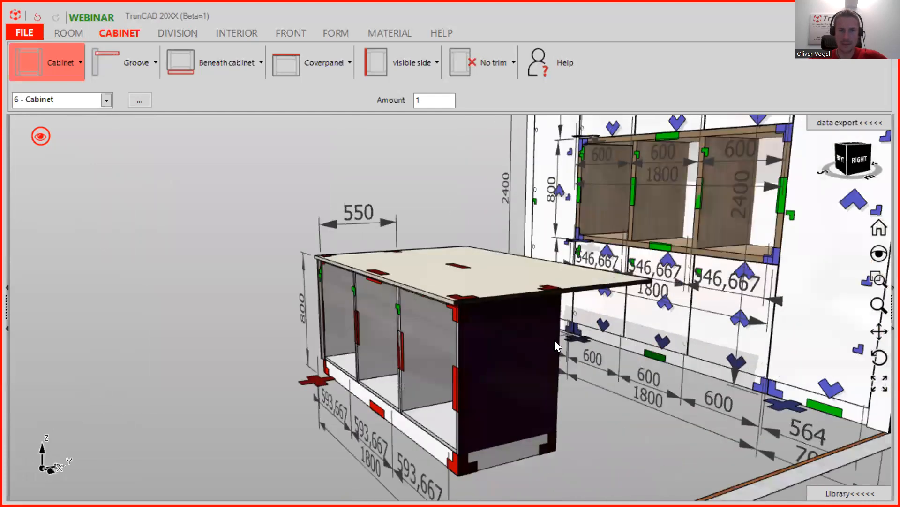
click(487, 63)
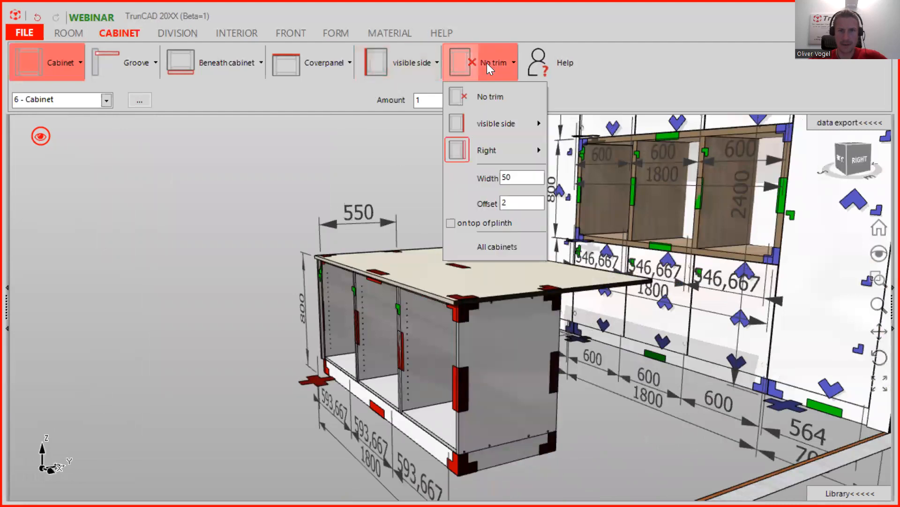
mouse_move(491, 128)
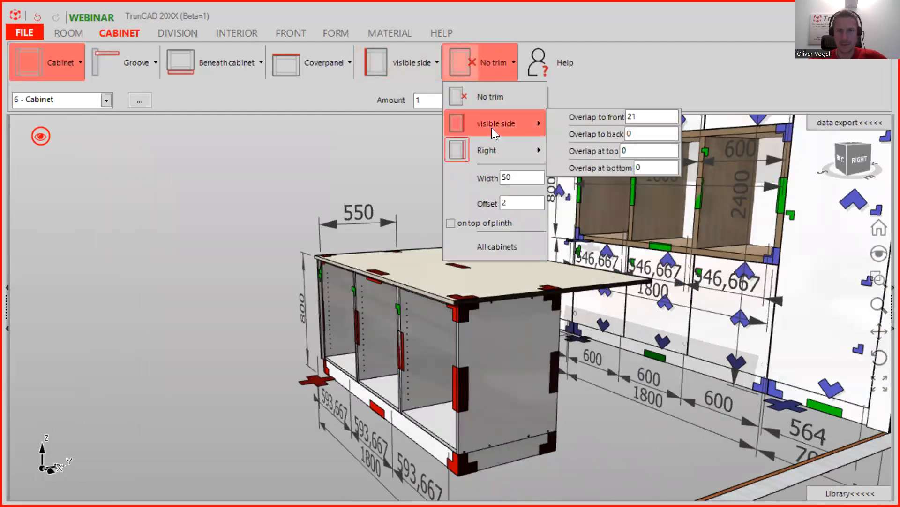
click(491, 127)
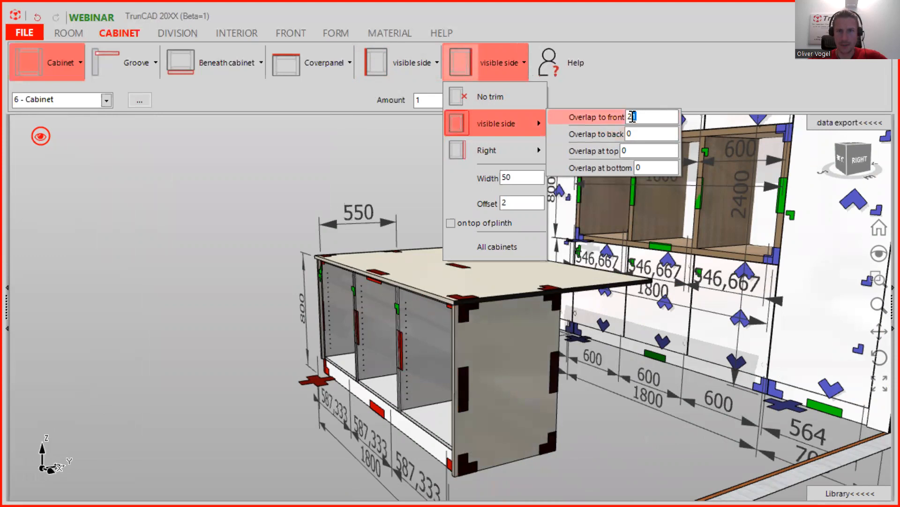
text(18)
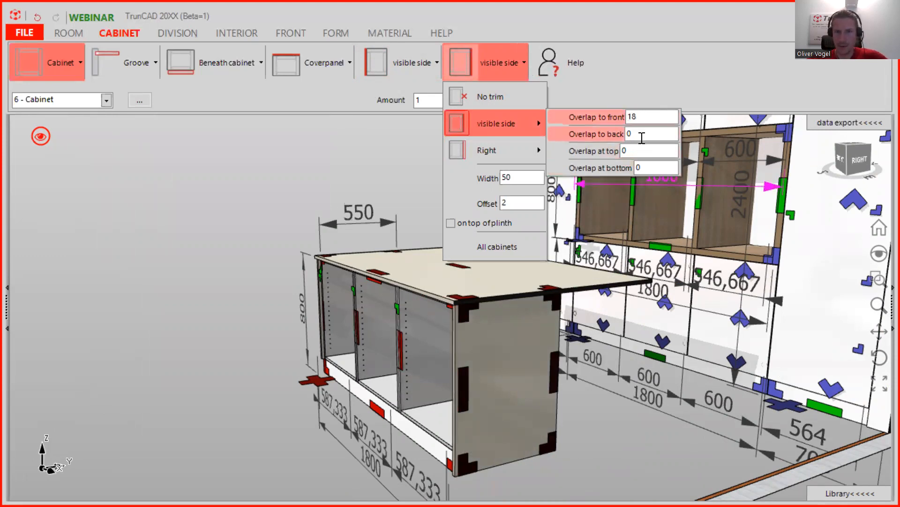
key(Tab)
text(568)
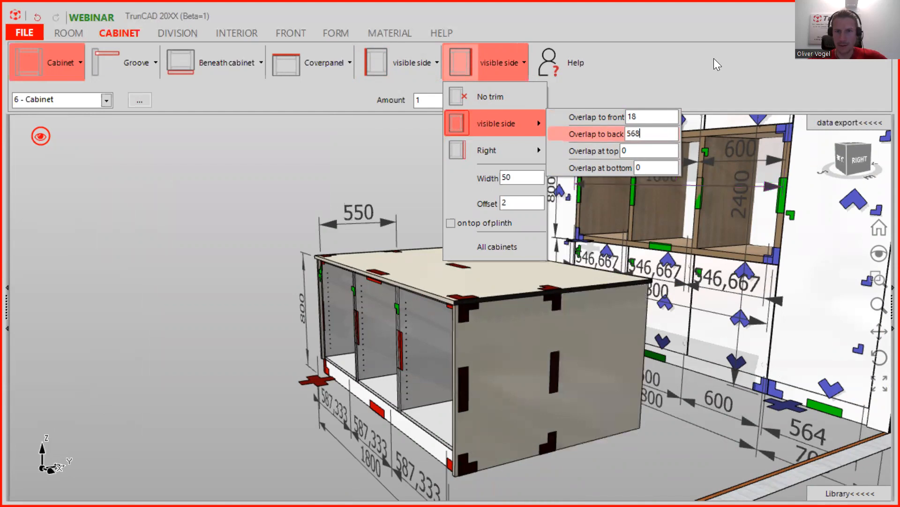
click(657, 163)
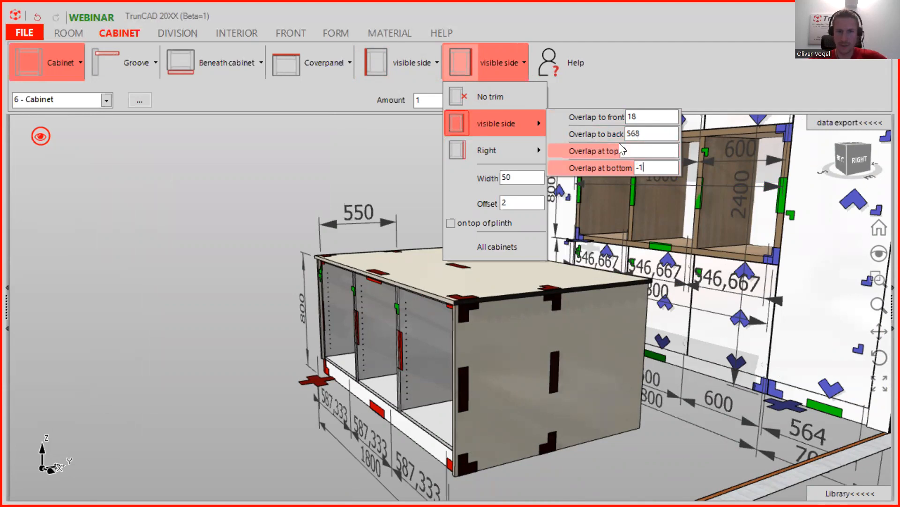
key(Return)
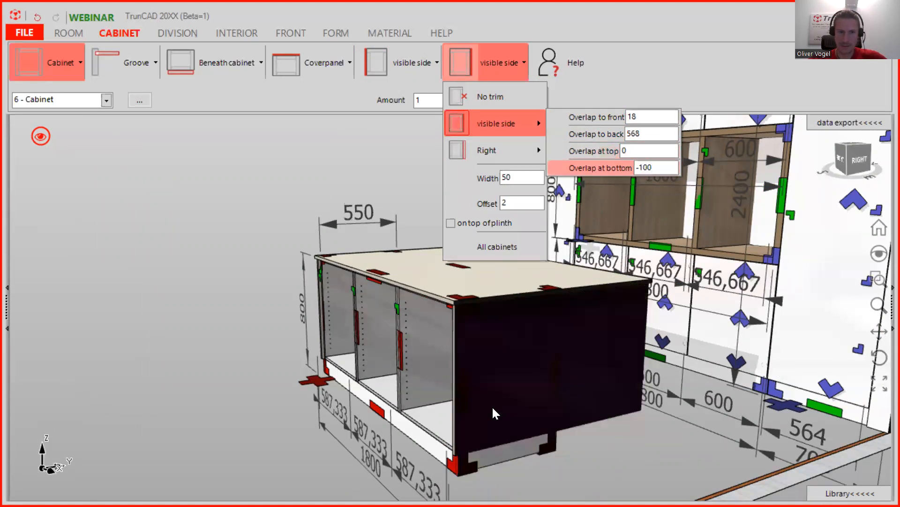
scroll(577, 460, up, 2)
middle_drag(578, 461, 584, 437)
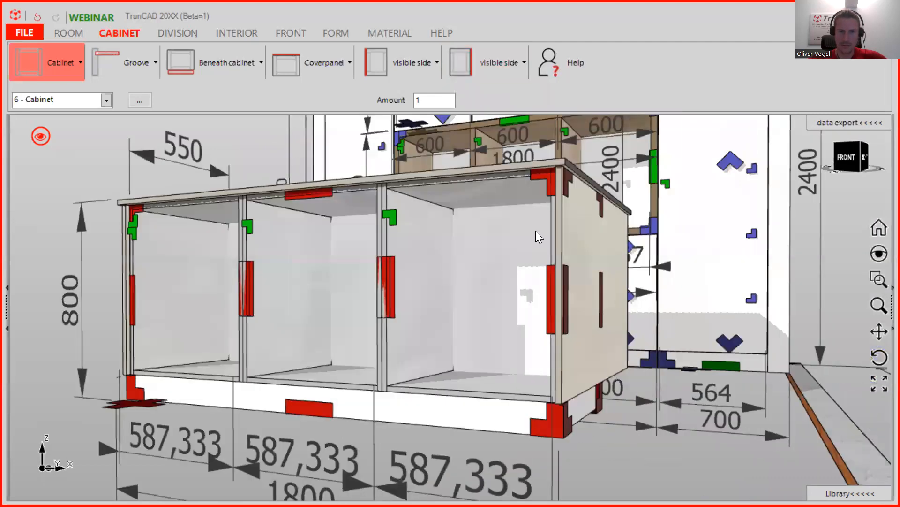
- Orbit round to the cabinet's front and bring up the DIVISION tools
scroll(436, 235, down, 3)
middle_drag(406, 250, 383, 278)
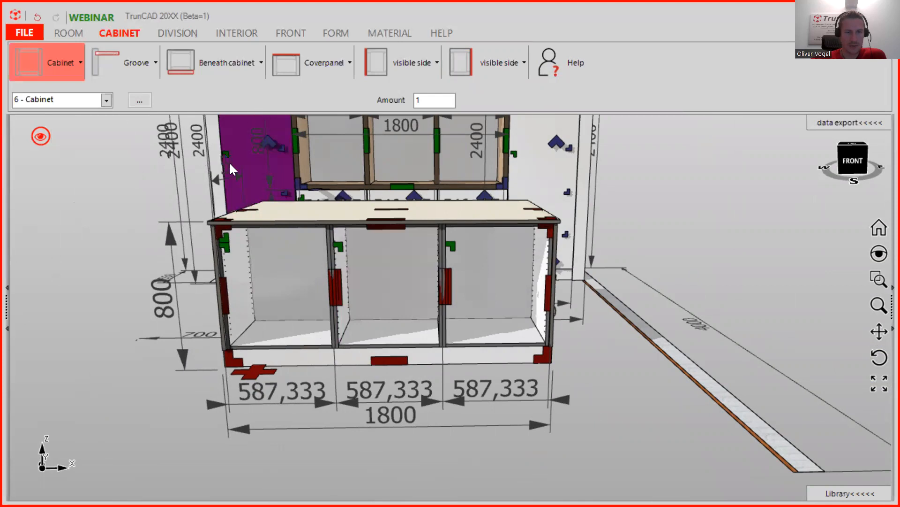
click(178, 34)
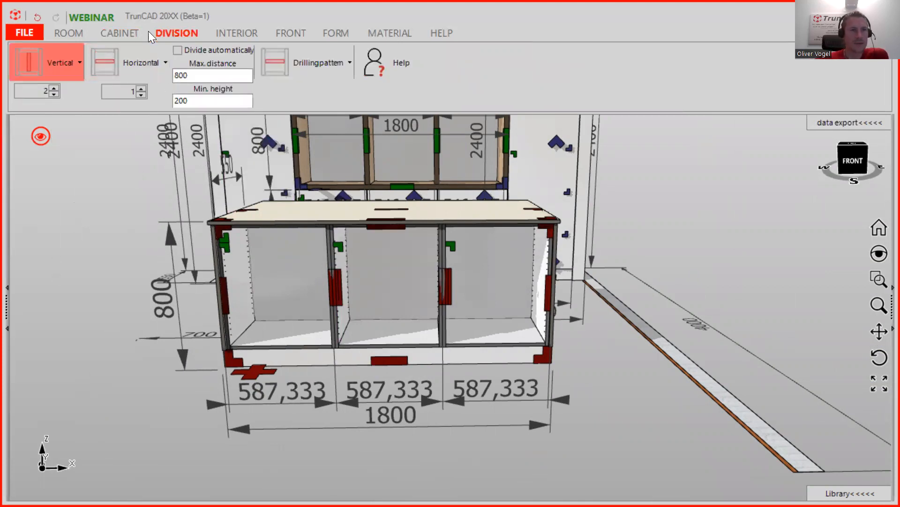
- Raise the left compartment's horizontal divisions from 1 to 2 and check the two new shelves
click(138, 87)
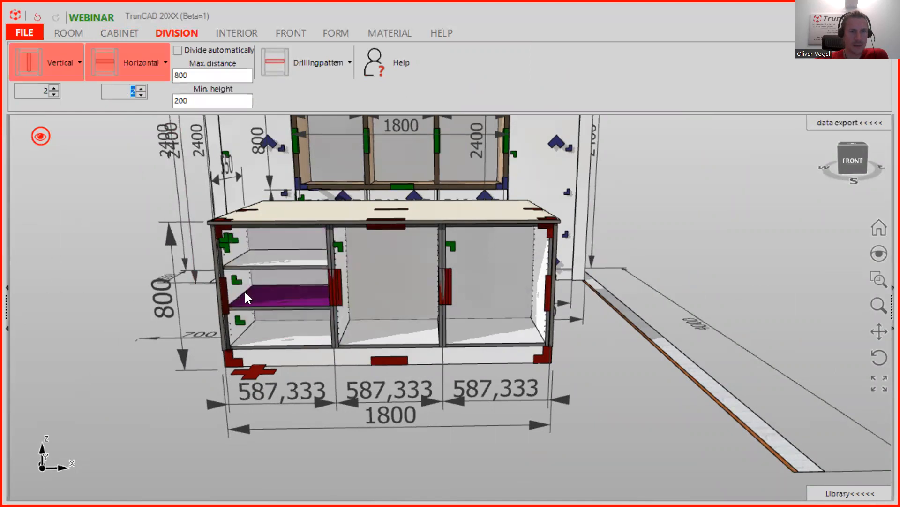
scroll(244, 291, up, 2)
middle_drag(289, 288, 198, 282)
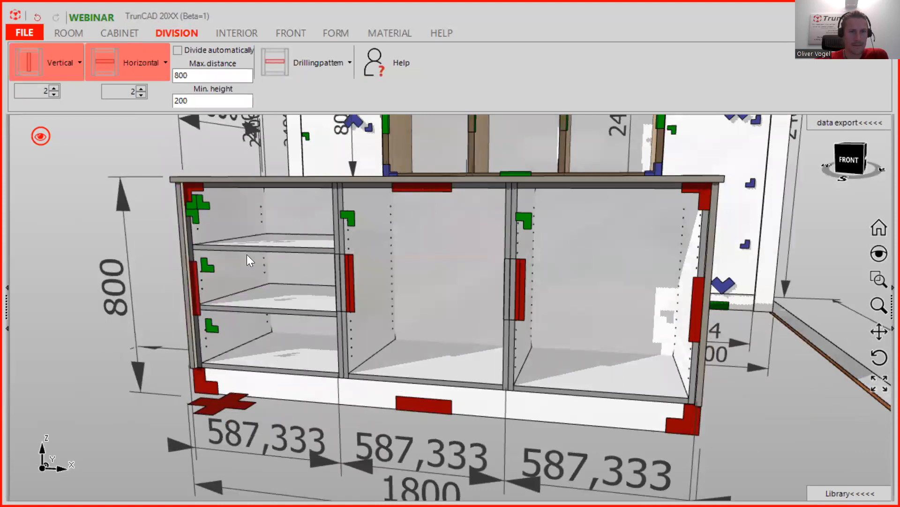
middle_drag(426, 264, 385, 265)
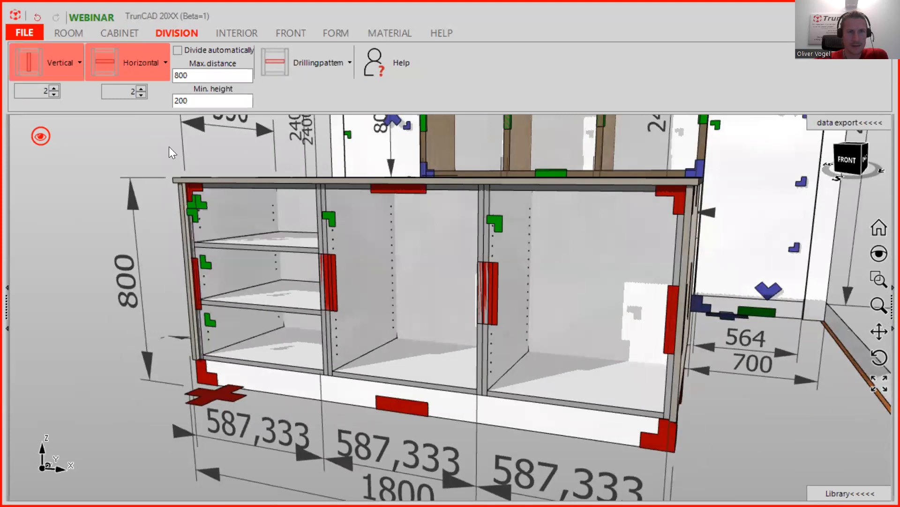
click(234, 31)
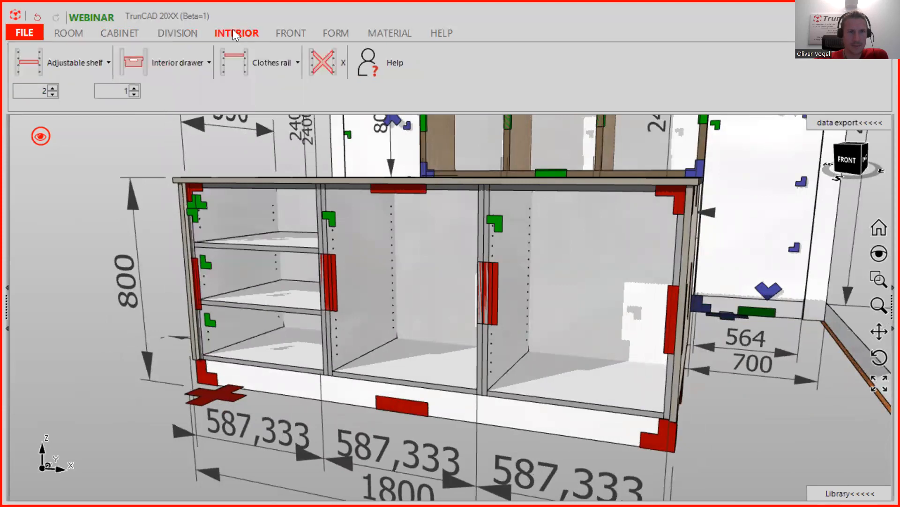
- Switch adjustable shelf drilling to Group of holes and zoom into the left compartment
click(90, 67)
mouse_move(112, 149)
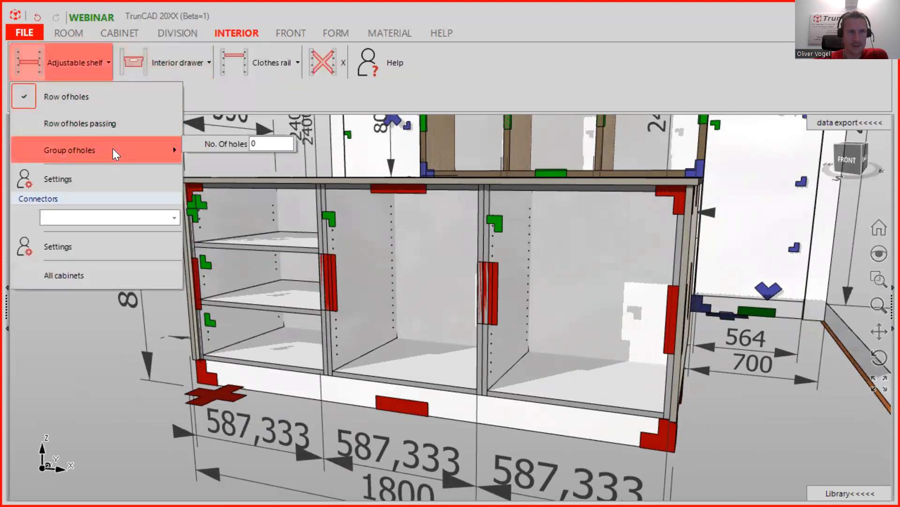
click(112, 149)
click(91, 331)
middle_drag(197, 267, 220, 248)
middle_drag(165, 258, 291, 283)
scroll(108, 279, up, 3)
scroll(108, 278, down, 2)
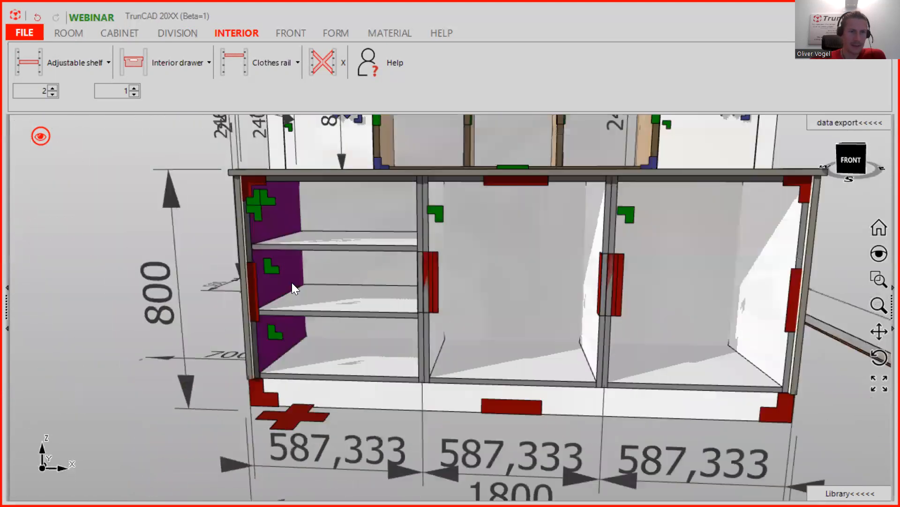
scroll(320, 301, down, 1)
scroll(283, 282, up, 3)
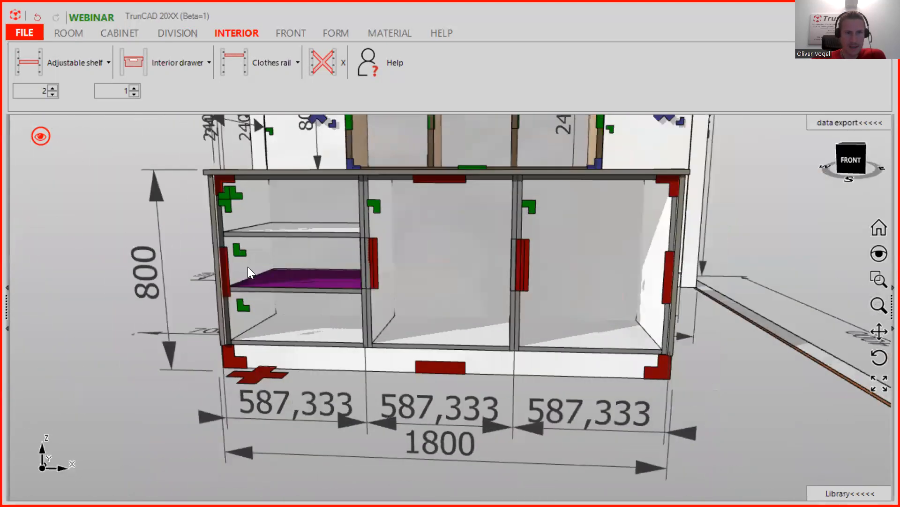
scroll(201, 239, up, 1)
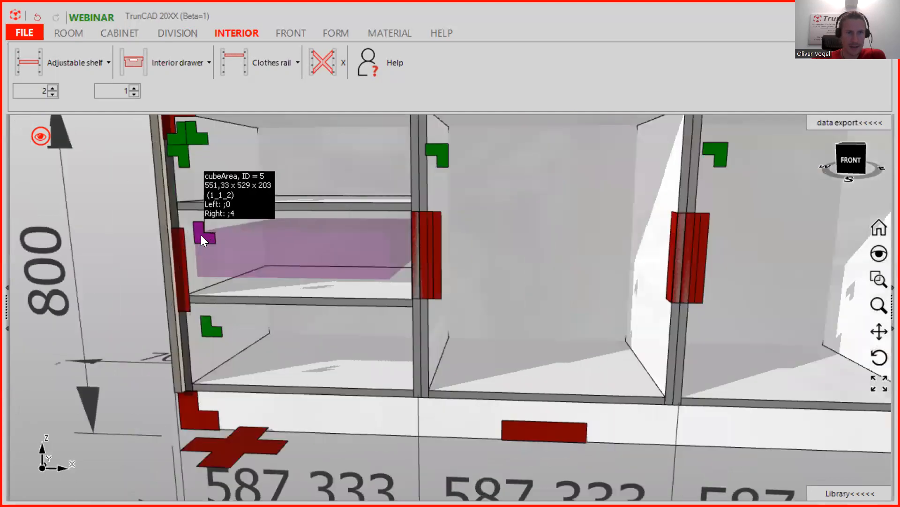
- In the left area's settings, set Remove back to 1 and Area open to sides to 1, then save
right_click(201, 234)
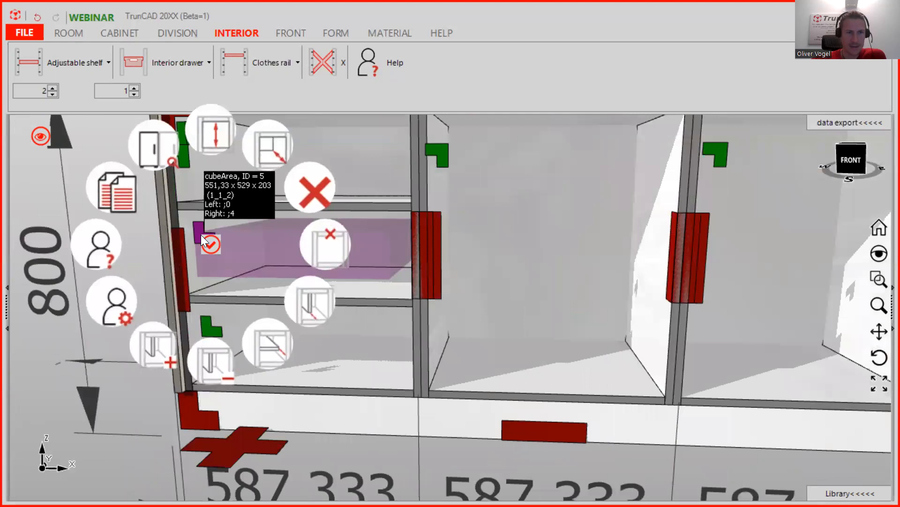
click(110, 310)
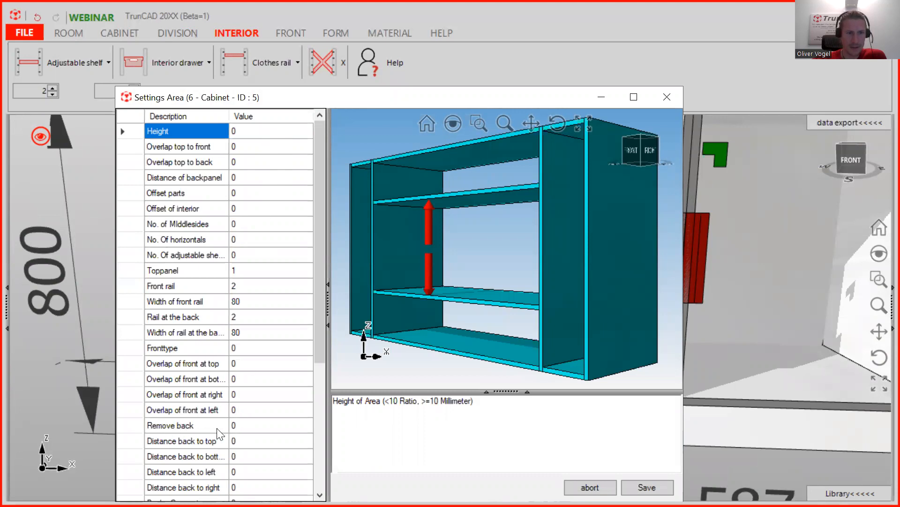
click(241, 426)
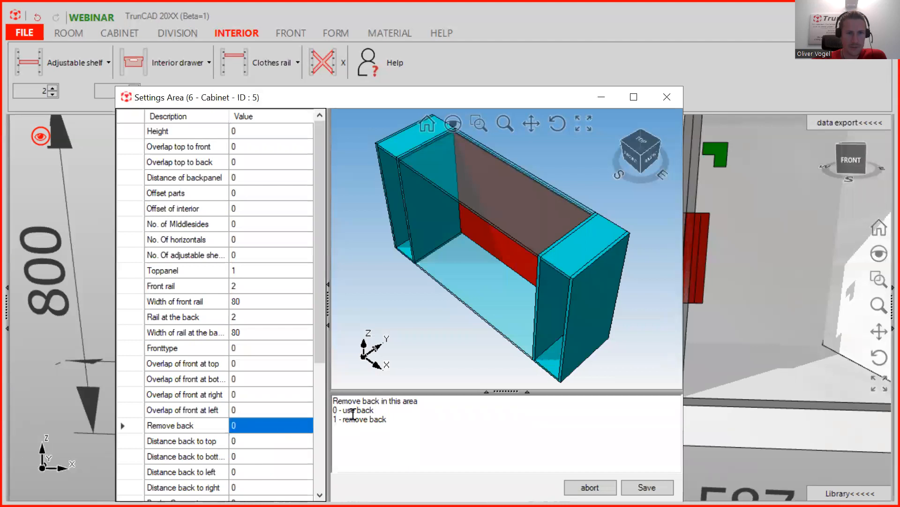
click(248, 427)
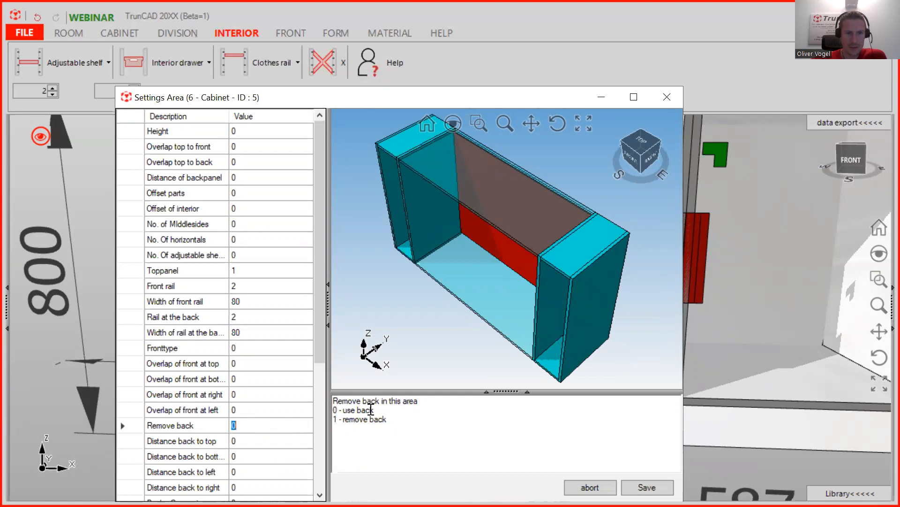
text(1)
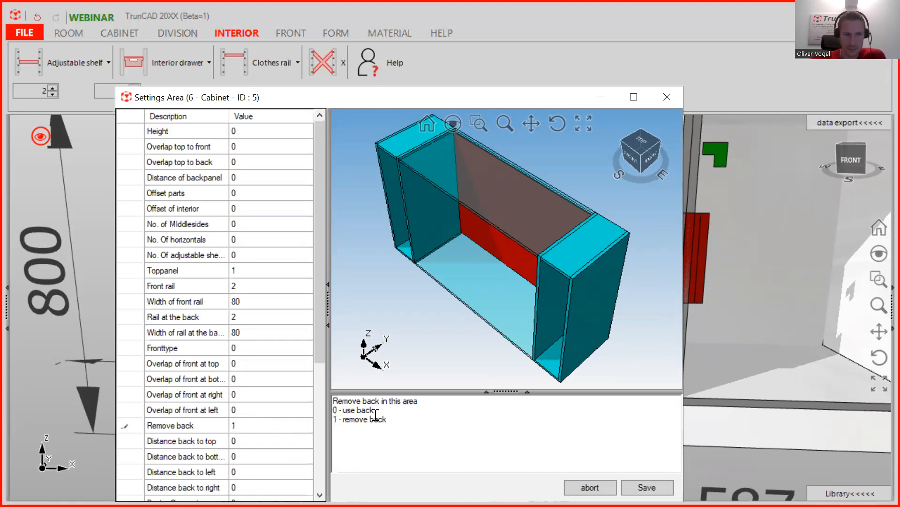
scroll(295, 329, down, 2)
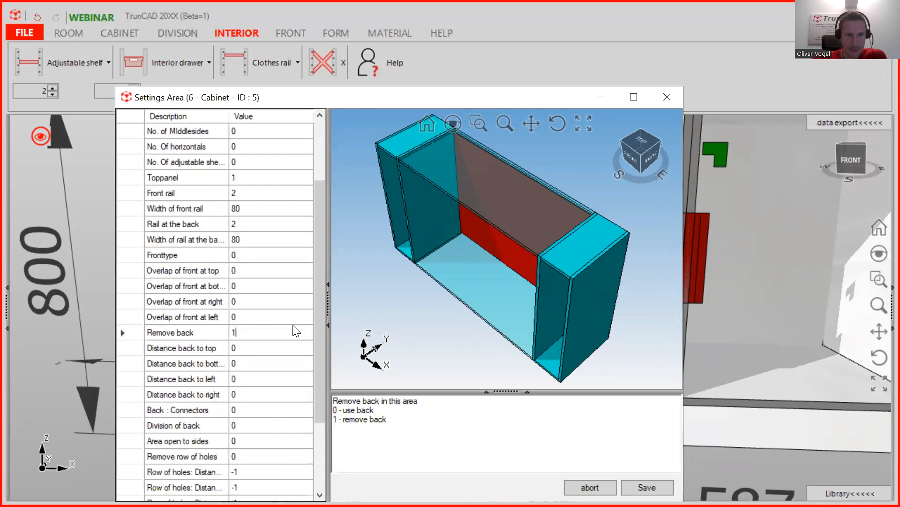
click(288, 332)
click(251, 442)
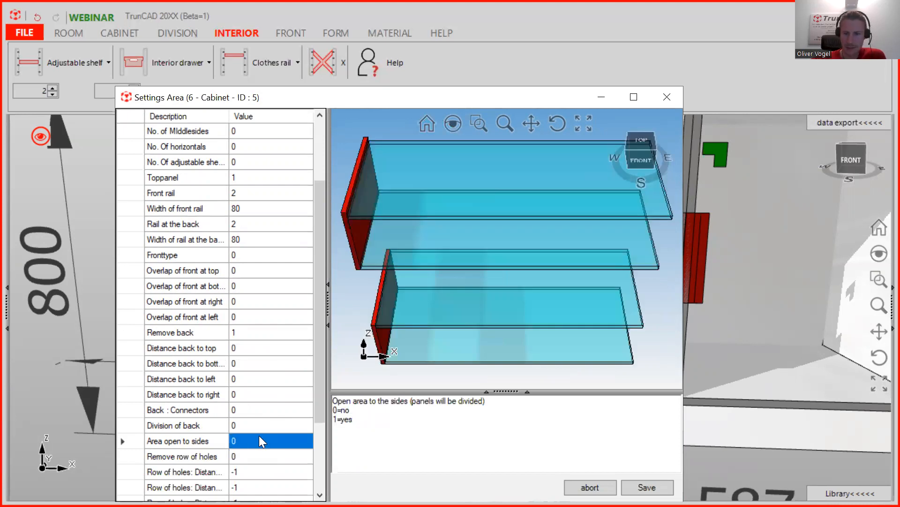
text(1)
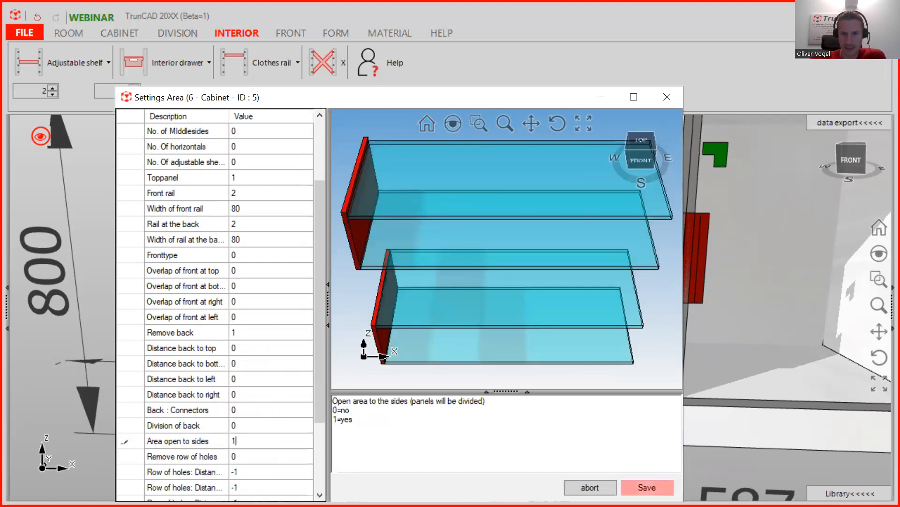
click(647, 486)
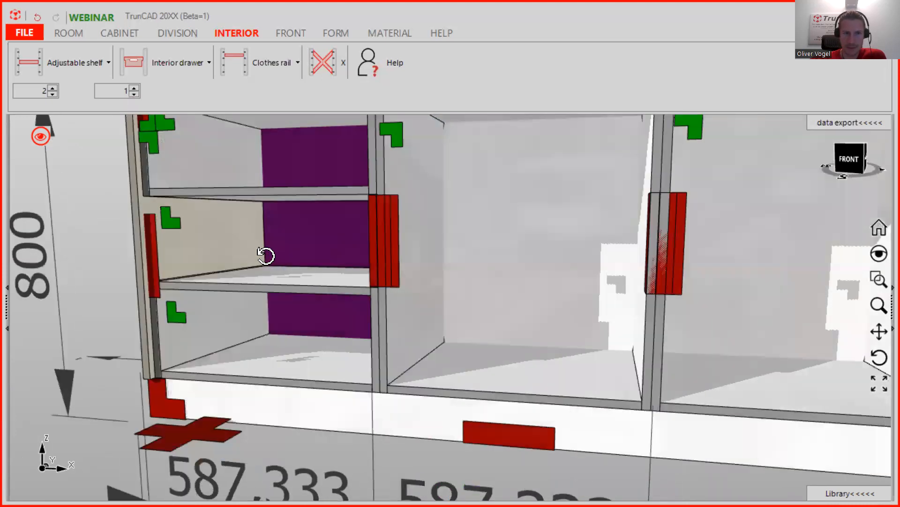
- View the island from behind to check the missing back panel, then switch to the CABINET tools
scroll(266, 254, up, 6)
middle_drag(257, 289, 233, 289)
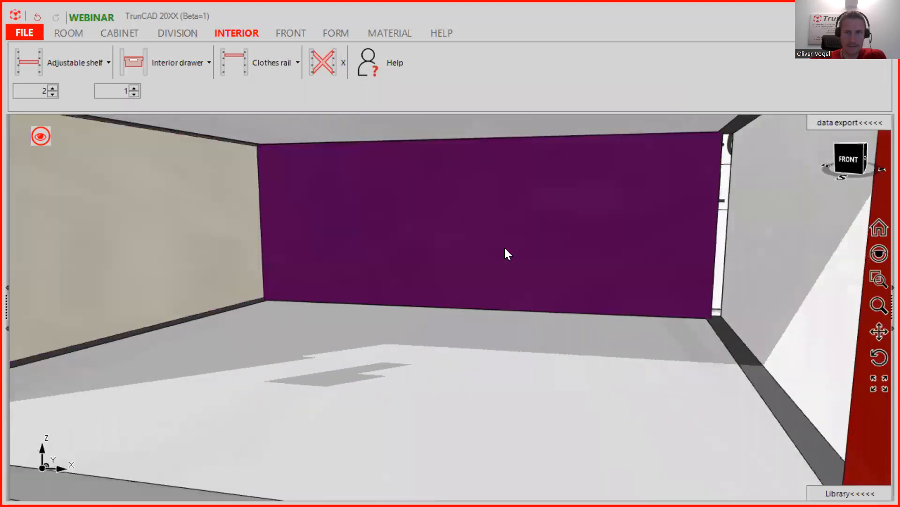
scroll(530, 252, down, 4)
scroll(580, 254, down, 3)
middle_drag(580, 253, 778, 250)
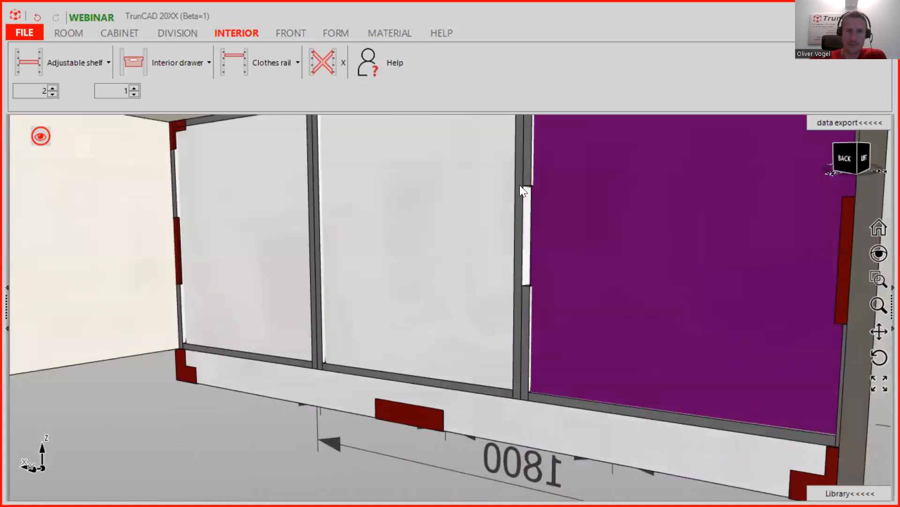
scroll(520, 185, up, 3)
scroll(368, 176, down, 3)
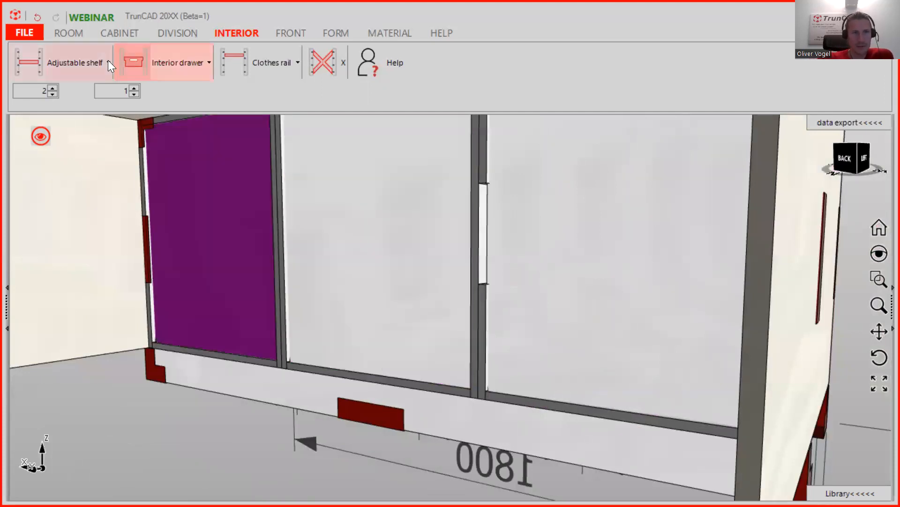
click(123, 36)
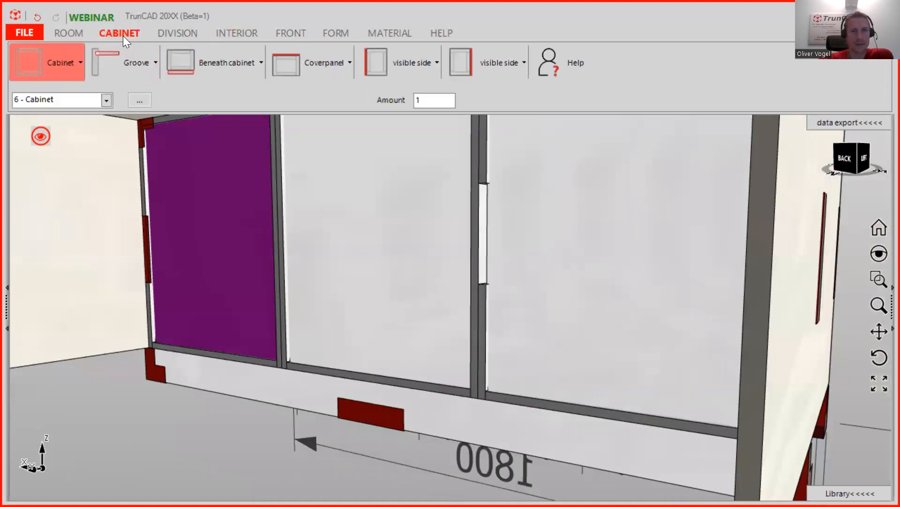
- Set the back panel's depth of division to 2 in the Groove options
click(127, 60)
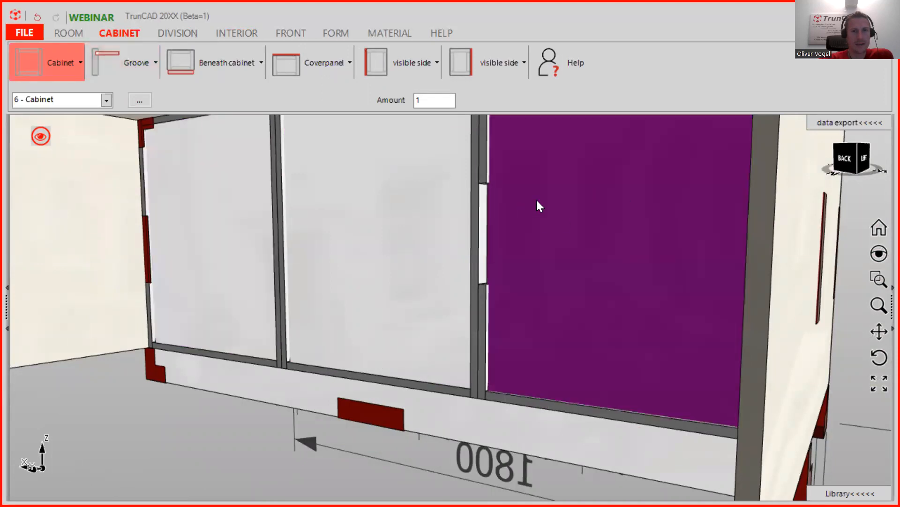
click(137, 60)
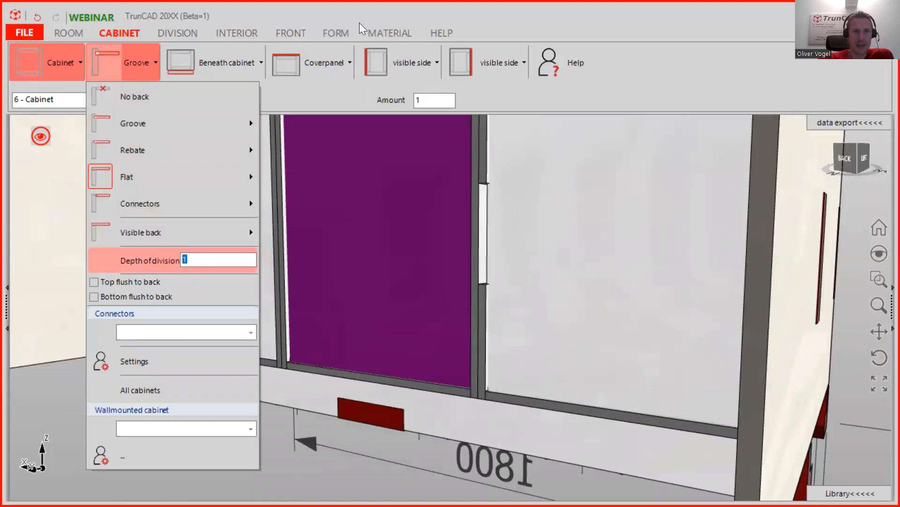
text(0)
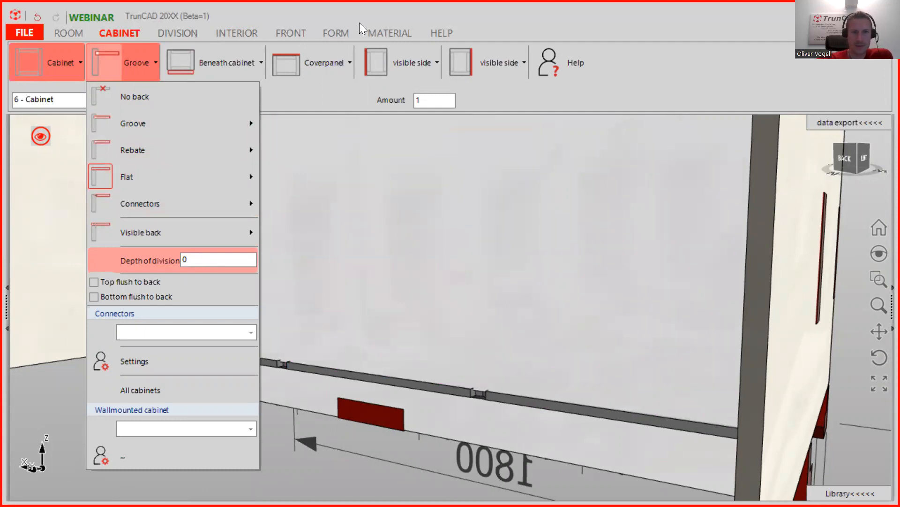
mouse_move(219, 225)
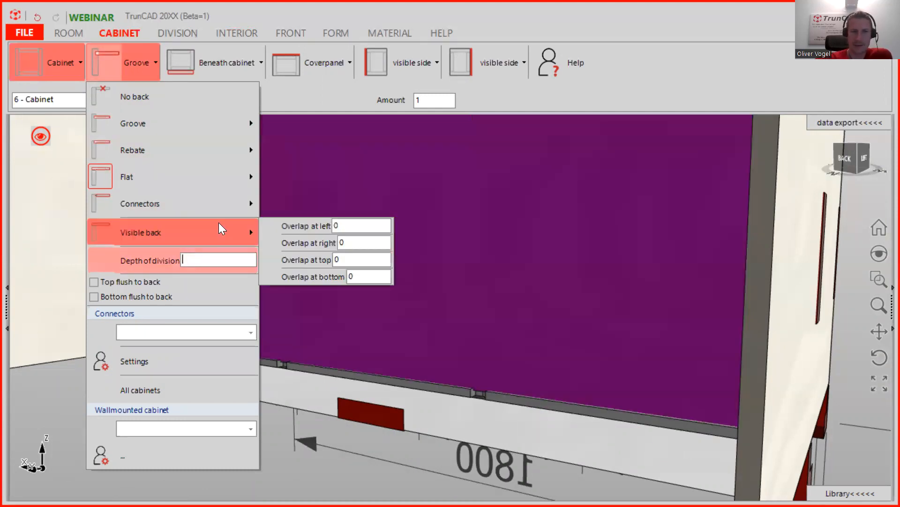
text(1)
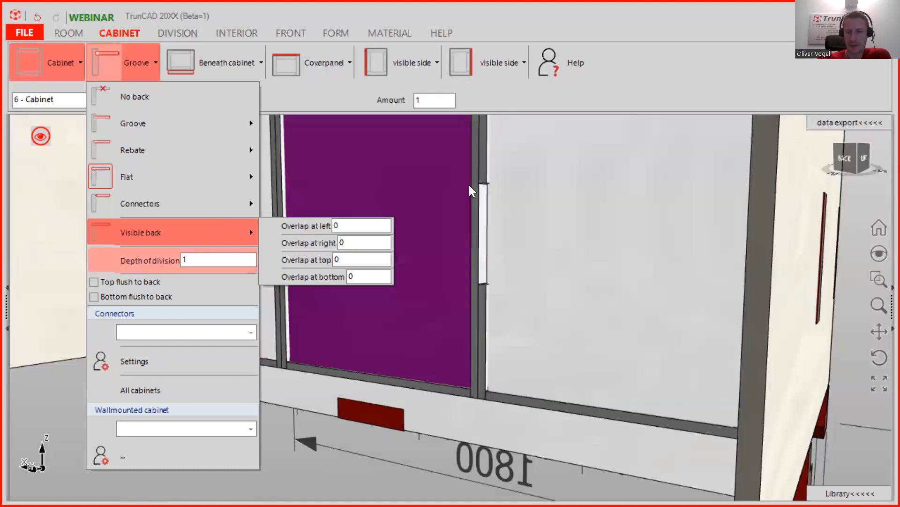
key(BackSpace)
text(2)
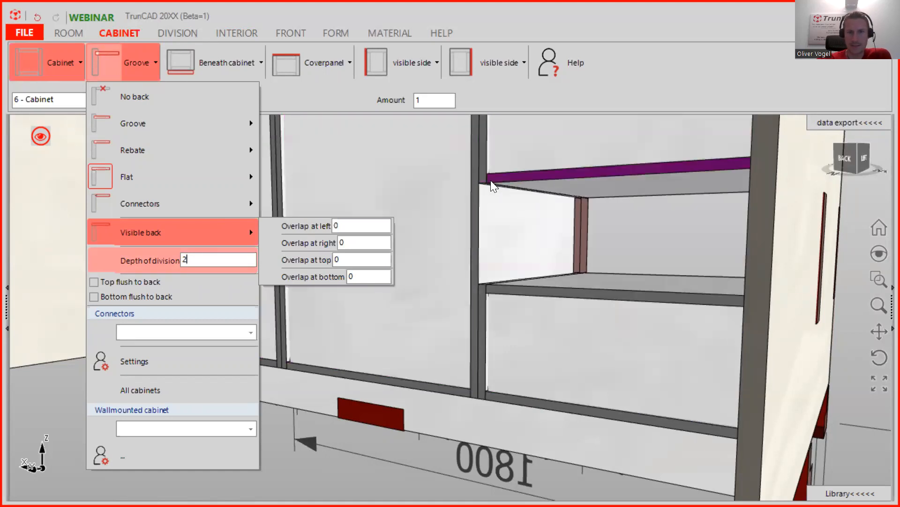
middle_drag(511, 222, 504, 197)
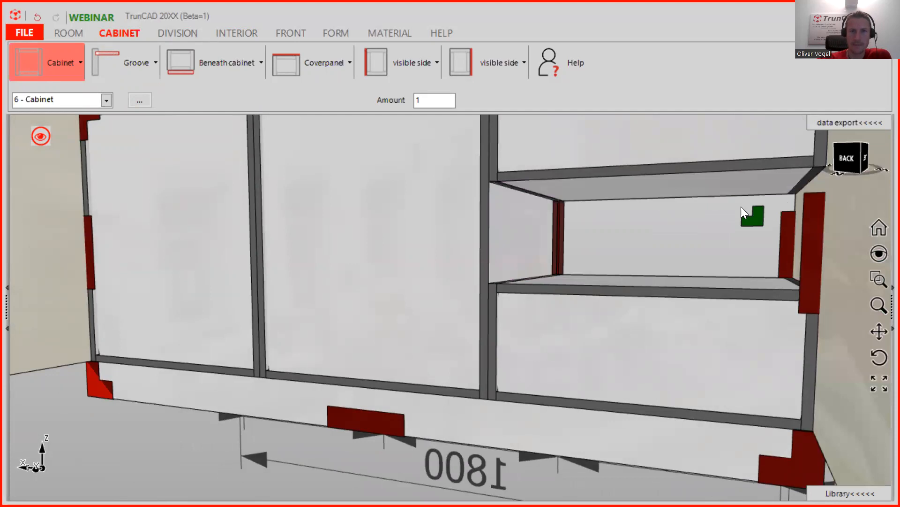
mouse_move(550, 243)
middle_down()
mouse_move(536, 249)
mouse_move(581, 257)
mouse_move(547, 258)
middle_up()
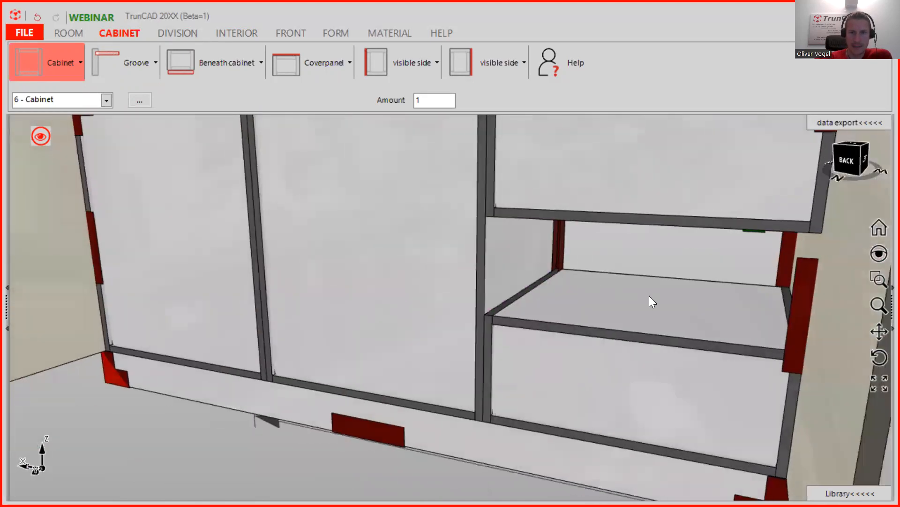
middle_drag(752, 297, 665, 264)
scroll(807, 288, down, 4)
middle_drag(603, 239, 450, 246)
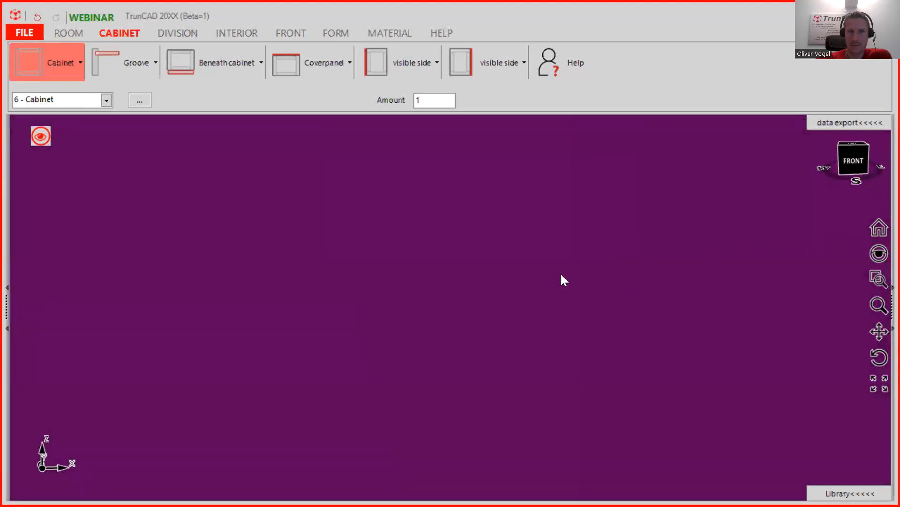
click(879, 230)
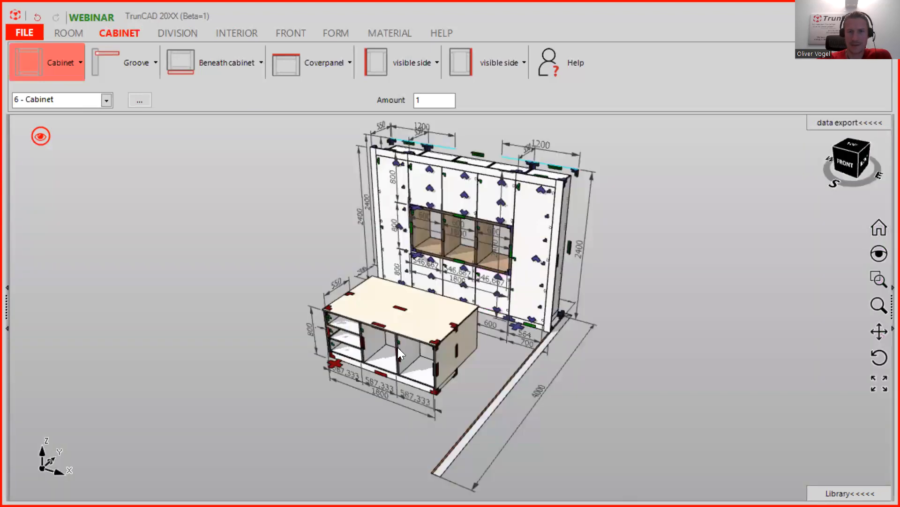
scroll(385, 366, up, 5)
middle_drag(384, 366, 395, 334)
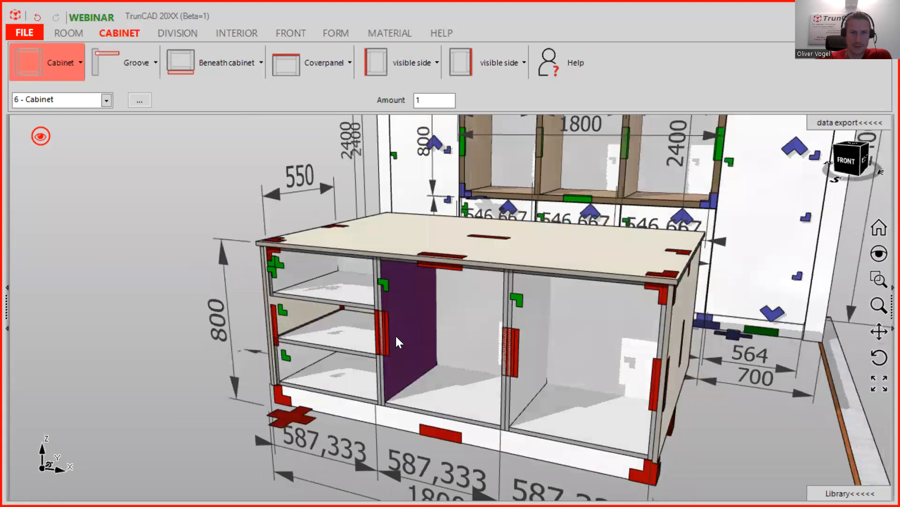
scroll(393, 331, down, 3)
scroll(359, 314, up, 2)
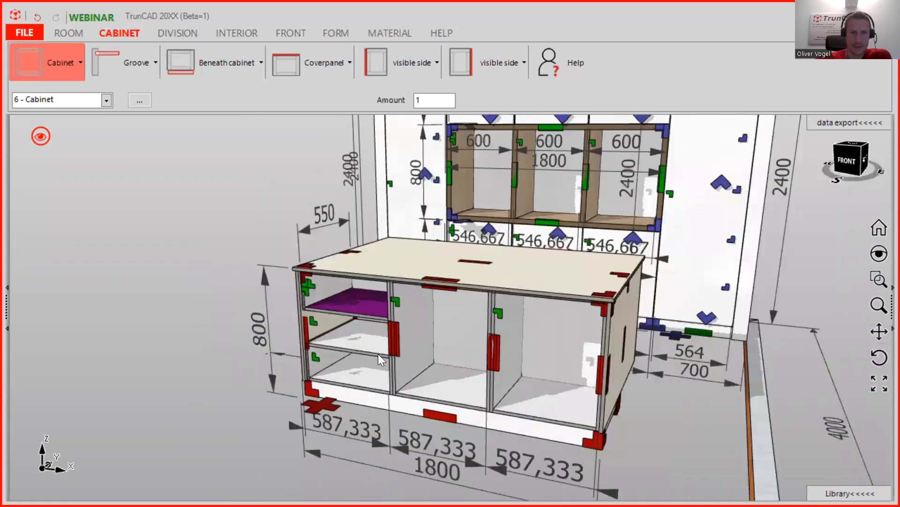
- Zoom in and delete the stray panel at the left compartment's back corner
scroll(370, 340, up, 3)
scroll(371, 366, up, 6)
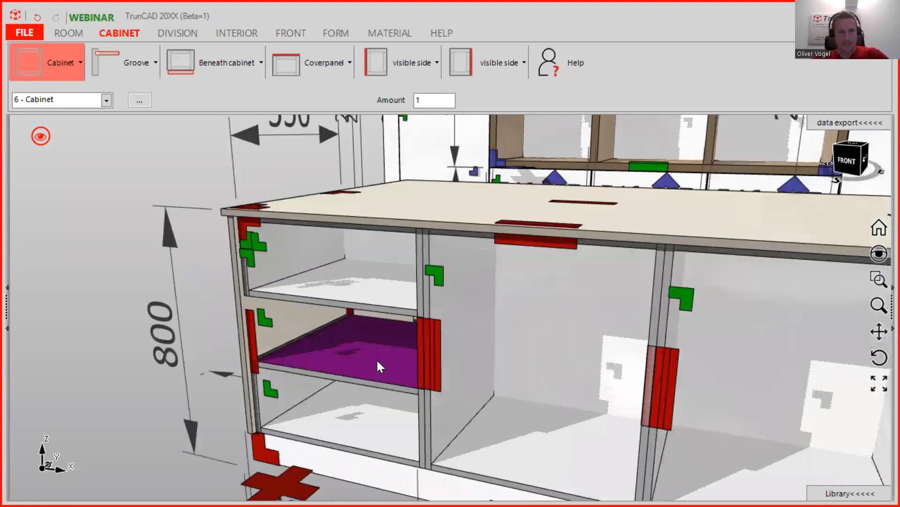
scroll(378, 297, up, 6)
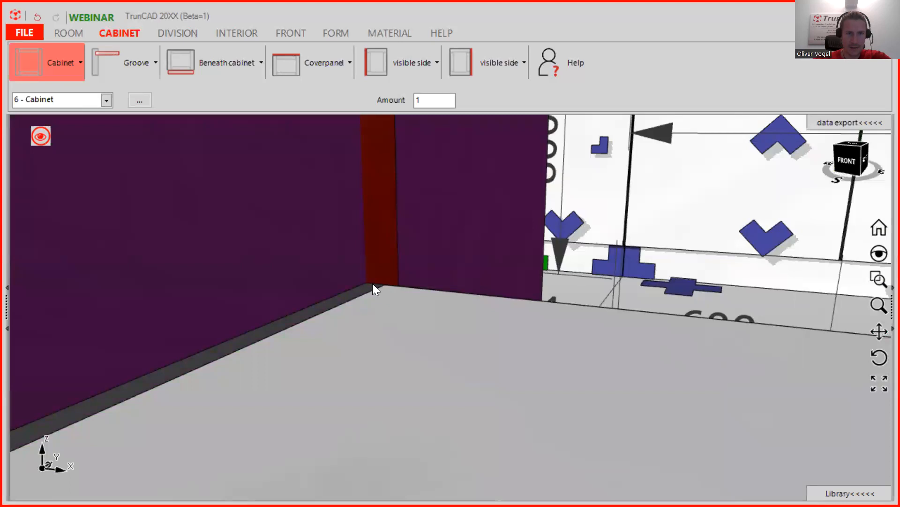
click(379, 284)
scroll(380, 284, down, 2)
scroll(380, 284, up, 3)
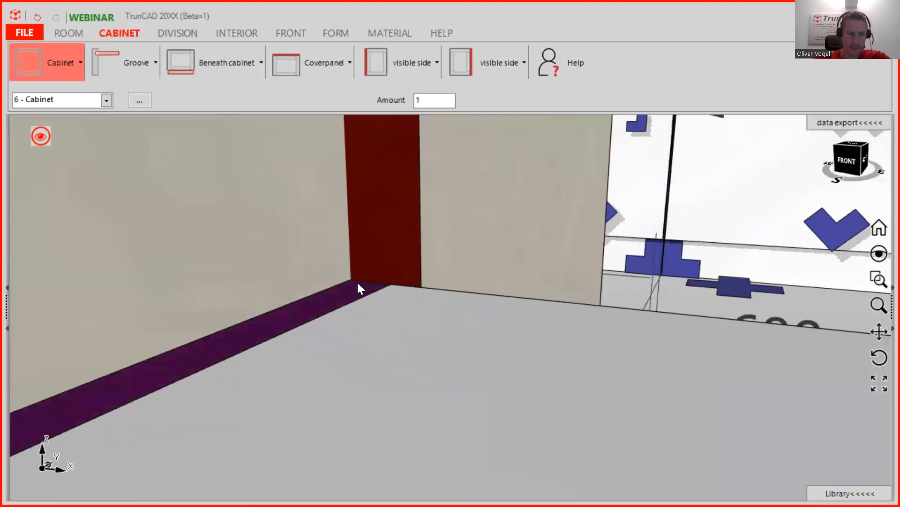
key(Delete)
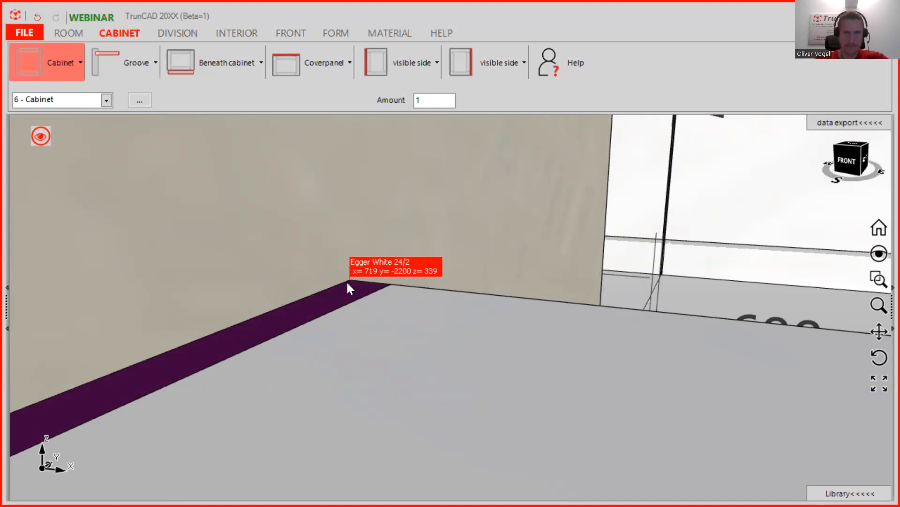
- Check the cabinet base marker's distance to bottom, leaving it unchanged
scroll(370, 294, down, 5)
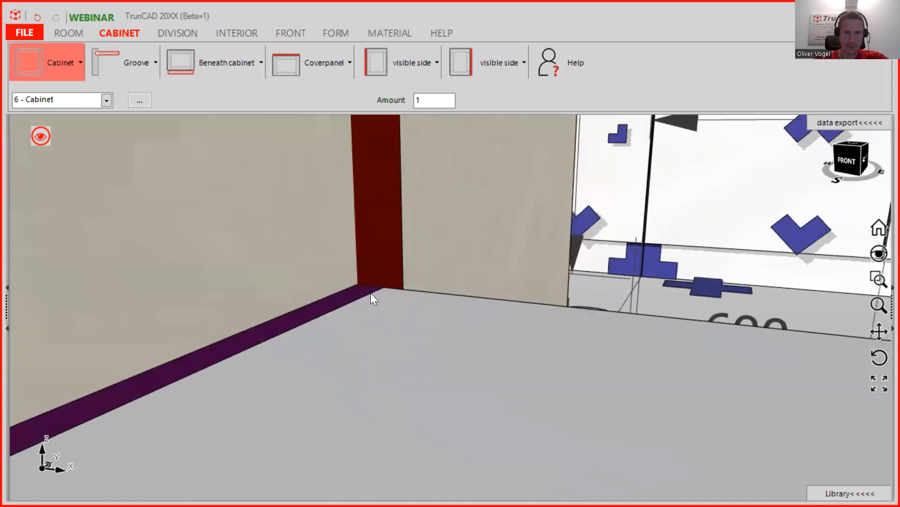
scroll(368, 294, down, 3)
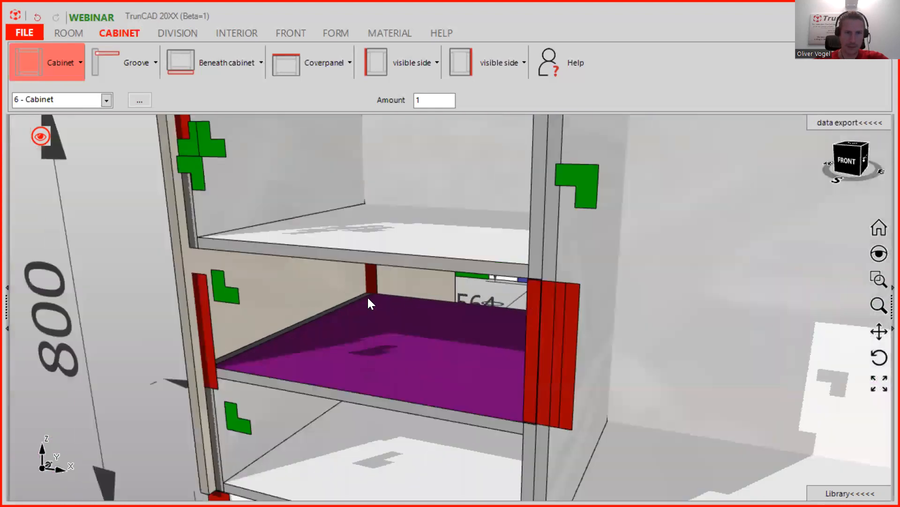
scroll(363, 319, down, 2)
mouse_move(360, 334)
middle_down()
mouse_move(426, 297)
mouse_move(356, 398)
middle_up()
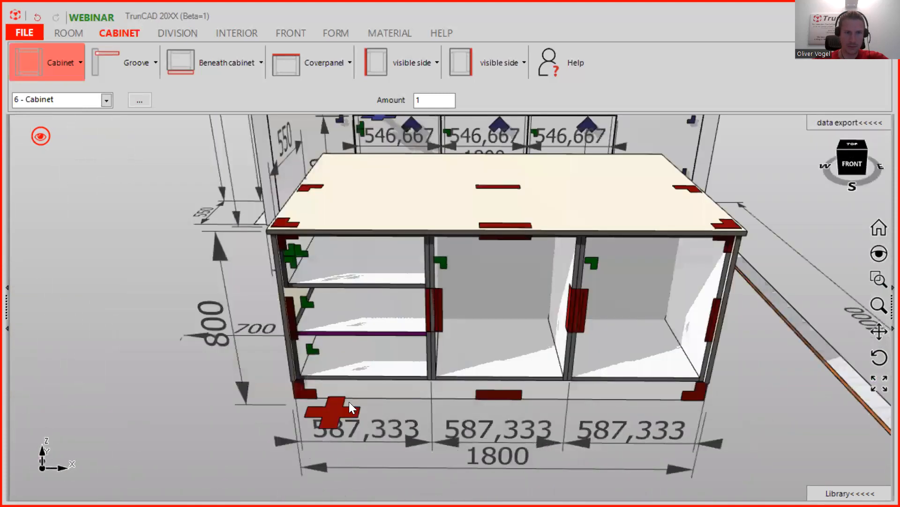
click(333, 411)
click(467, 432)
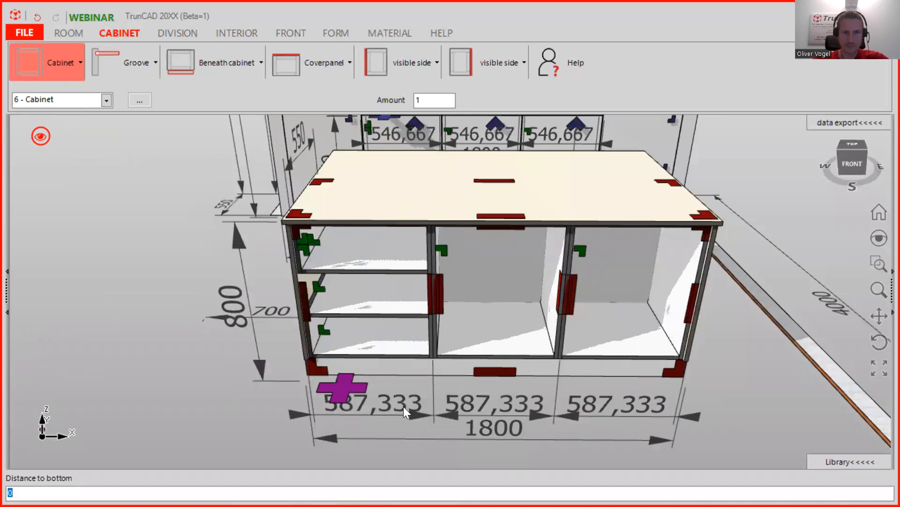
key(Return)
- Pick the left compartment's middle opening to preview a new cabinet
mouse_move(361, 285)
middle_down()
mouse_move(357, 301)
mouse_move(351, 295)
middle_up()
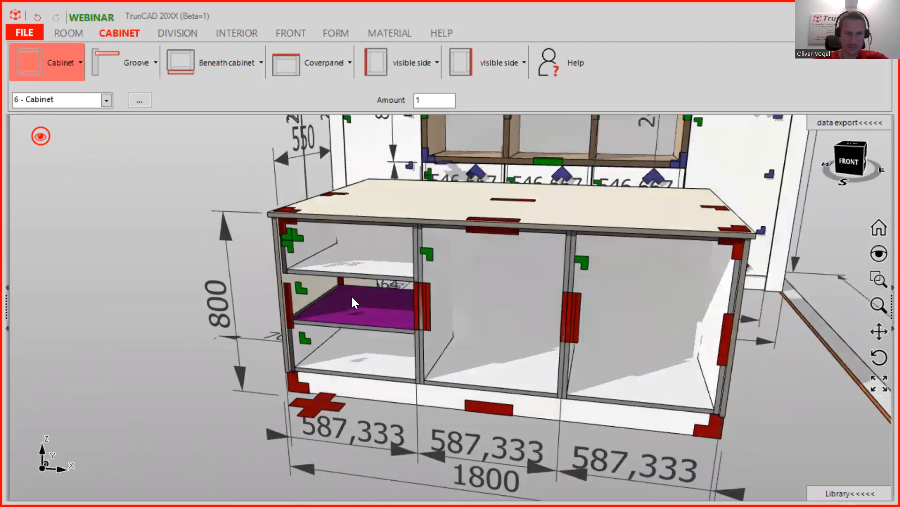
scroll(351, 295, up, 5)
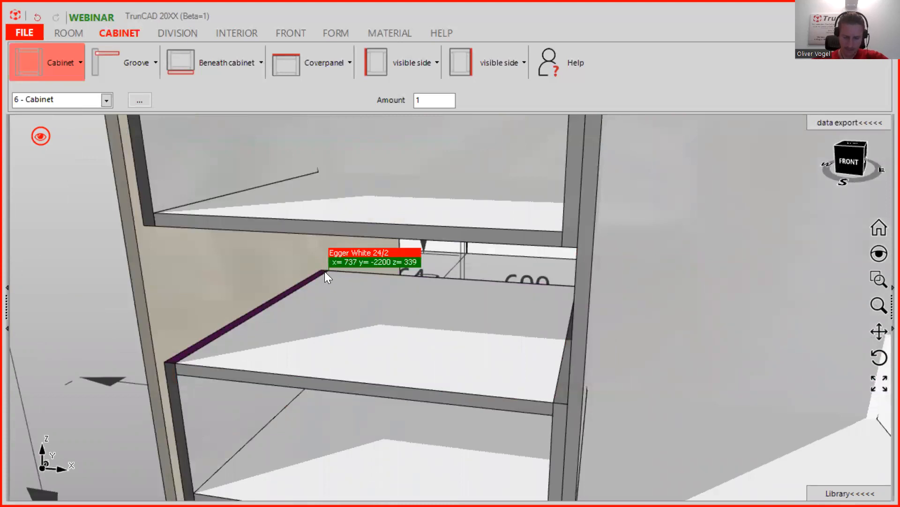
click(325, 271)
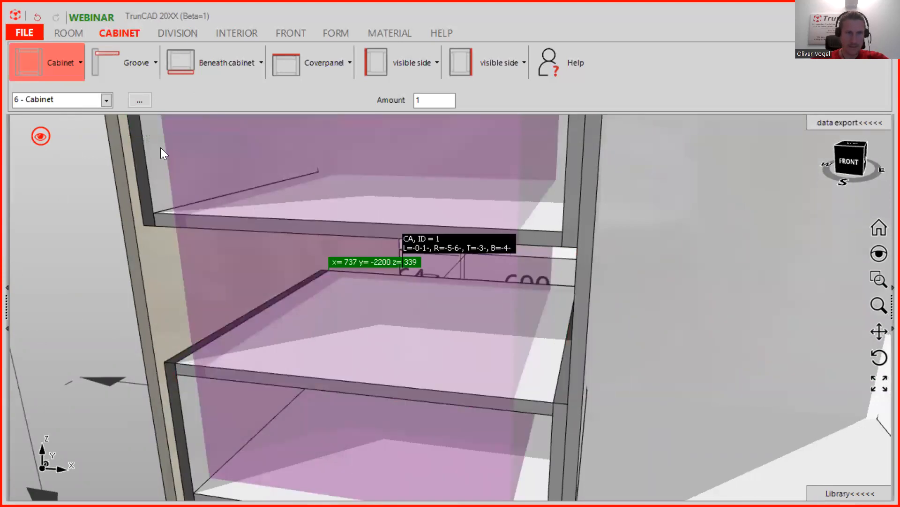
- Set distance to bottom 339 and distance left 699, then place the cabinet in the compartment
click(61, 63)
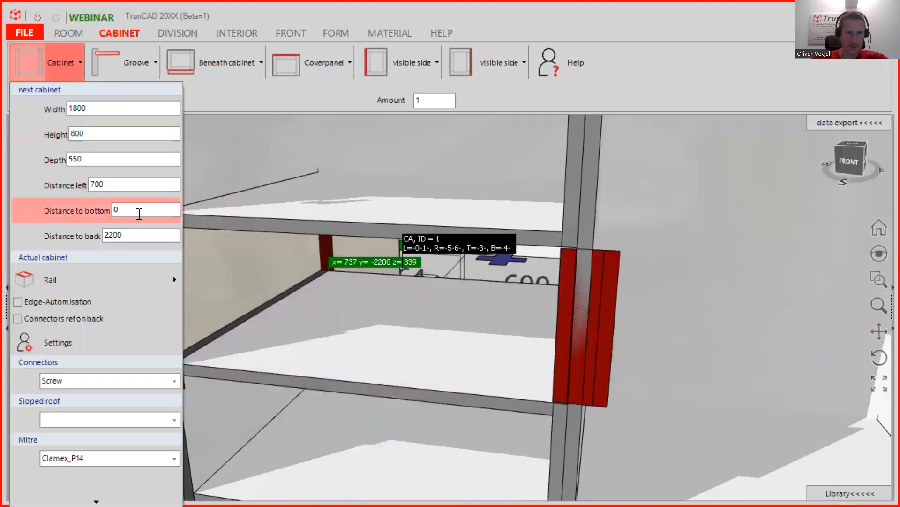
drag(133, 211, 104, 207)
text(339)
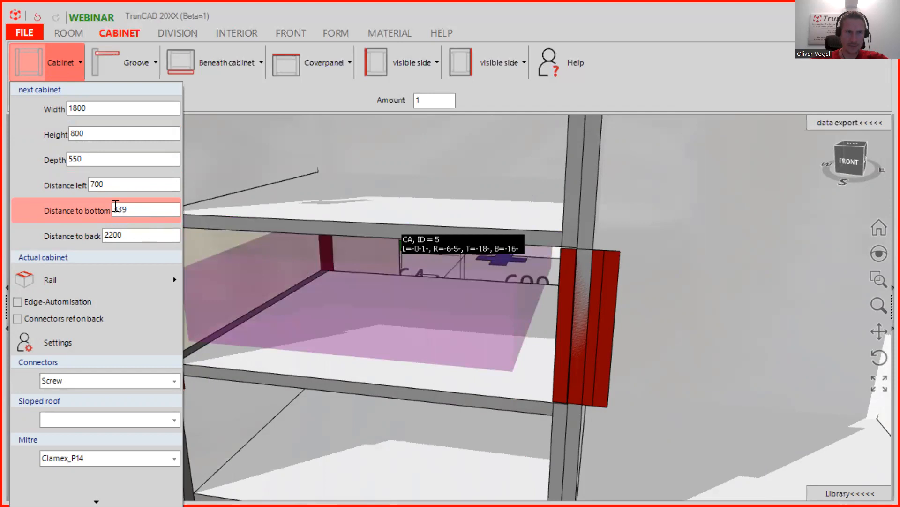
double_click(125, 185)
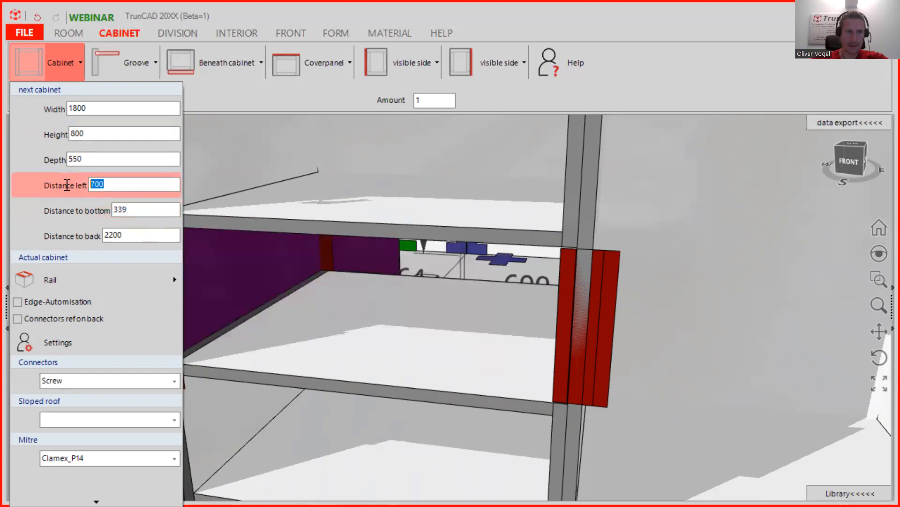
text(699)
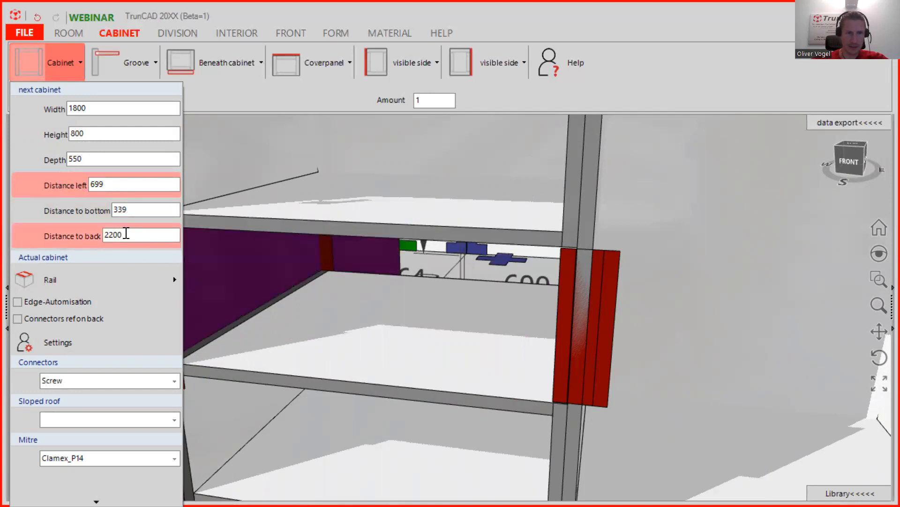
scroll(363, 266, down, 5)
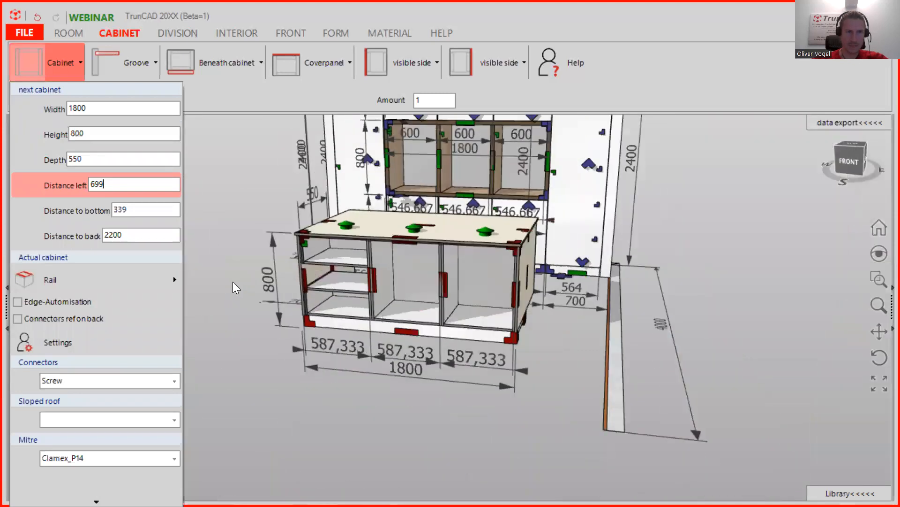
scroll(314, 262, up, 3)
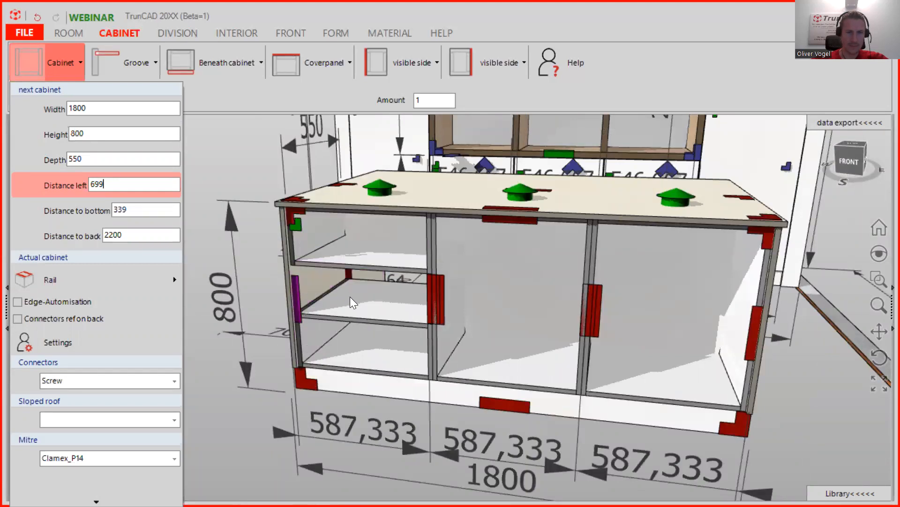
scroll(347, 305, up, 3)
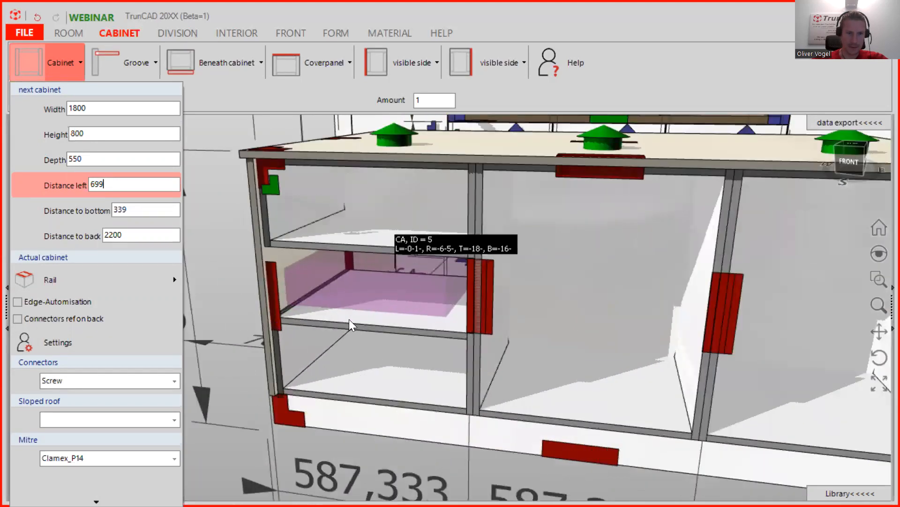
click(340, 323)
scroll(291, 378, up, 5)
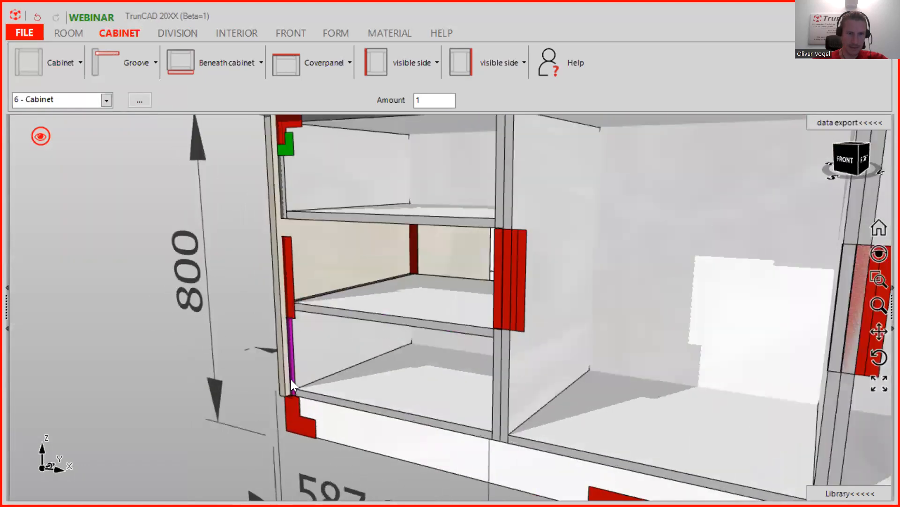
scroll(285, 402, up, 5)
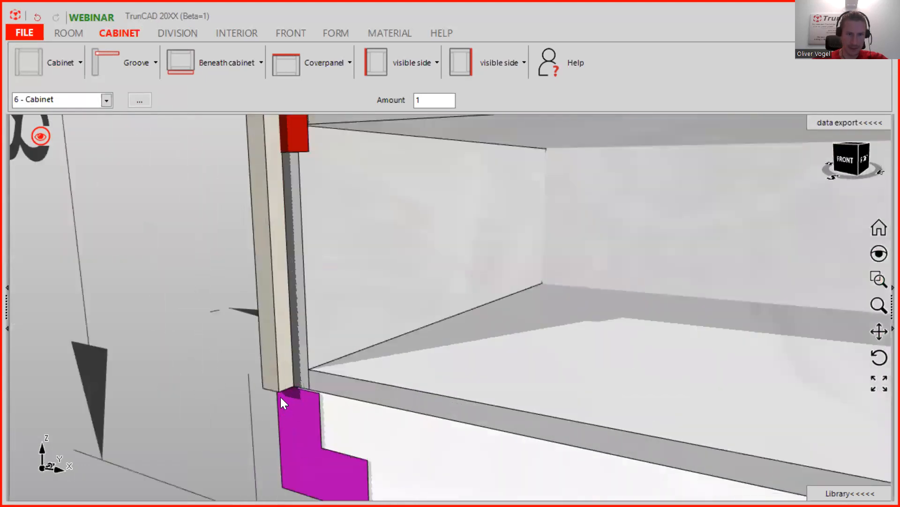
click(281, 388)
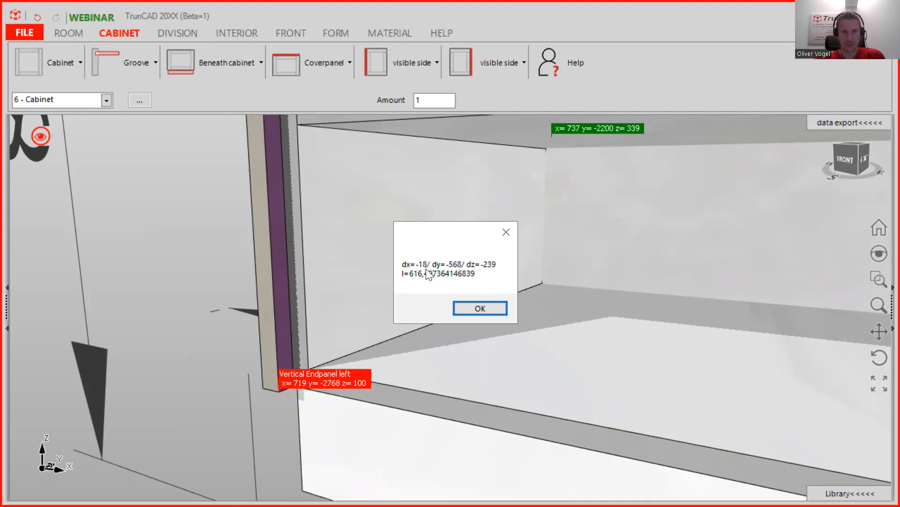
click(489, 309)
scroll(509, 296, down, 5)
scroll(508, 296, up, 3)
scroll(530, 281, down, 8)
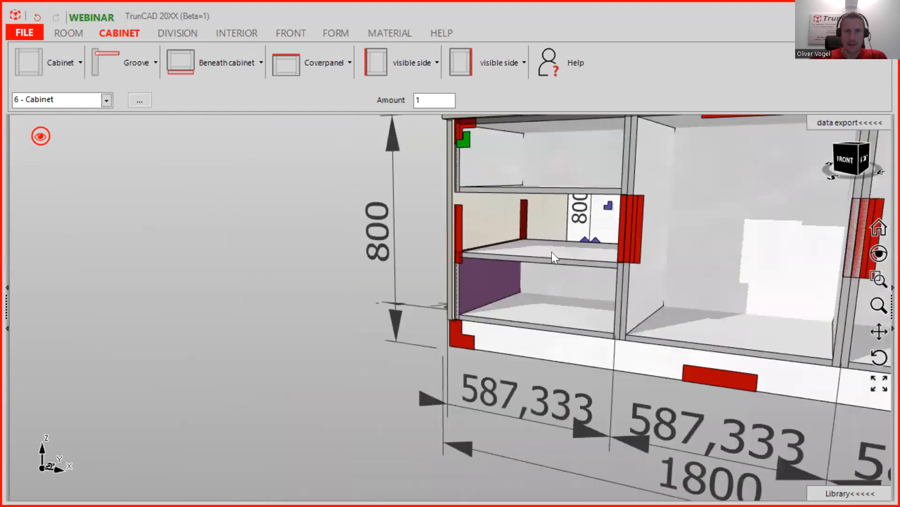
middle_drag(581, 251, 565, 169)
middle_drag(623, 177, 504, 173)
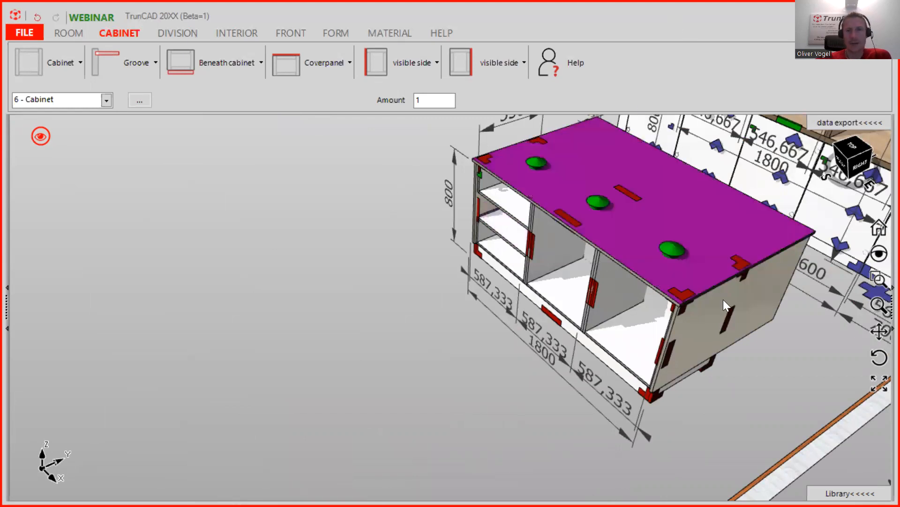
mouse_move(723, 299)
middle_down()
mouse_move(668, 225)
mouse_move(727, 287)
middle_up()
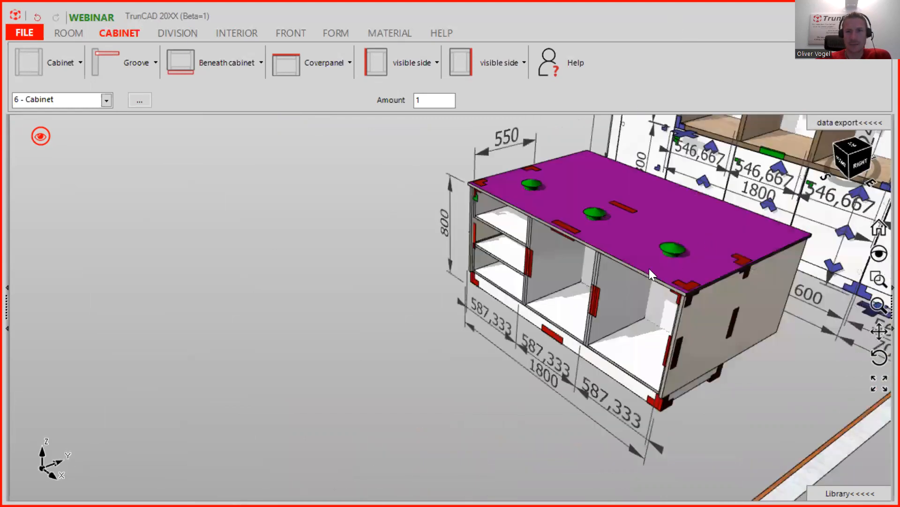
scroll(668, 267, up, 4)
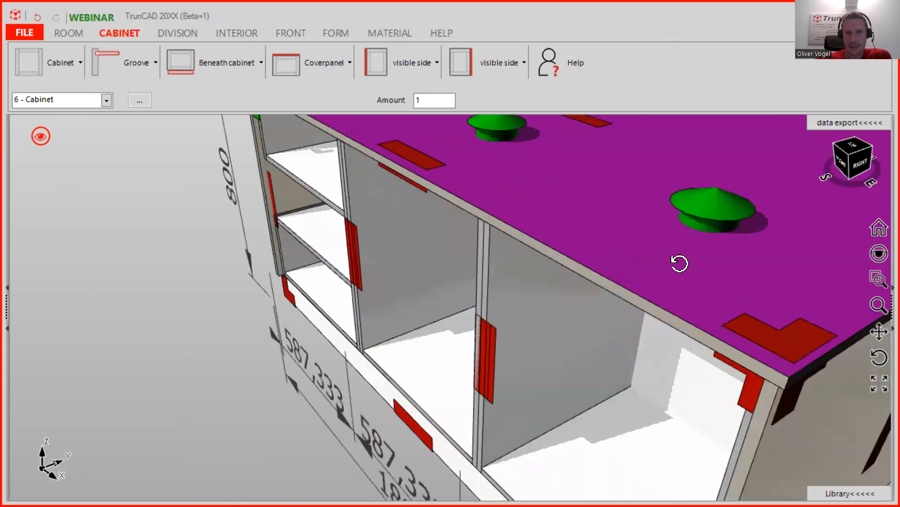
middle_drag(679, 263, 668, 242)
scroll(639, 227, down, 5)
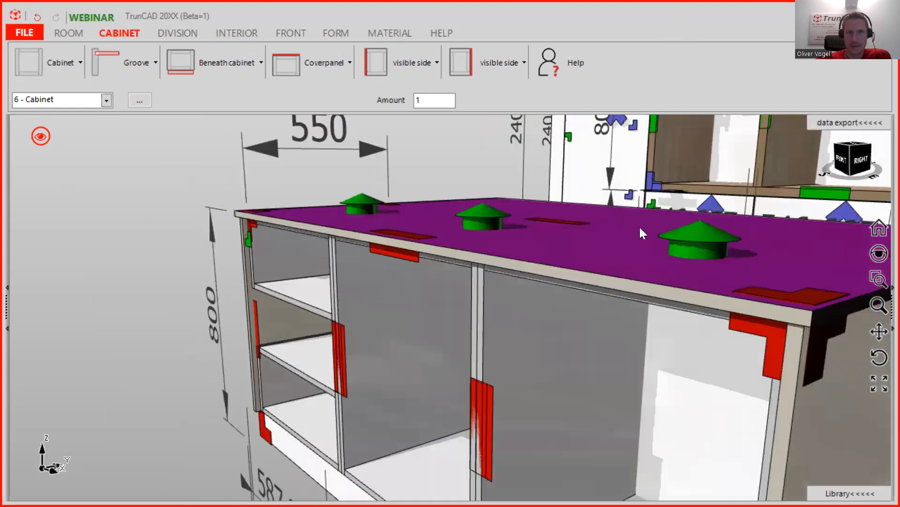
scroll(710, 223, up, 5)
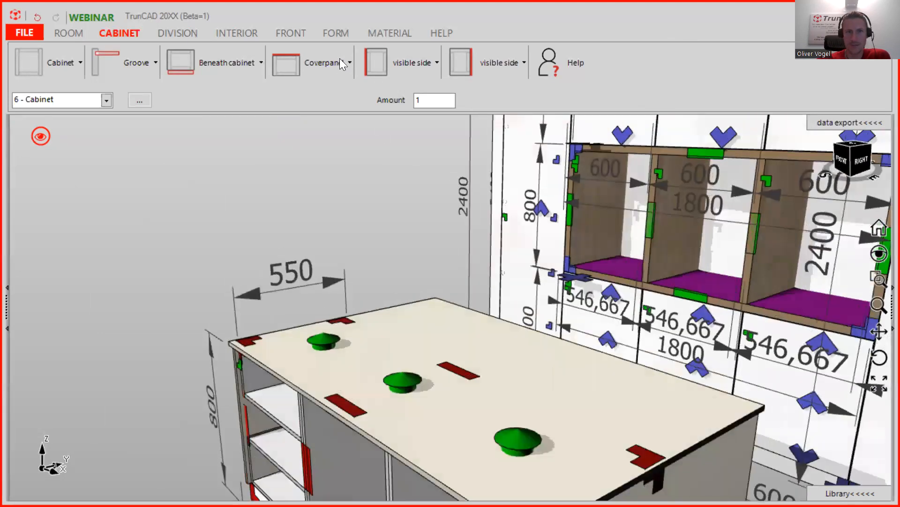
- Filter materials to 40 mm and drag Egger H1145 onto the low cabinet's worktop
click(388, 34)
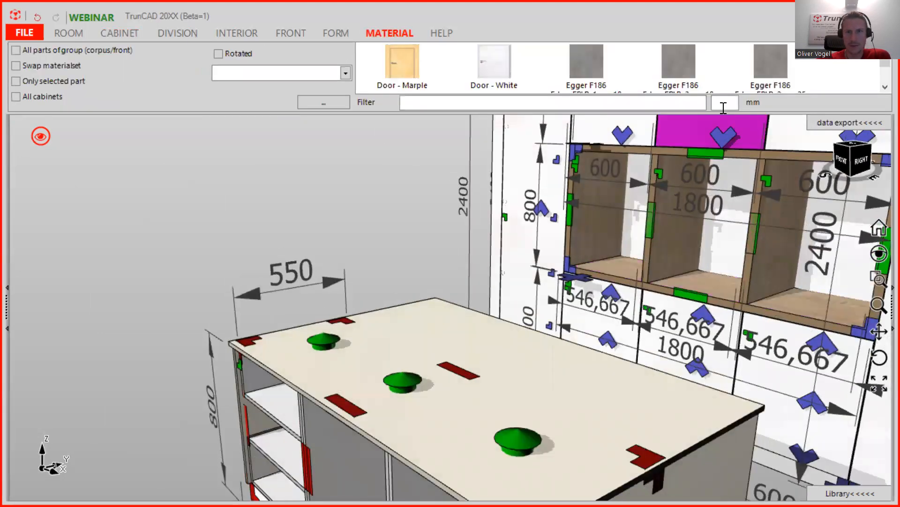
scroll(373, 325, down, 2)
scroll(402, 373, down, 5)
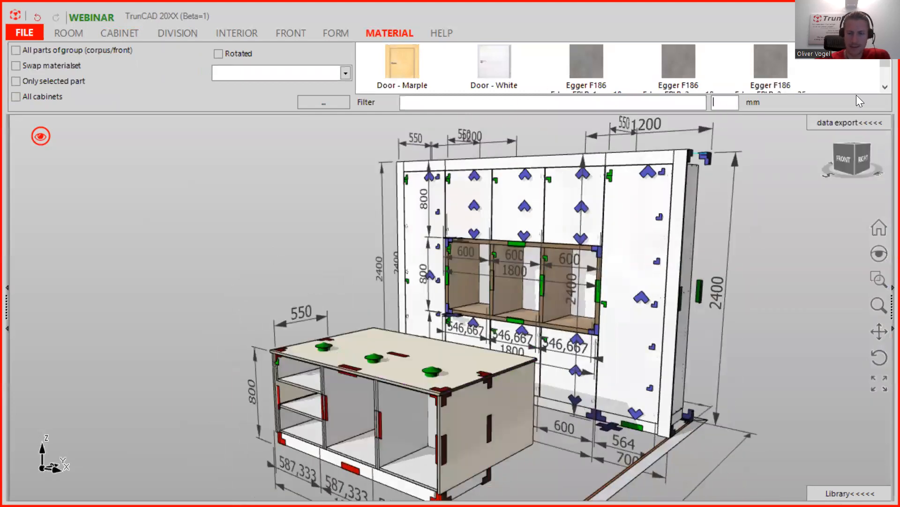
text(40)
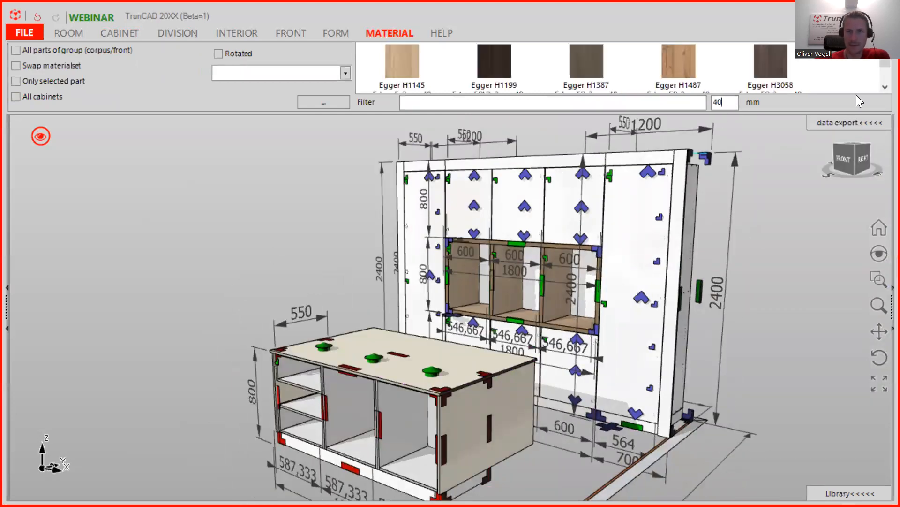
drag(403, 57, 454, 361)
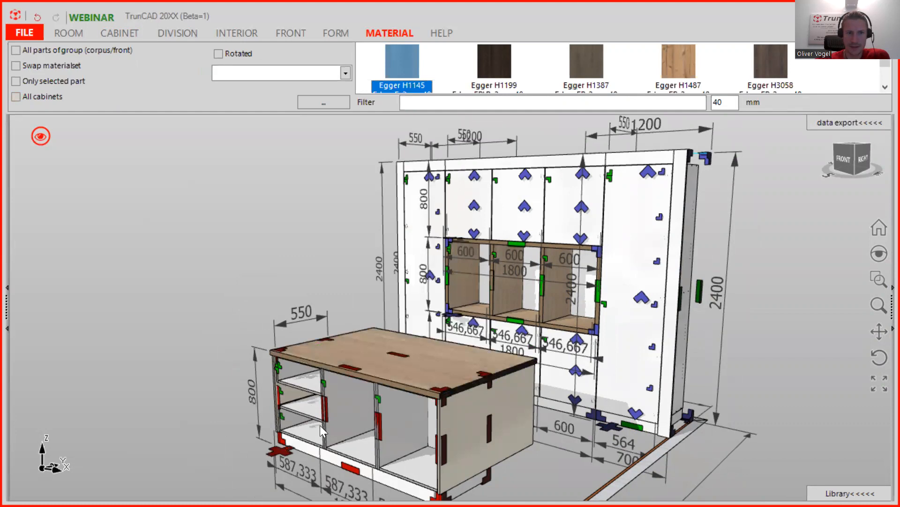
scroll(321, 402, up, 4)
scroll(315, 395, down, 4)
middle_drag(314, 395, 401, 278)
scroll(472, 219, up, 5)
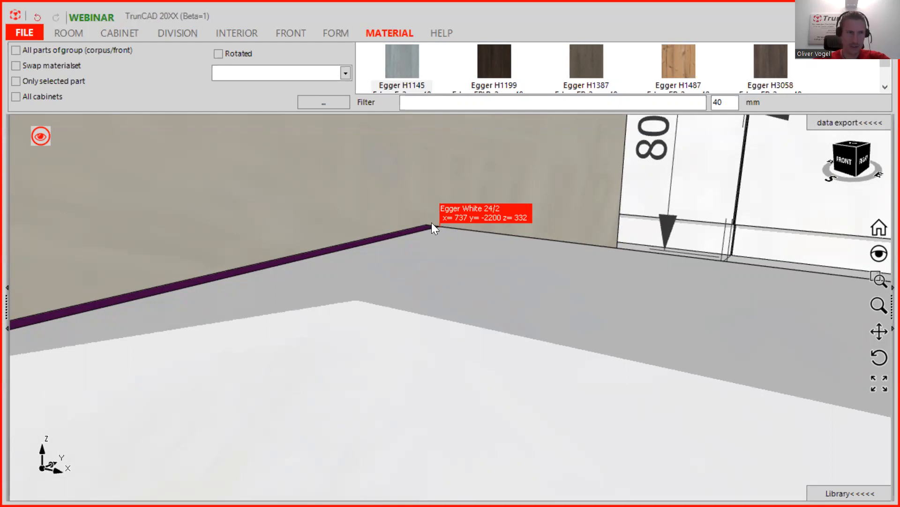
- Change the next cabinet's distance to bottom to 332
click(118, 34)
click(57, 62)
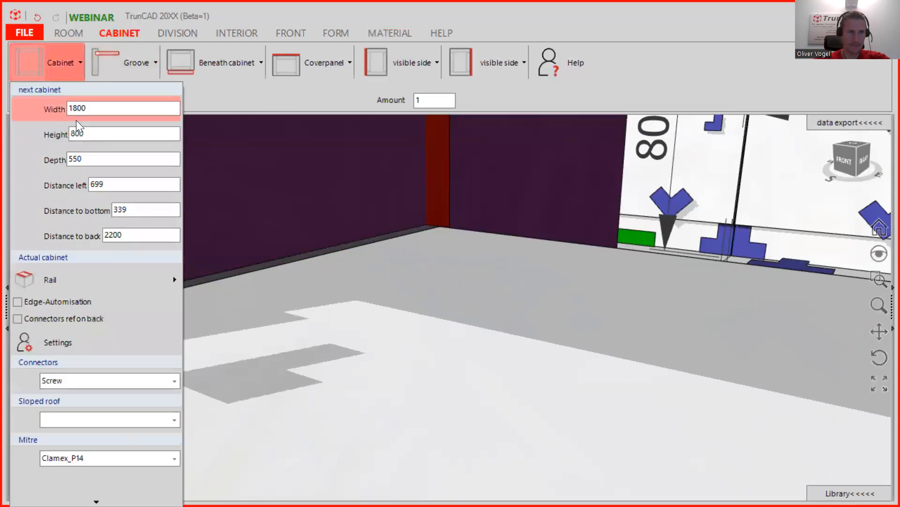
click(126, 209)
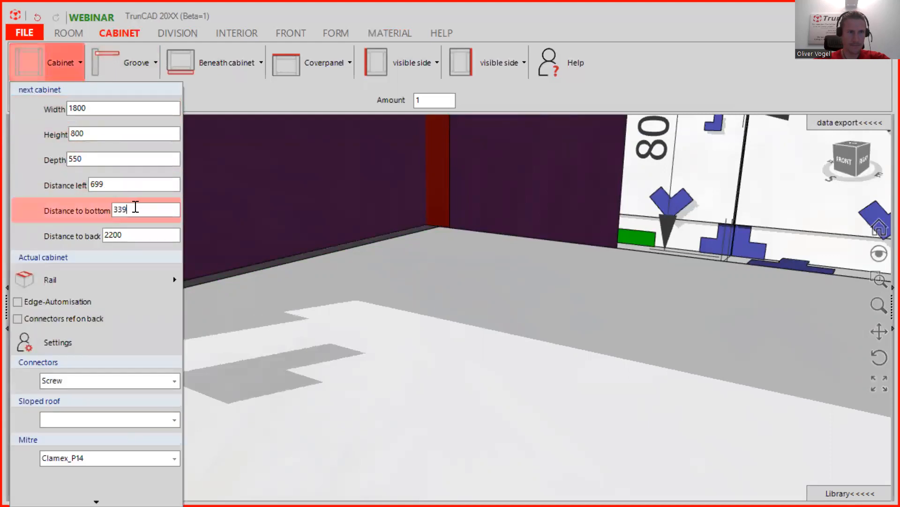
key(BackSpace)
text(2)
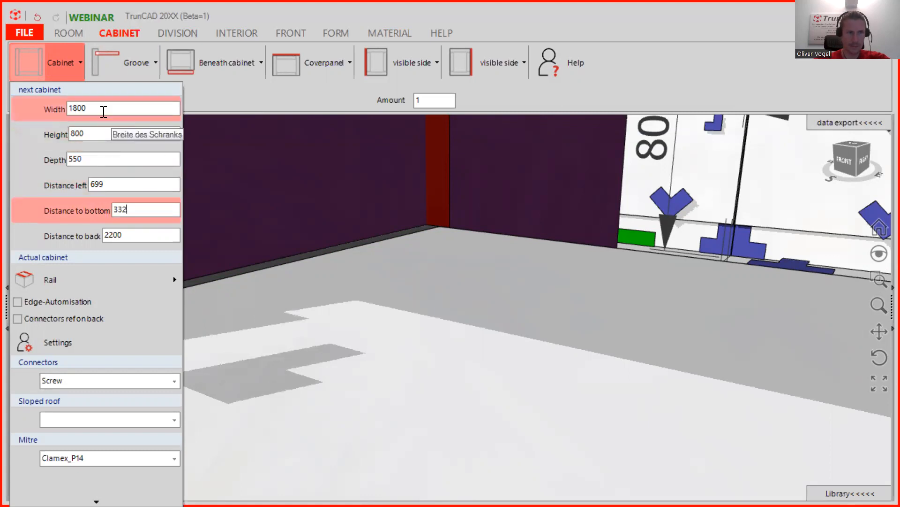
scroll(445, 329, down, 1)
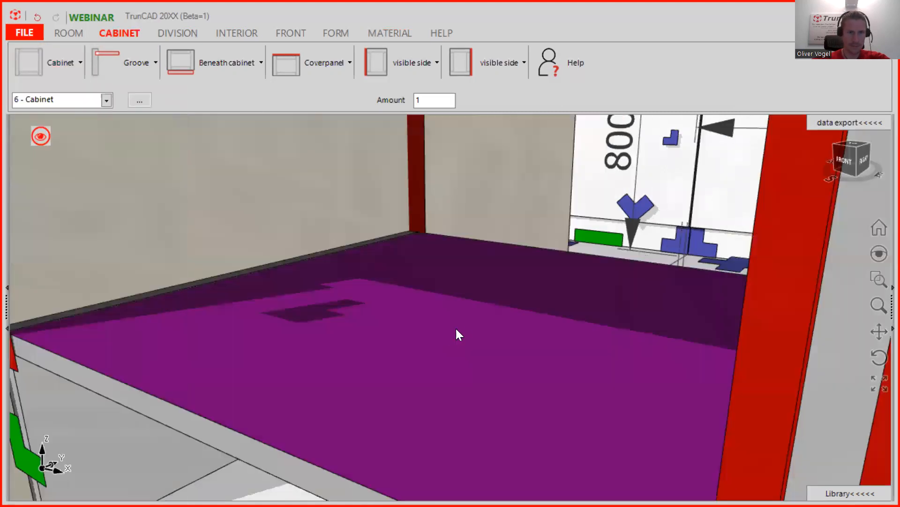
scroll(530, 339, down, 3)
middle_drag(530, 339, 579, 333)
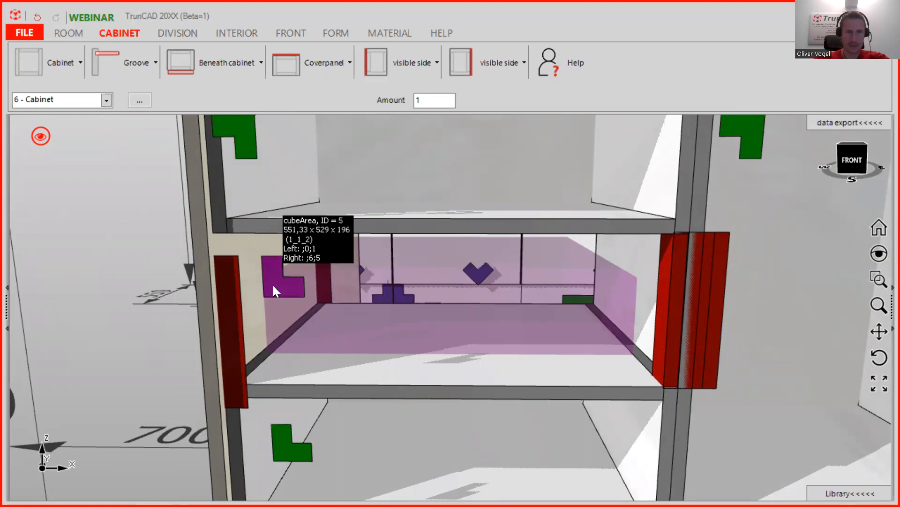
- Set the next cabinet's height to 196
click(72, 60)
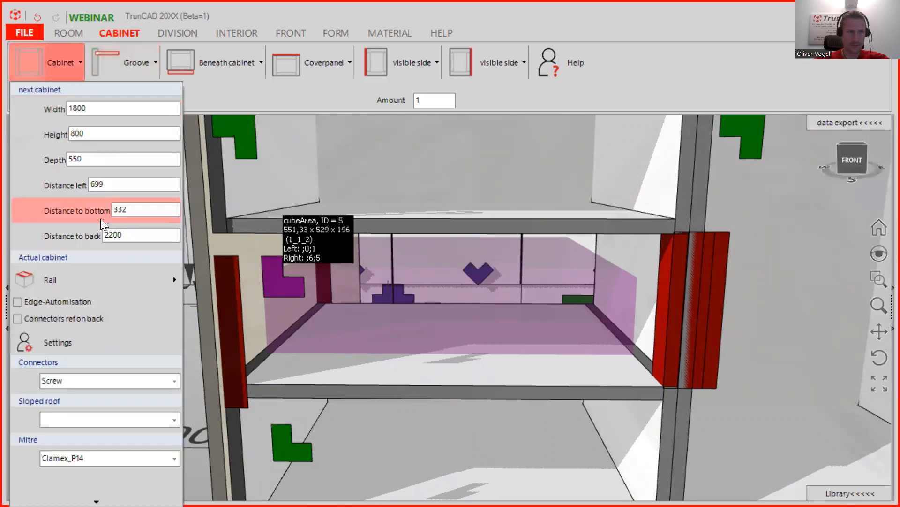
click(100, 133)
text(196)
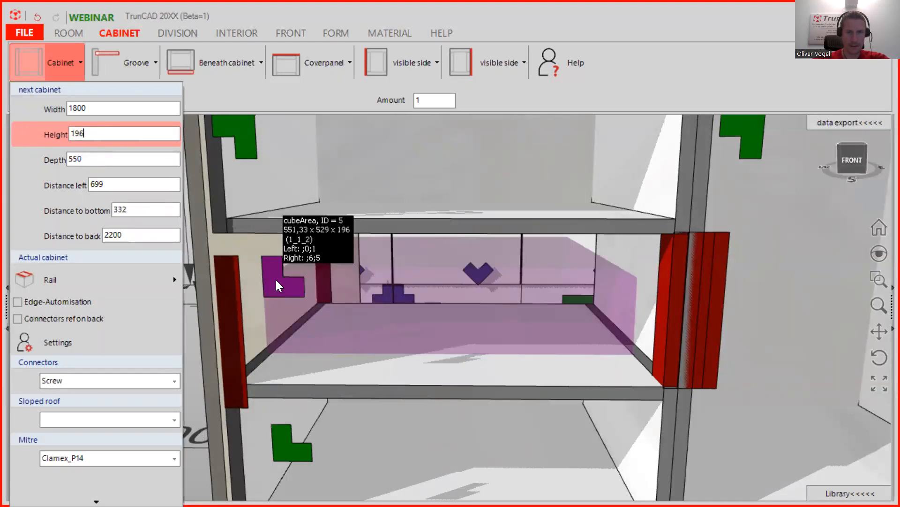
scroll(276, 279, down, 4)
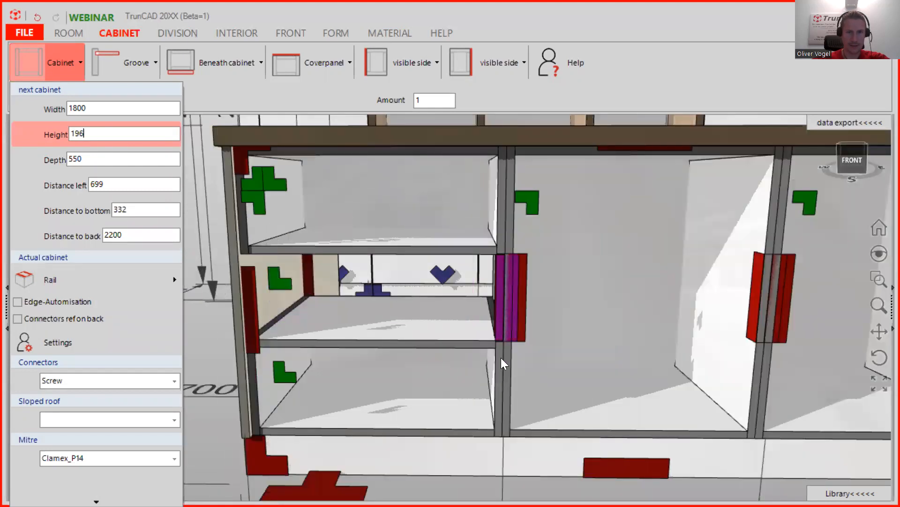
scroll(501, 358, down, 3)
scroll(501, 358, up, 4)
scroll(503, 395, down, 4)
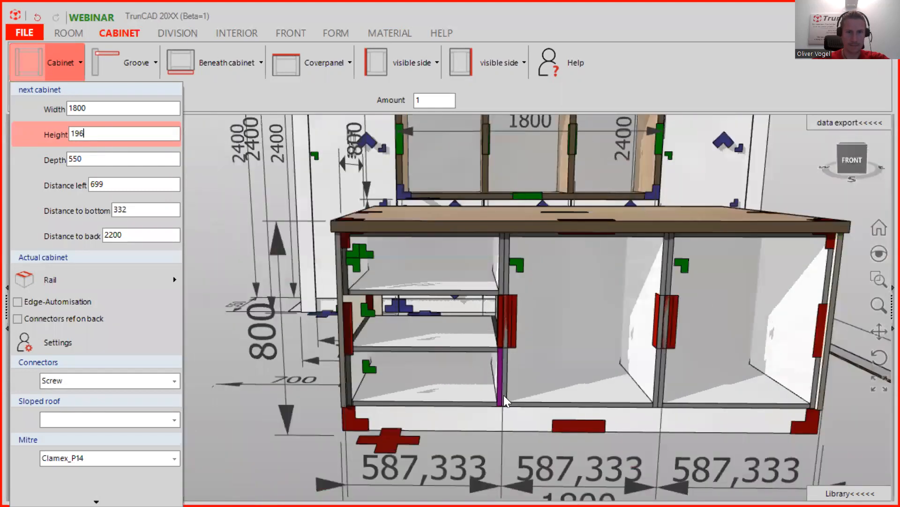
scroll(498, 356, up, 6)
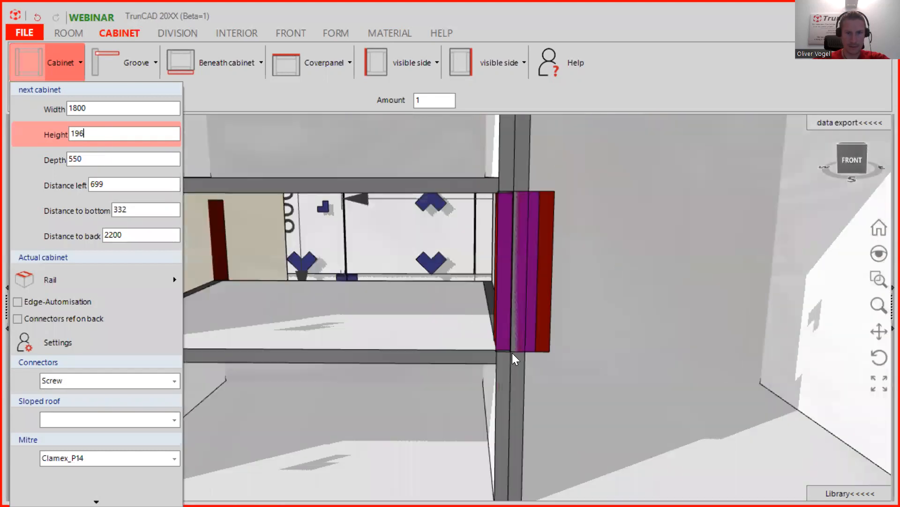
scroll(463, 343, up, 4)
middle_drag(463, 343, 458, 317)
- Measure the lower opening from divider to end panel, reading dx = -606.33 mm
scroll(552, 389, down, 5)
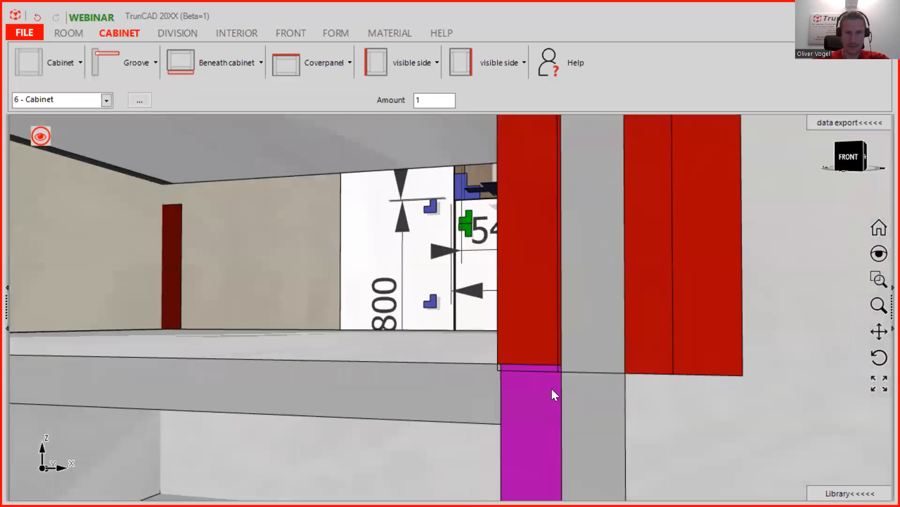
scroll(552, 394, down, 4)
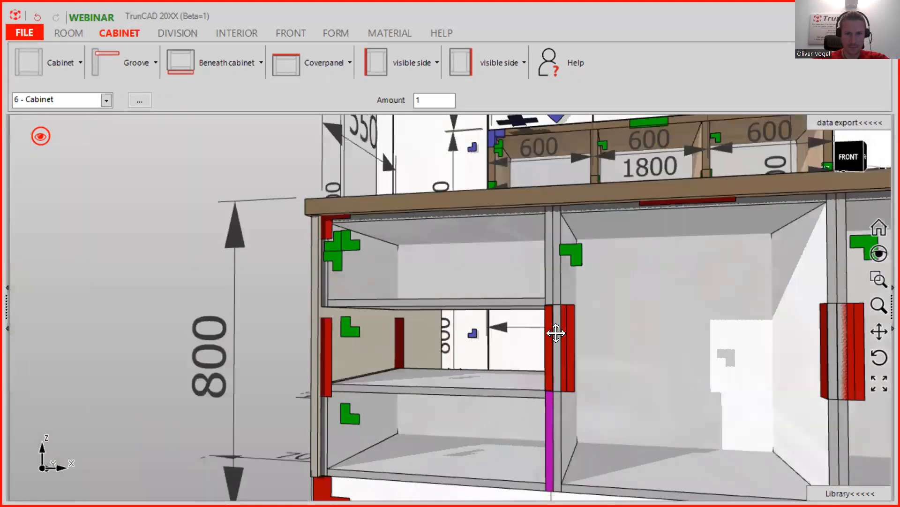
scroll(556, 408, up, 4)
scroll(558, 432, up, 3)
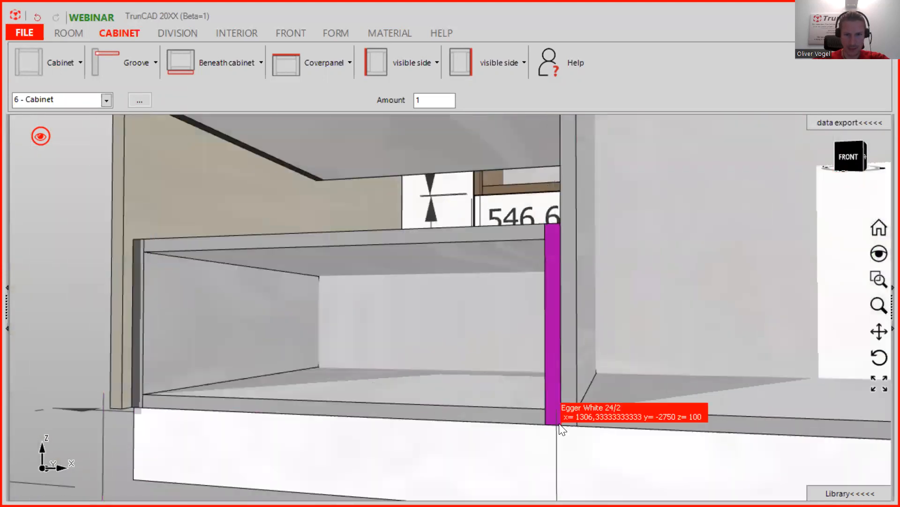
middle_drag(182, 403, 130, 409)
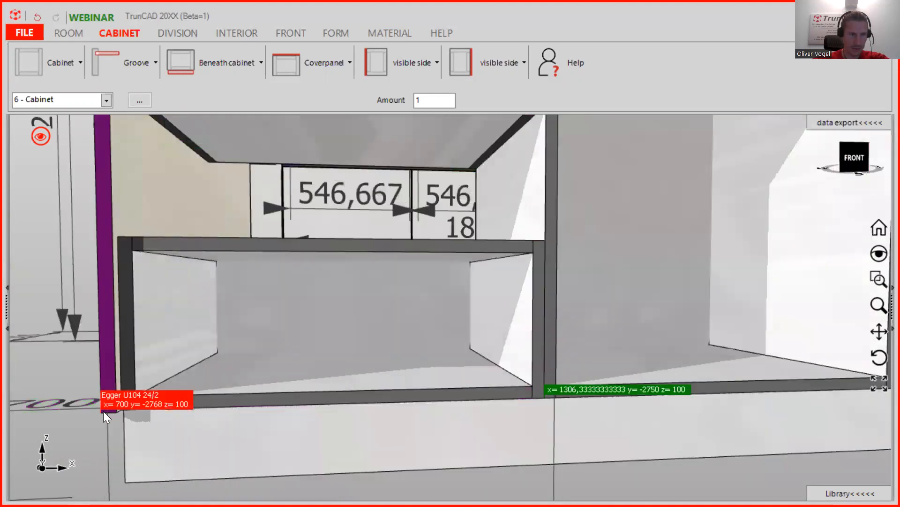
click(103, 411)
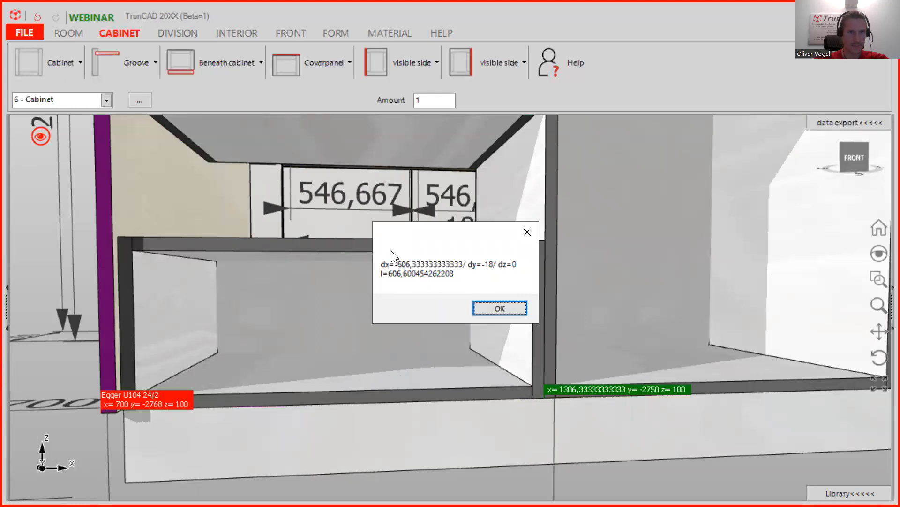
click(504, 306)
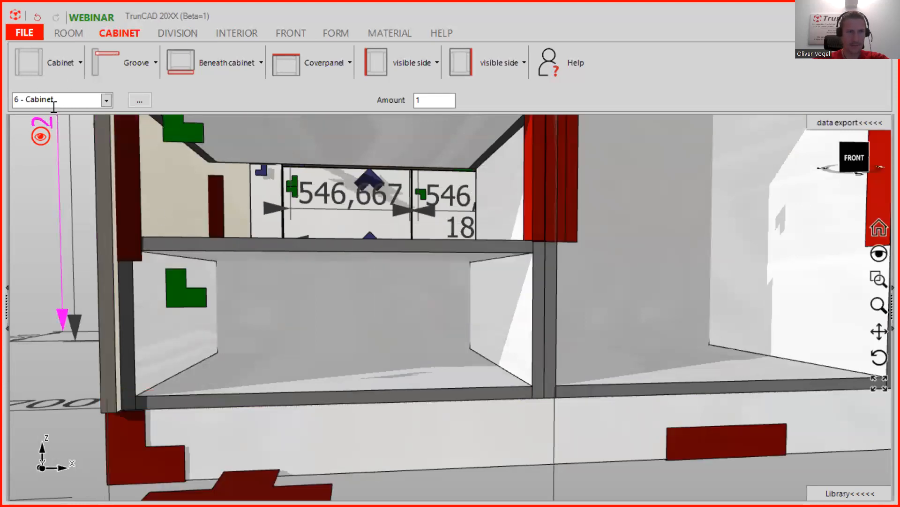
- Enter width 606.33 and change depth from 550 to 568 in the next-cabinet settings
click(69, 61)
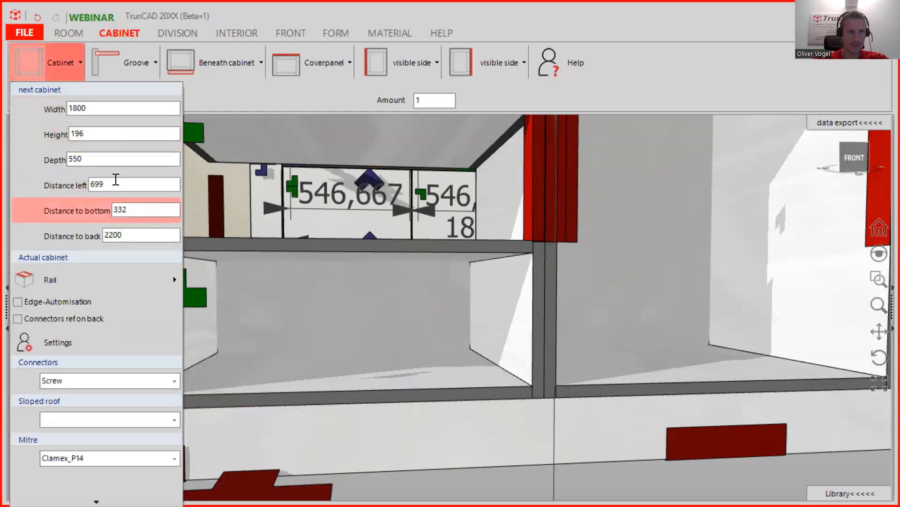
drag(96, 108, 26, 110)
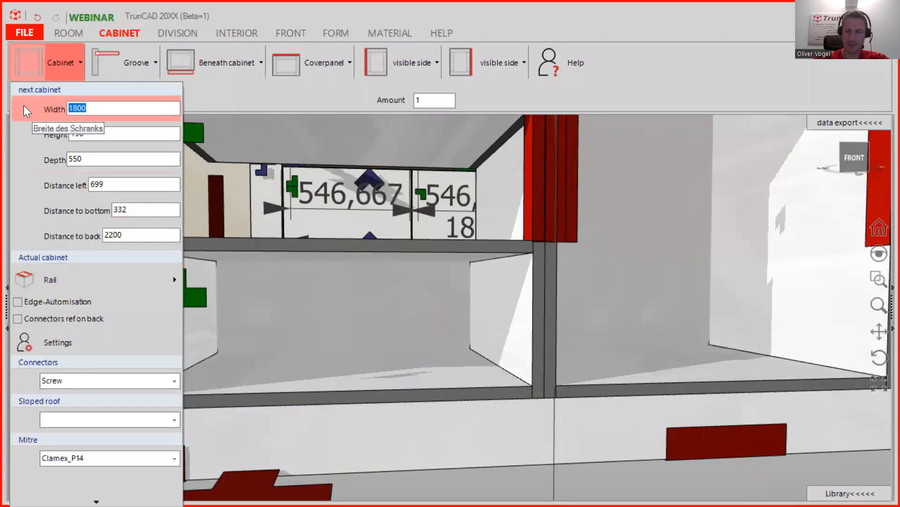
text(606.)
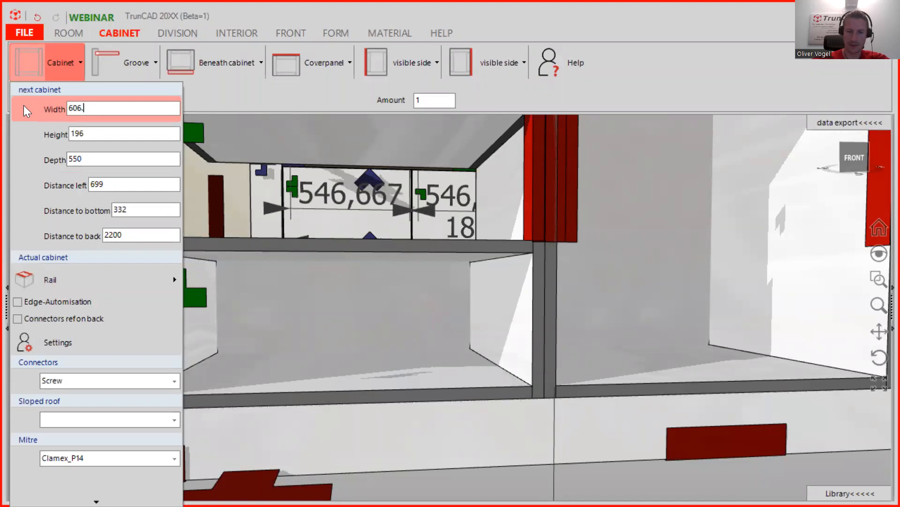
text(33)
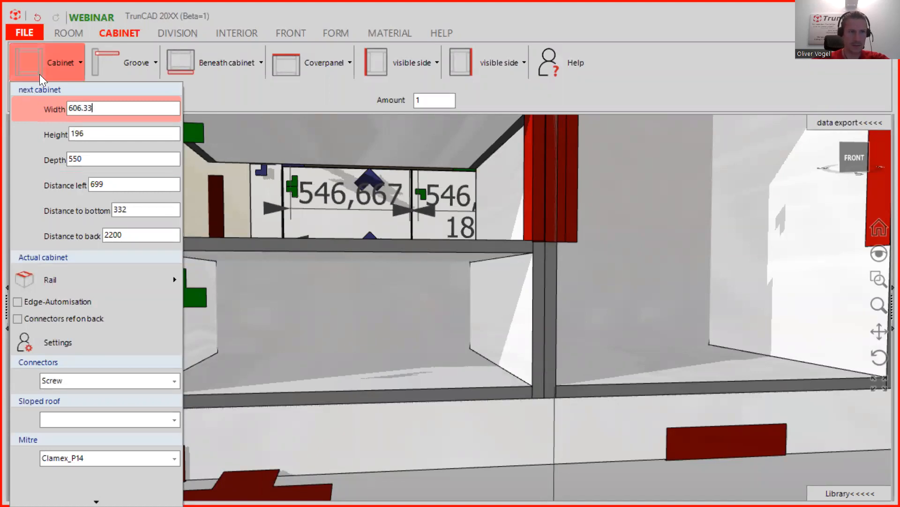
click(31, 60)
click(92, 154)
key(BackSpace)
key(BackSpace)
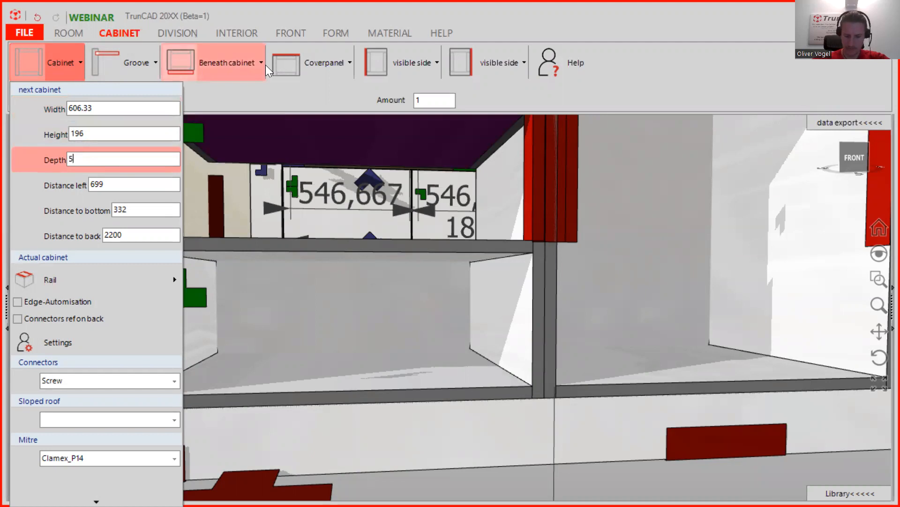
text(68)
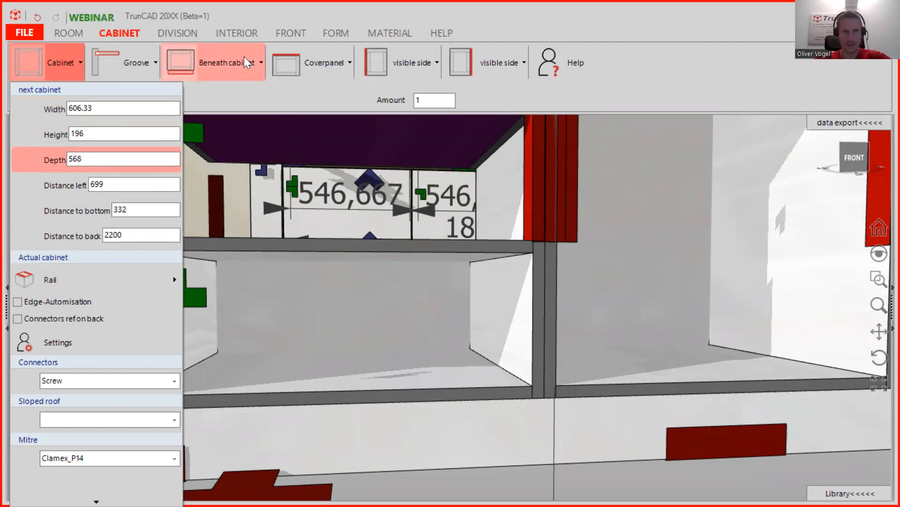
scroll(388, 181, down, 3)
scroll(387, 189, down, 3)
middle_drag(386, 188, 352, 209)
scroll(184, 258, up, 6)
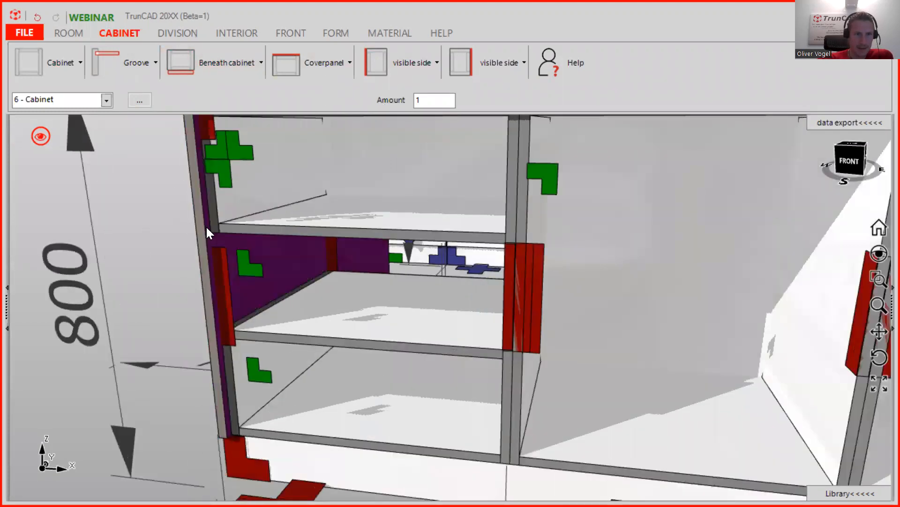
- Place cabinet 7 as the low drawer unit in the left compartment
scroll(203, 236, down, 6)
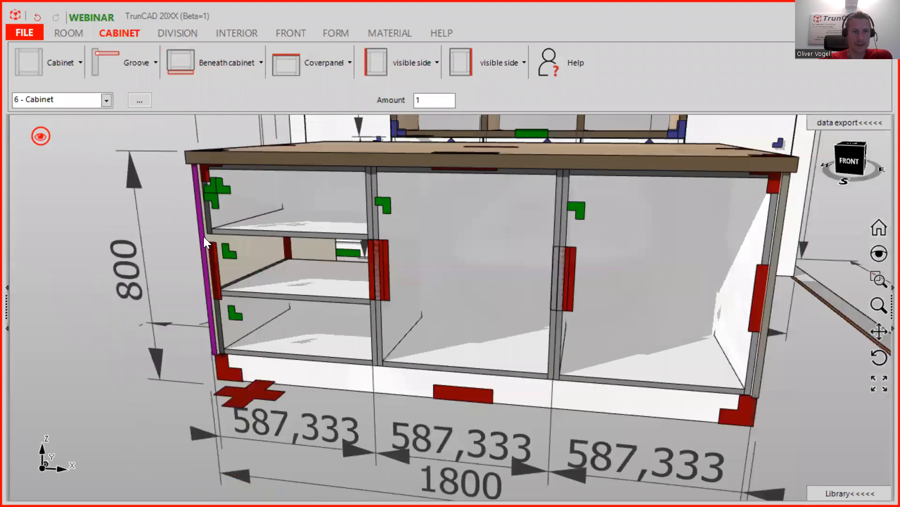
middle_drag(311, 296, 283, 169)
scroll(309, 276, down, 5)
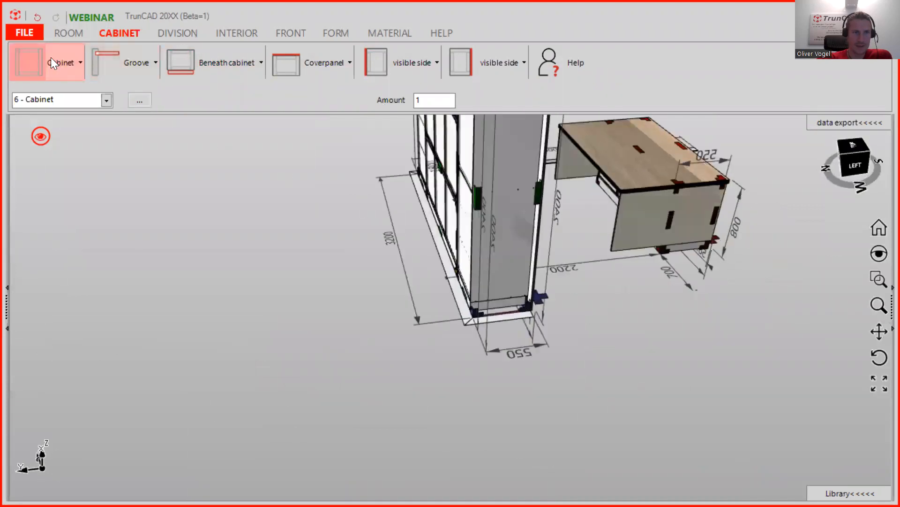
click(63, 61)
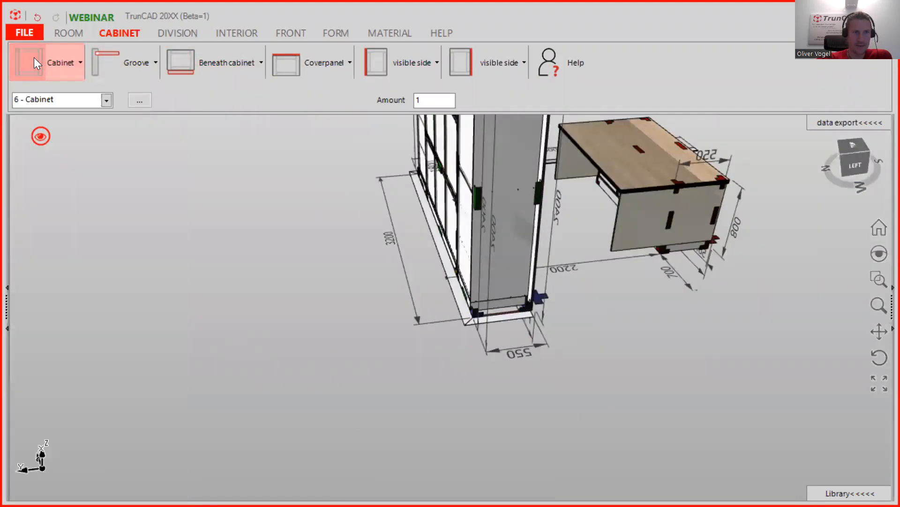
click(453, 294)
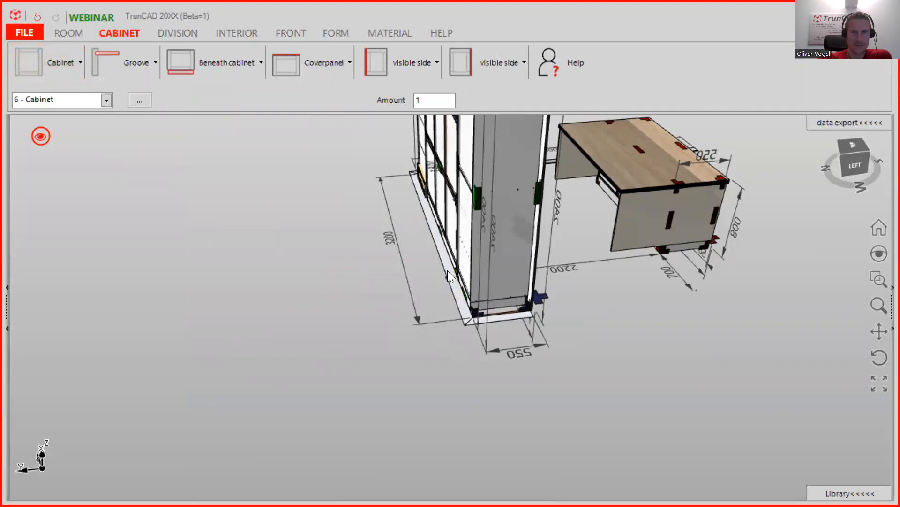
click(698, 220)
- Set the new cabinet's Beneath cabinet option to 'no plinth'
middle_drag(649, 357, 551, 350)
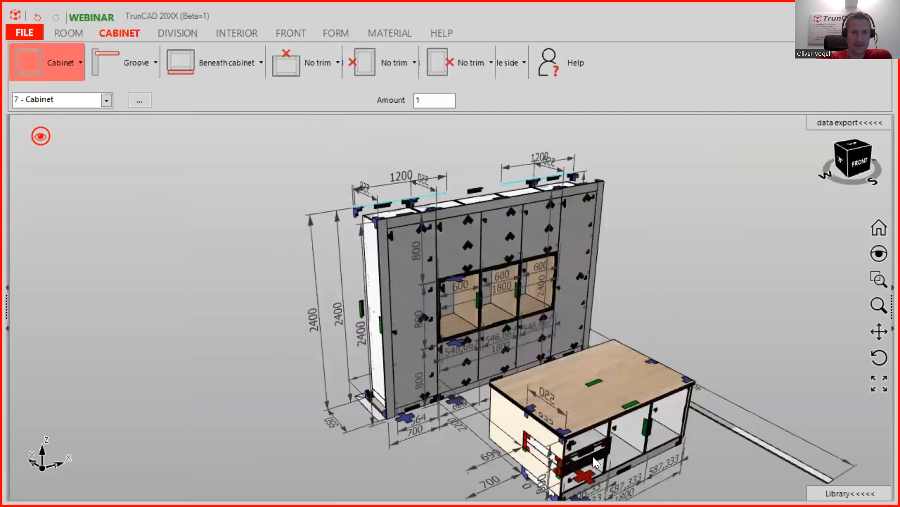
scroll(592, 453, up, 3)
scroll(599, 442, up, 3)
middle_drag(533, 306, 432, 277)
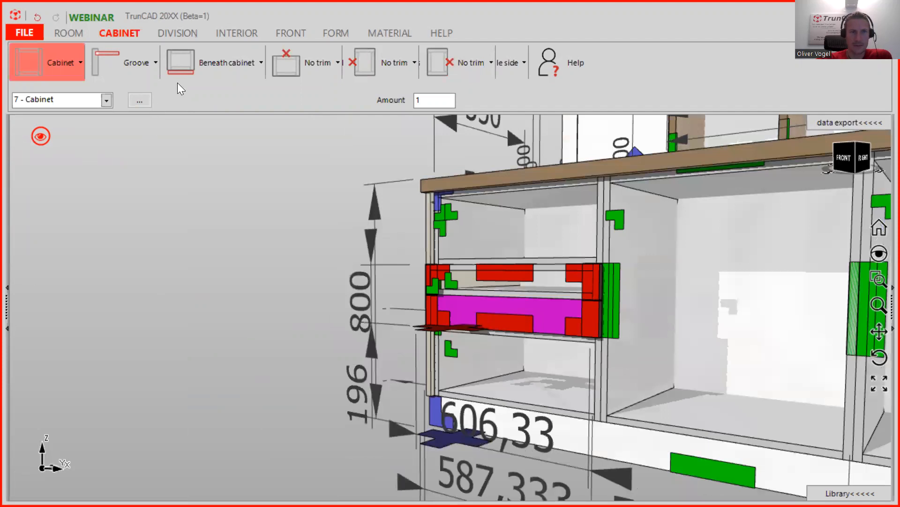
click(211, 63)
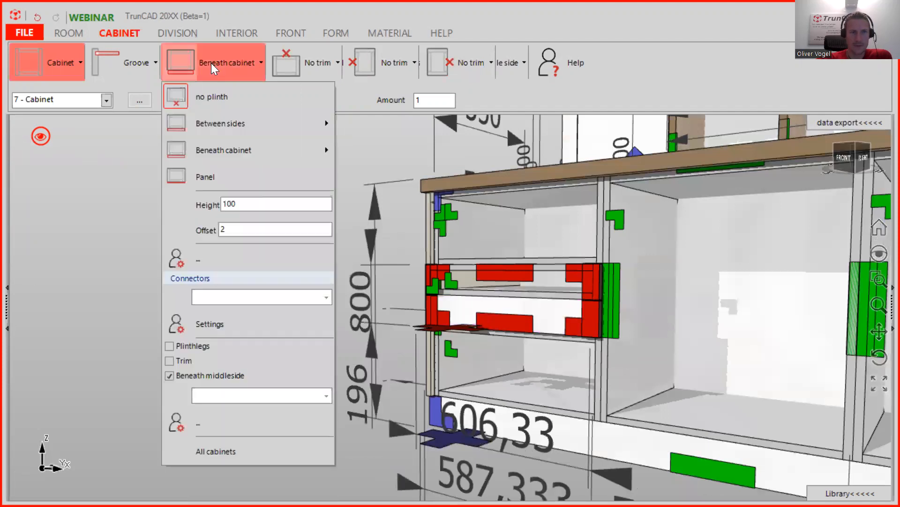
click(209, 97)
middle_drag(529, 273, 500, 291)
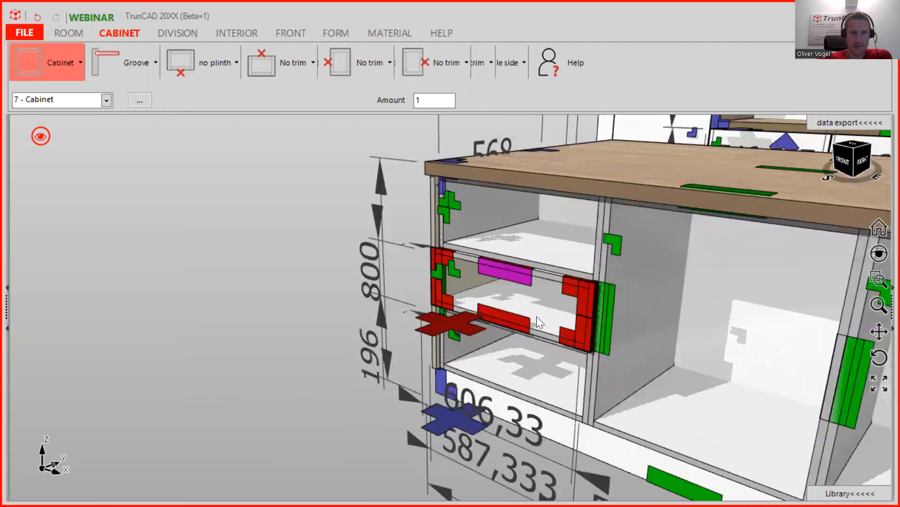
- Switch material thickness to 18 mm and apply Egger H1145 to the drawer parts
click(389, 34)
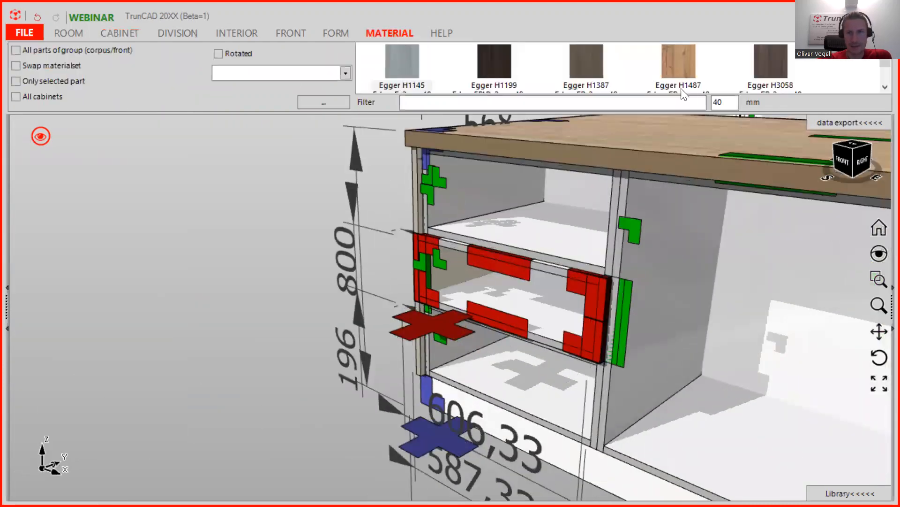
double_click(718, 102)
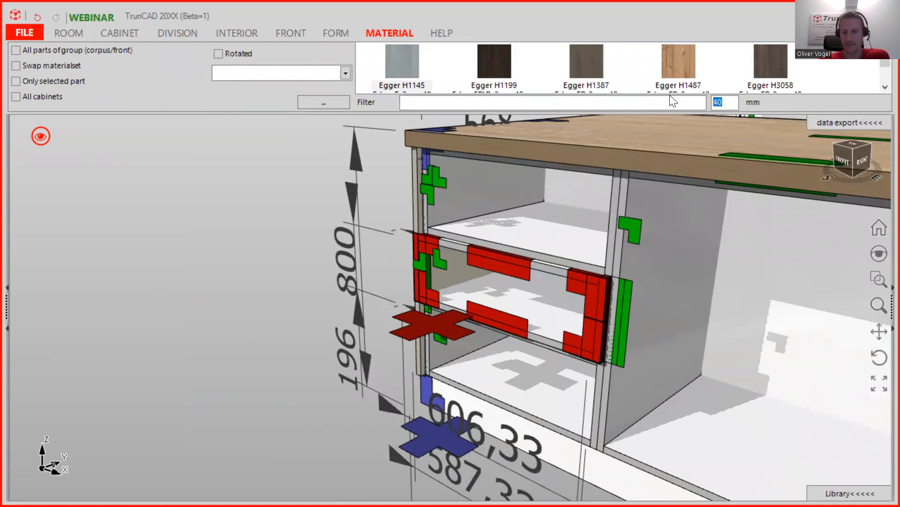
text(1)
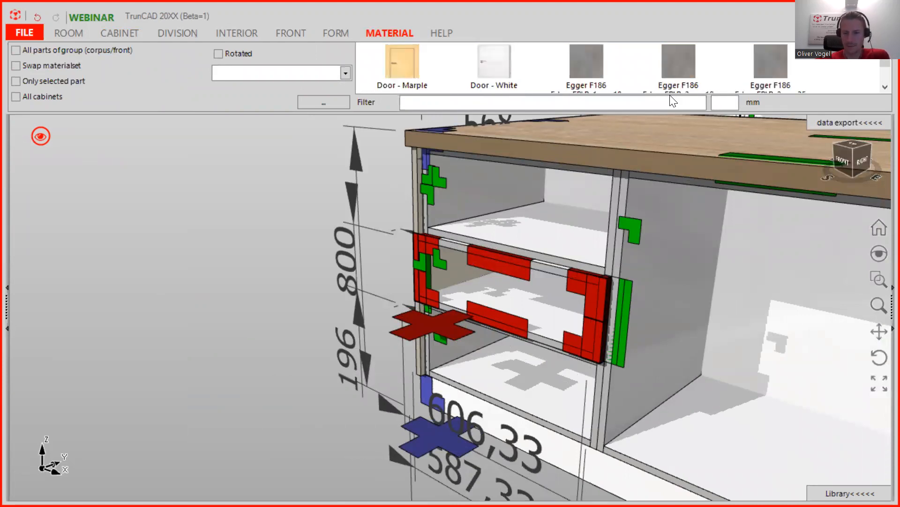
text(8)
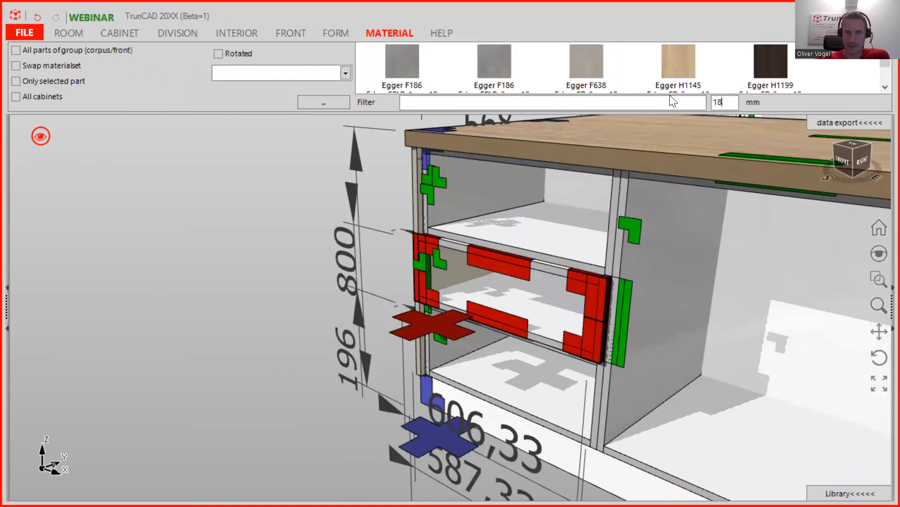
click(683, 67)
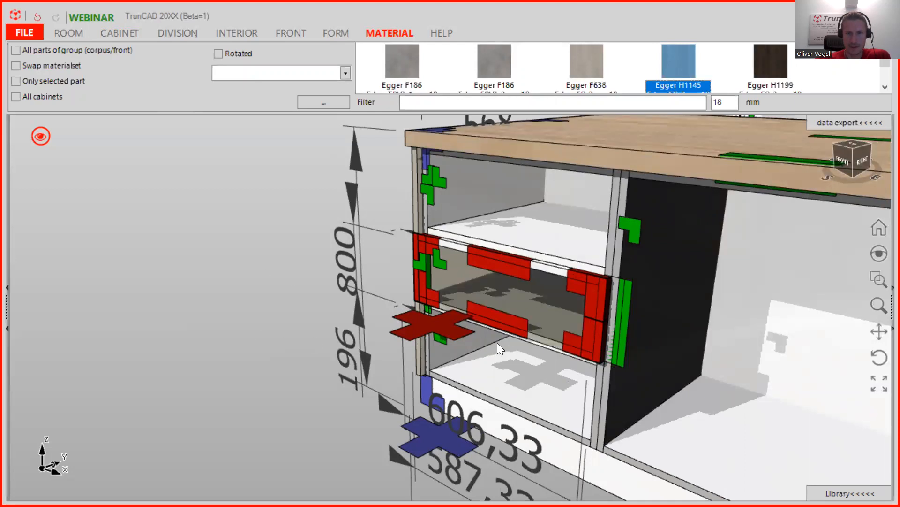
mouse_move(551, 310)
middle_down()
mouse_move(558, 279)
mouse_move(535, 306)
middle_up()
scroll(534, 304, up, 5)
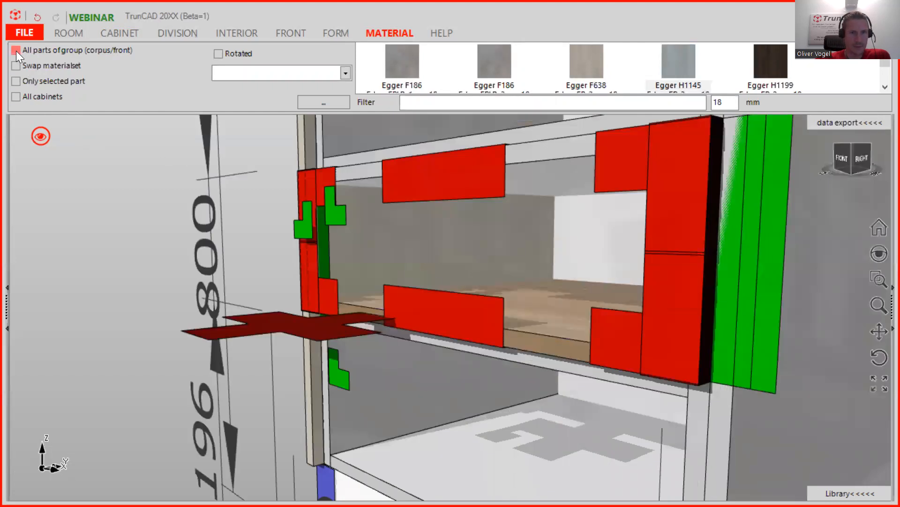
drag(681, 59, 564, 319)
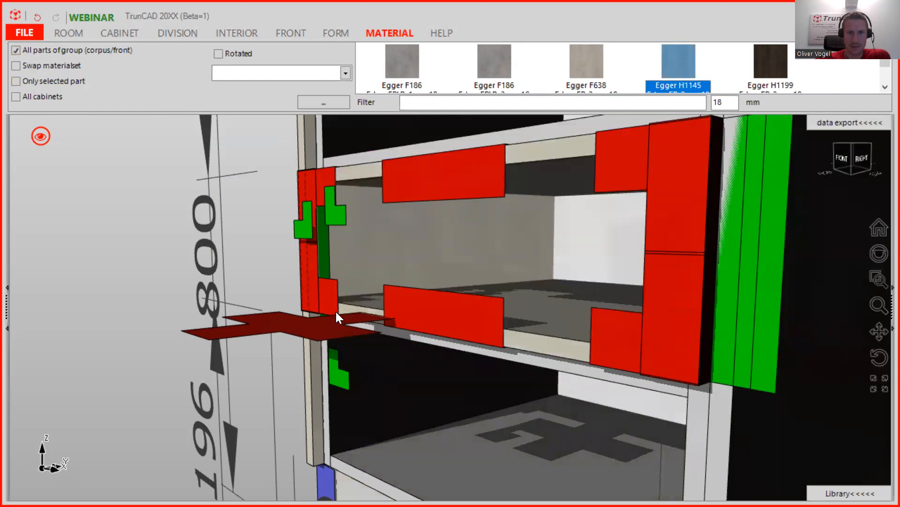
scroll(439, 249, down, 5)
middle_drag(441, 249, 572, 228)
scroll(459, 236, up, 4)
mouse_move(476, 266)
middle_down()
mouse_move(450, 251)
mouse_move(478, 258)
middle_up()
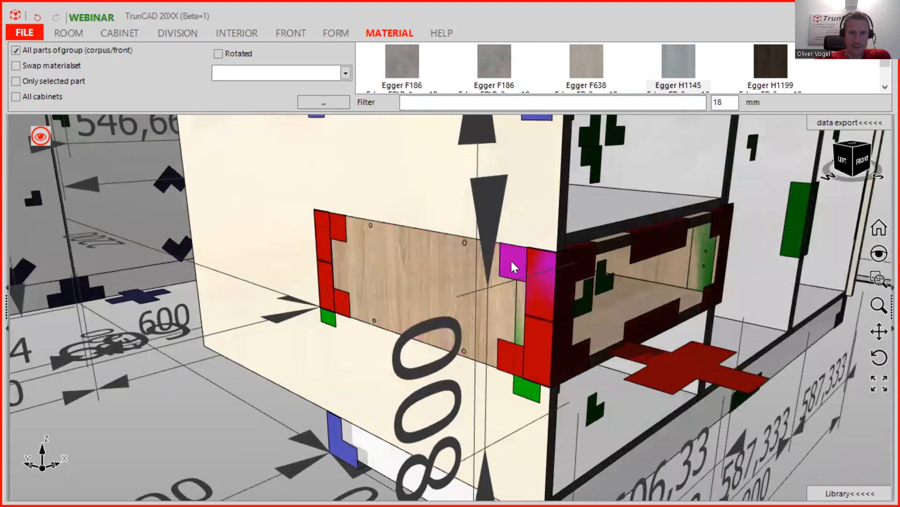
- Delete the unit's left side and hide the room so only the bare cabinet shows
right_click(511, 262)
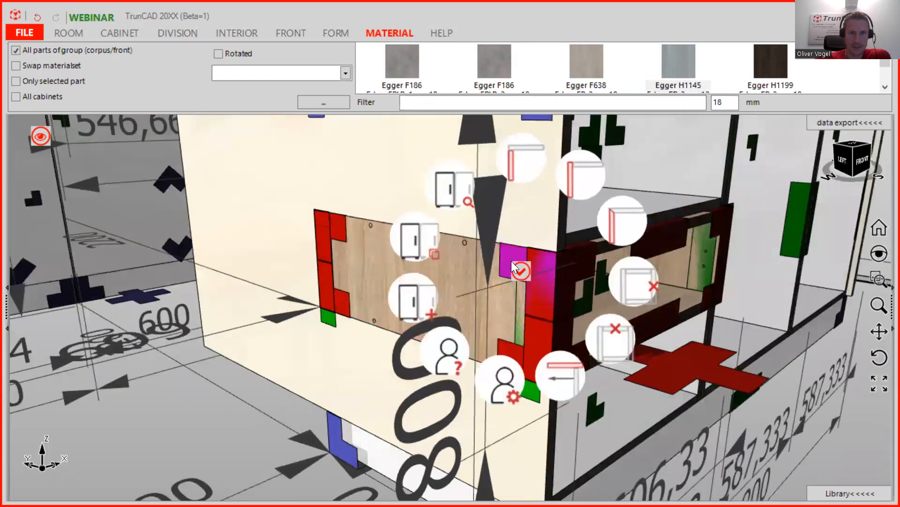
click(642, 292)
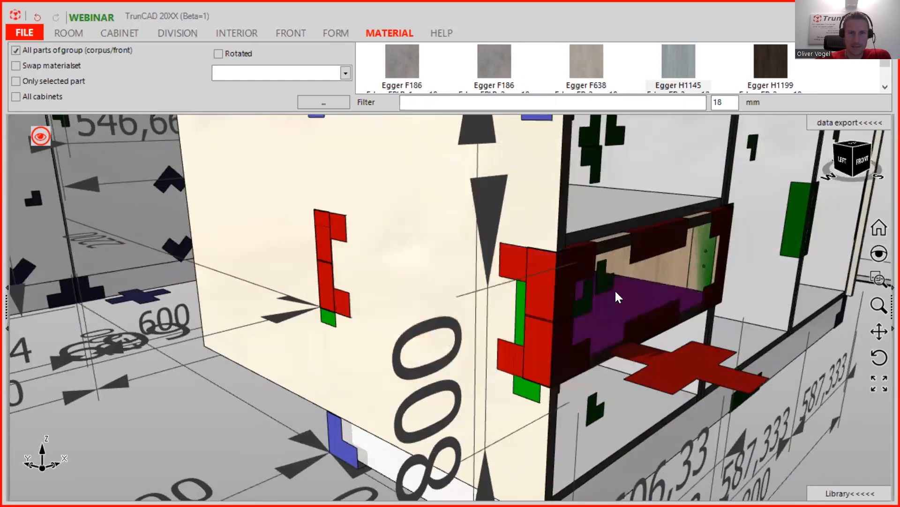
middle_drag(525, 283, 407, 238)
click(41, 137)
click(47, 51)
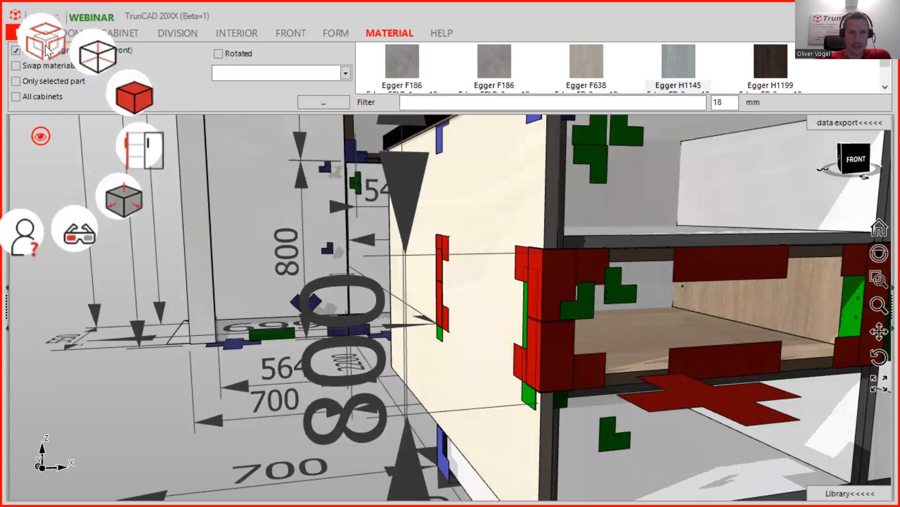
click(47, 51)
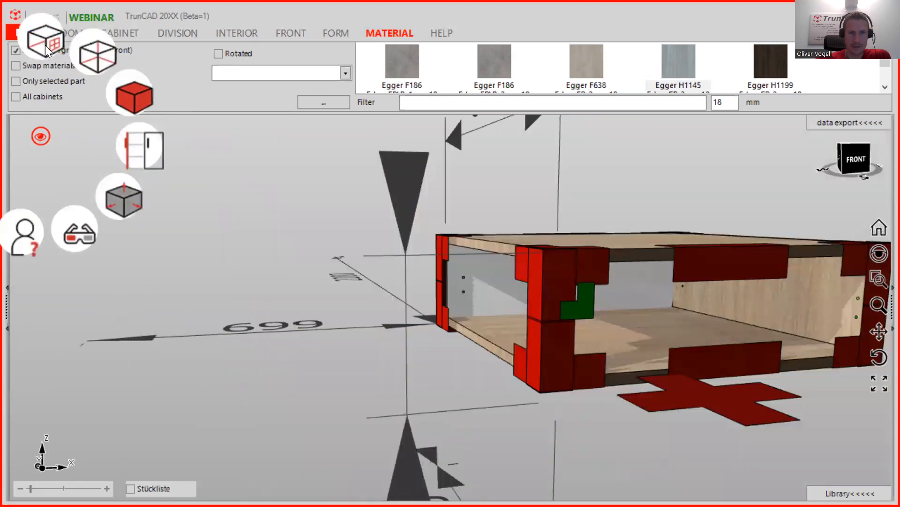
- Set the top and bottom corners to Horizontals passing so both panels run past the sides
middle_drag(523, 260, 545, 305)
scroll(537, 290, up, 3)
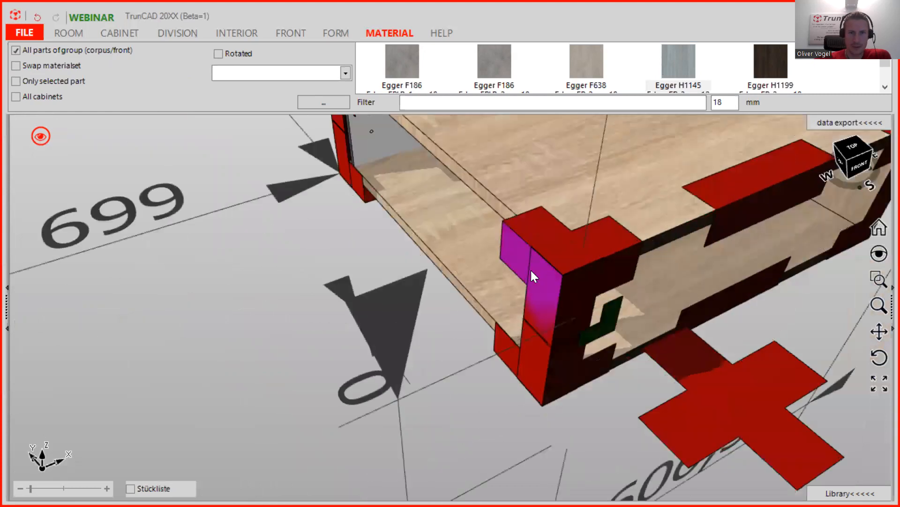
scroll(548, 233, up, 3)
right_click(504, 226)
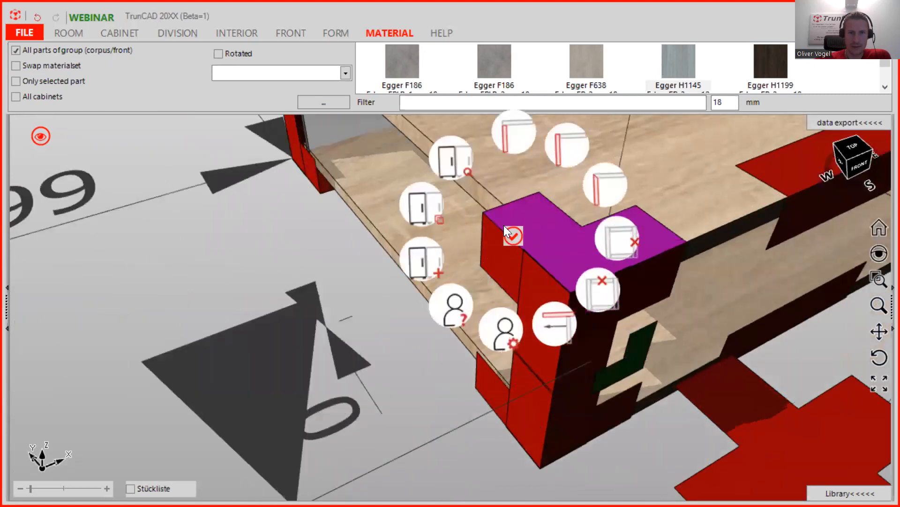
click(518, 123)
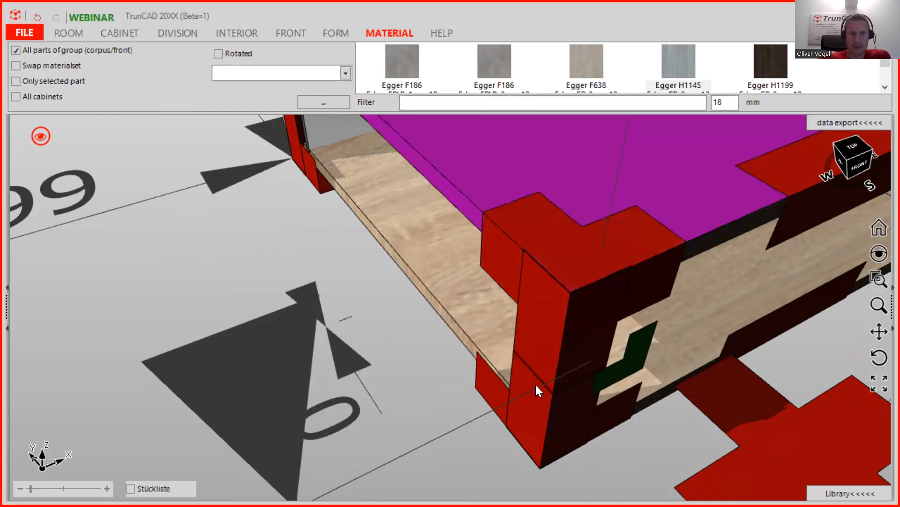
middle_drag(535, 388, 561, 354)
ctrl+middle_drag(478, 377, 556, 209)
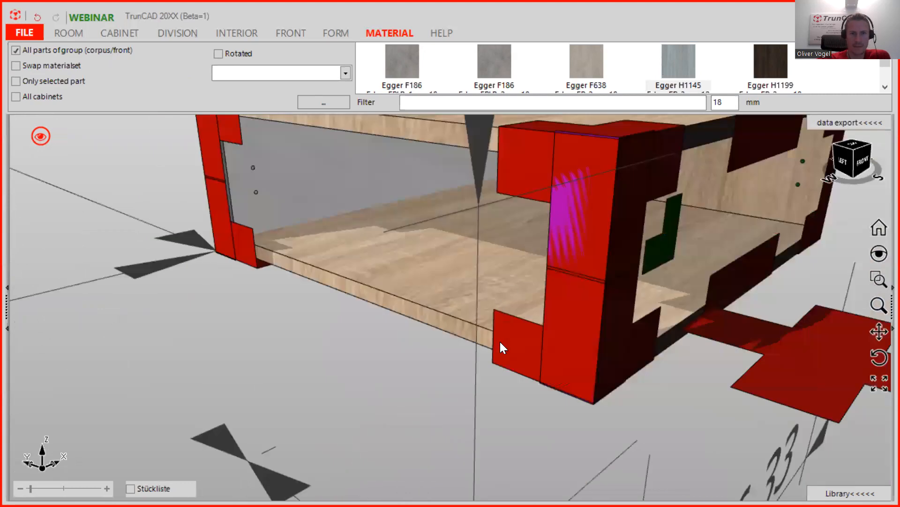
scroll(501, 342, up, 3)
right_click(504, 343)
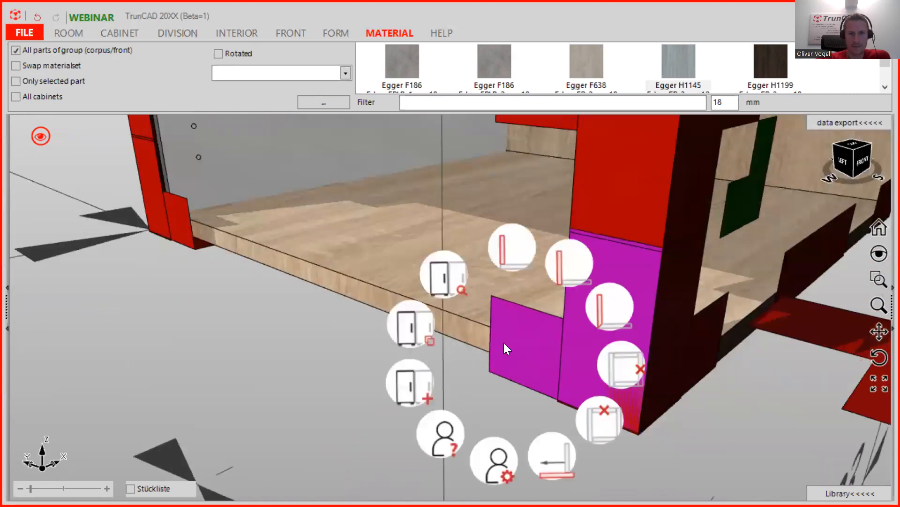
click(516, 258)
scroll(347, 255, down, 3)
middle_drag(294, 253, 445, 245)
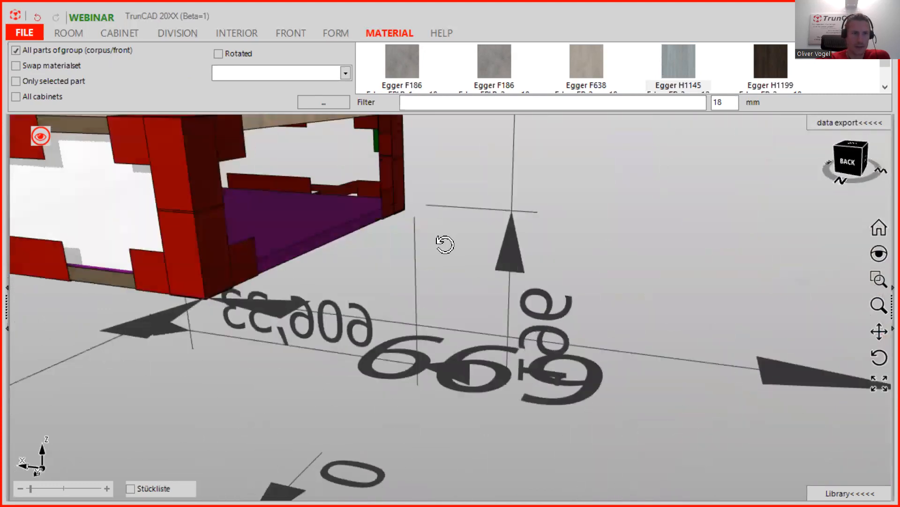
- Make the cabinet back a flat panel with 0 distance to the sides
click(128, 29)
click(134, 55)
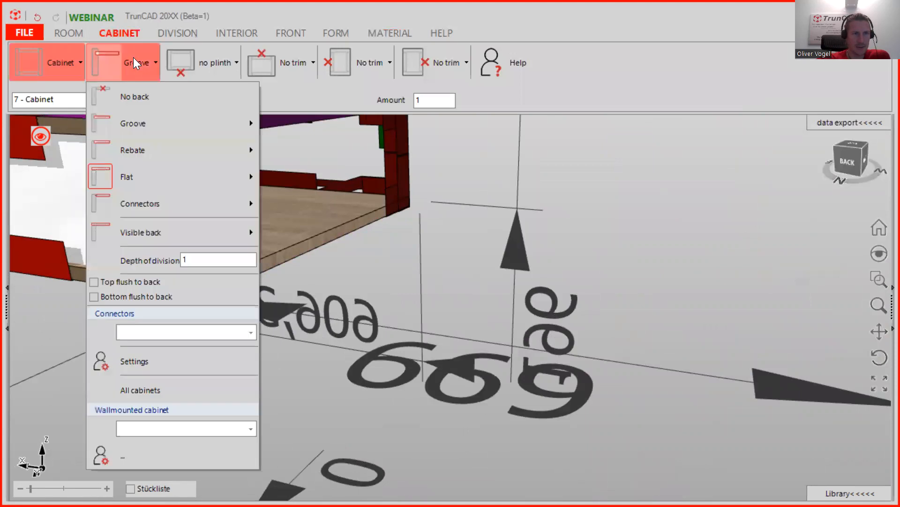
click(141, 172)
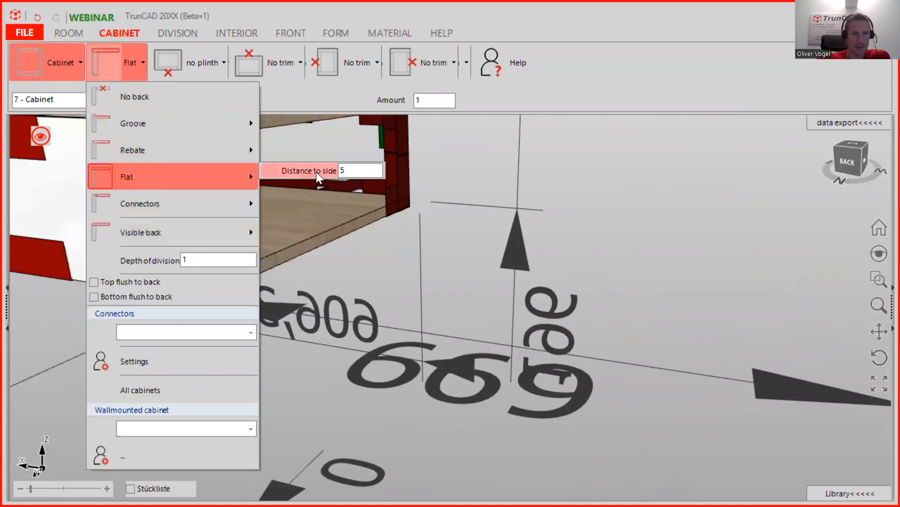
text(0)
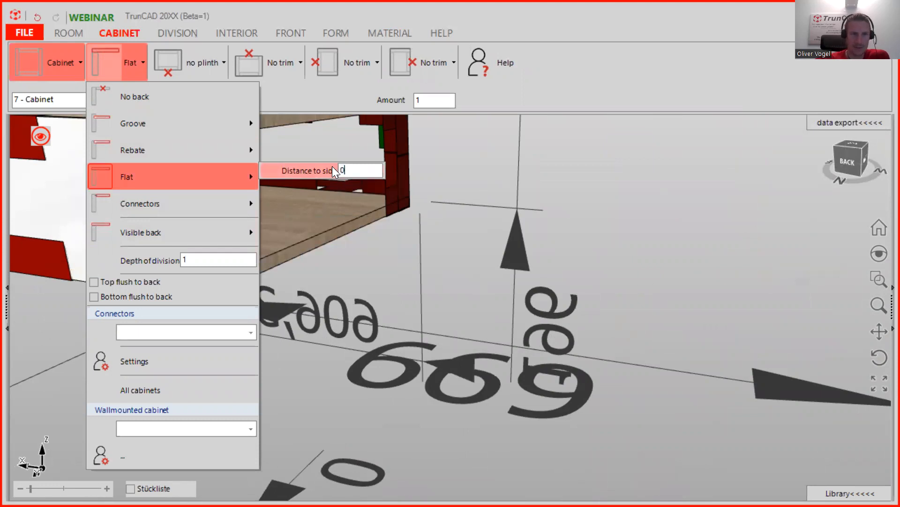
click(643, 305)
- Apply the Egger H1145 material to the side panel
middle_drag(599, 159, 469, 185)
scroll(469, 186, down, 4)
scroll(469, 186, down, 2)
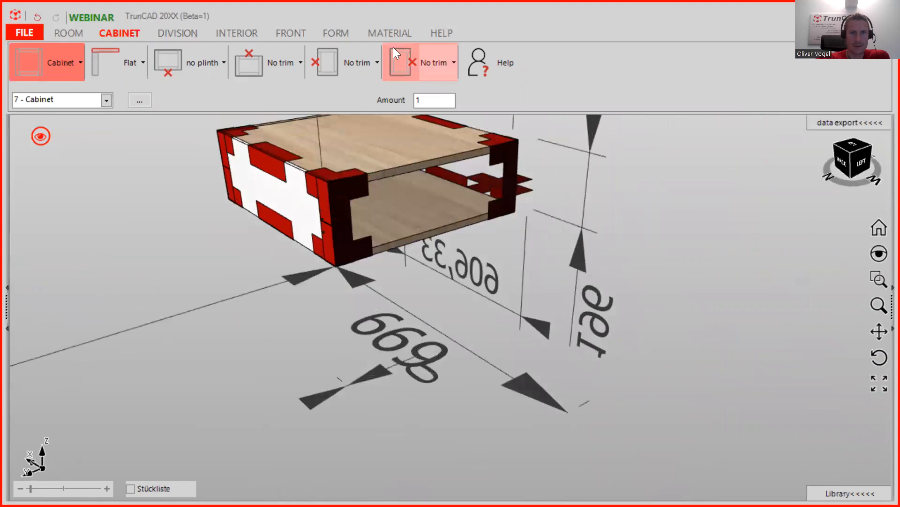
click(391, 31)
drag(668, 68, 296, 210)
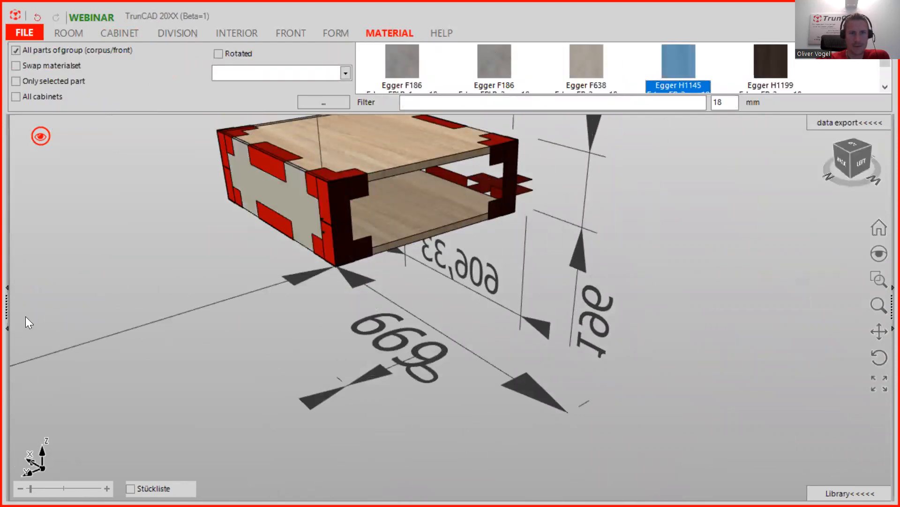
- Switch the adjustable shelf drilling from a row to Group of holes
middle_drag(435, 184, 117, 115)
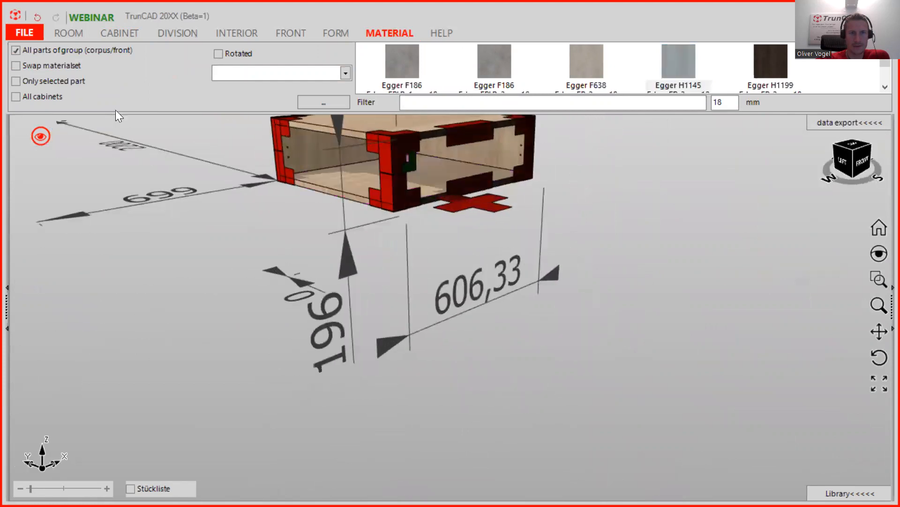
click(232, 31)
click(82, 60)
mouse_move(72, 157)
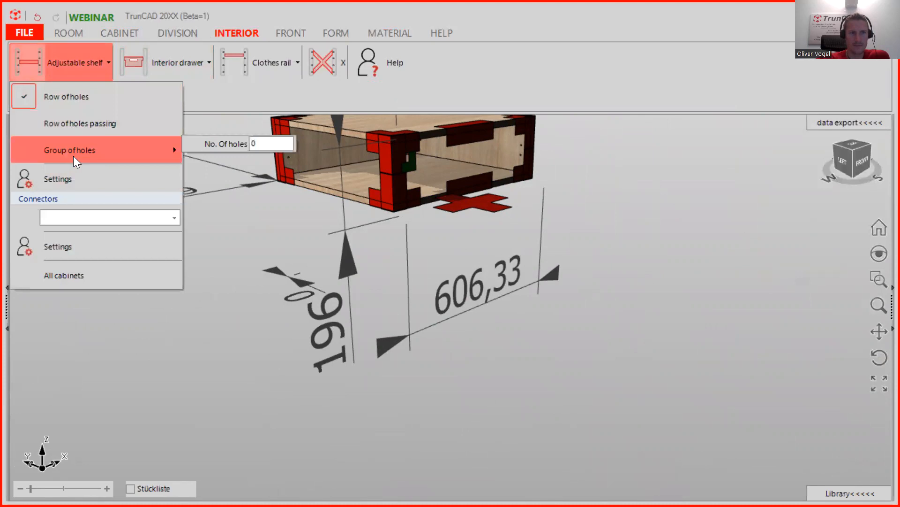
click(73, 156)
- Orbit around the cabinet to inspect the drawer box from several sides
middle_drag(409, 168, 443, 174)
scroll(449, 168, up, 2)
middle_drag(513, 169, 471, 340)
scroll(498, 164, down, 2)
middle_drag(319, 249, 234, 187)
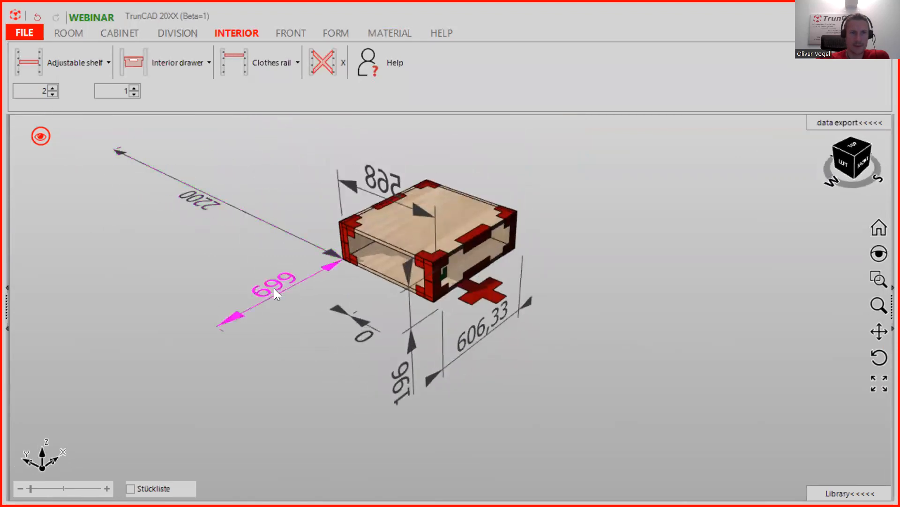
middle_drag(408, 210, 407, 287)
mouse_move(466, 337)
middle_down()
mouse_move(457, 335)
mouse_move(498, 327)
mouse_move(488, 349)
mouse_move(473, 345)
middle_up()
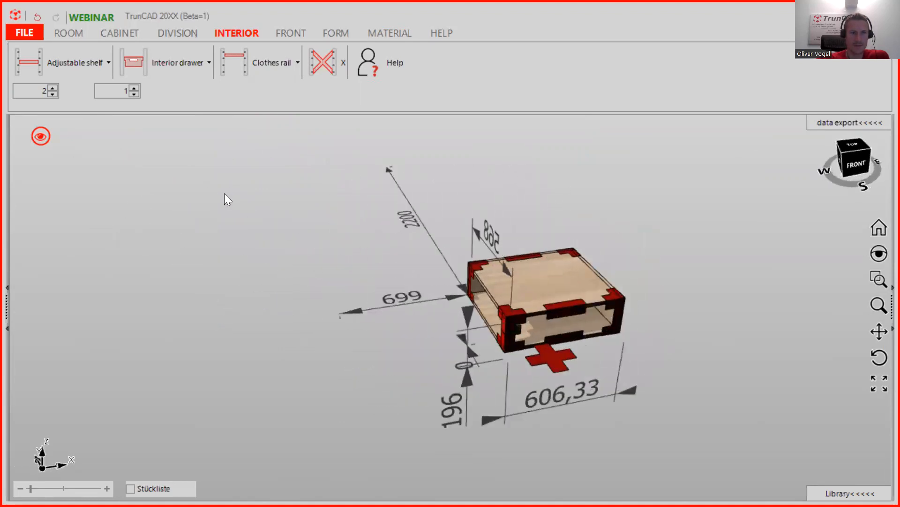
- Switch the display to the whole-room view and zoom in on the cabinet
click(45, 136)
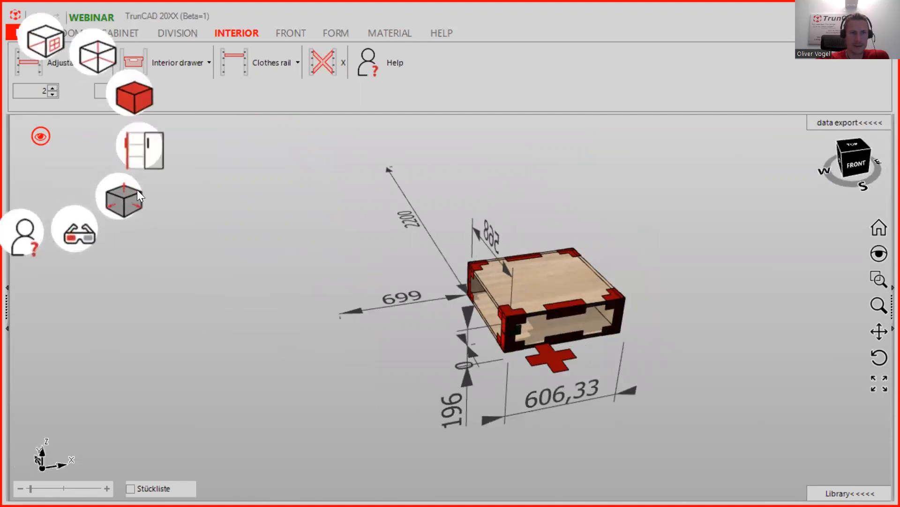
click(55, 35)
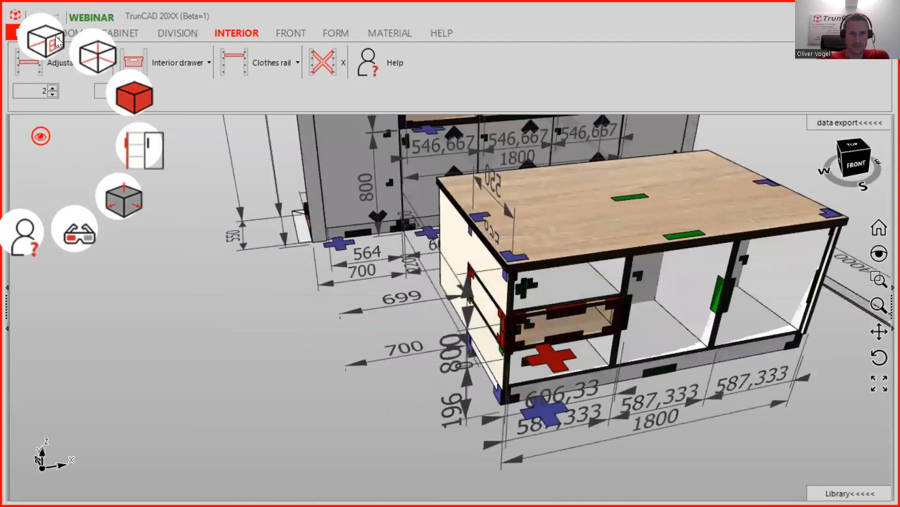
scroll(552, 360, up, 4)
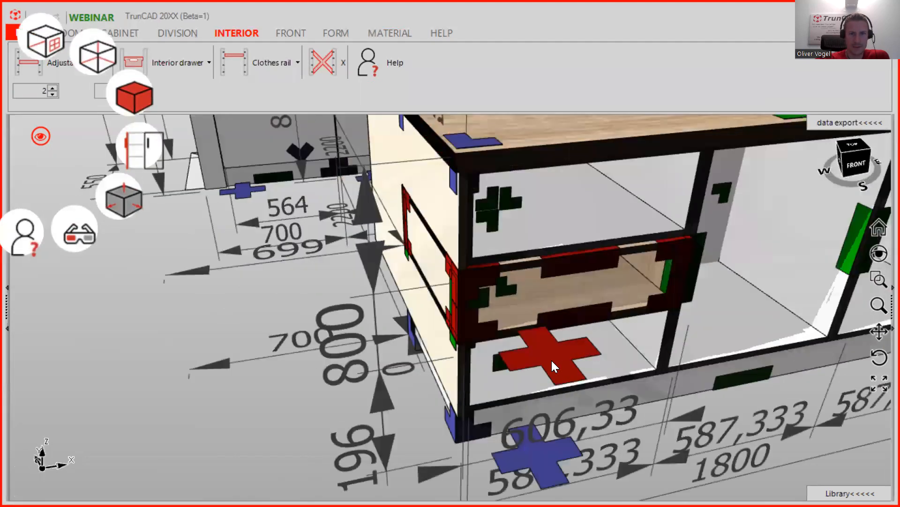
middle_drag(568, 321, 537, 320)
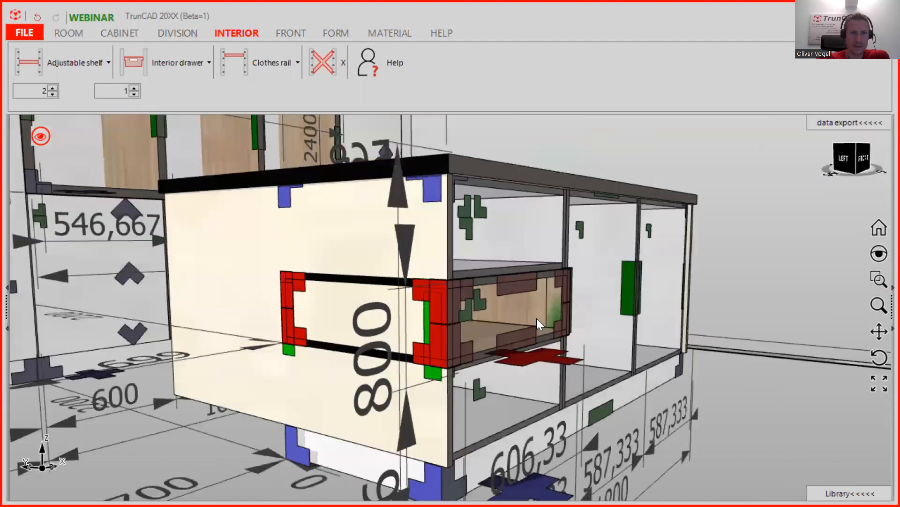
- Turn off the Touchareas markers in the display options
click(41, 137)
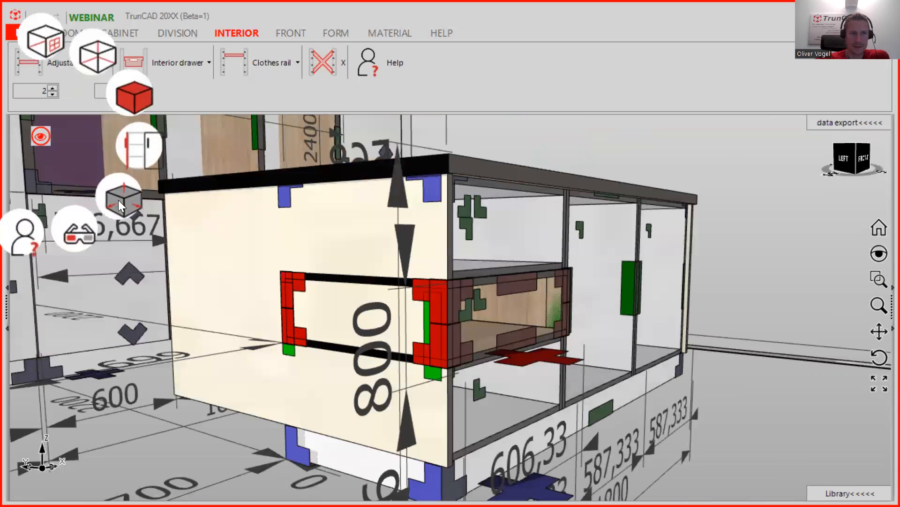
click(118, 200)
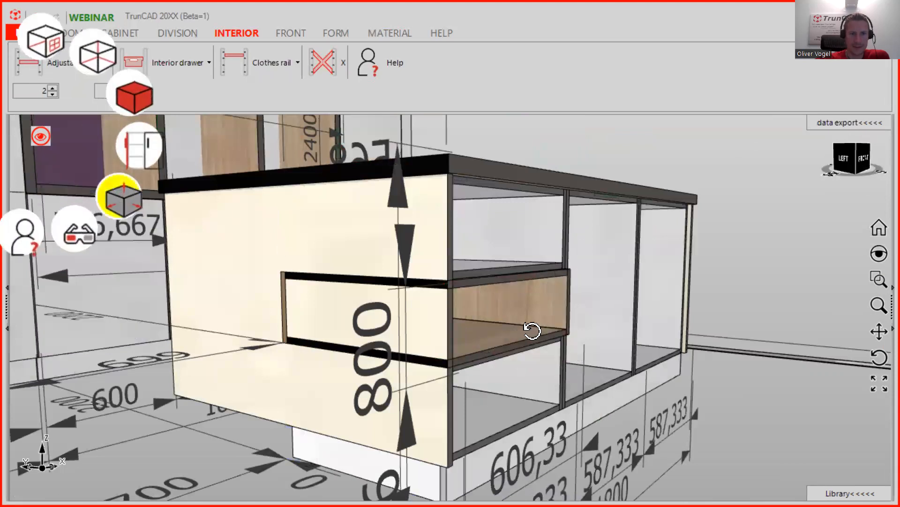
mouse_move(521, 335)
middle_down()
mouse_move(532, 321)
mouse_move(534, 335)
middle_up()
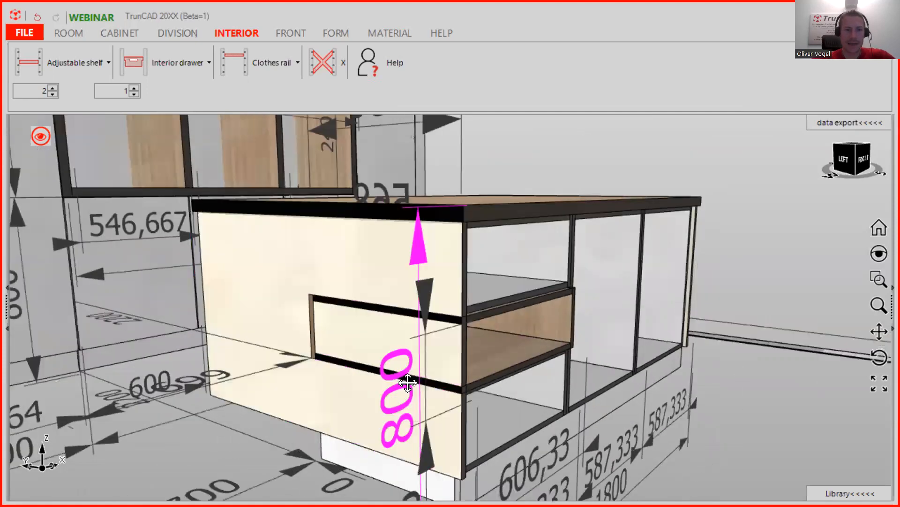
- Measure to the left end panel's lower corner: dx 1, dy −568, dz −232, length 613.55 mm
middle_drag(420, 403, 445, 278)
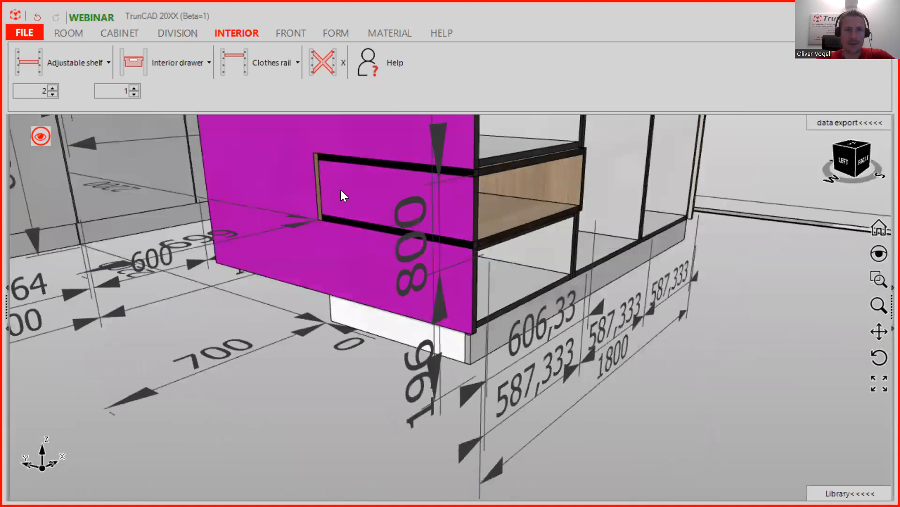
scroll(458, 311, up, 3)
middle_drag(446, 308, 467, 288)
scroll(181, 195, up, 3)
mouse_move(174, 189)
middle_down()
mouse_move(181, 181)
mouse_move(193, 187)
mouse_move(167, 177)
middle_up()
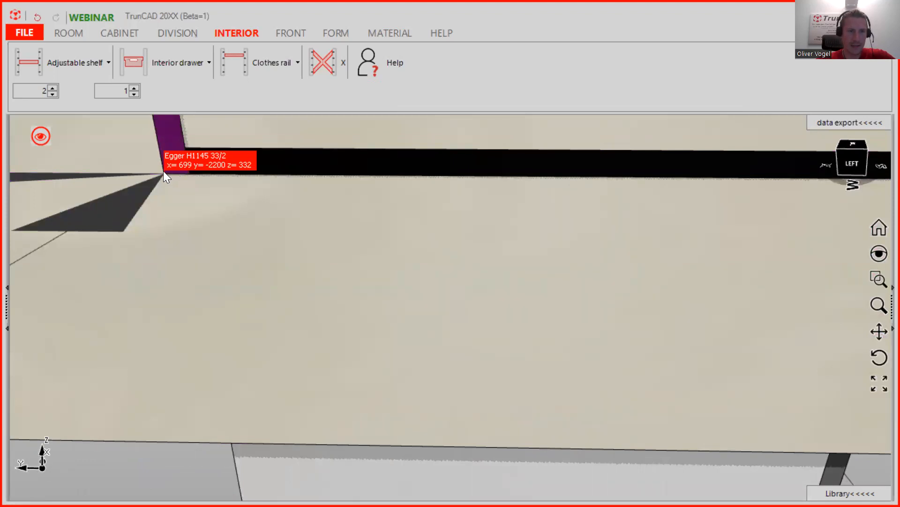
scroll(309, 223, down, 3)
ctrl+middle_drag(479, 281, 409, 251)
scroll(509, 295, up, 2)
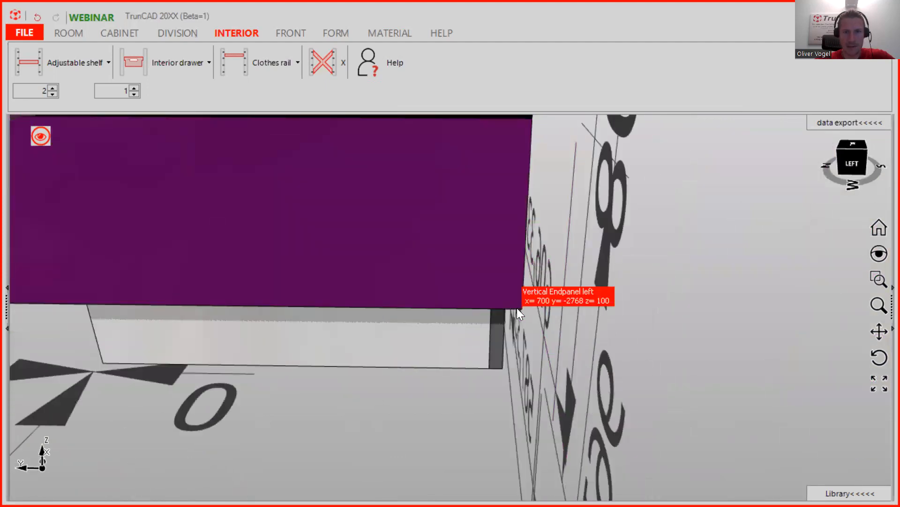
click(520, 308)
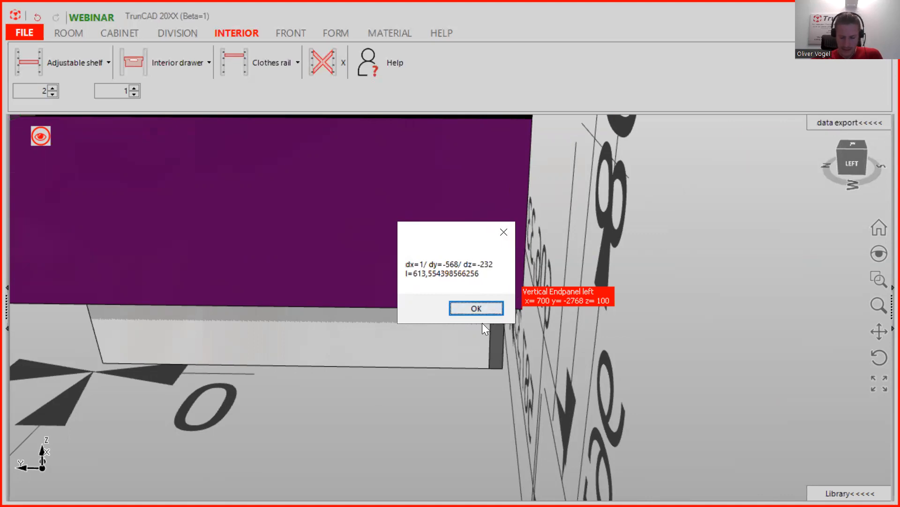
scroll(557, 229, up, 3)
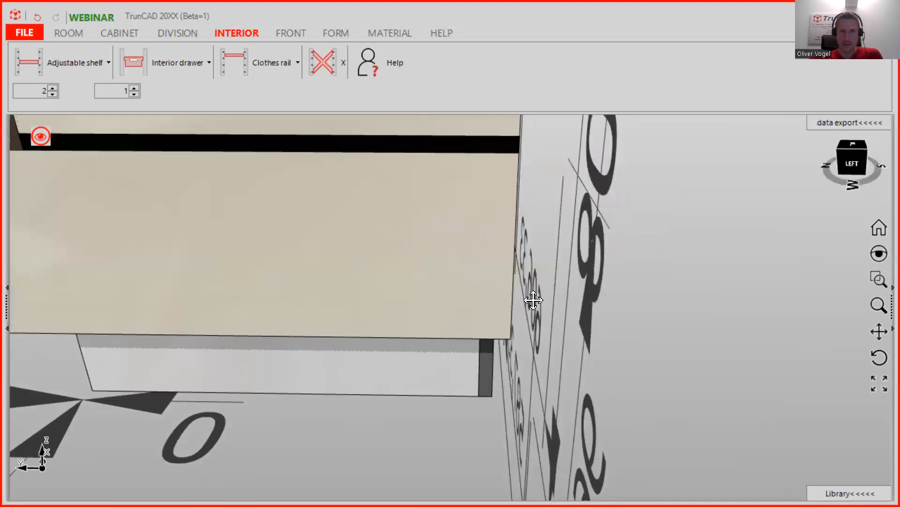
middle_drag(475, 121, 471, 184)
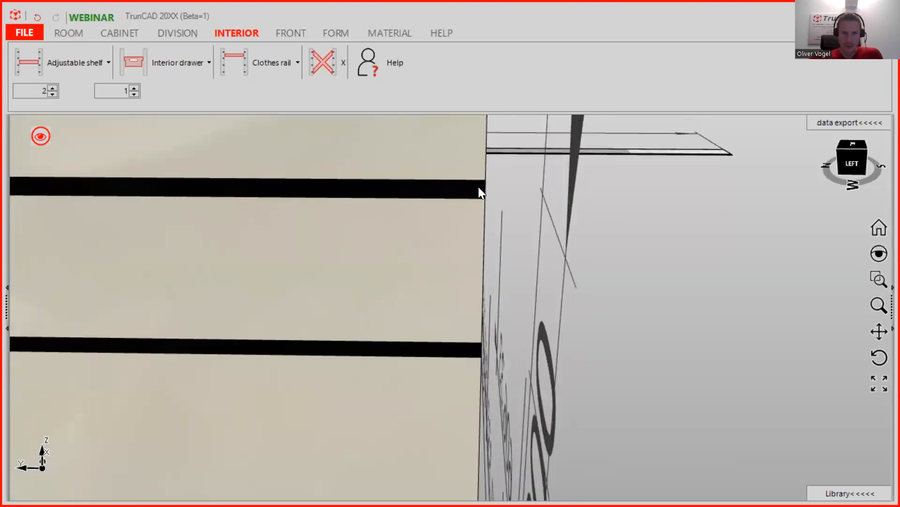
scroll(478, 187, down, 5)
middle_drag(472, 171, 381, 203)
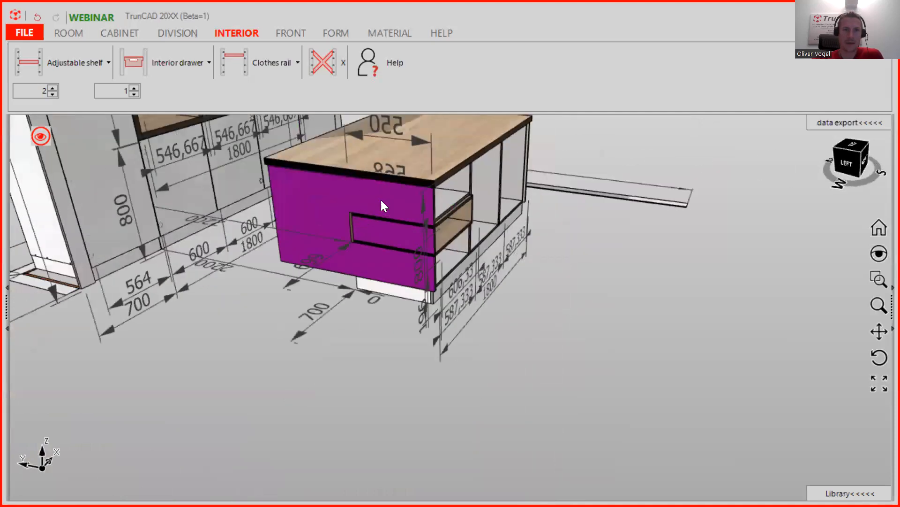
- Open the left end panel's part editor and send its outline to QCAD as 3DG.DXF
click(300, 193)
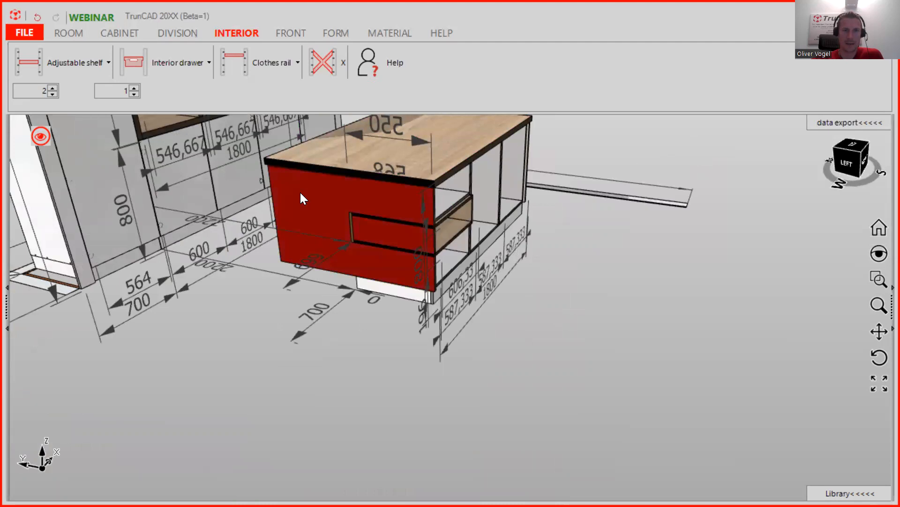
double_click(300, 191)
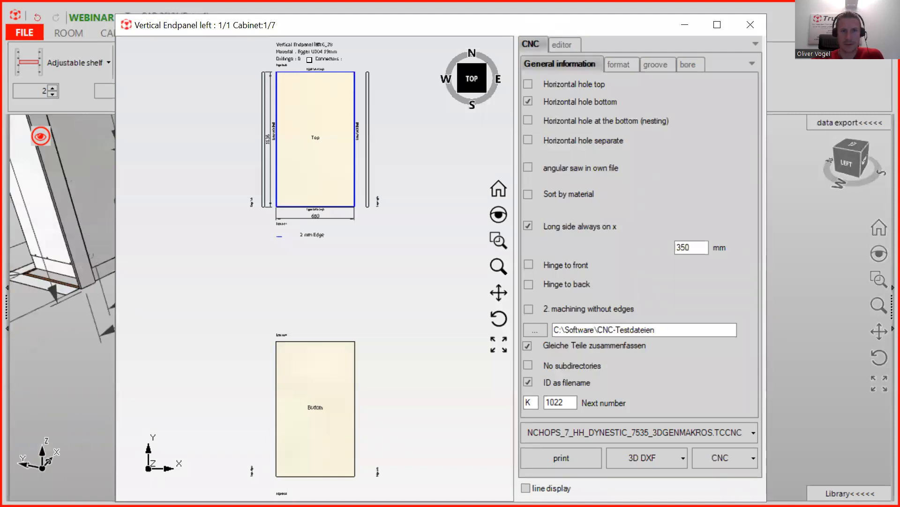
drag(193, 29, 166, 55)
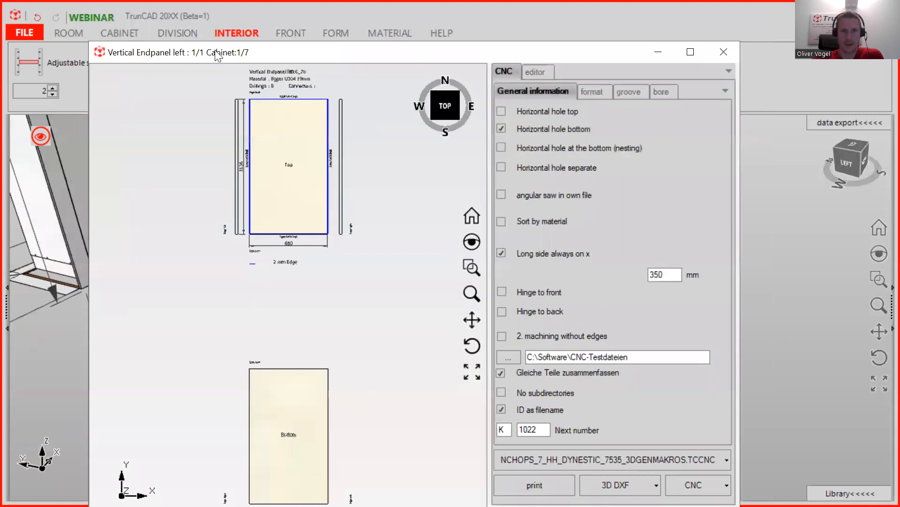
click(541, 73)
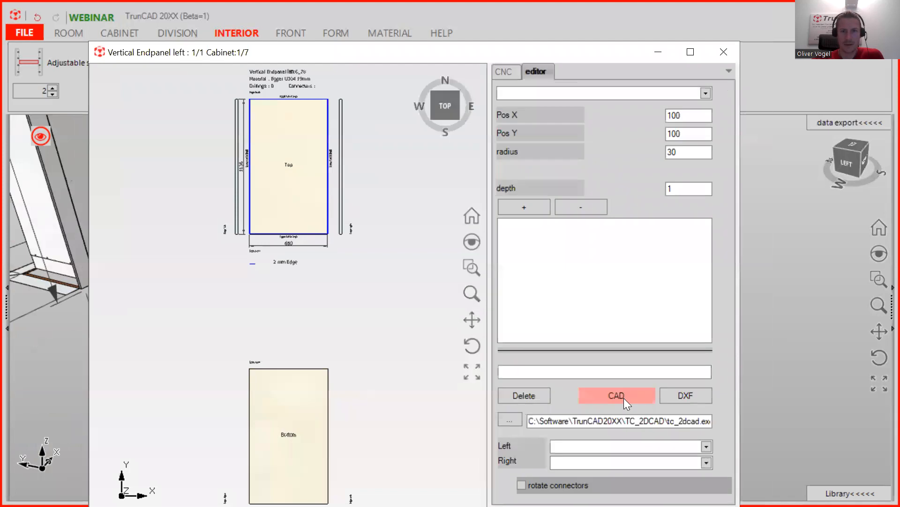
click(620, 399)
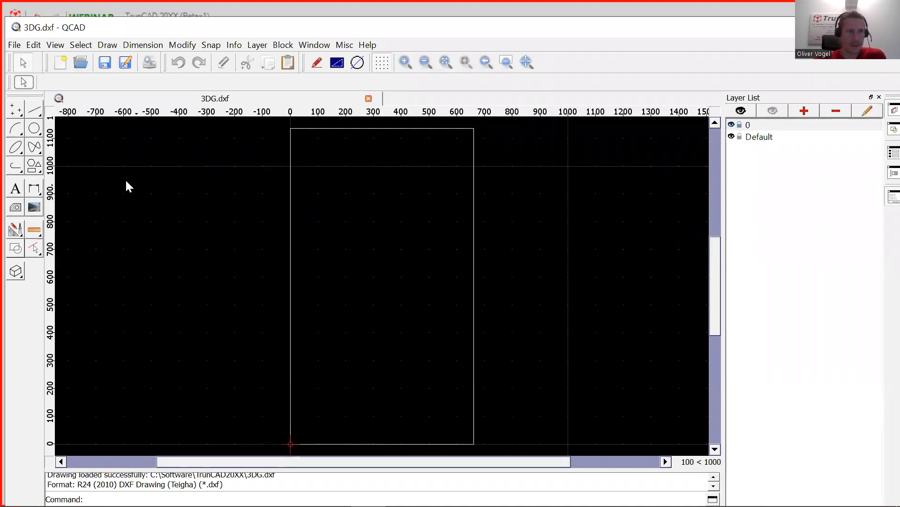
- Offset the panel's left edge 232 to the right to mark the notch's first side
click(15, 231)
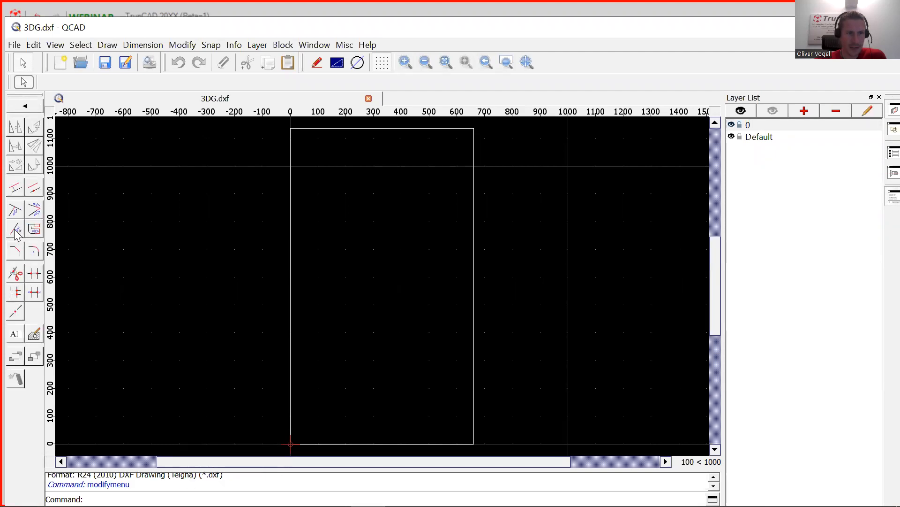
click(16, 188)
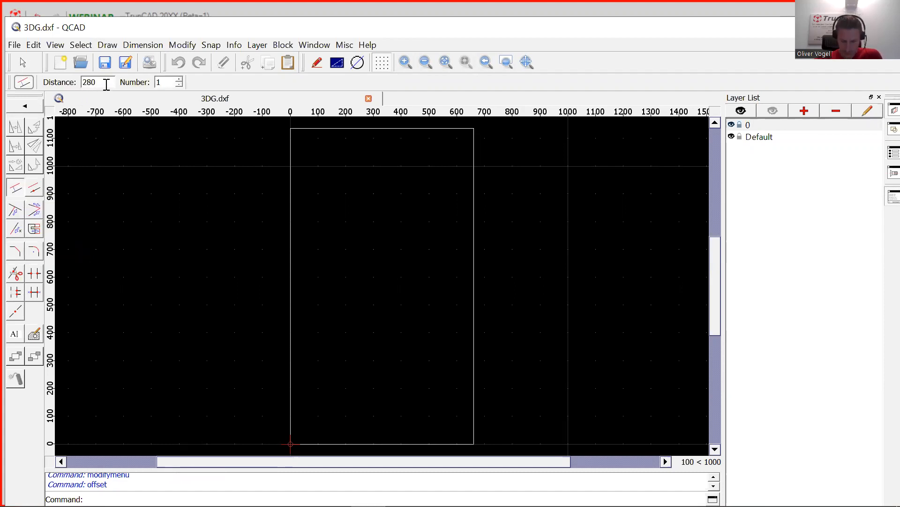
drag(110, 85, 81, 85)
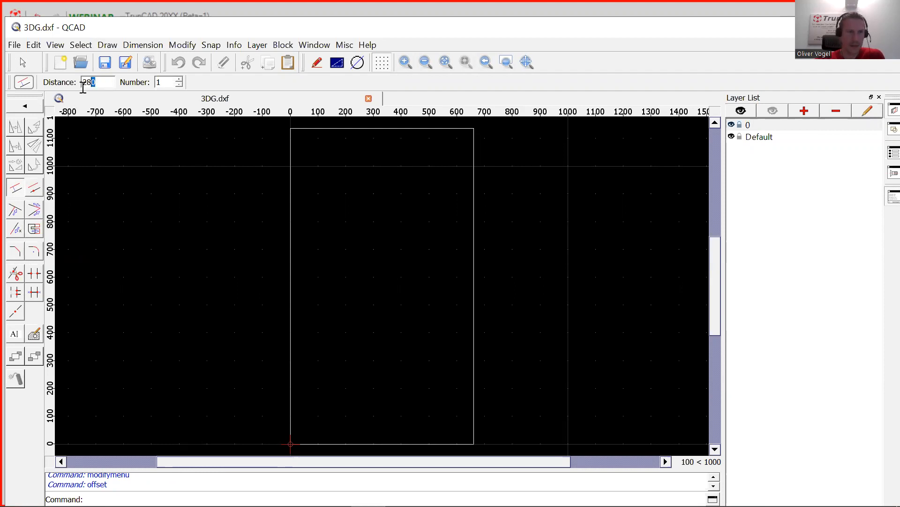
text(232)
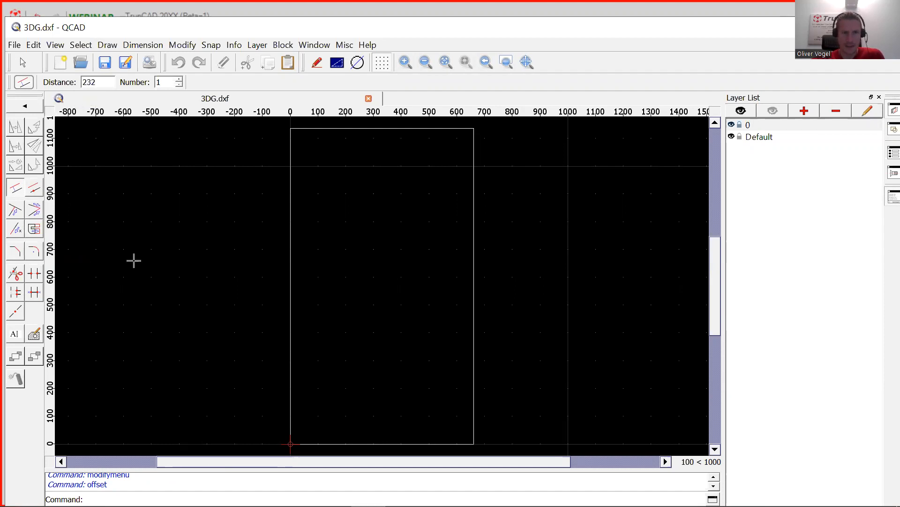
click(294, 347)
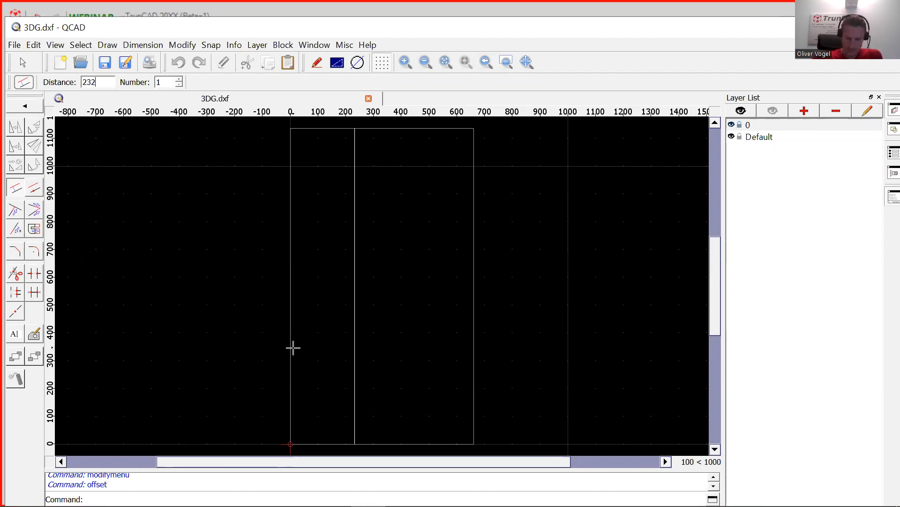
click(293, 347)
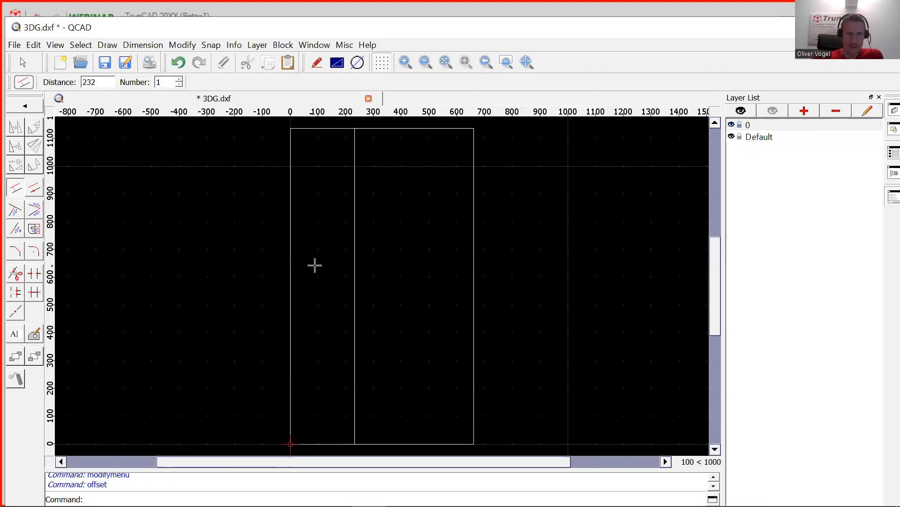
- Add a second vertical offset line at 196 and a horizontal line 568 above the bottom
double_click(107, 84)
text(1)
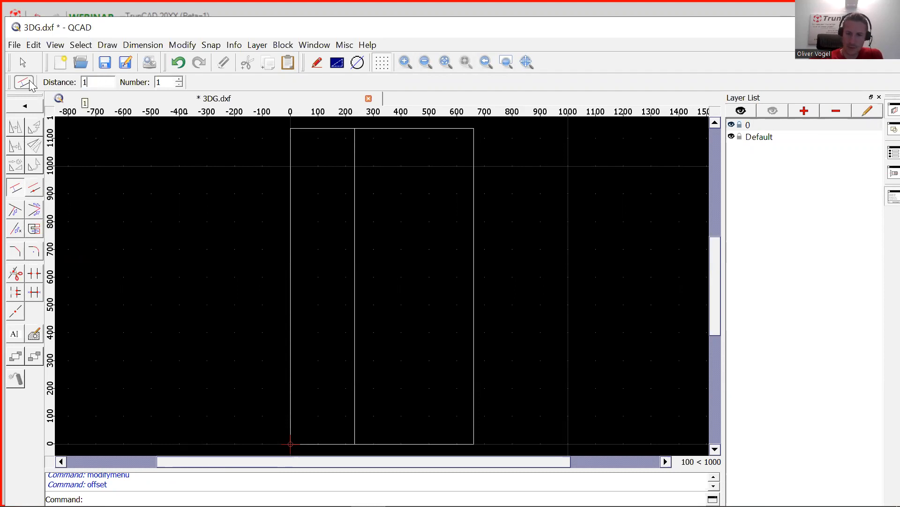
text(96)
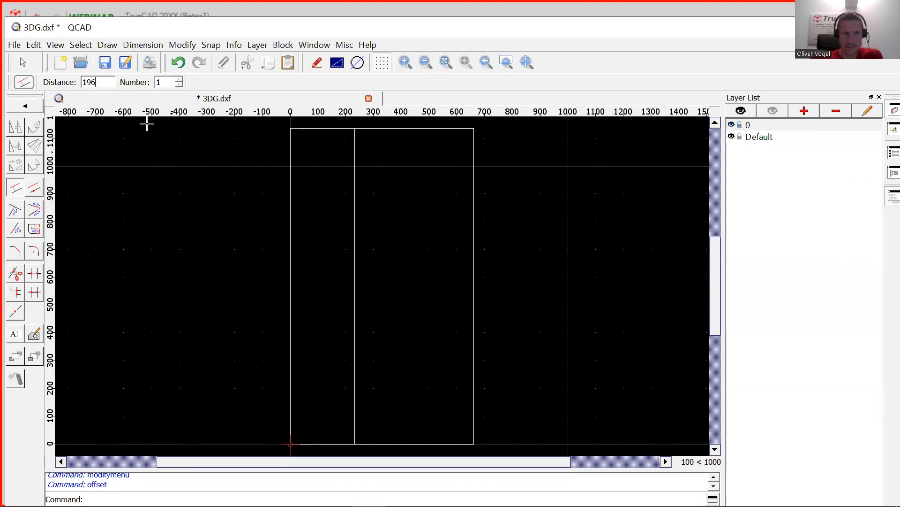
click(355, 253)
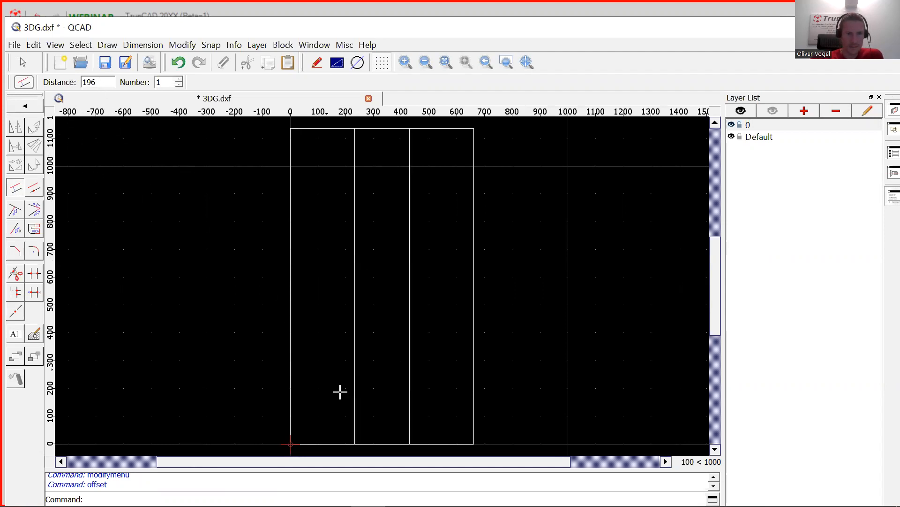
drag(103, 81, 8, 74)
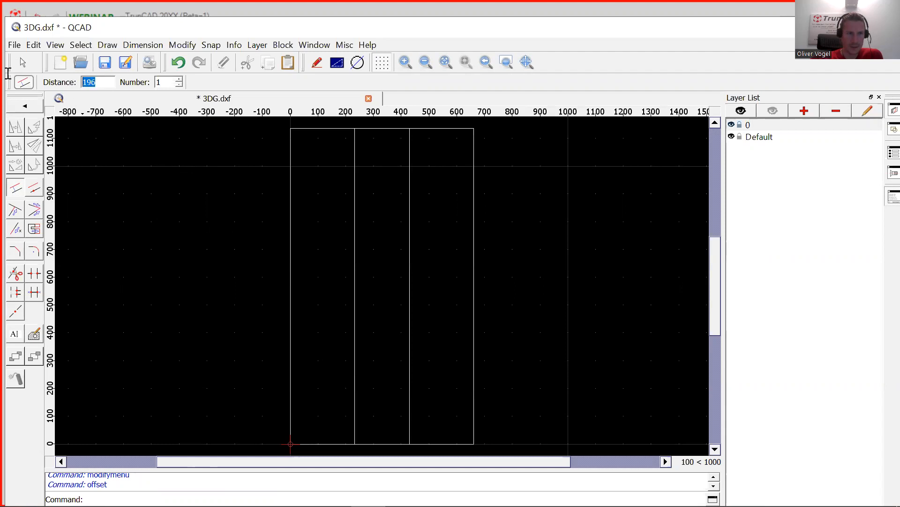
text(568)
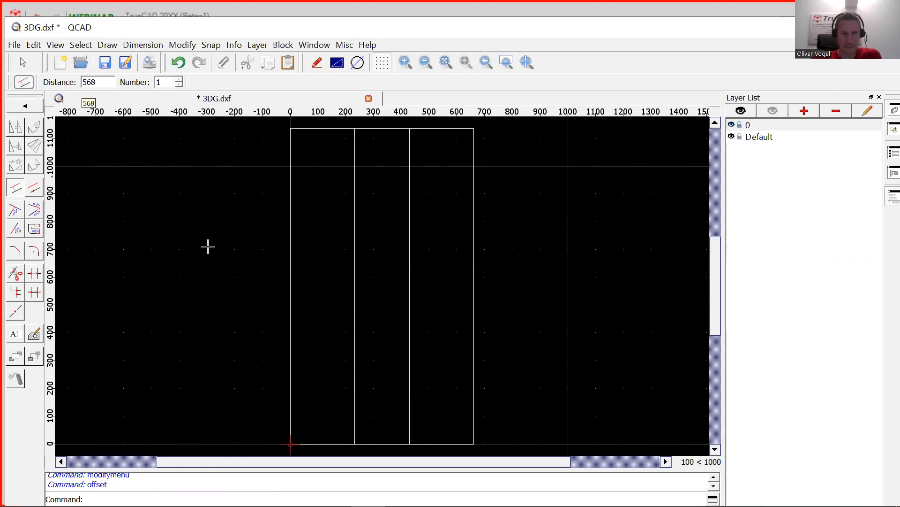
click(385, 441)
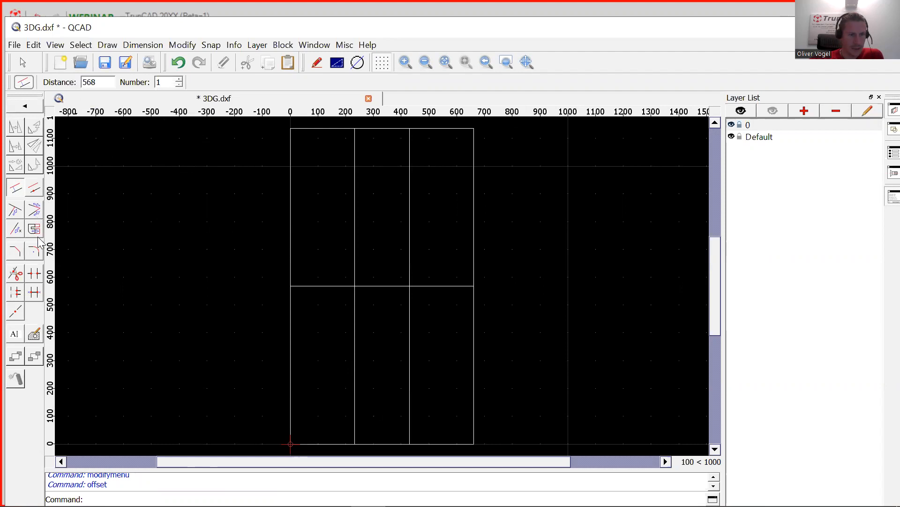
- Break out the unwanted guide-line pieces and open the bottom edge inside the notch
click(33, 276)
click(329, 286)
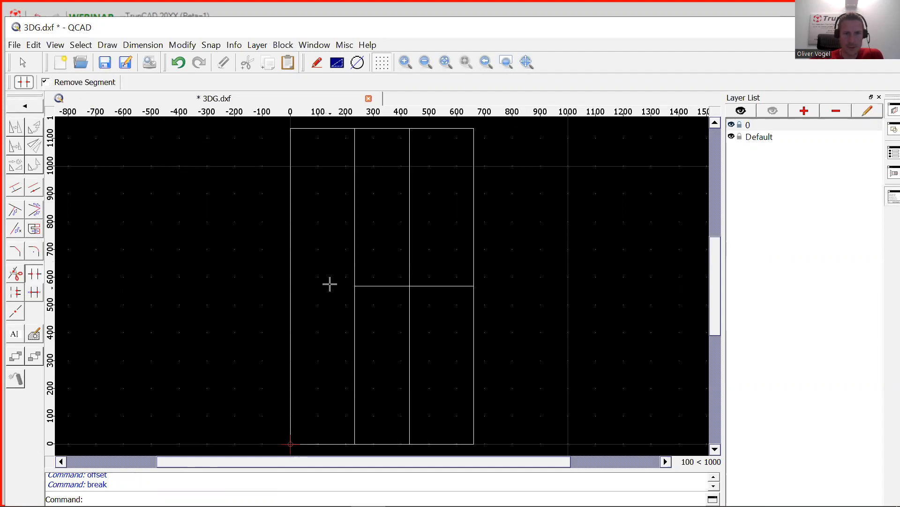
click(355, 240)
click(410, 232)
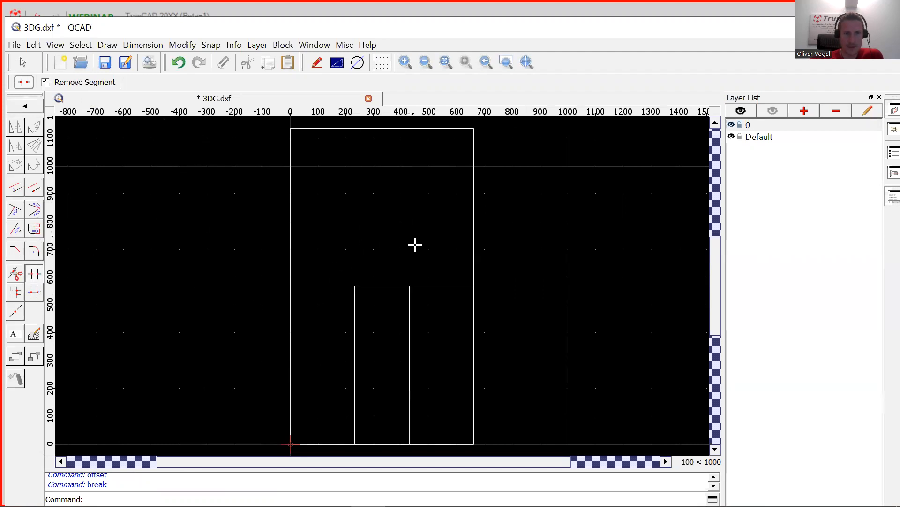
click(441, 286)
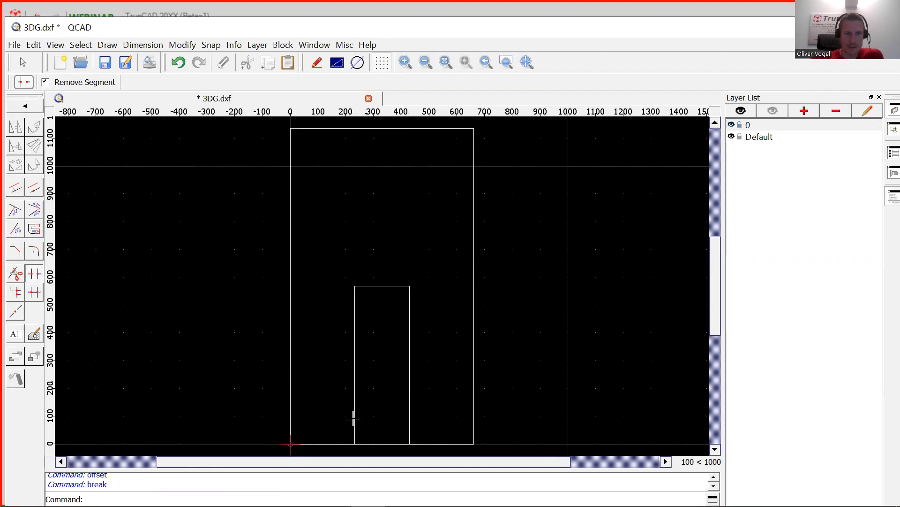
click(387, 443)
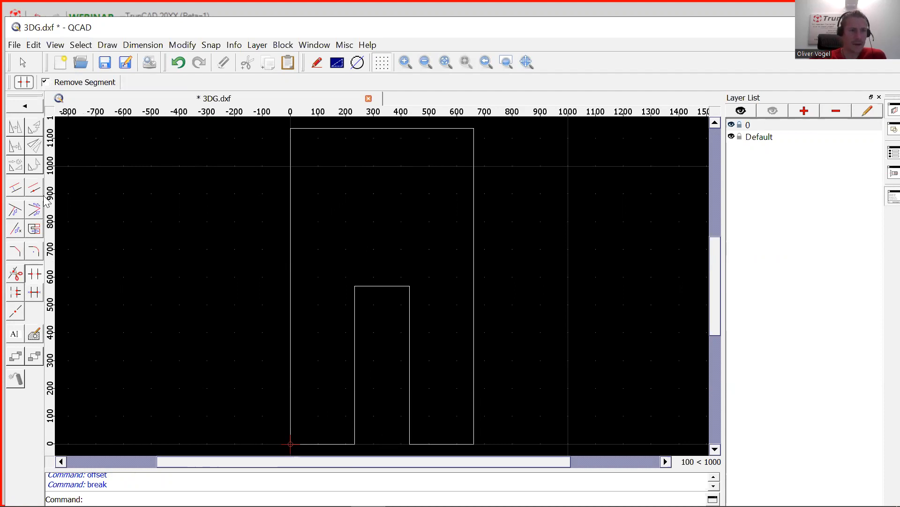
- Join the notched outline into one 8-segment polyline and save 3DG.dxf
click(27, 107)
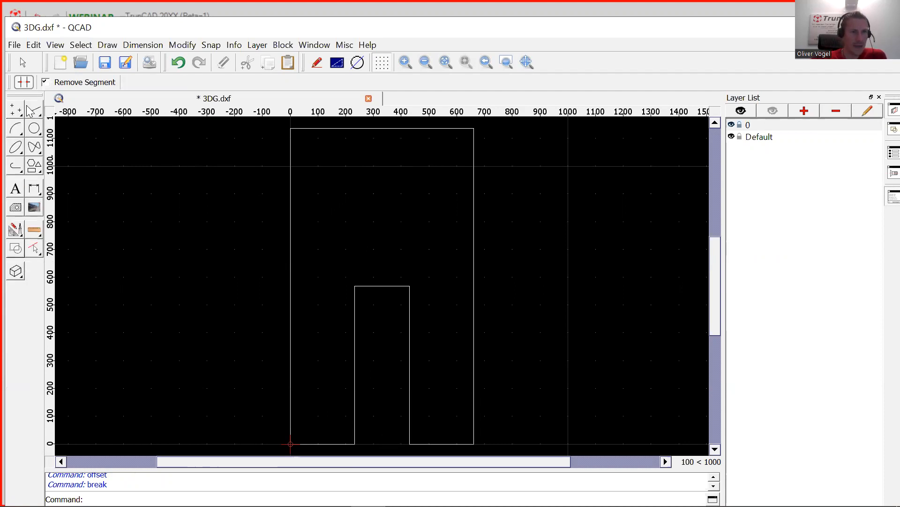
click(18, 168)
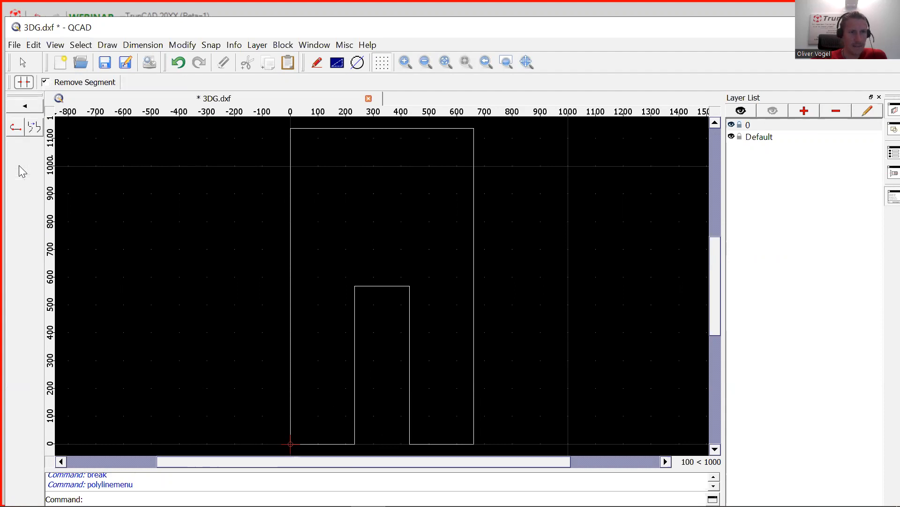
click(34, 127)
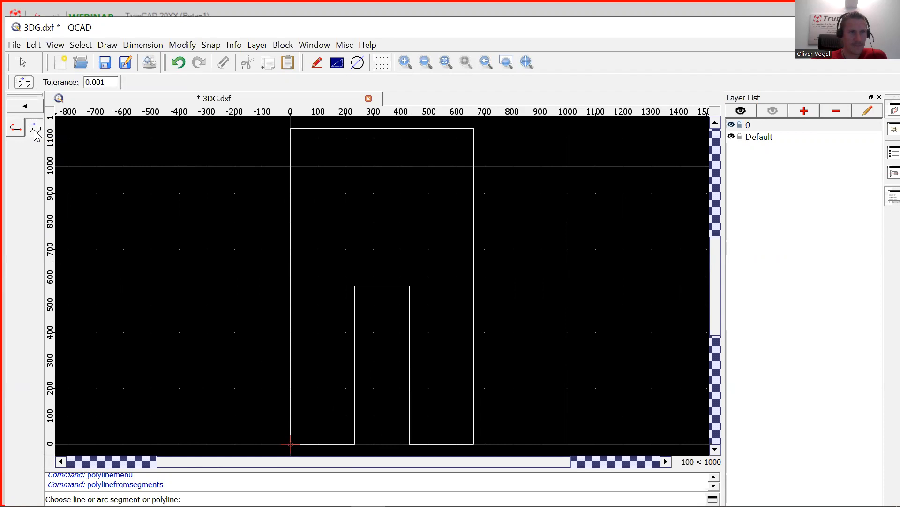
click(289, 352)
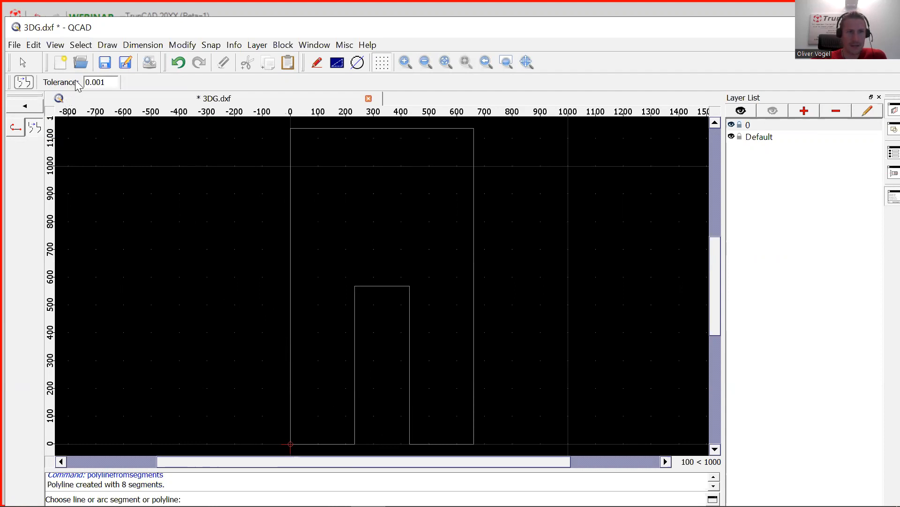
click(105, 63)
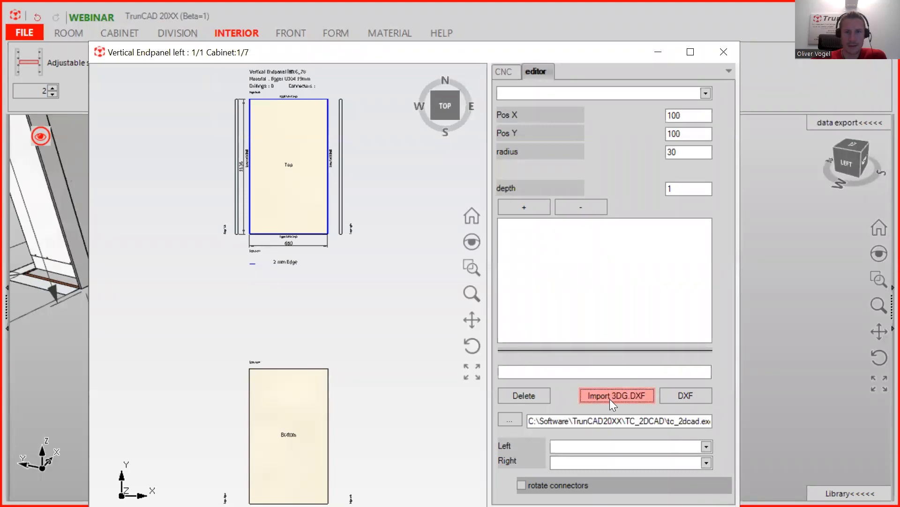
- Import the notched 3DG.DXF outline into the Vertical Endpanel and orbit to inspect the notch
click(610, 398)
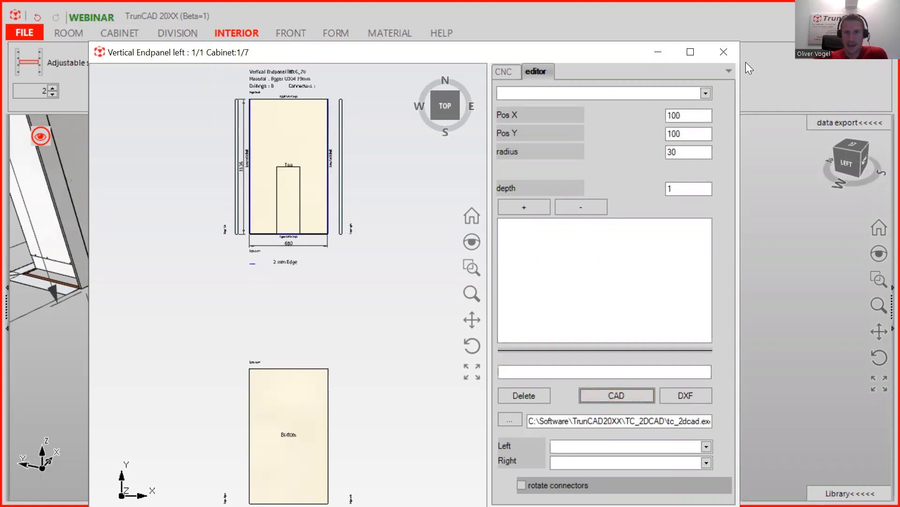
click(723, 52)
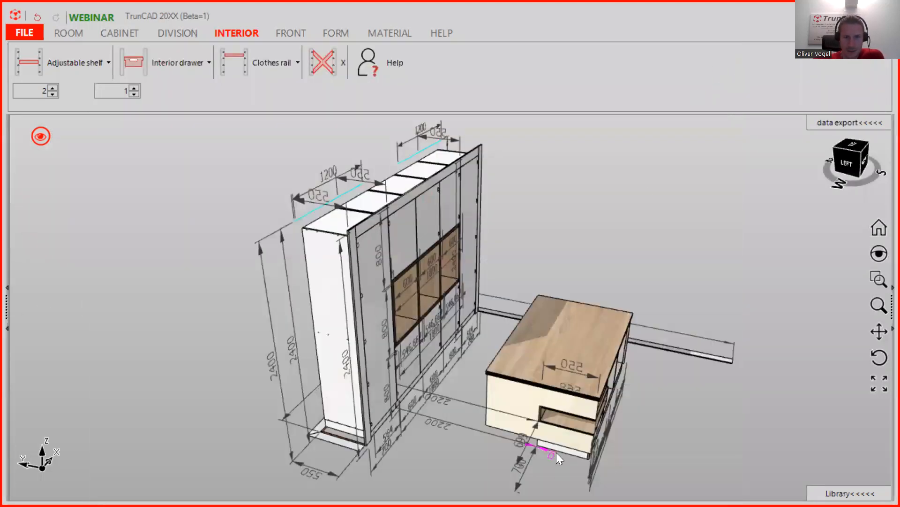
scroll(557, 451, up, 4)
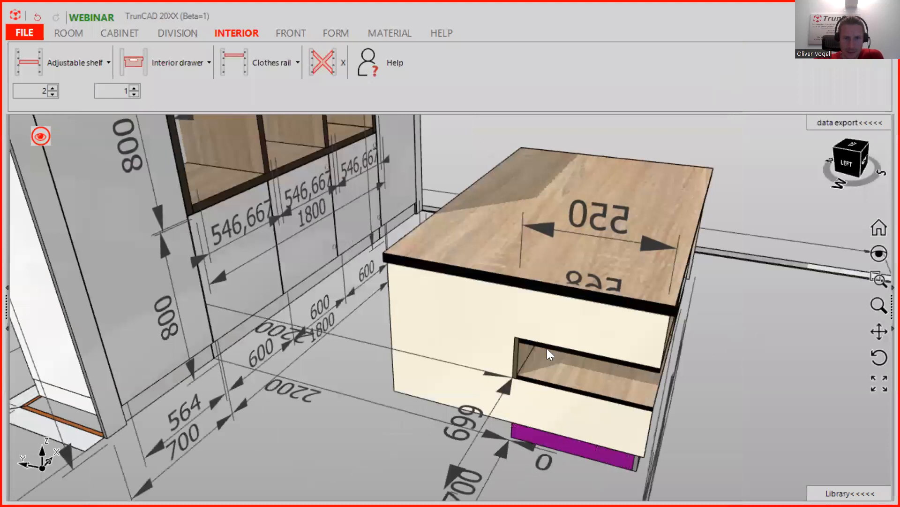
scroll(548, 349, up, 1)
middle_drag(638, 347, 491, 330)
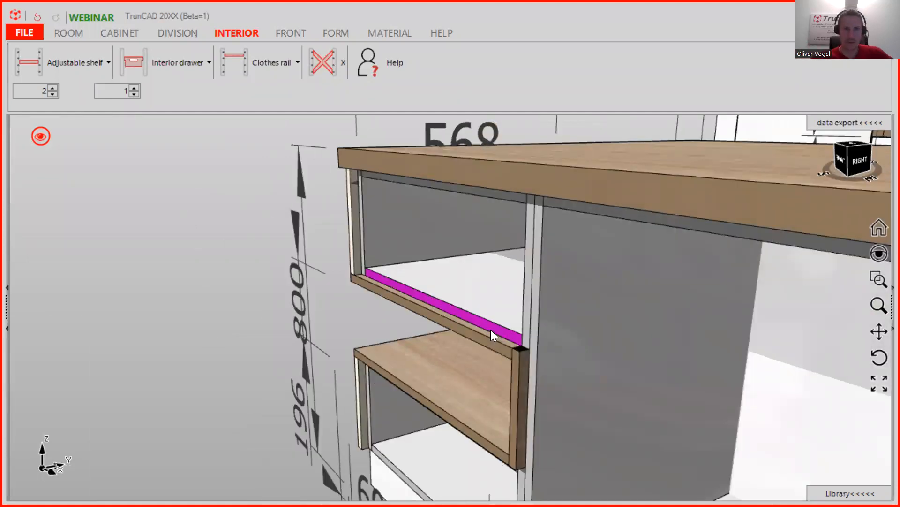
scroll(475, 263, down, 2)
middle_drag(475, 271, 538, 285)
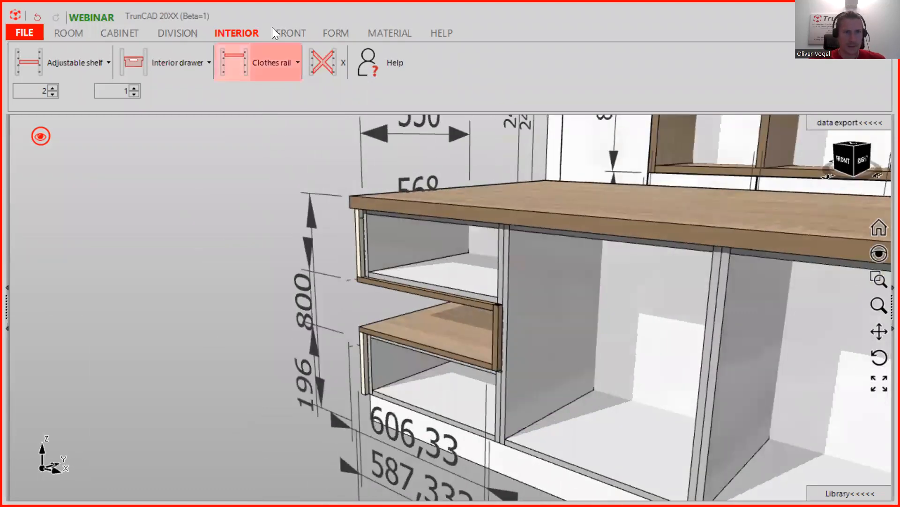
- Place Legrabox Pure drawer fronts in the compartments above and below the open shelf
click(288, 34)
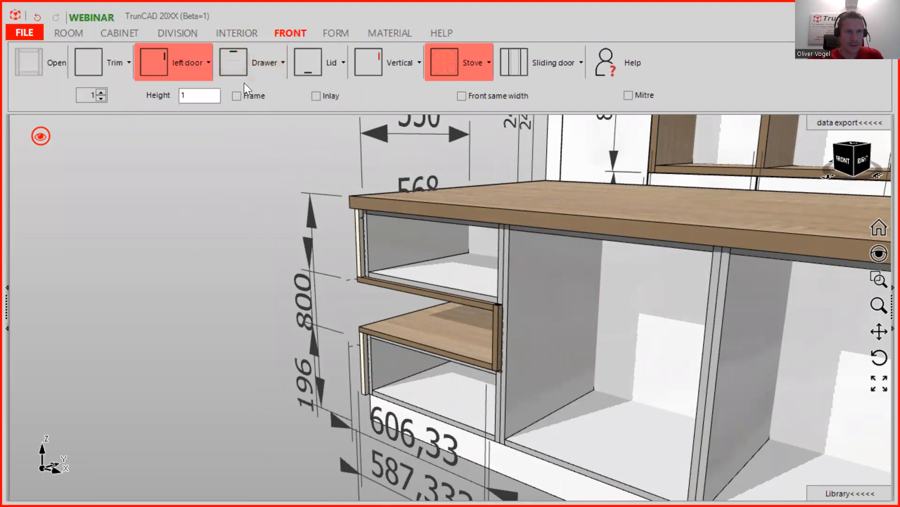
click(265, 61)
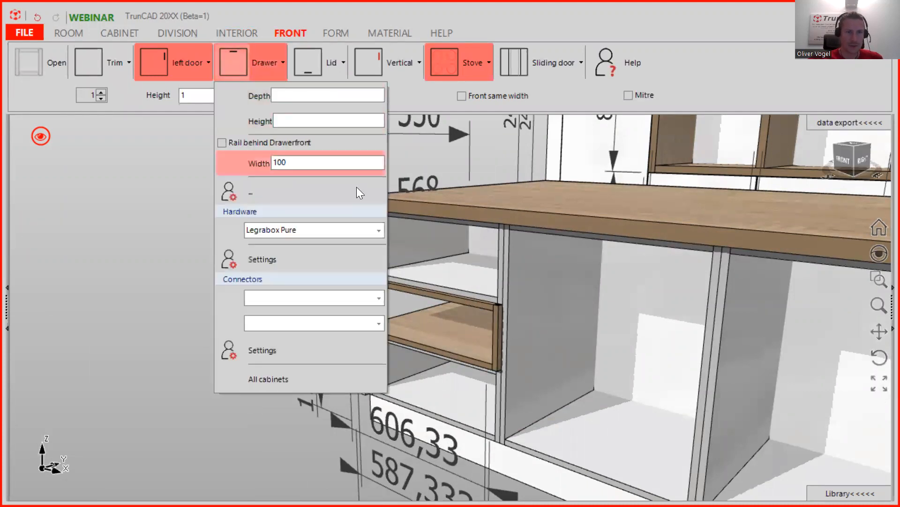
click(378, 230)
click(378, 230)
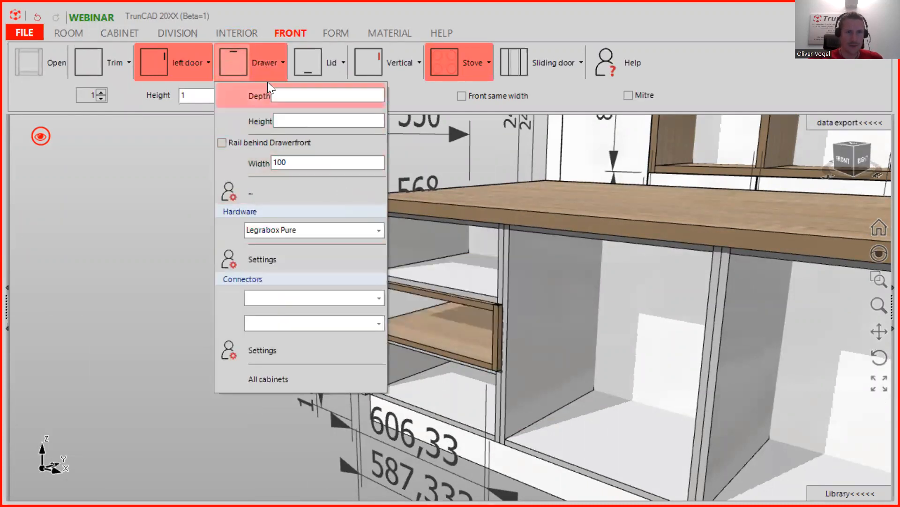
drag(258, 60, 435, 262)
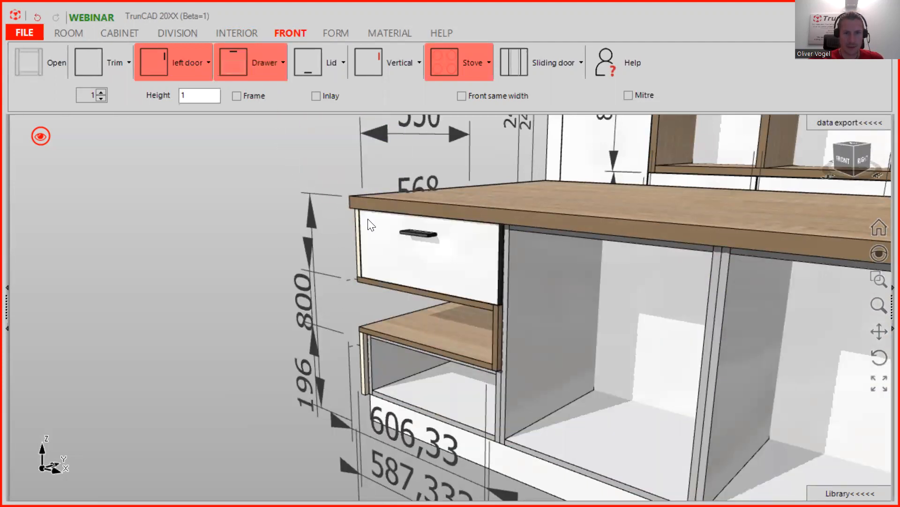
drag(244, 57, 391, 394)
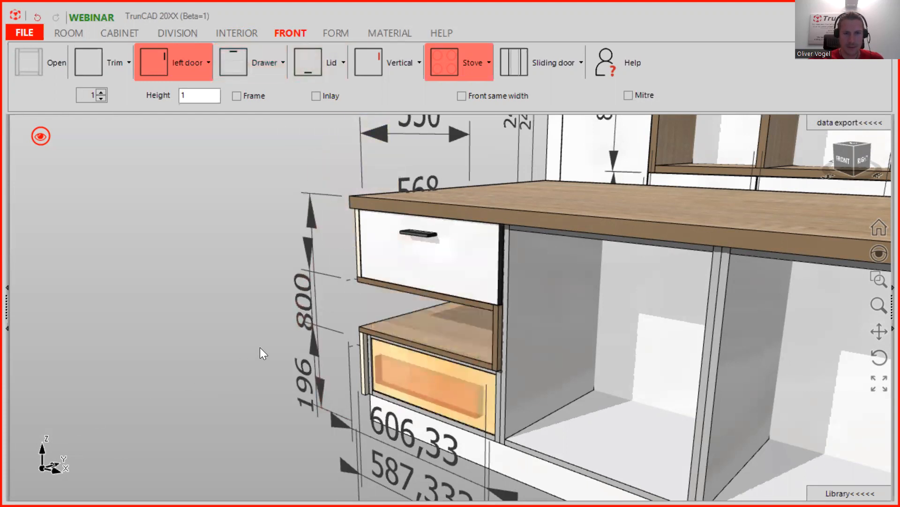
scroll(490, 365, up, 5)
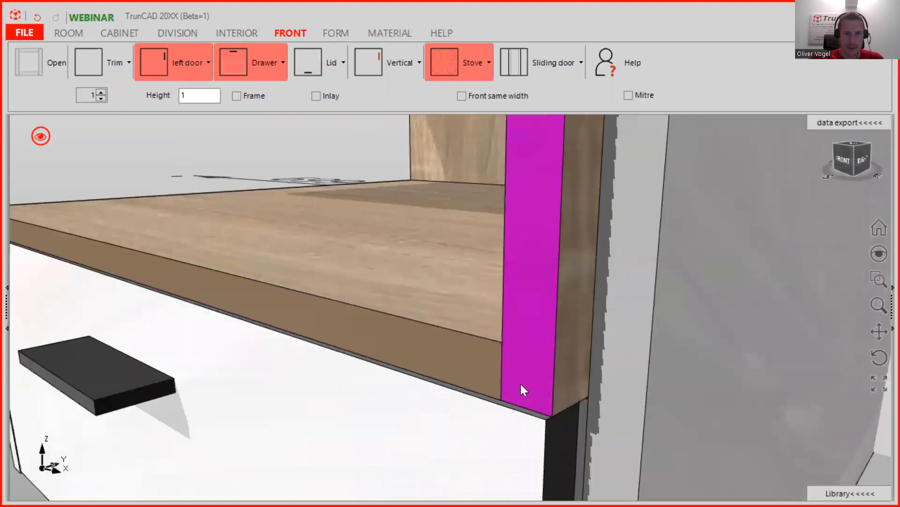
middle_drag(523, 390, 330, 298)
scroll(565, 355, up, 5)
scroll(630, 338, down, 5)
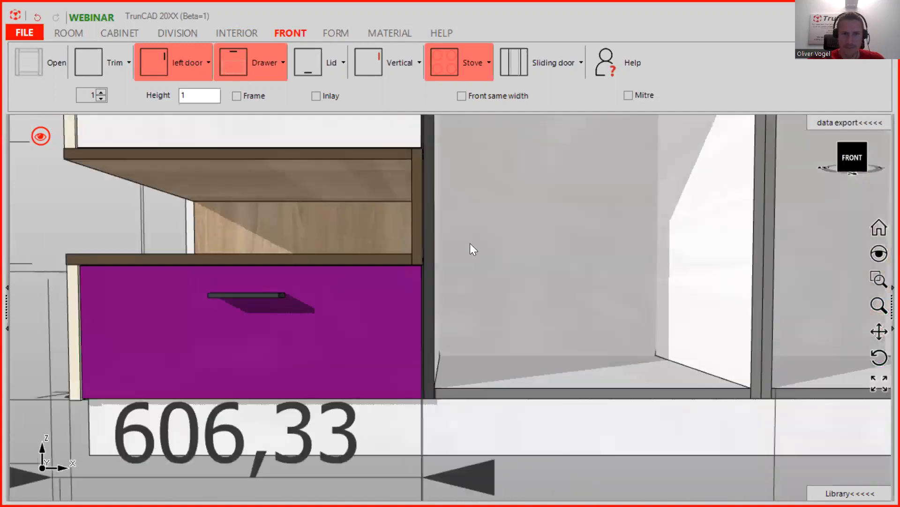
scroll(393, 270, up, 5)
middle_drag(467, 272, 511, 297)
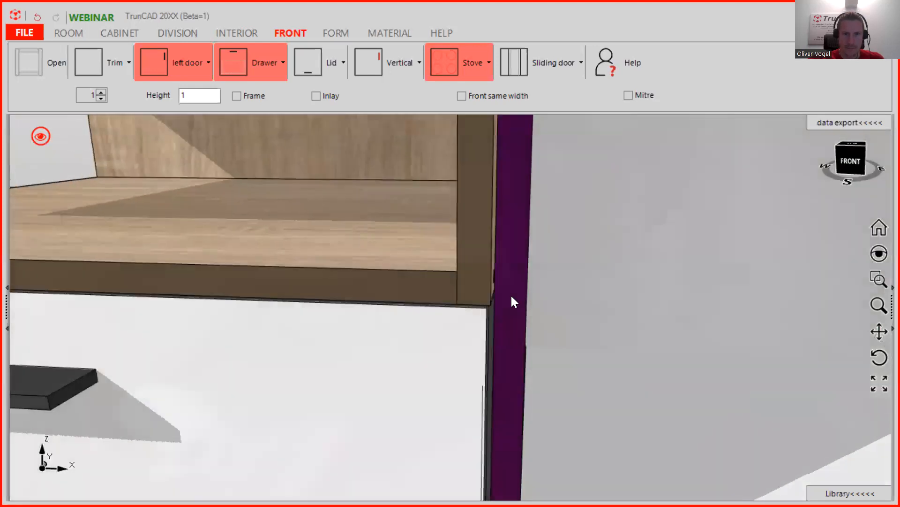
scroll(485, 320, up, 2)
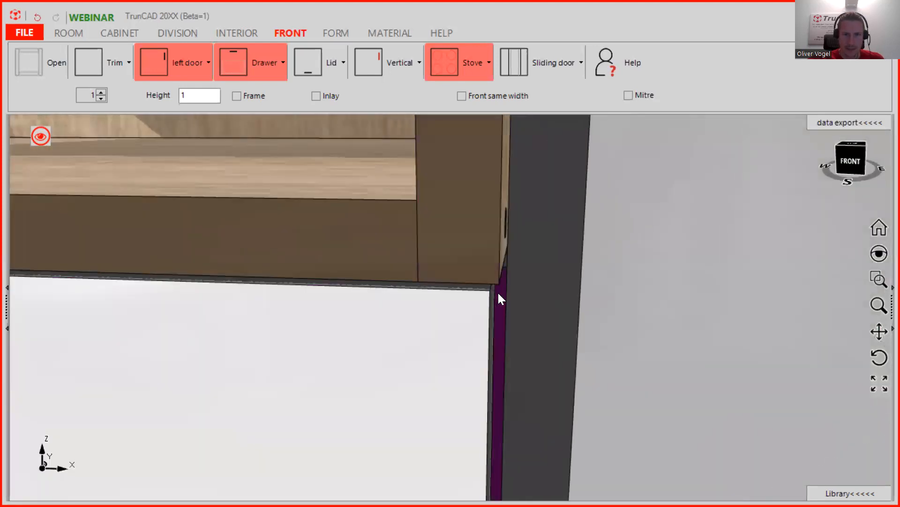
scroll(500, 288, down, 5)
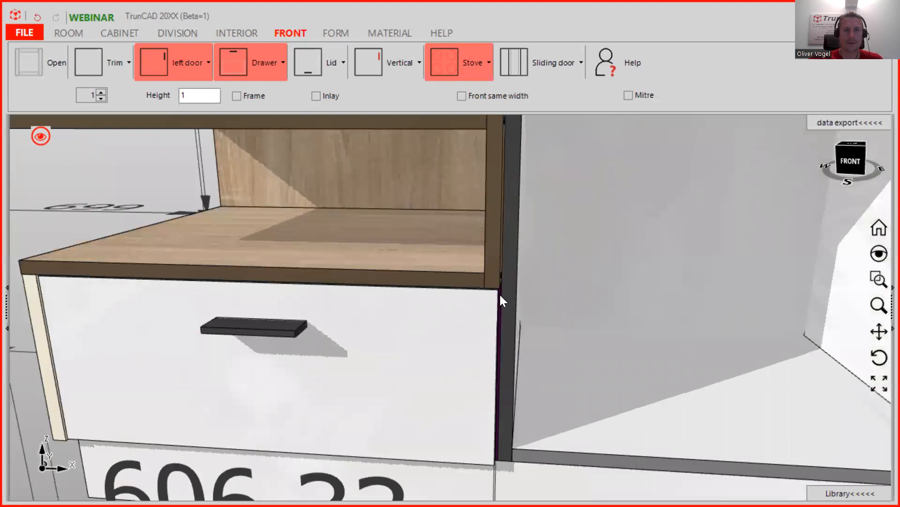
scroll(499, 293, down, 5)
scroll(491, 293, up, 1)
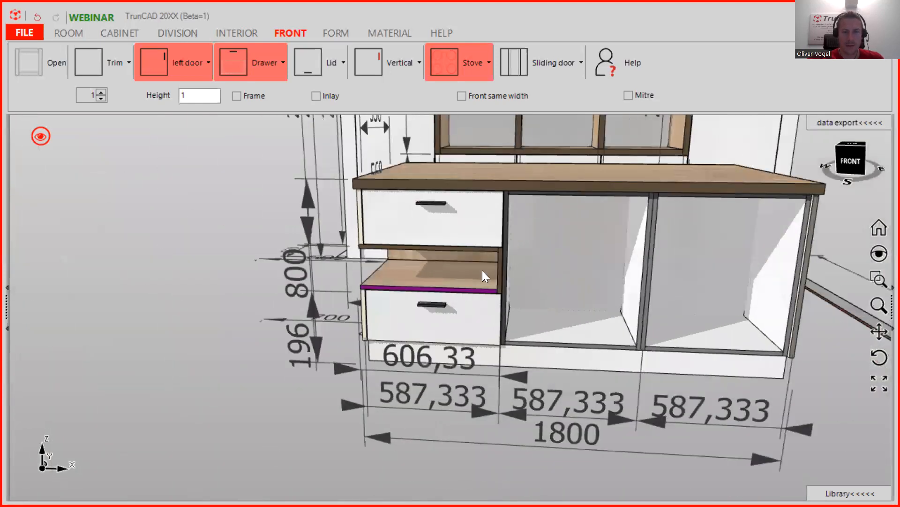
scroll(482, 270, down, 1)
scroll(491, 268, up, 6)
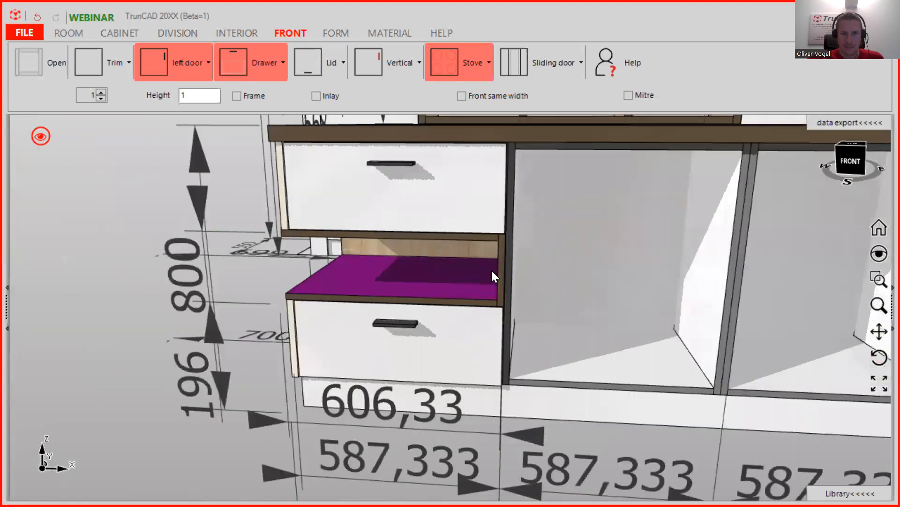
scroll(523, 362, up, 4)
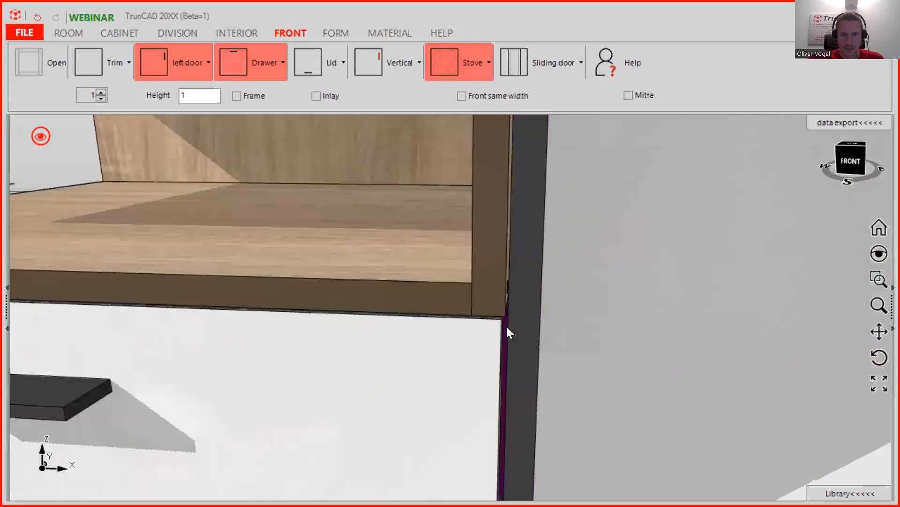
middle_drag(513, 321, 512, 297)
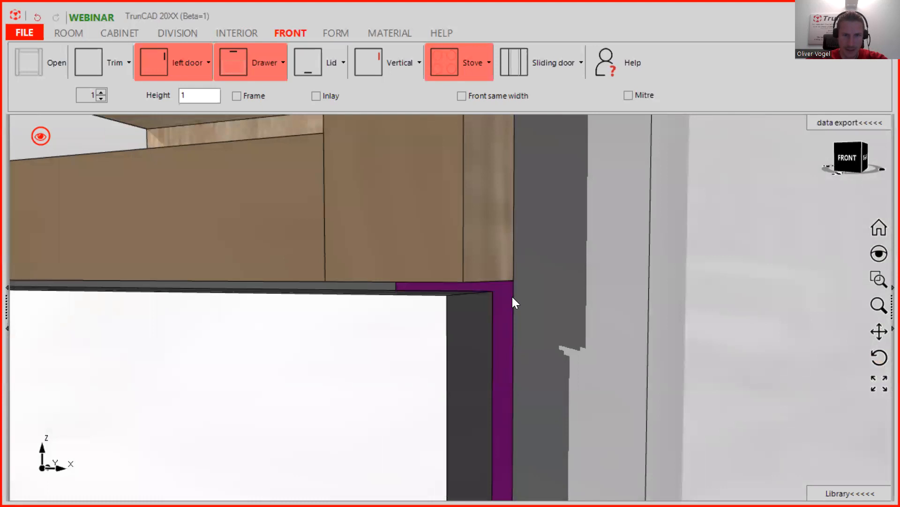
click(495, 286)
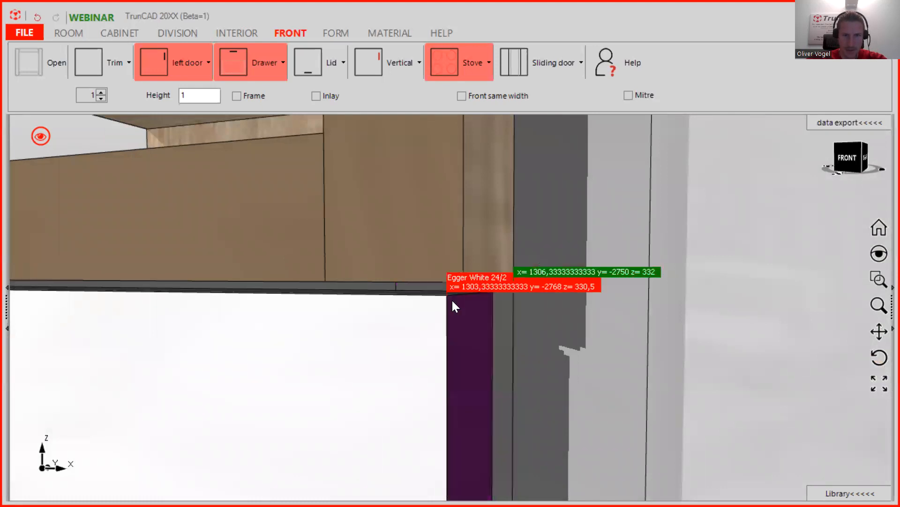
click(446, 303)
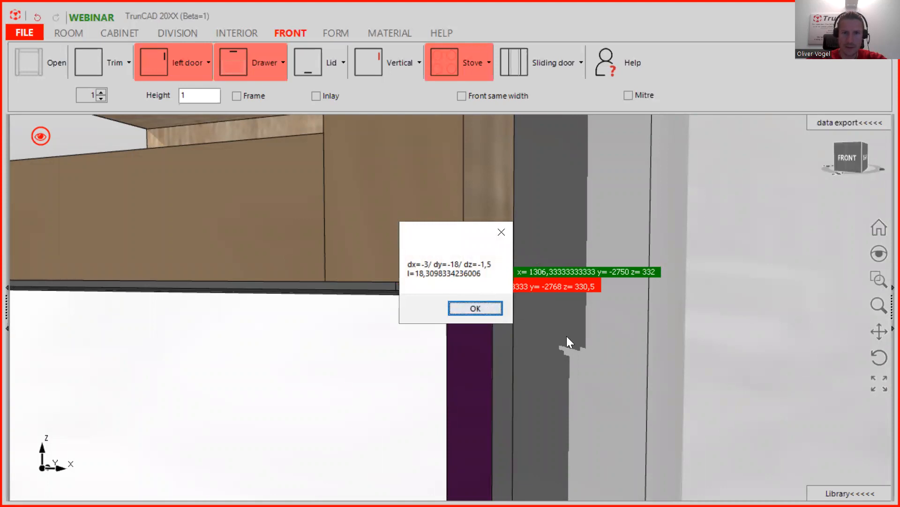
click(483, 311)
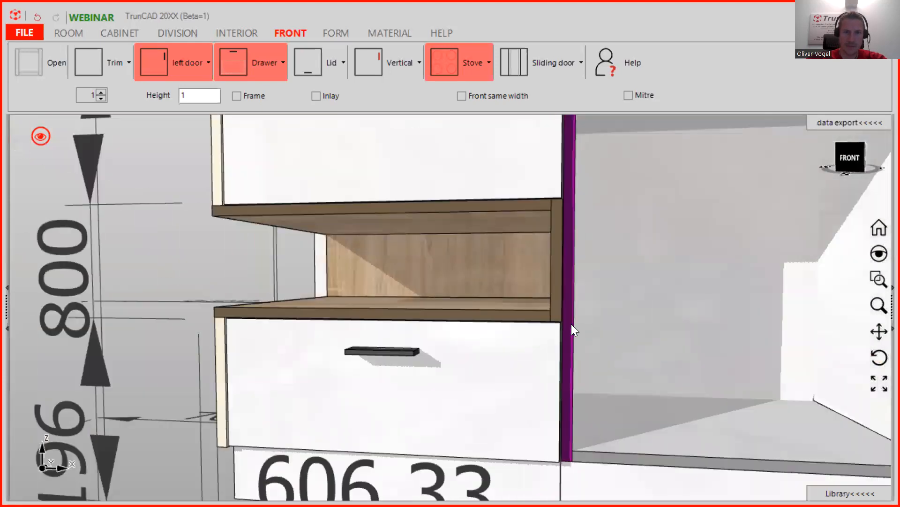
scroll(518, 314, down, 4)
middle_drag(421, 289, 424, 324)
- With Toucheareas enabled, give the lower drawer front a Distance left of 700
click(39, 136)
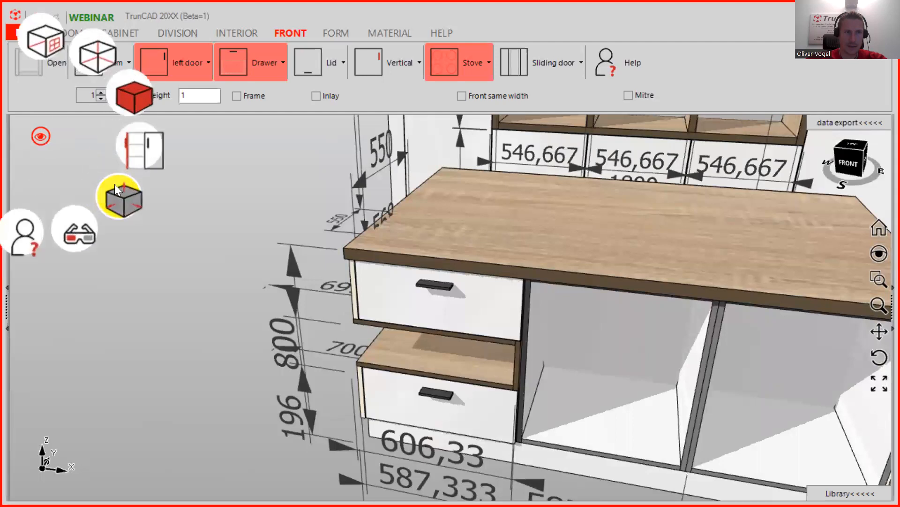
click(125, 188)
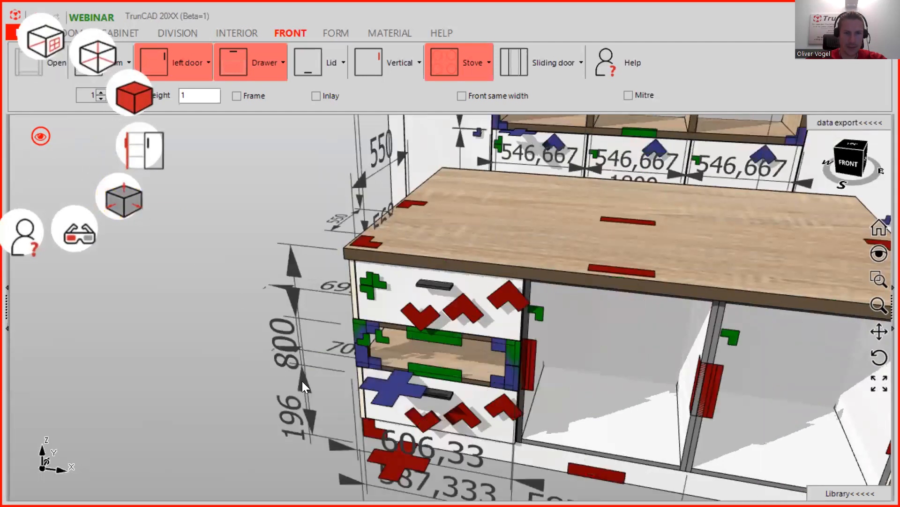
middle_drag(372, 390, 387, 393)
click(381, 386)
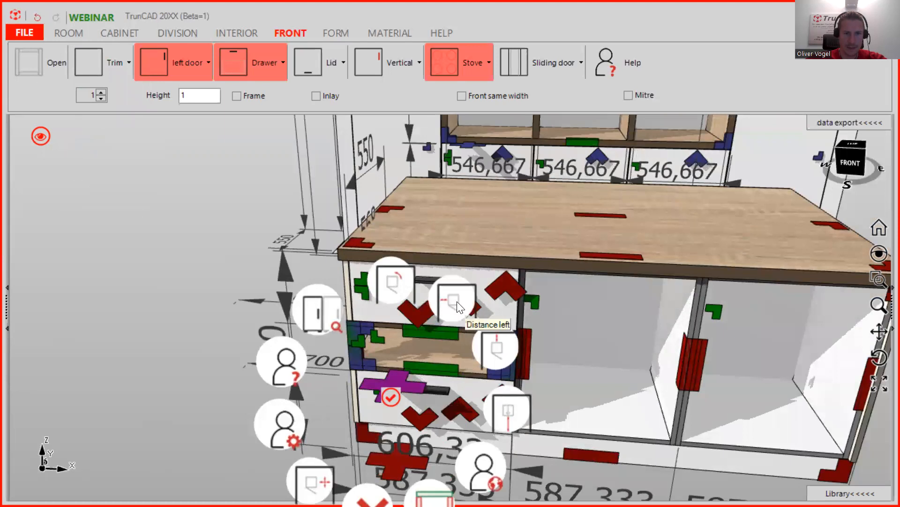
click(457, 305)
text(7)
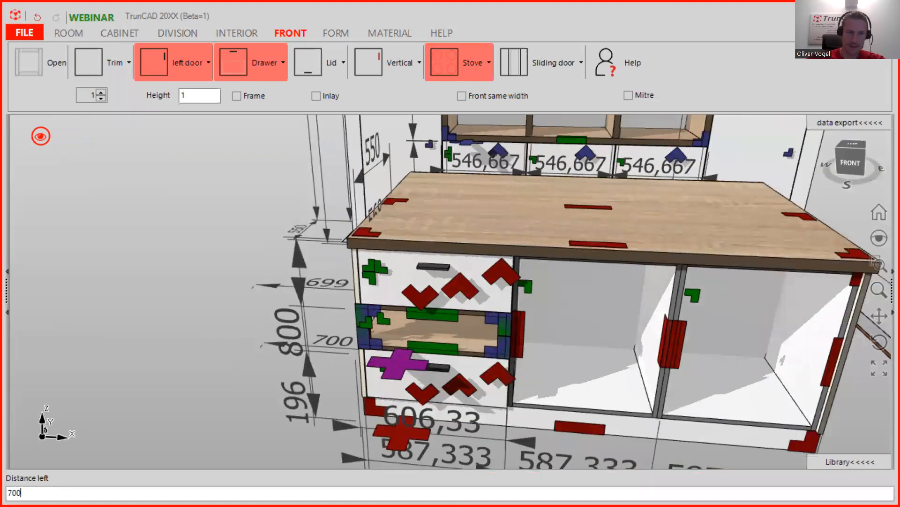
text(00)
key(Return)
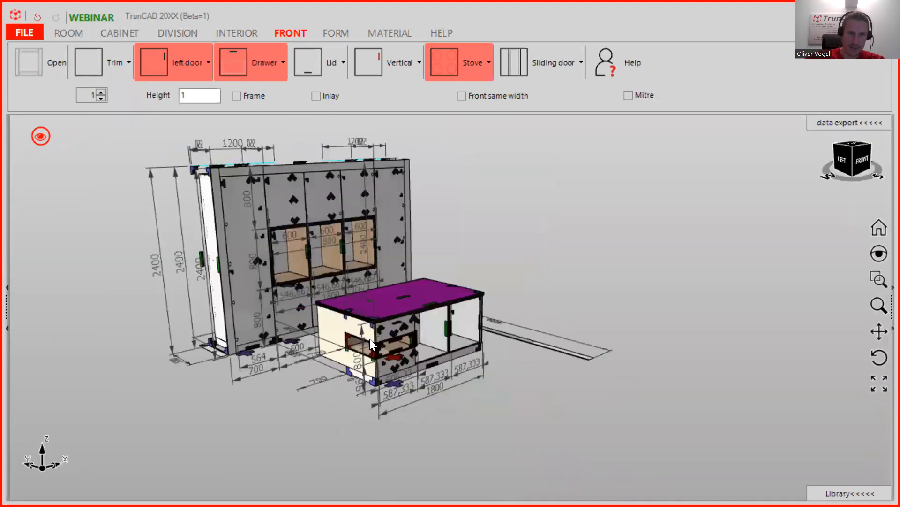
scroll(351, 340, up, 6)
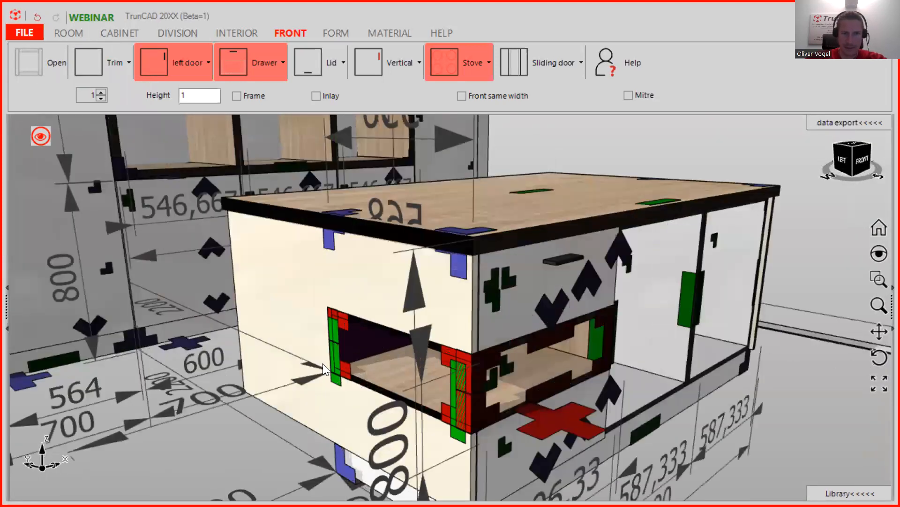
scroll(323, 363, up, 6)
scroll(382, 378, down, 4)
scroll(514, 330, down, 1)
scroll(669, 349, down, 8)
middle_drag(588, 324, 366, 291)
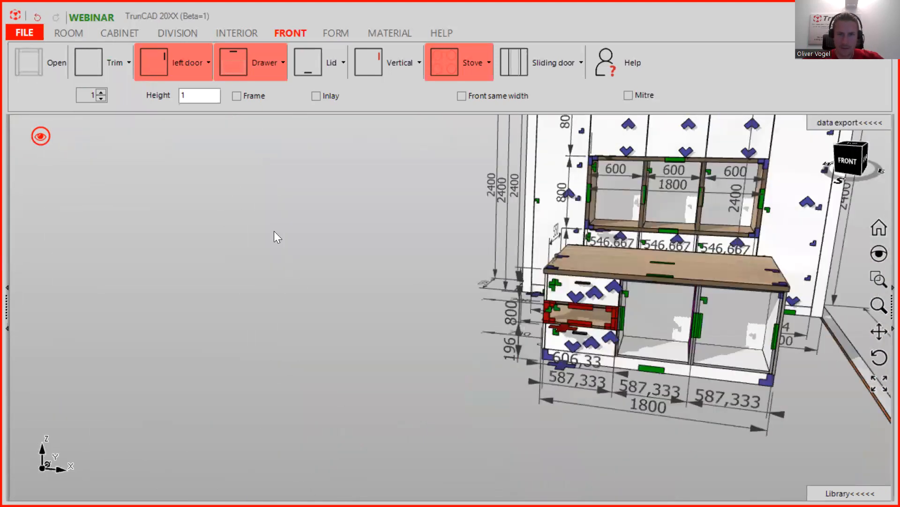
click(47, 138)
click(123, 200)
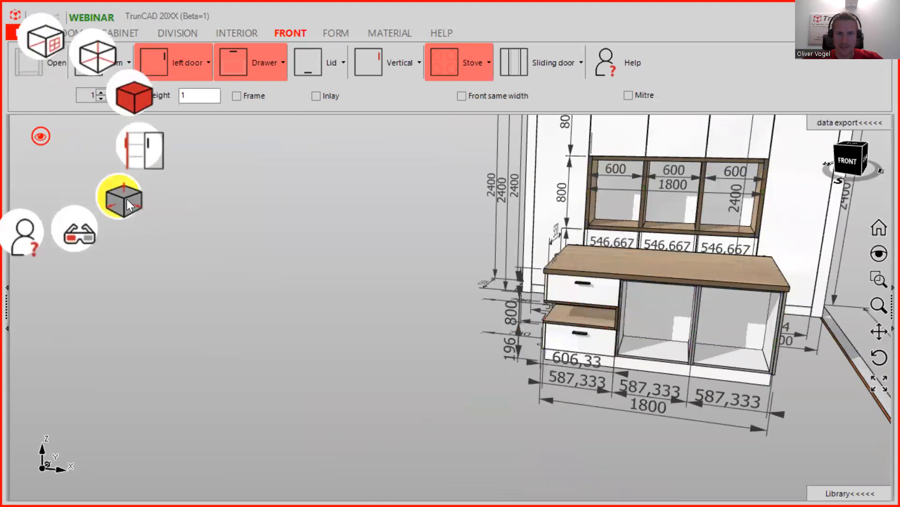
middle_drag(615, 311, 732, 301)
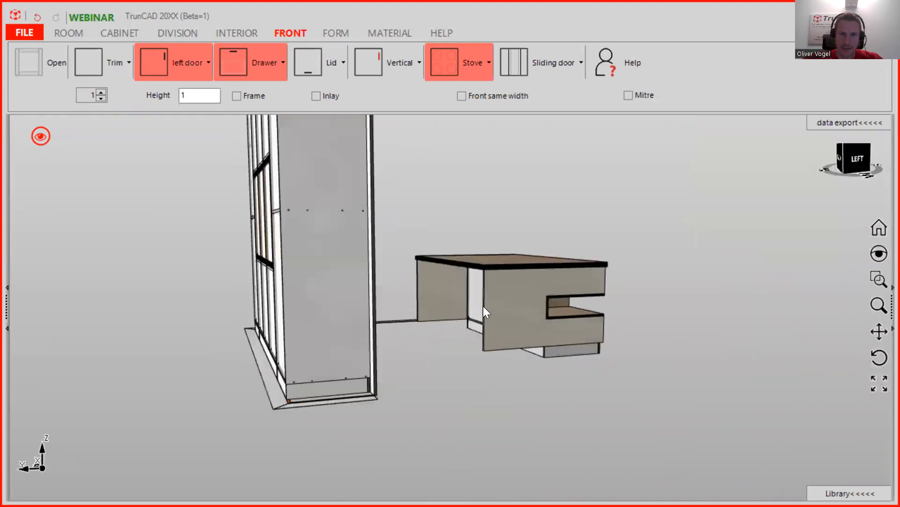
scroll(483, 306, up, 5)
scroll(484, 307, down, 5)
middle_drag(597, 313, 536, 212)
scroll(585, 389, up, 3)
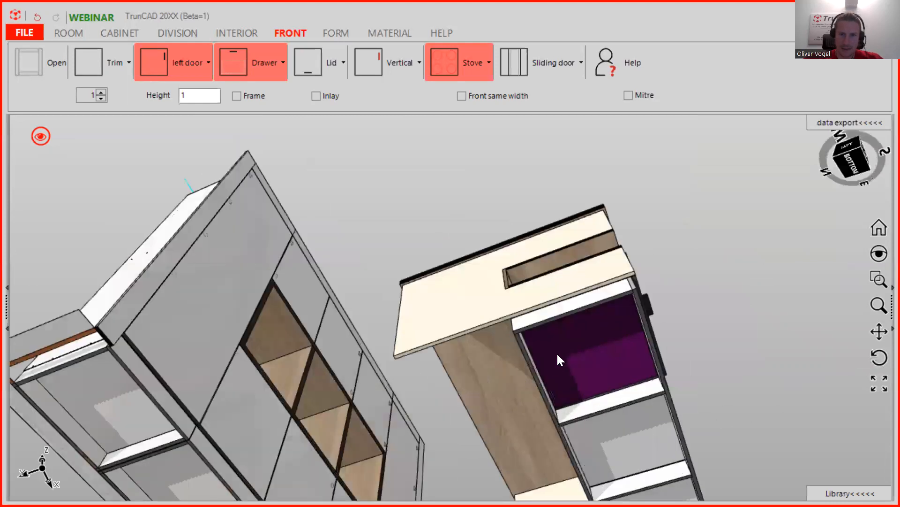
scroll(587, 350, down, 2)
scroll(607, 347, down, 1)
middle_drag(600, 353, 527, 469)
click(42, 136)
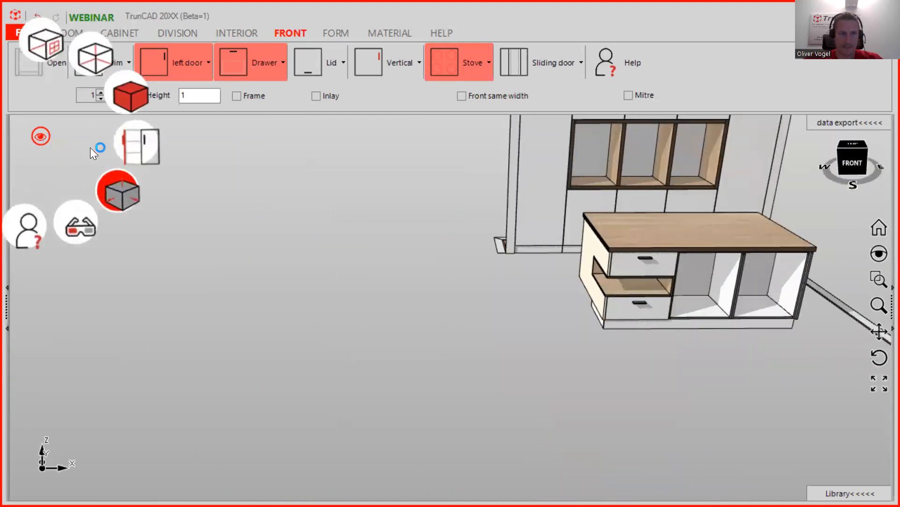
click(133, 201)
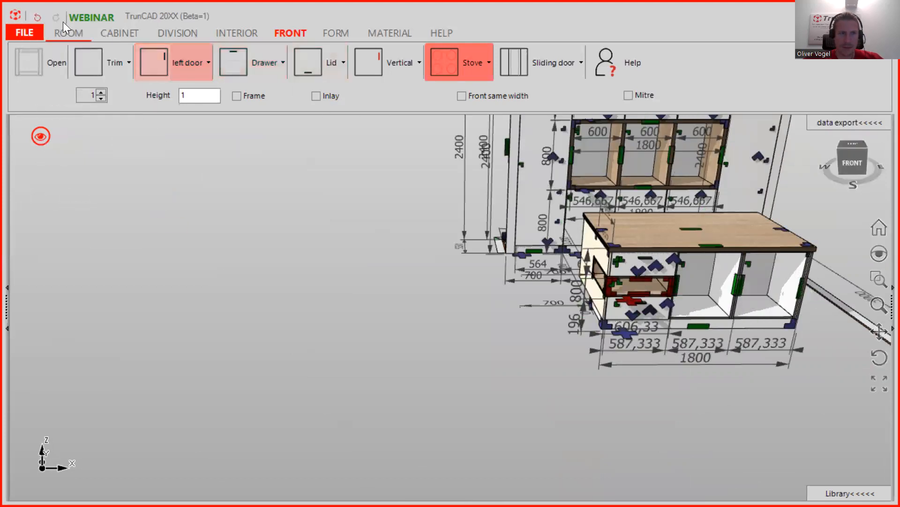
- On the CABINET tab, choose '6 - Cabinet' and select the base cabinet
click(119, 33)
click(106, 100)
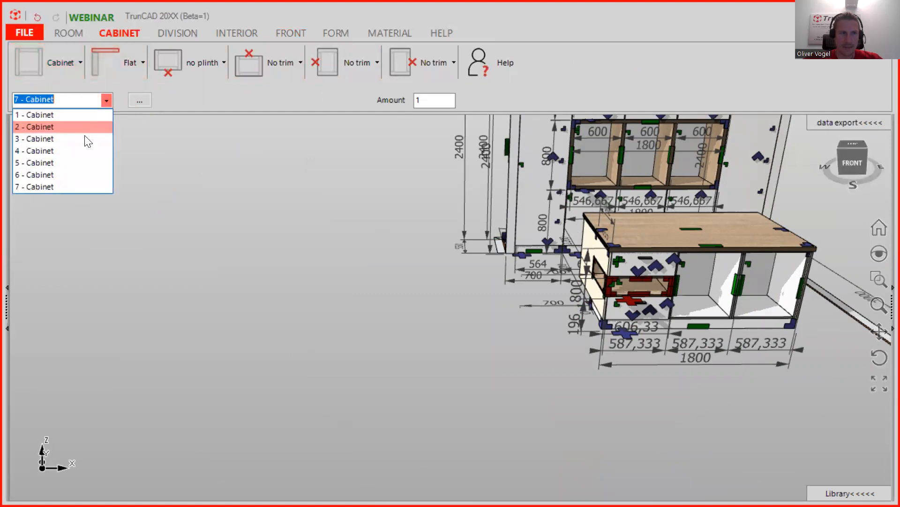
click(70, 171)
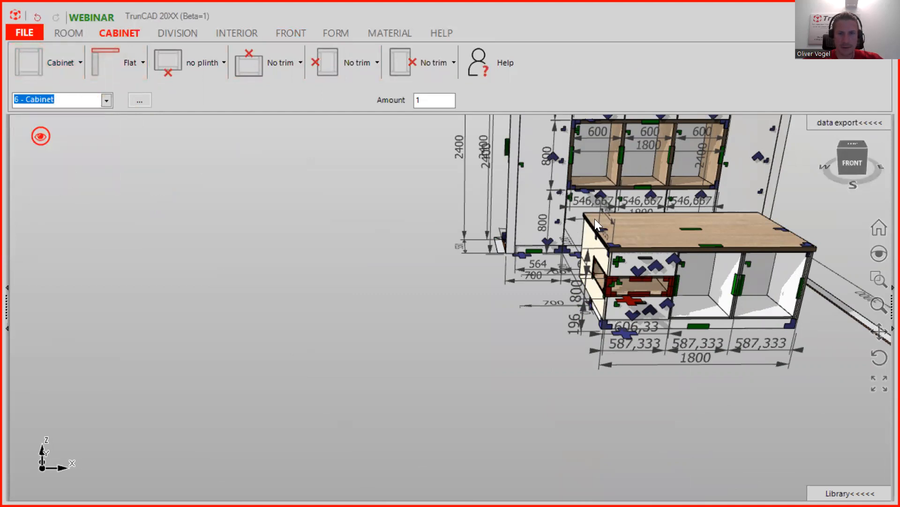
middle_click(645, 287)
click(430, 374)
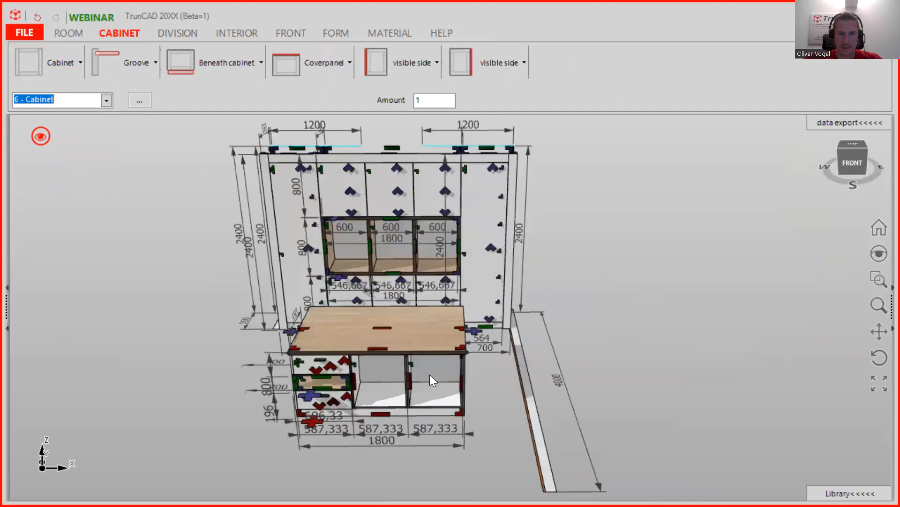
- Open the Beneath cabinet plinth dropdown and its detailed '...' settings
middle_drag(410, 391, 389, 300)
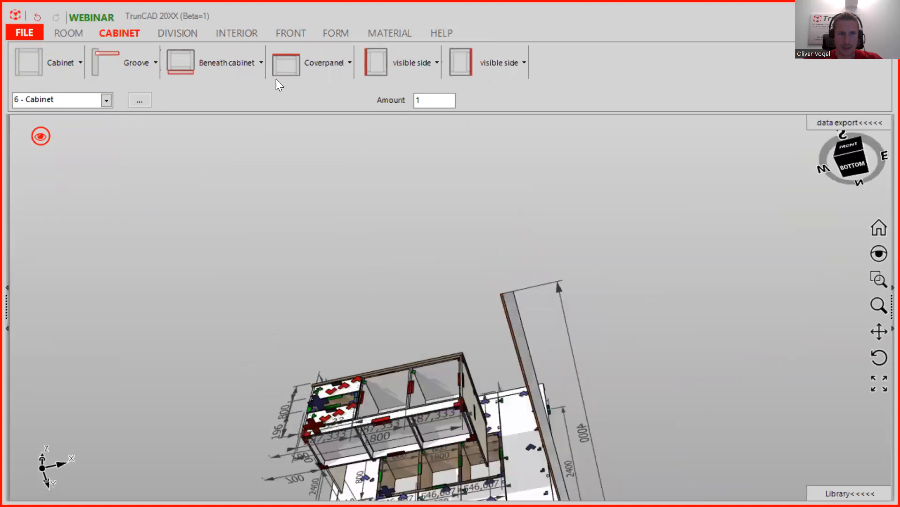
click(235, 66)
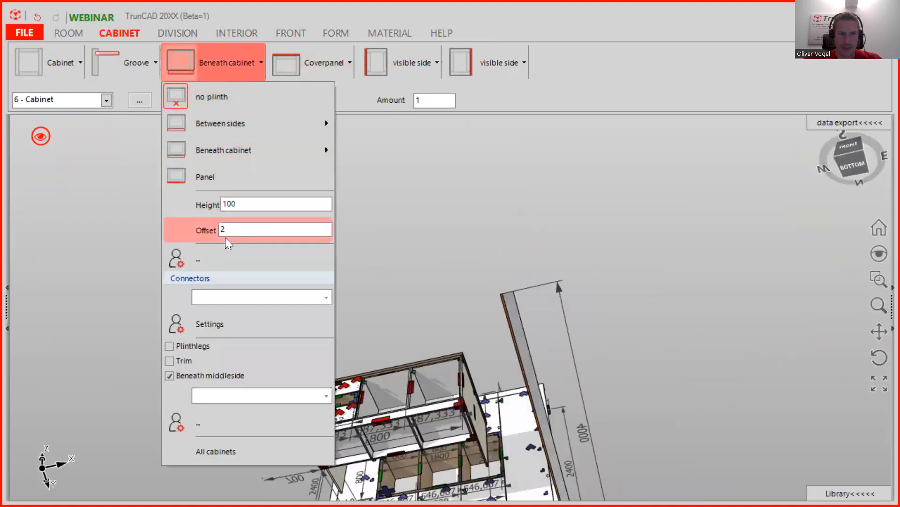
click(181, 262)
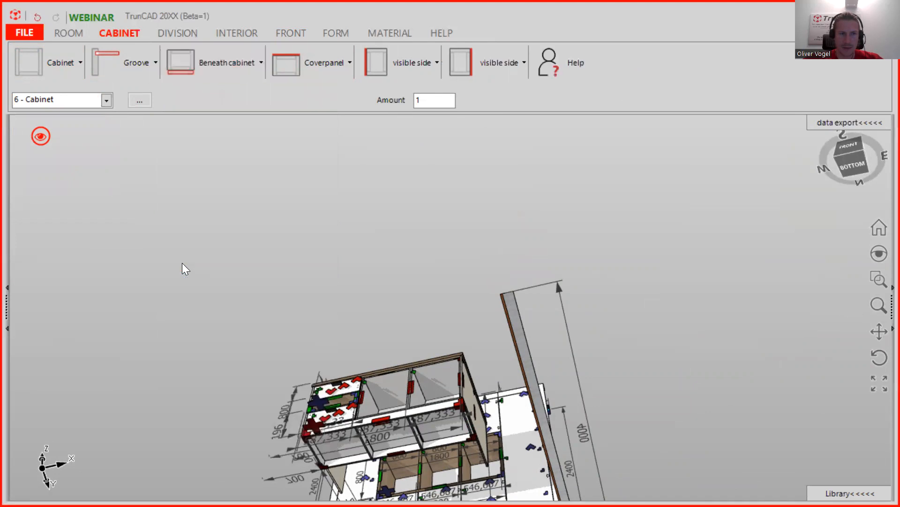
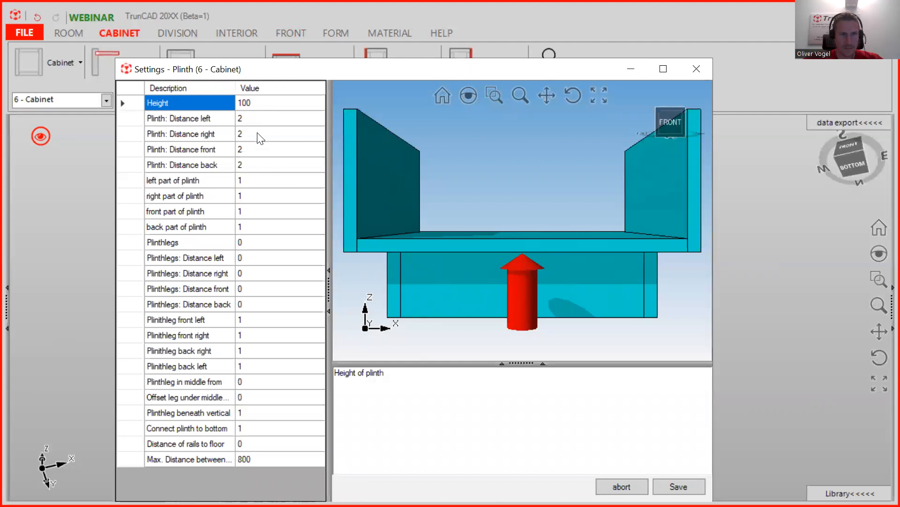
- Change the plinth's Distance back to -550 and save the plinth settings
click(257, 134)
click(254, 164)
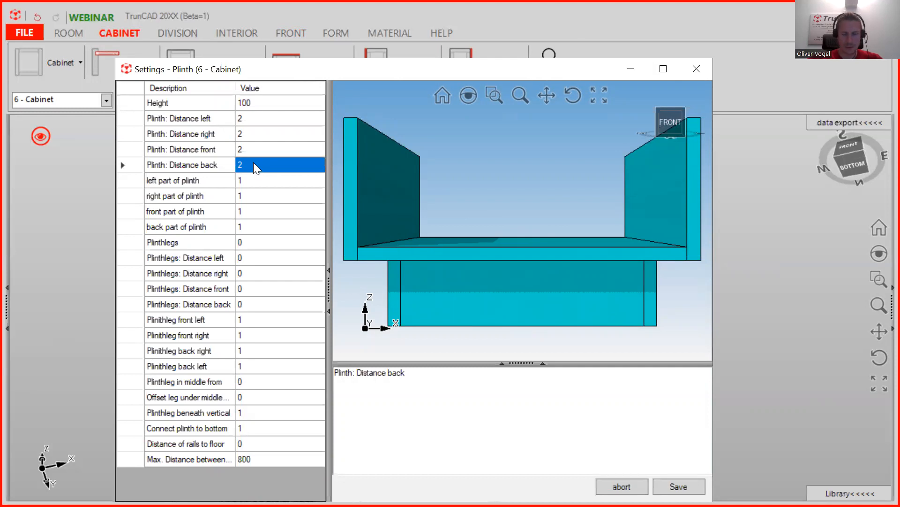
click(255, 164)
text(-550)
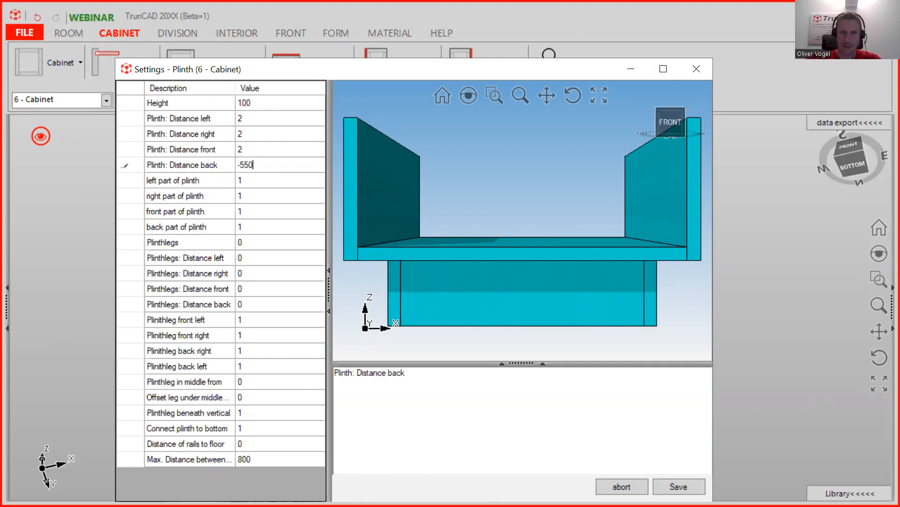
click(678, 487)
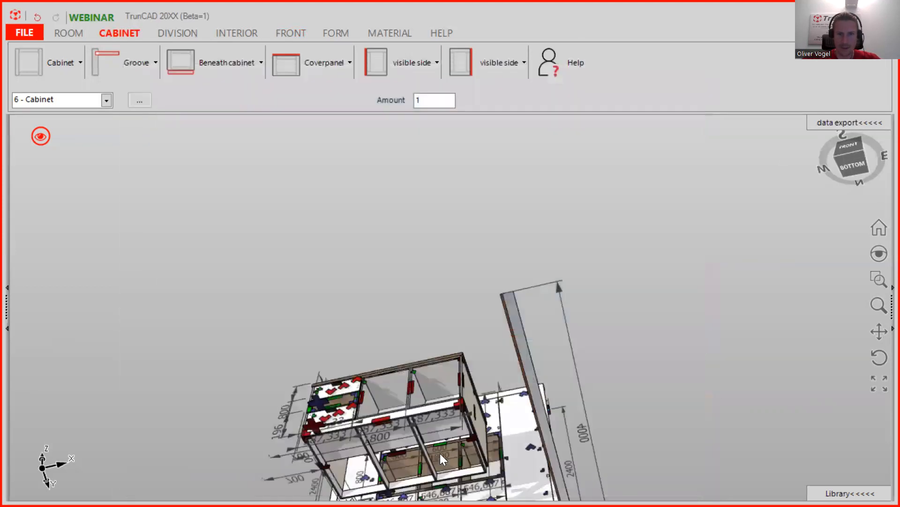
- Orbit and zoom to check the recessed plinth from the side, ending on a front view
middle_drag(441, 455, 582, 330)
scroll(411, 261, up, 8)
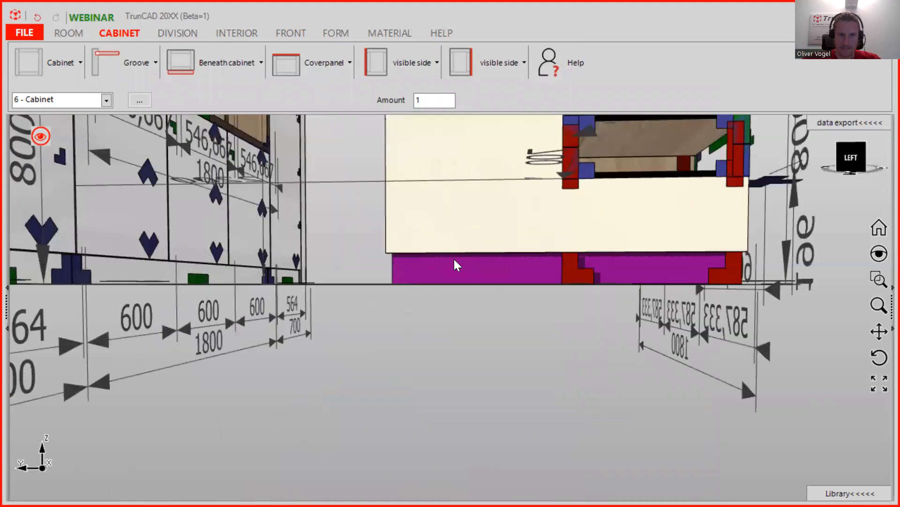
middle_drag(490, 247, 337, 268)
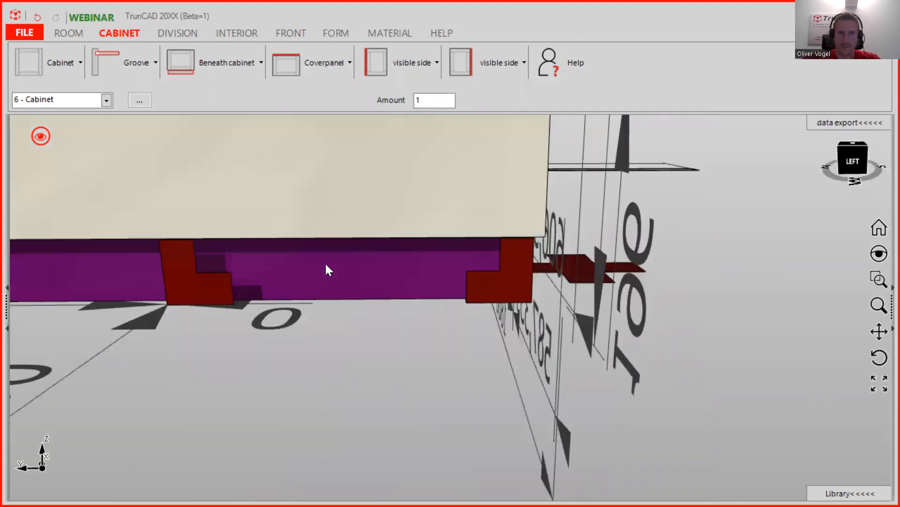
scroll(328, 267, down, 5)
middle_drag(399, 228, 253, 233)
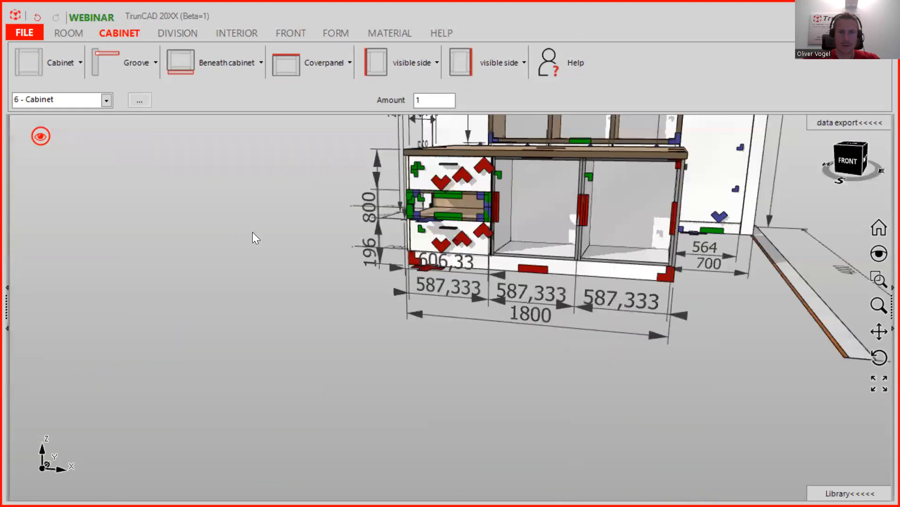
scroll(509, 154, down, 3)
middle_drag(508, 154, 443, 193)
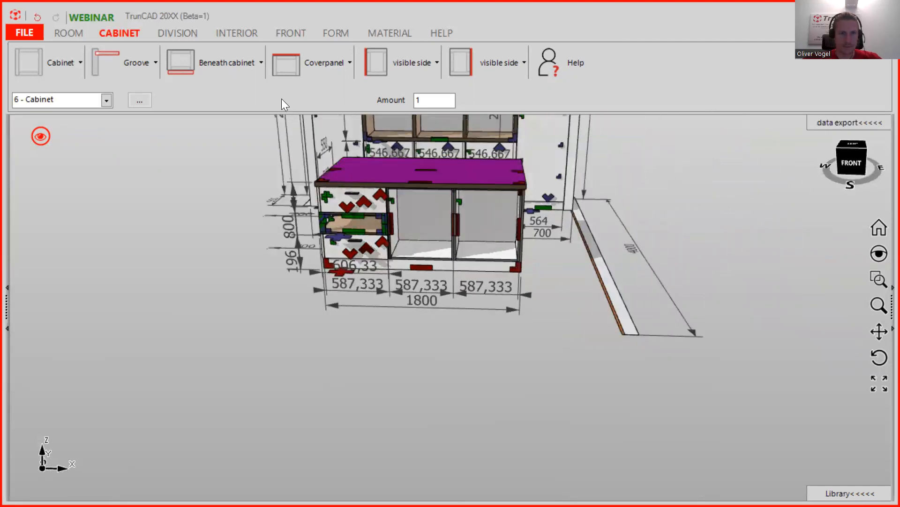
- Insert a Stove appliance front onto the island's countertop
click(292, 34)
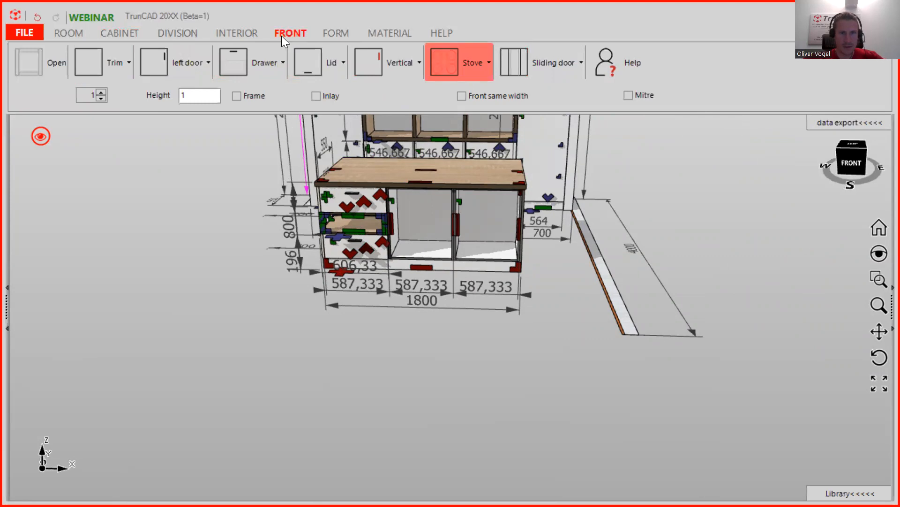
click(473, 62)
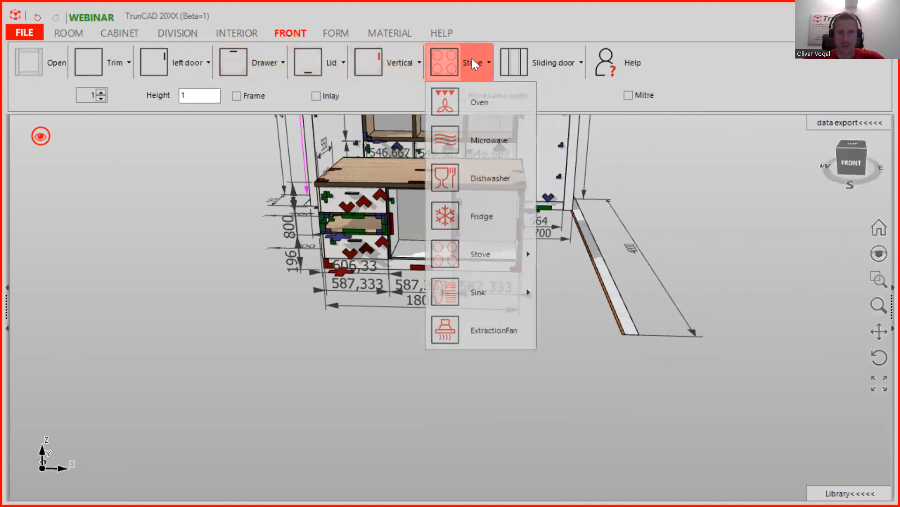
click(450, 58)
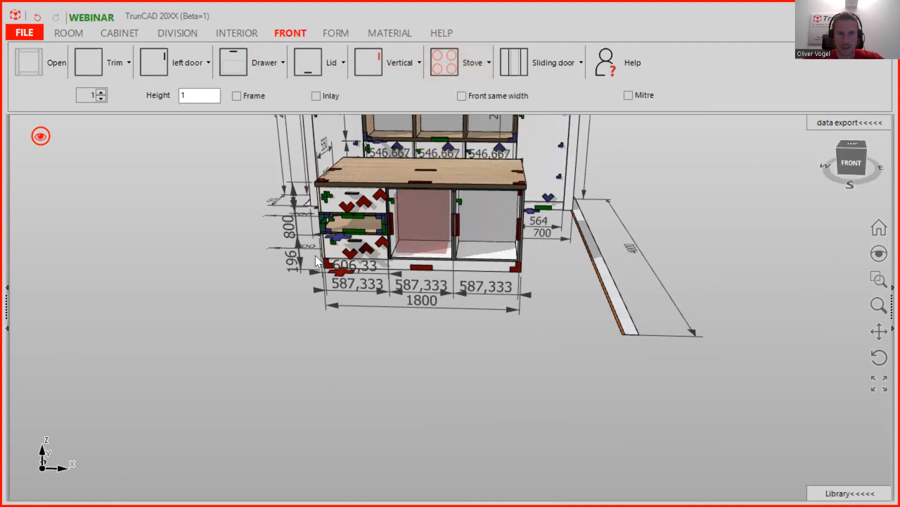
scroll(434, 162, up, 5)
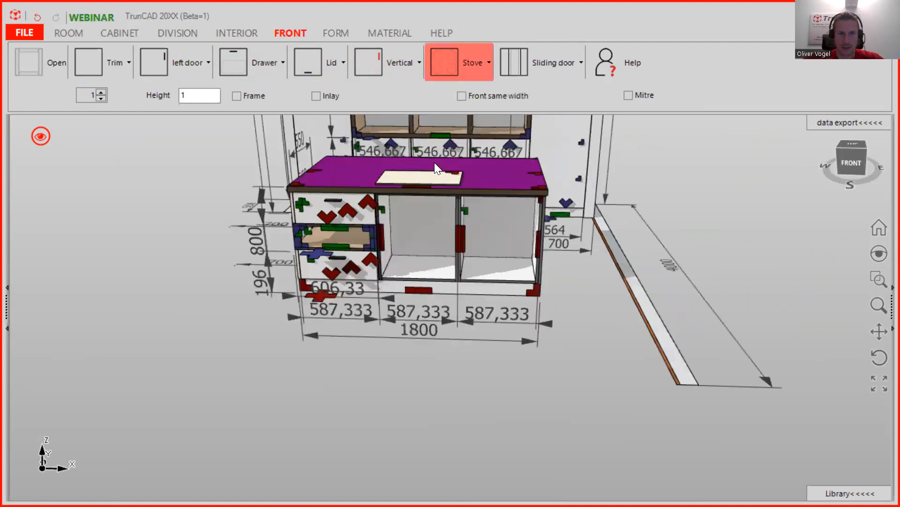
- Clear the thickness filter, filter materials by 'st' and apply Kitchen - Stove to the stove
click(397, 33)
drag(733, 104, 665, 104)
key(BackSpace)
click(665, 104)
text(st)
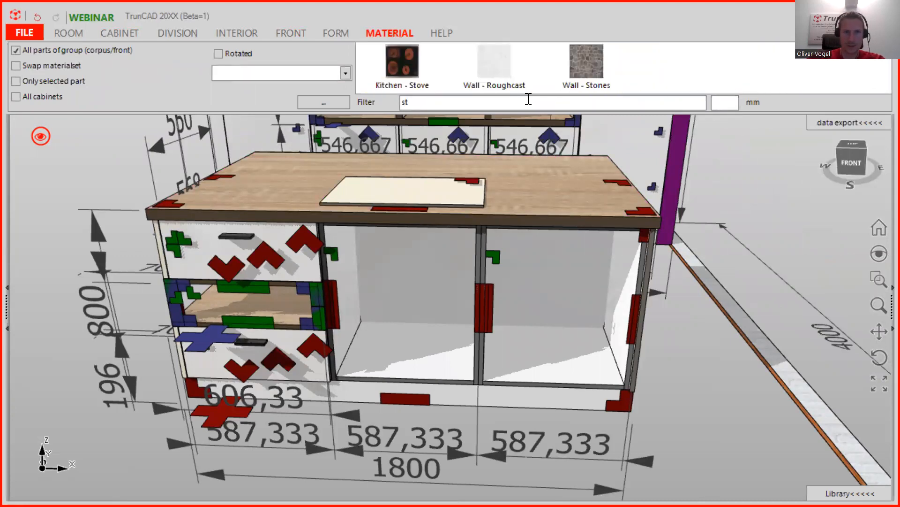
drag(401, 51, 420, 183)
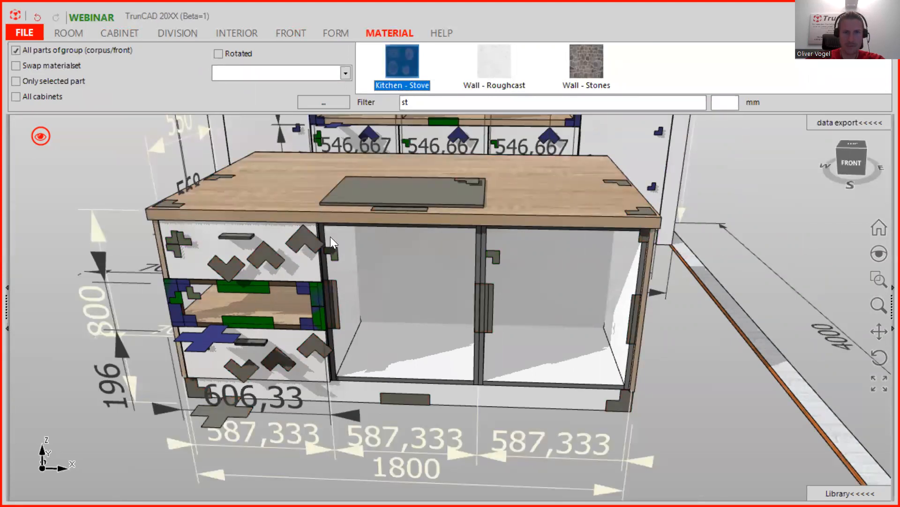
scroll(422, 283, up, 5)
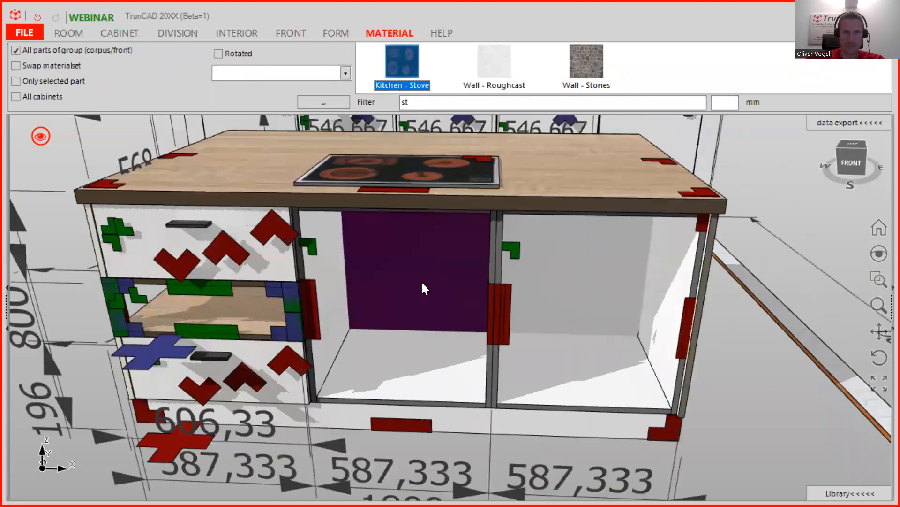
scroll(427, 281, down, 3)
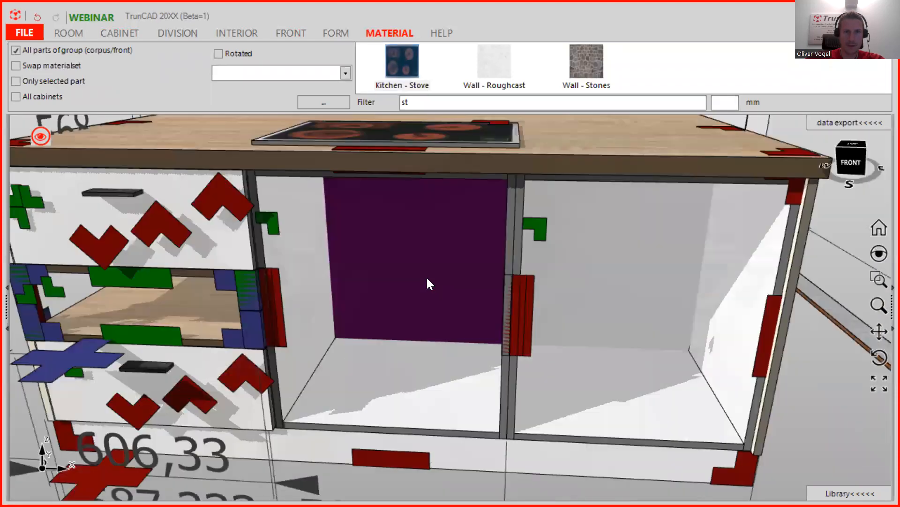
scroll(421, 274, down, 4)
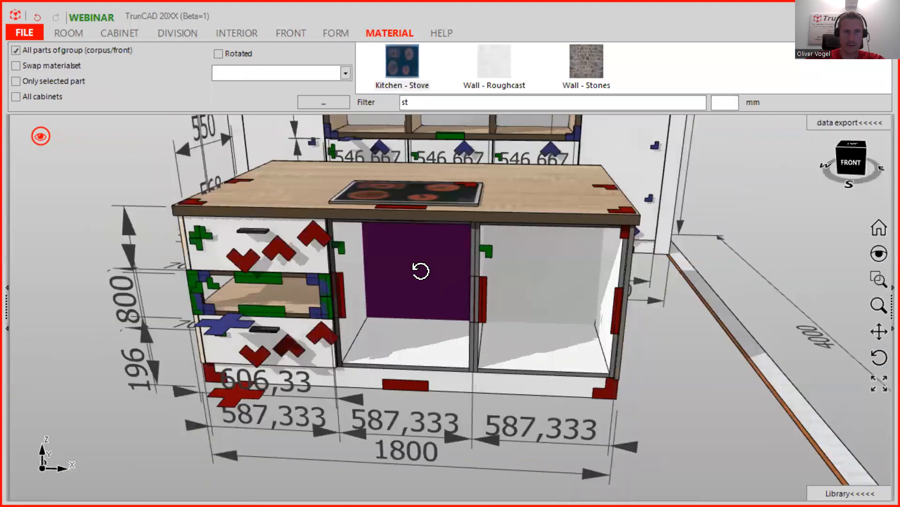
middle_drag(420, 271, 421, 270)
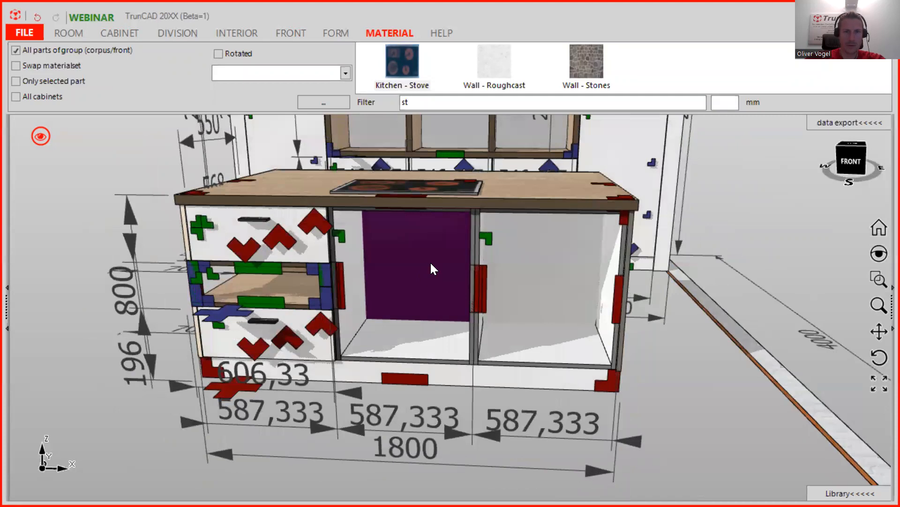
- Place a right-hinged door in the island's middle compartment
click(294, 33)
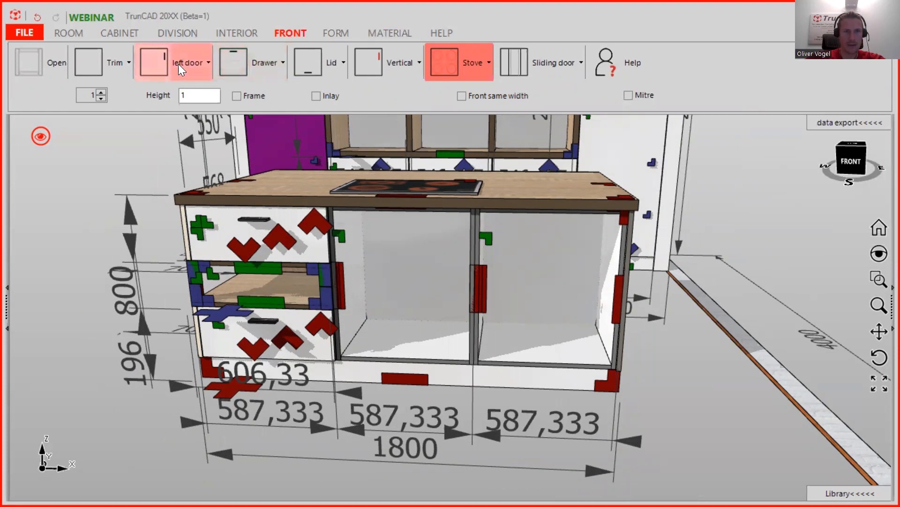
click(198, 64)
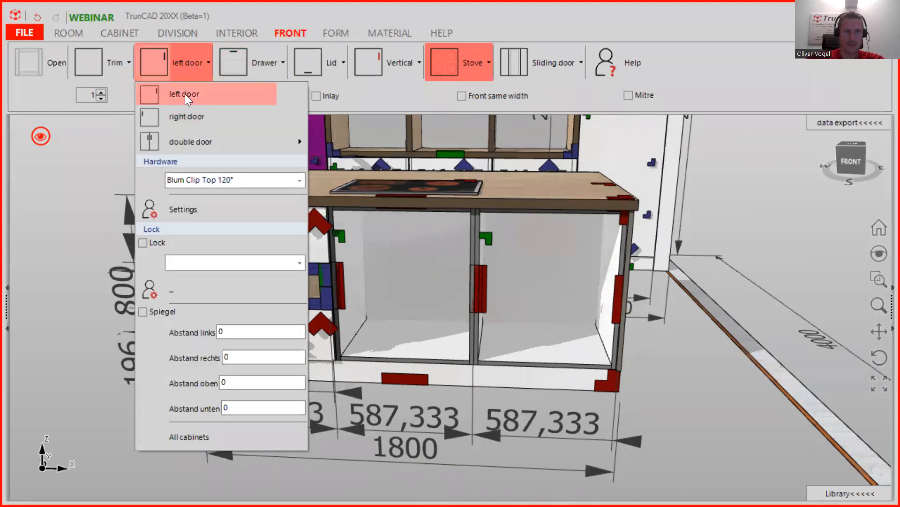
click(192, 111)
click(164, 59)
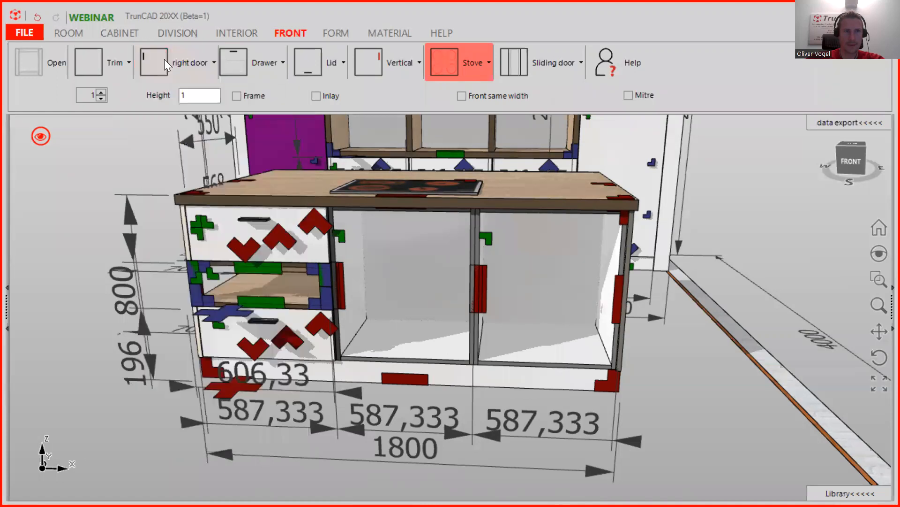
click(398, 276)
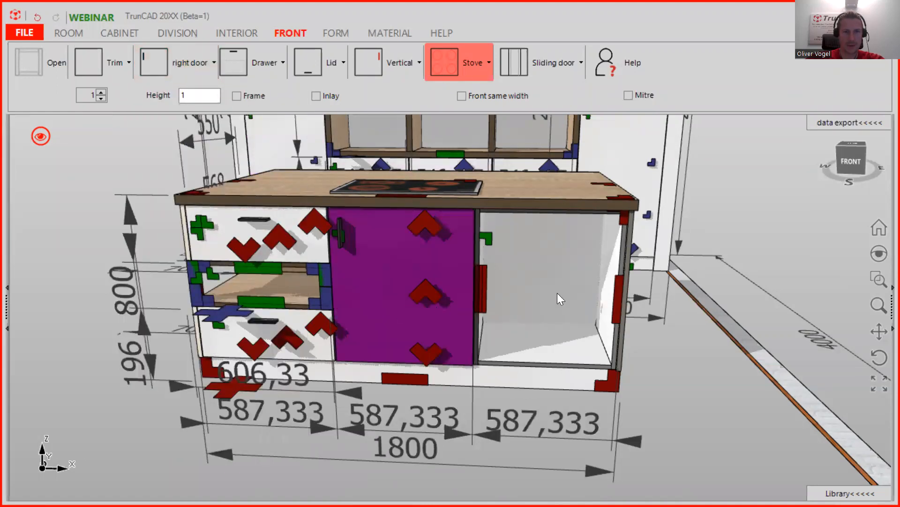
middle_drag(630, 239, 600, 245)
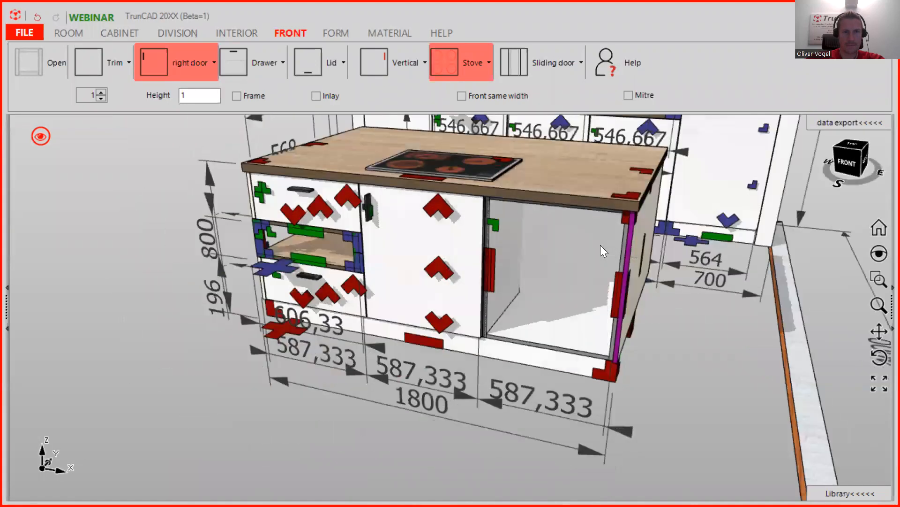
- Fill the right compartment with 3 drawers and set the handles to No handle
click(102, 90)
click(103, 90)
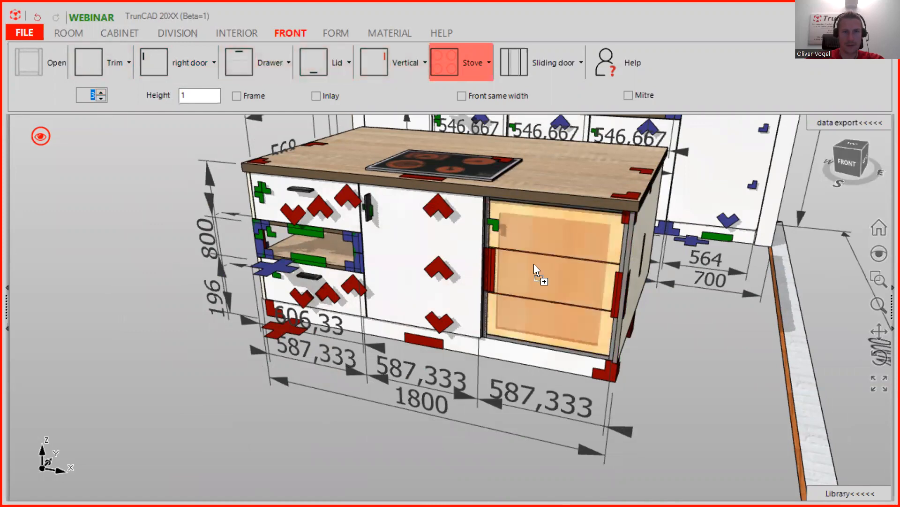
click(455, 310)
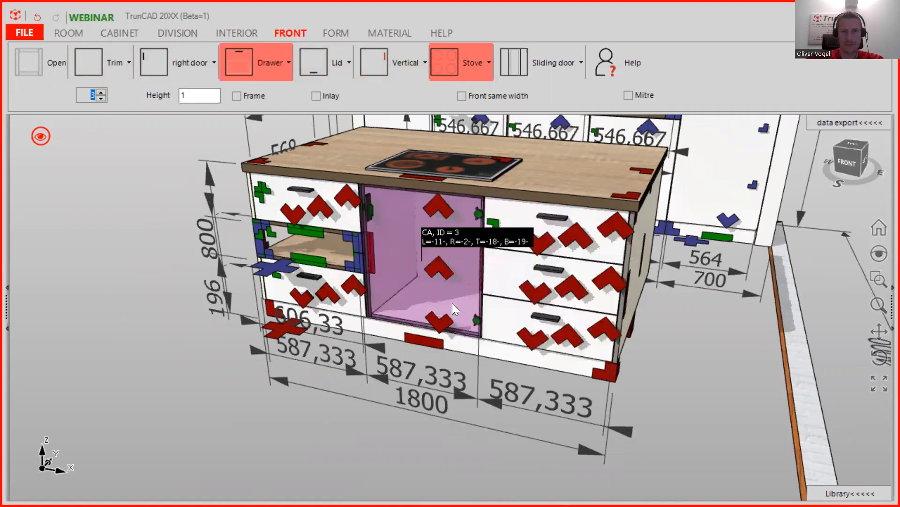
click(399, 59)
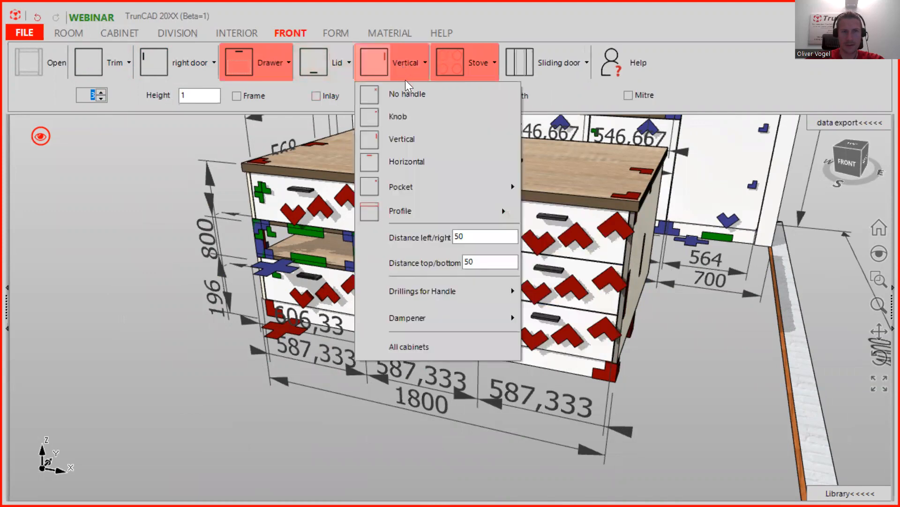
click(406, 93)
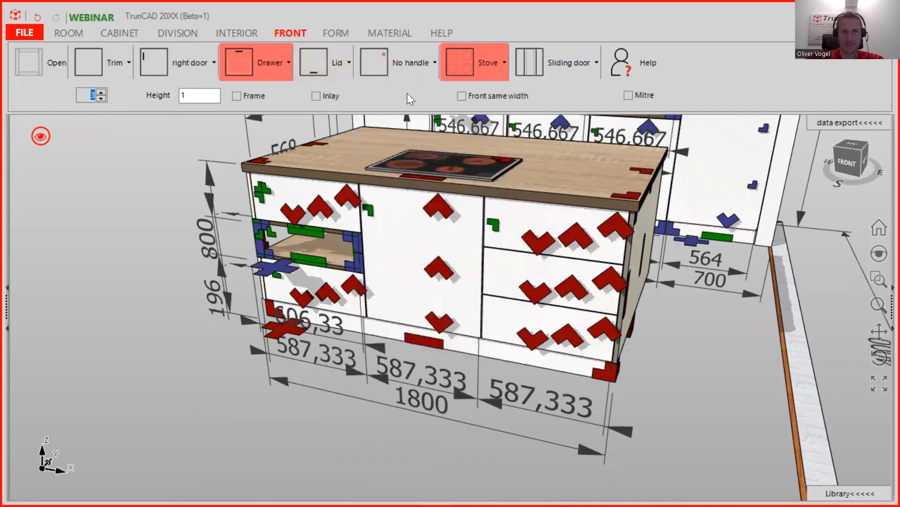
scroll(327, 278, up, 2)
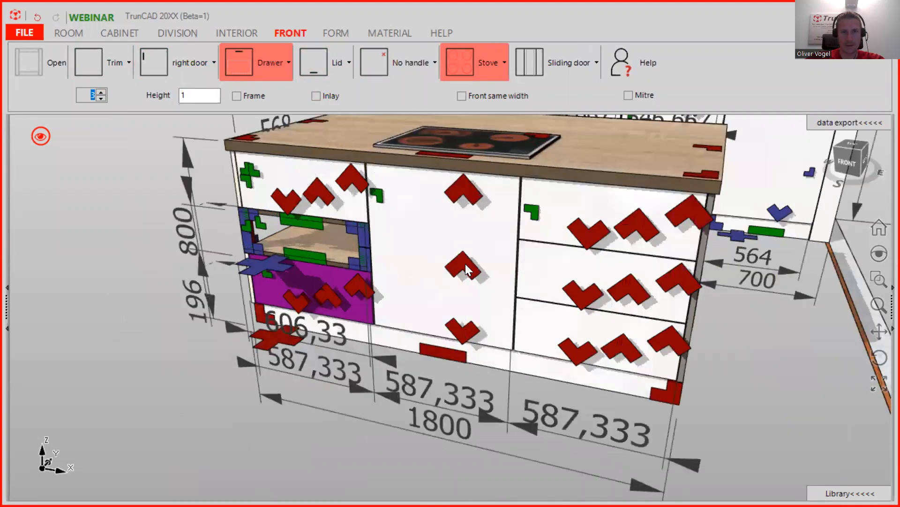
scroll(543, 249, up, 5)
middle_drag(543, 249, 571, 250)
- Change the cabinet display mode and measure to the drawer front corner
click(48, 137)
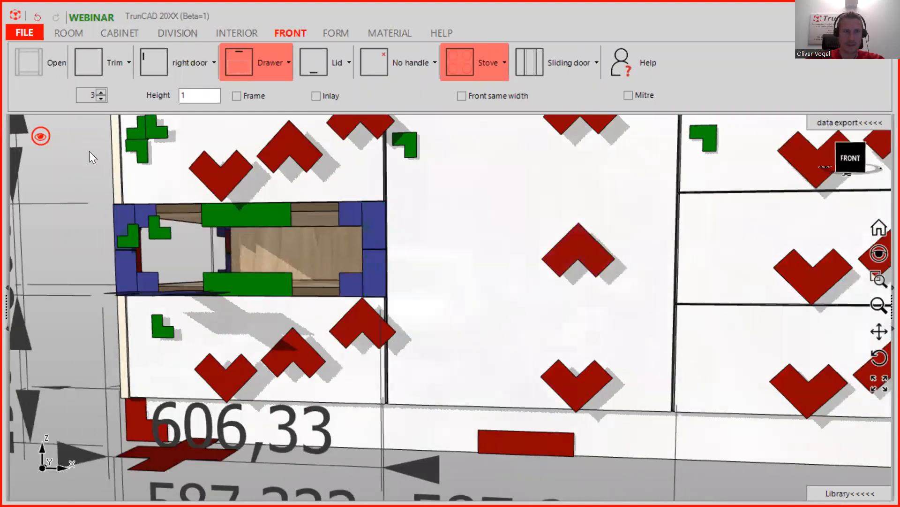
click(127, 203)
scroll(381, 299, up, 8)
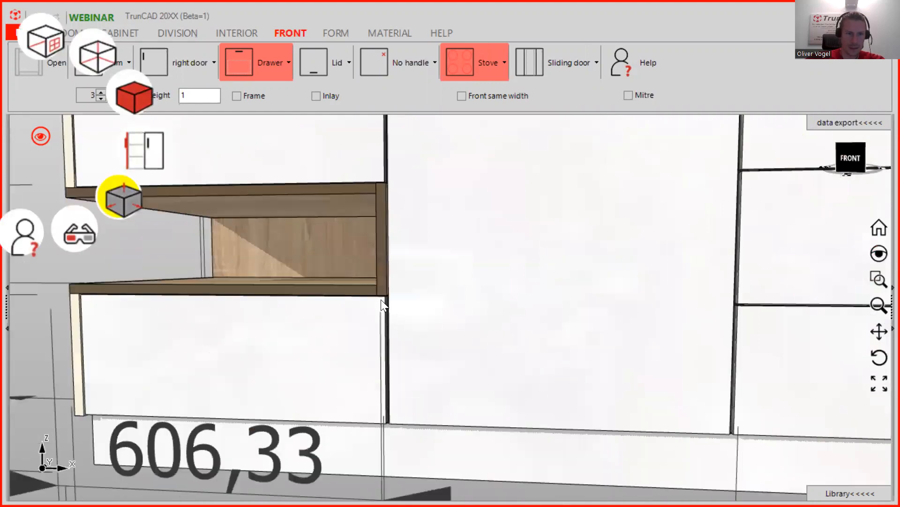
middle_drag(406, 293, 426, 283)
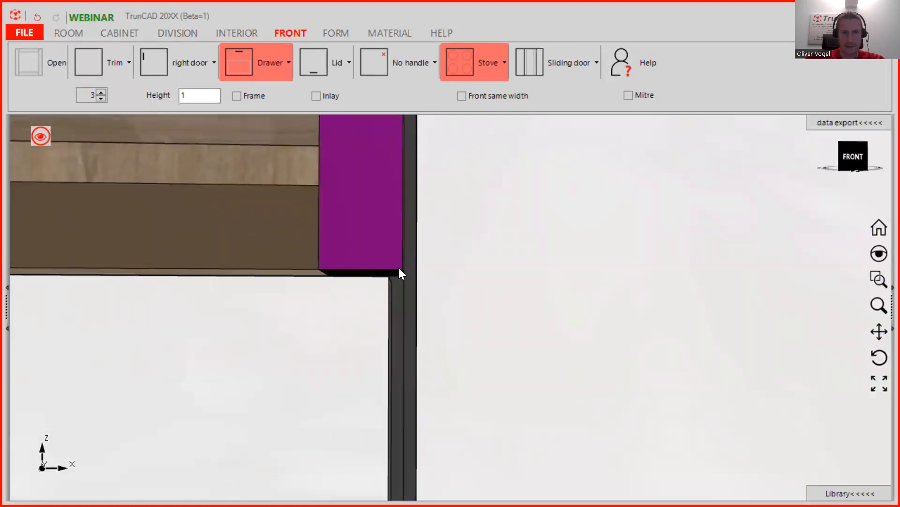
scroll(400, 268, down, 5)
scroll(404, 276, down, 2)
middle_drag(426, 275, 448, 124)
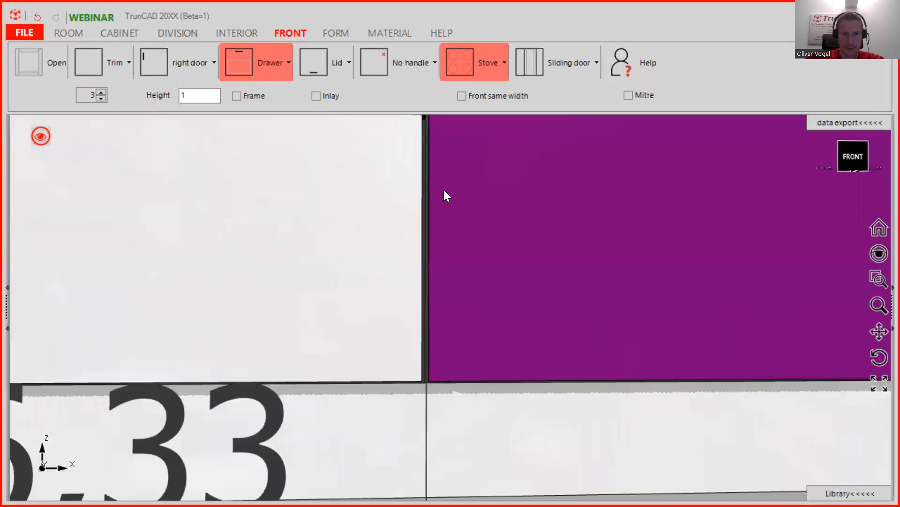
scroll(434, 354, up, 4)
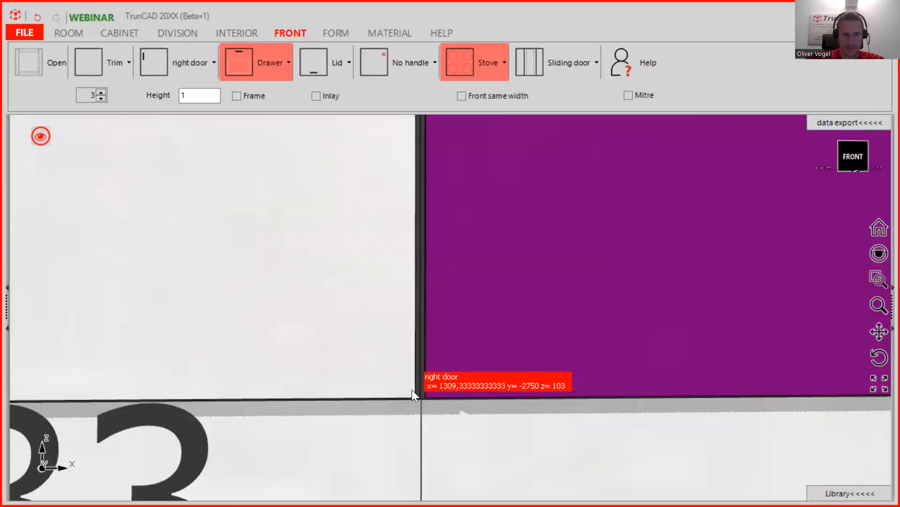
click(411, 393)
click(462, 310)
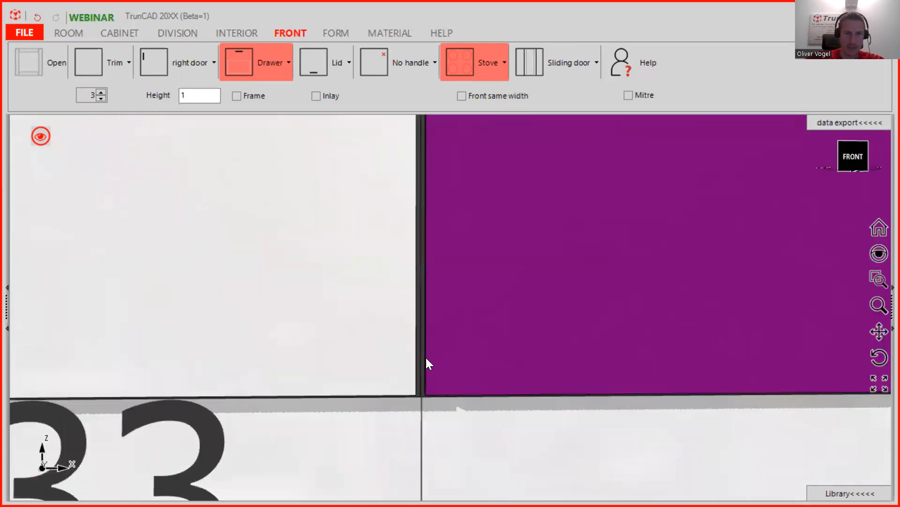
- Measure from the corner to the right door's lower corner and to the side panel corner
scroll(458, 272, down, 2)
middle_drag(458, 272, 451, 364)
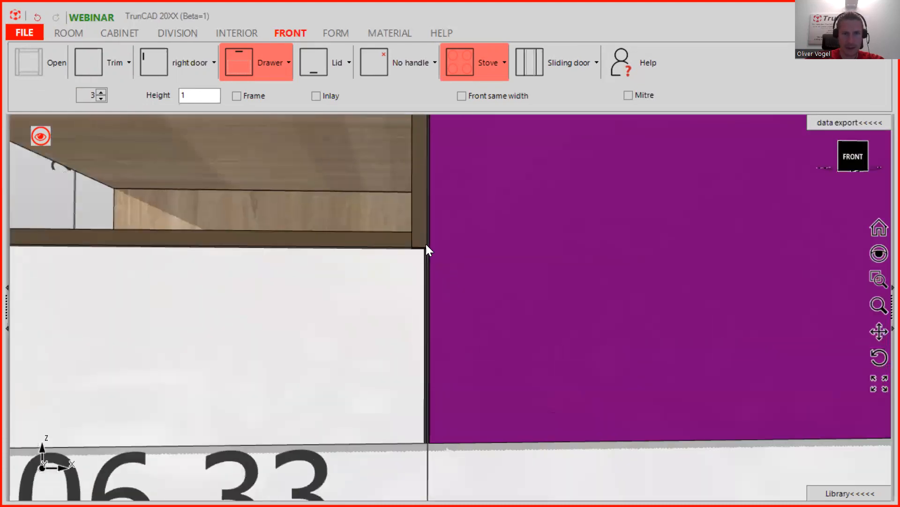
click(426, 247)
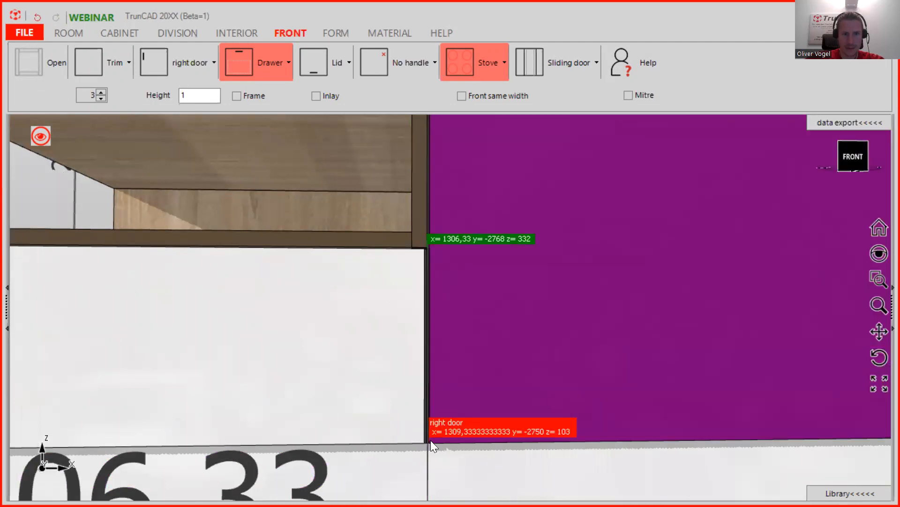
click(429, 441)
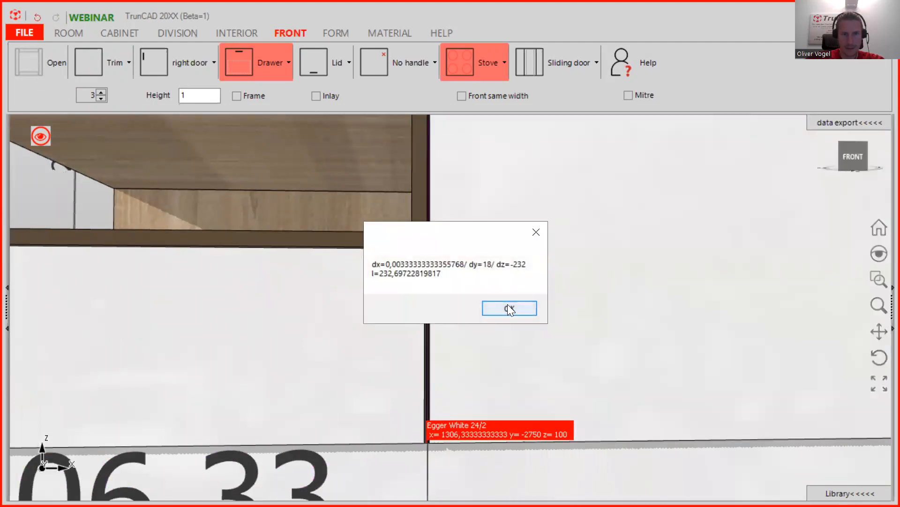
click(507, 308)
middle_drag(420, 412, 402, 395)
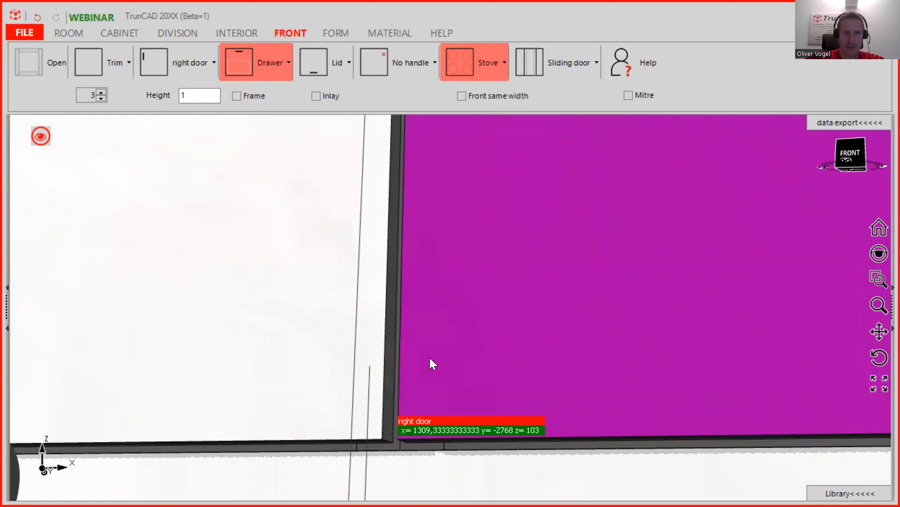
scroll(442, 298, down, 2)
scroll(417, 300, up, 3)
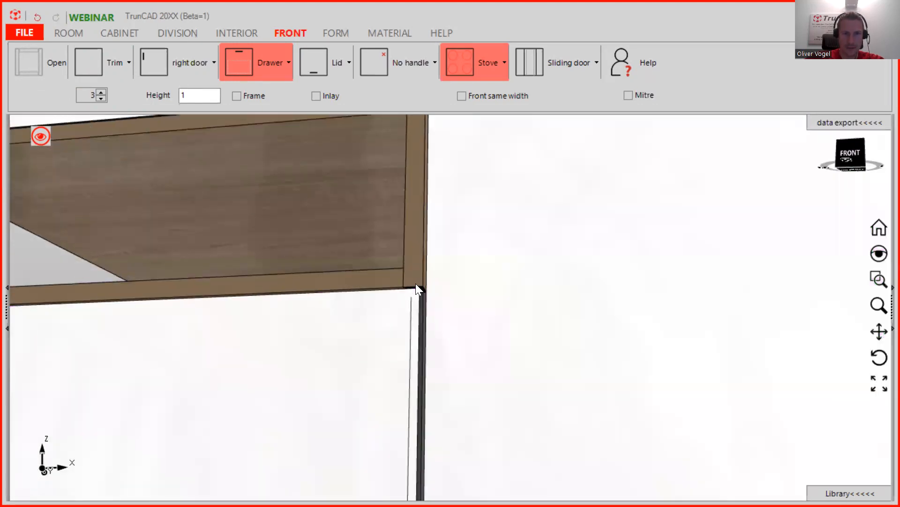
click(433, 287)
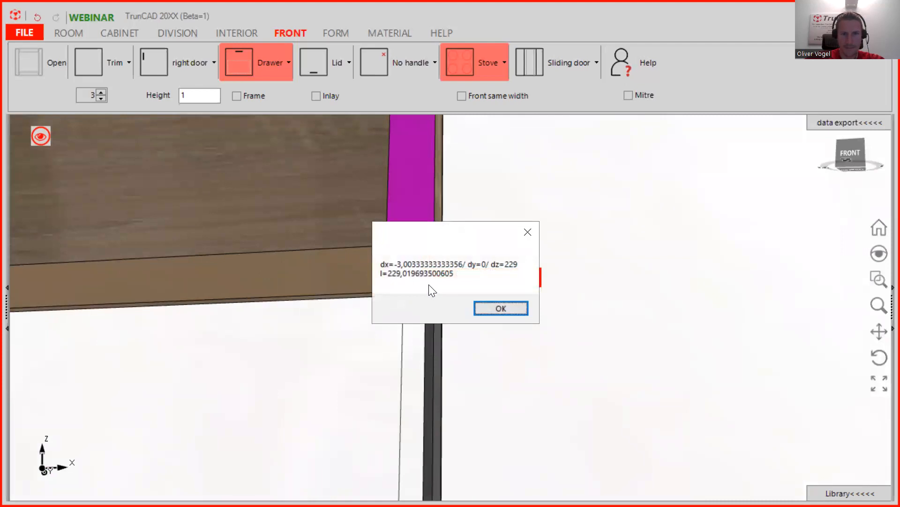
click(501, 308)
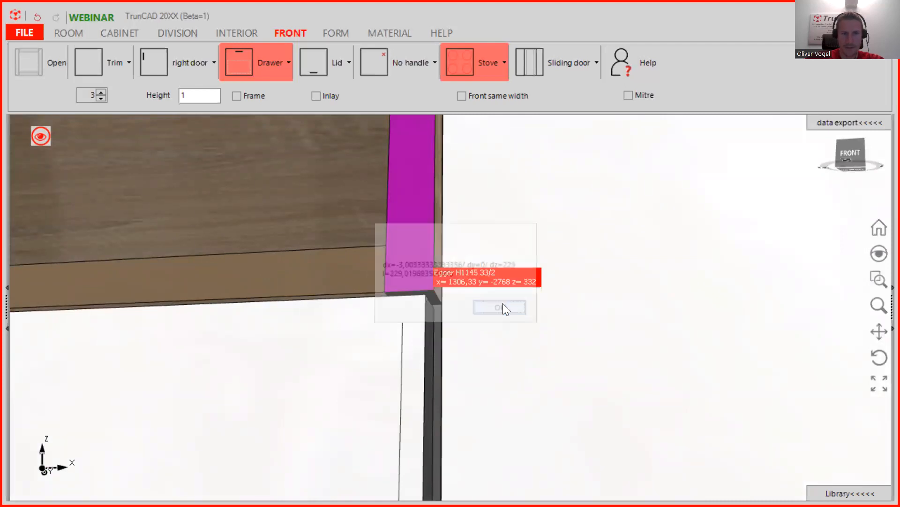
- Measure to the lower drawer front corner: dx -2,997, dz -1,5, length 3,351
scroll(494, 306, down, 3)
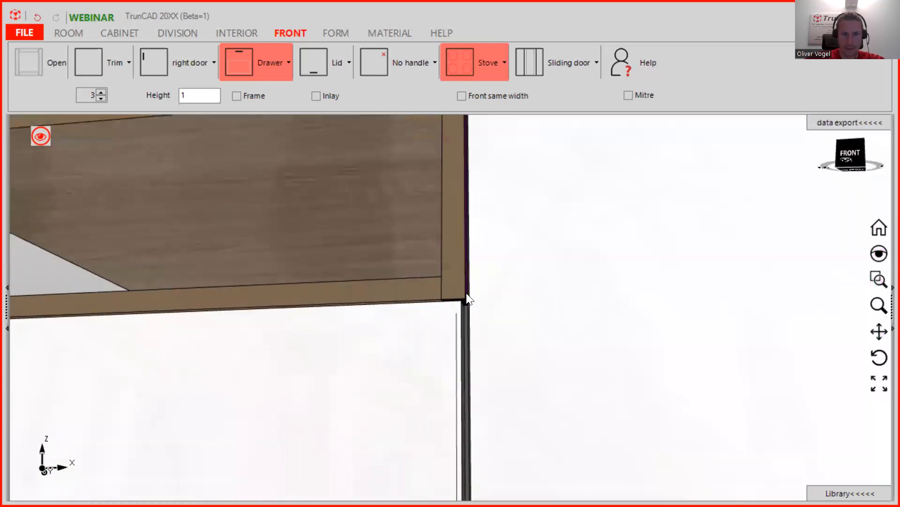
scroll(466, 295, up, 4)
scroll(464, 303, up, 3)
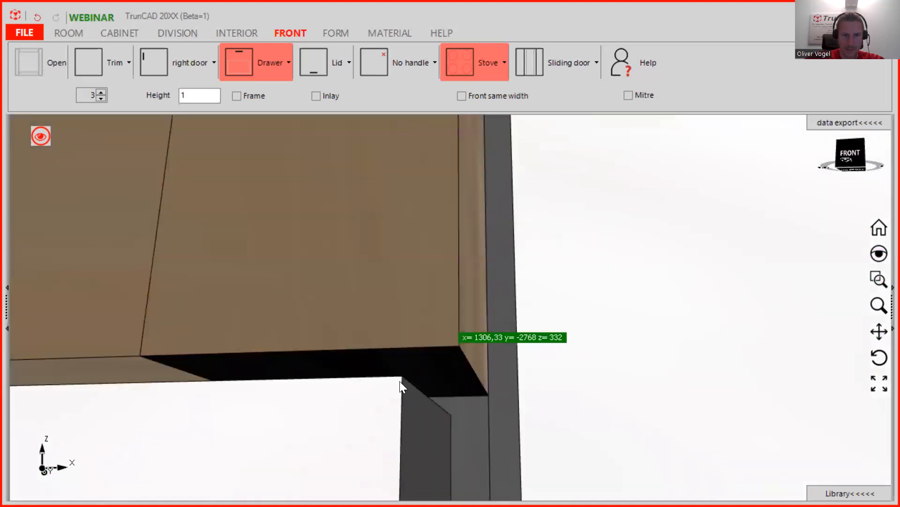
click(400, 381)
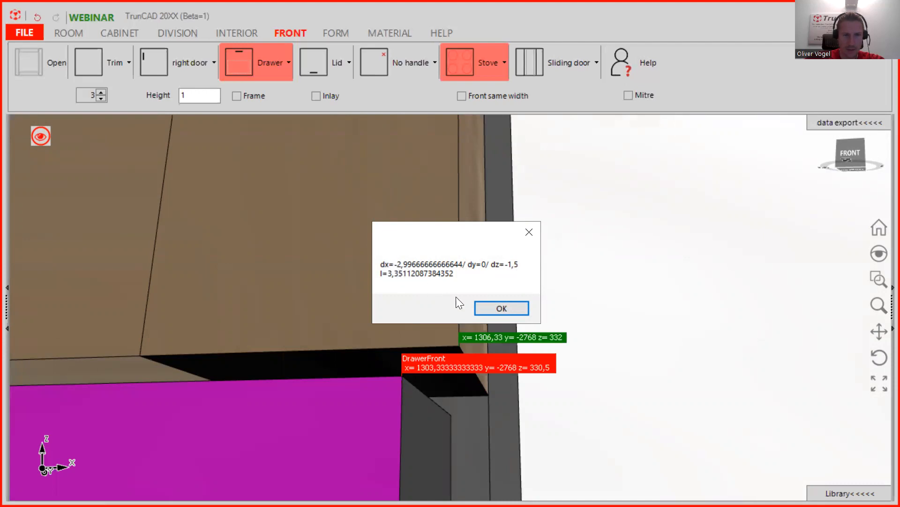
click(501, 308)
scroll(400, 304, up, 3)
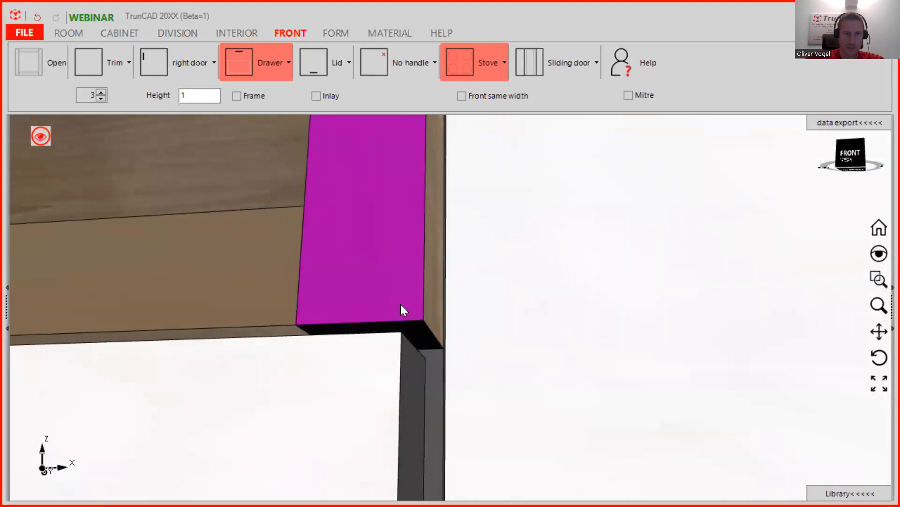
scroll(400, 304, down, 10)
scroll(240, 311, down, 1)
middle_drag(58, 291, 287, 267)
scroll(312, 297, up, 5)
scroll(518, 298, down, 5)
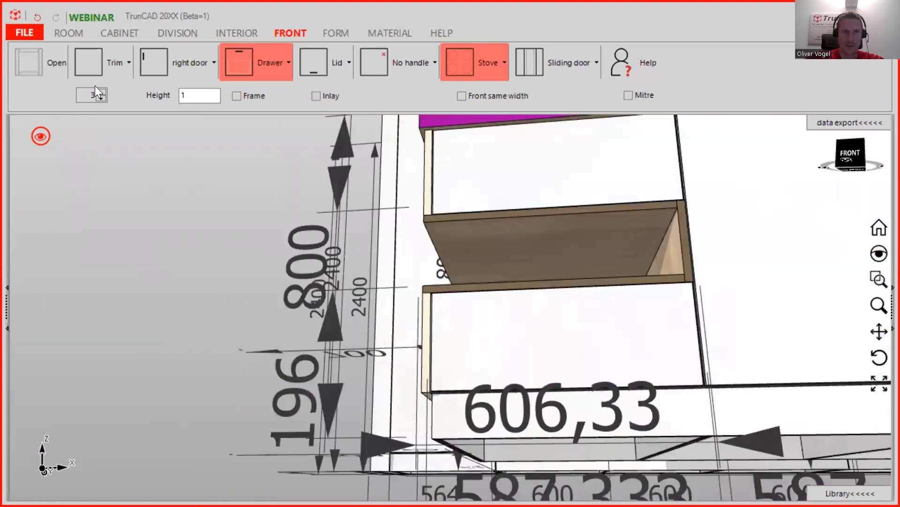
- Hide some dimension lines and set the drawer front's Overlap at right to 3
click(41, 137)
click(133, 198)
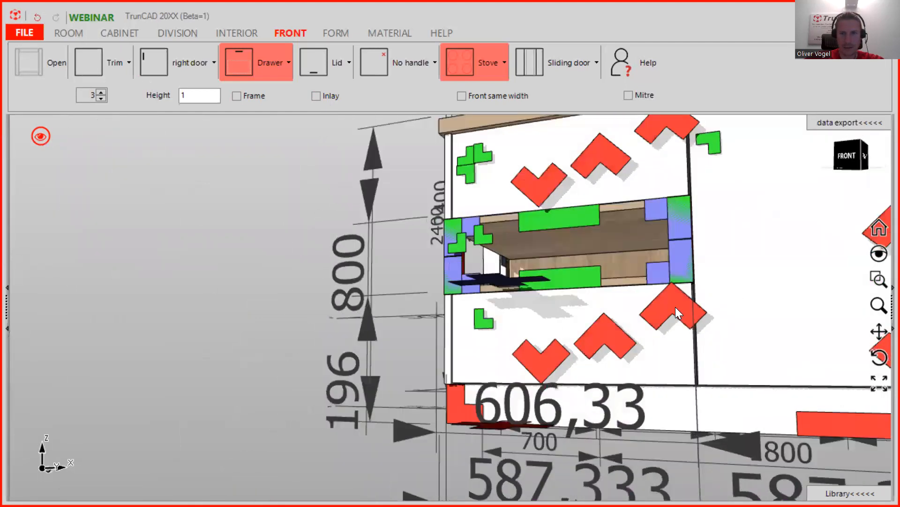
right_click(676, 307)
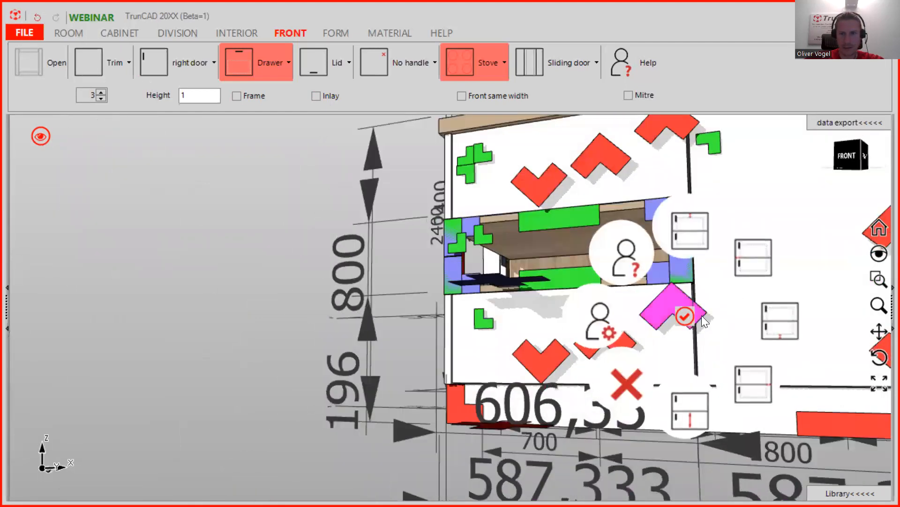
click(747, 398)
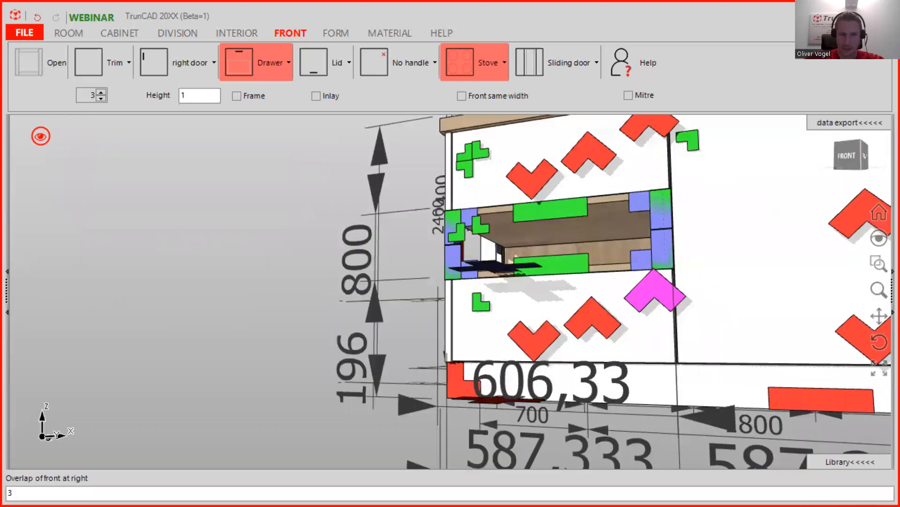
key(Return)
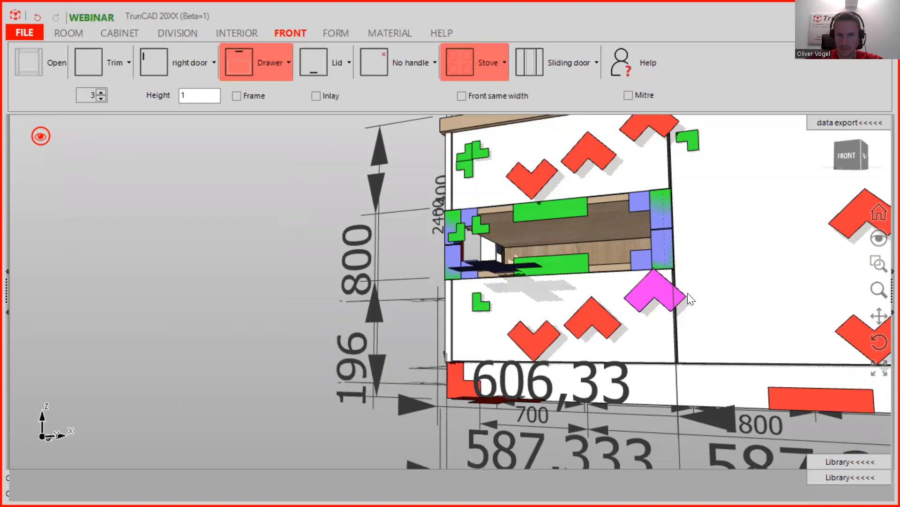
- Orbit around the island to review the fronts, ending on a frontal view of the stove cabinet
scroll(687, 275, up, 5)
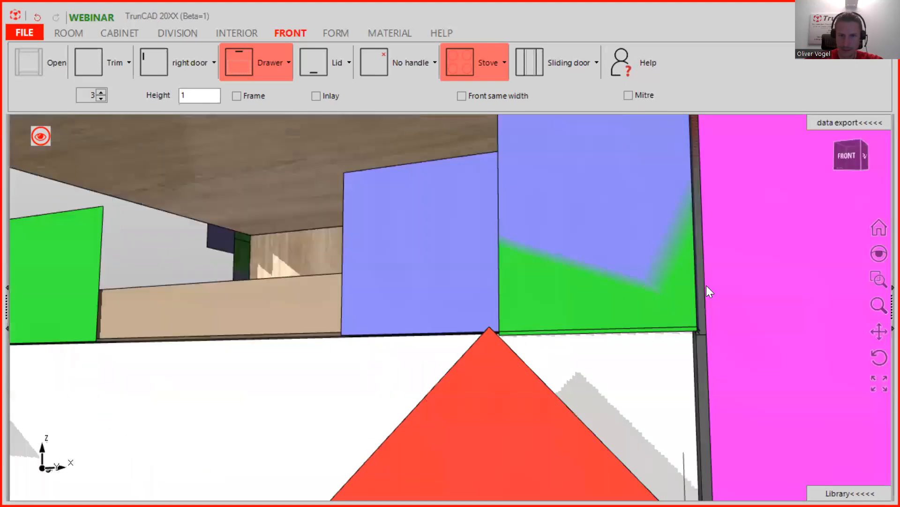
middle_drag(718, 295, 722, 298)
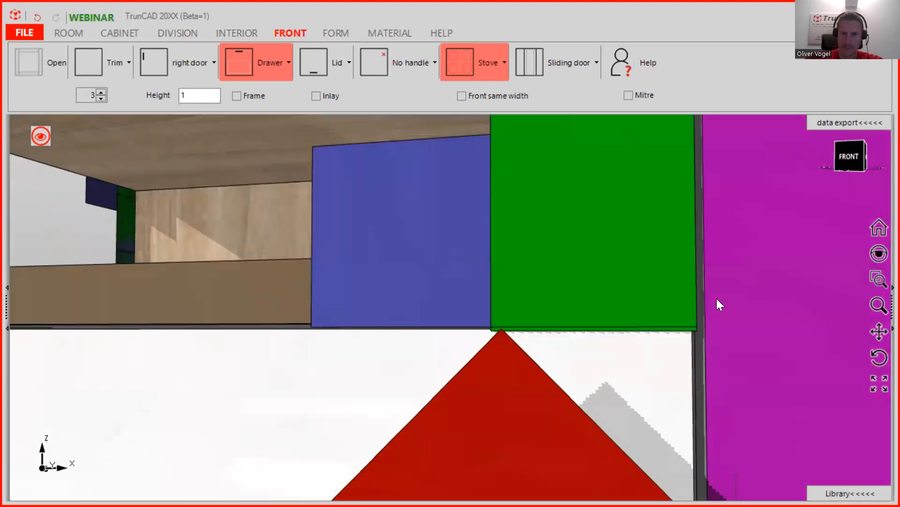
scroll(717, 299, down, 2)
scroll(718, 301, down, 6)
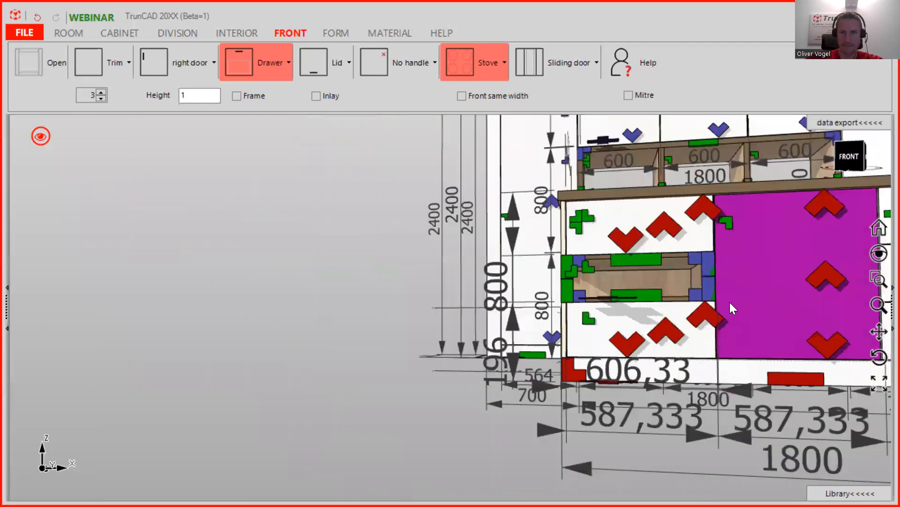
middle_drag(730, 302, 469, 301)
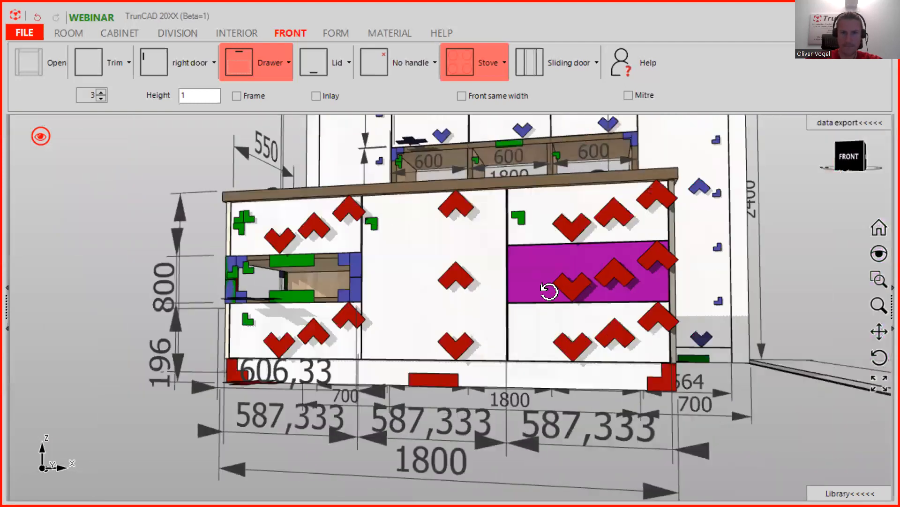
scroll(533, 230, up, 3)
scroll(548, 276, up, 3)
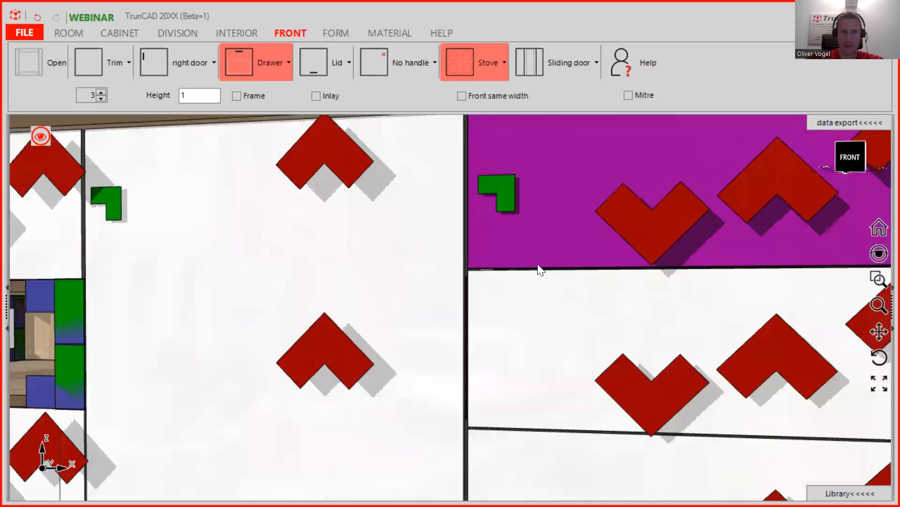
scroll(538, 264, down, 5)
middle_drag(590, 261, 587, 292)
scroll(495, 230, down, 5)
ctrl+middle_drag(549, 236, 497, 320)
scroll(382, 336, up, 5)
middle_drag(383, 336, 245, 362)
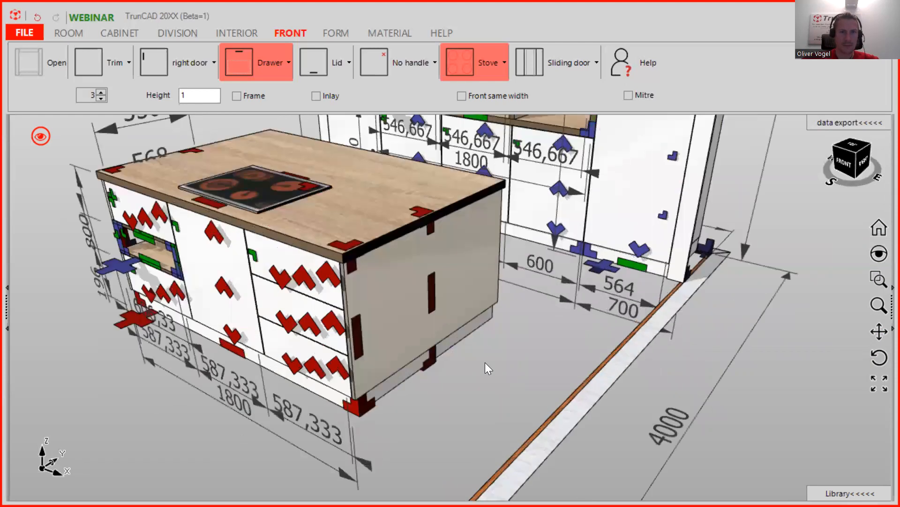
scroll(484, 362, up, 3)
scroll(486, 316, down, 3)
middle_drag(438, 302, 342, 272)
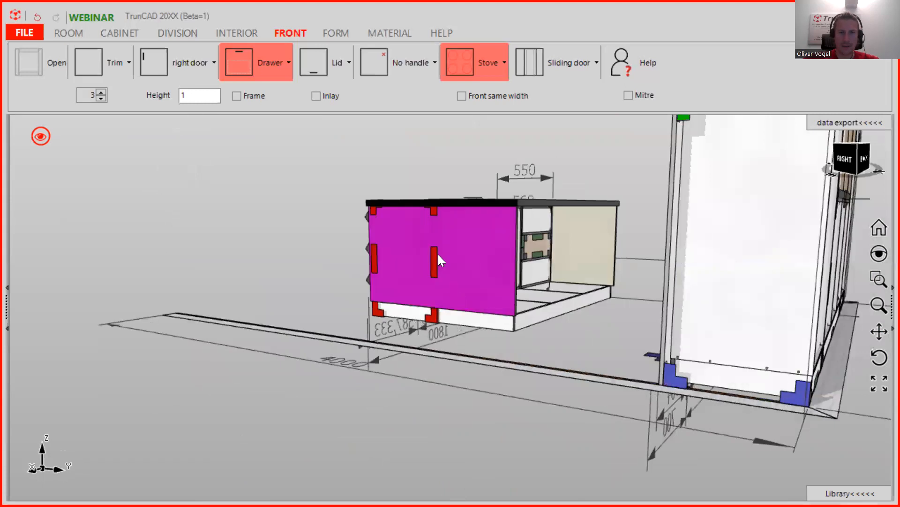
middle_drag(436, 214, 539, 220)
middle_drag(461, 214, 456, 241)
middle_drag(474, 287, 330, 278)
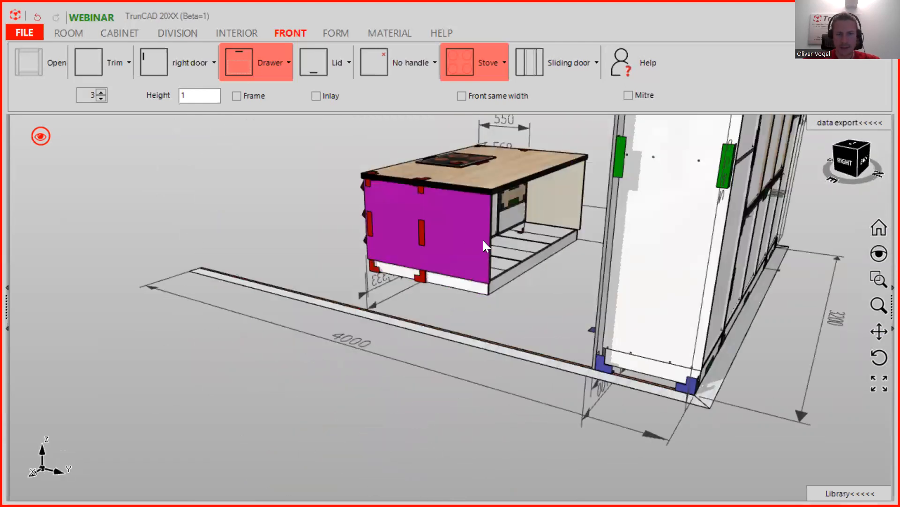
middle_drag(484, 238, 605, 243)
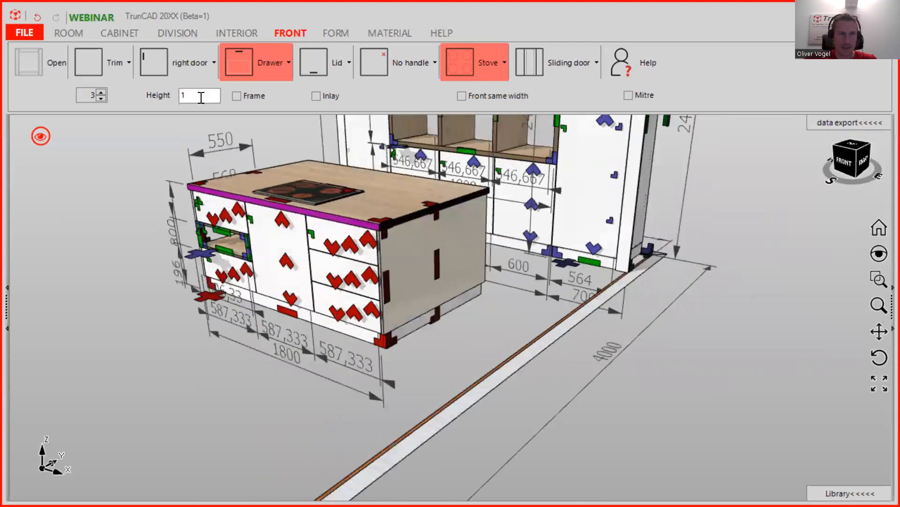
- In the next-cabinet settings, set Width 1762 and Height 660
click(110, 38)
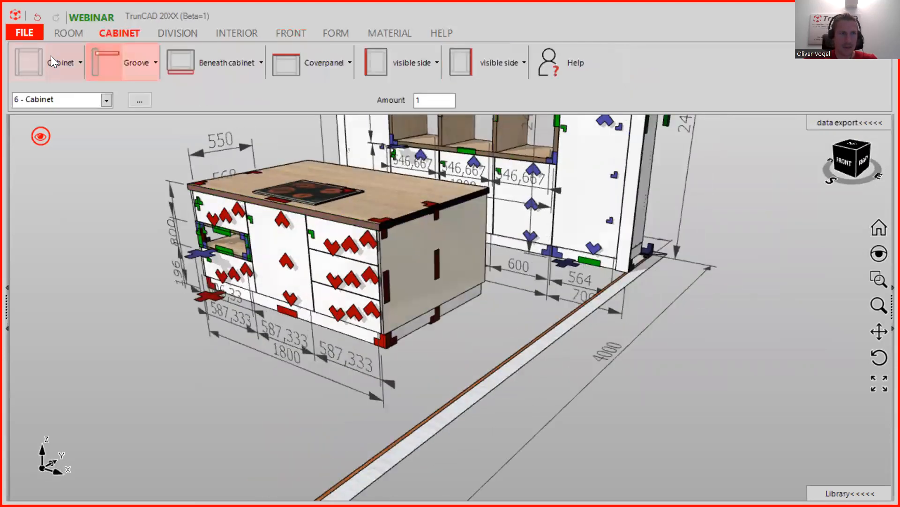
click(58, 67)
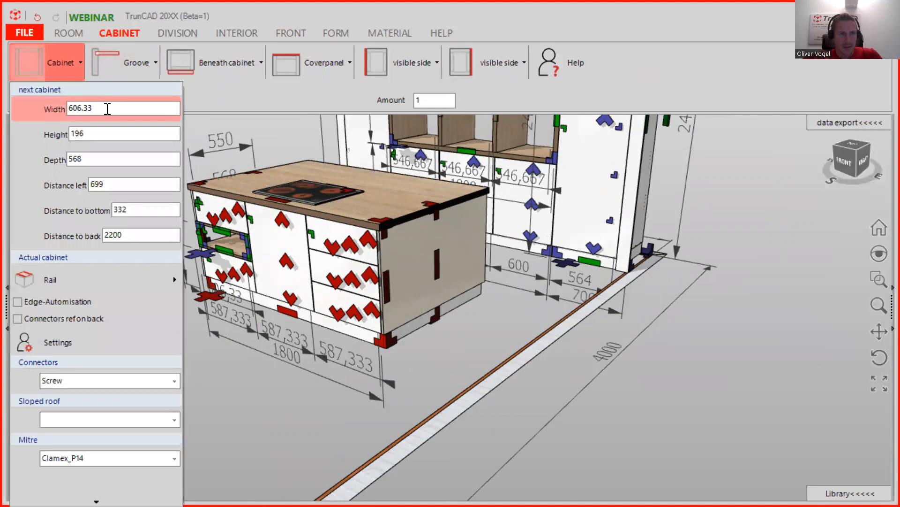
drag(107, 108, 18, 112)
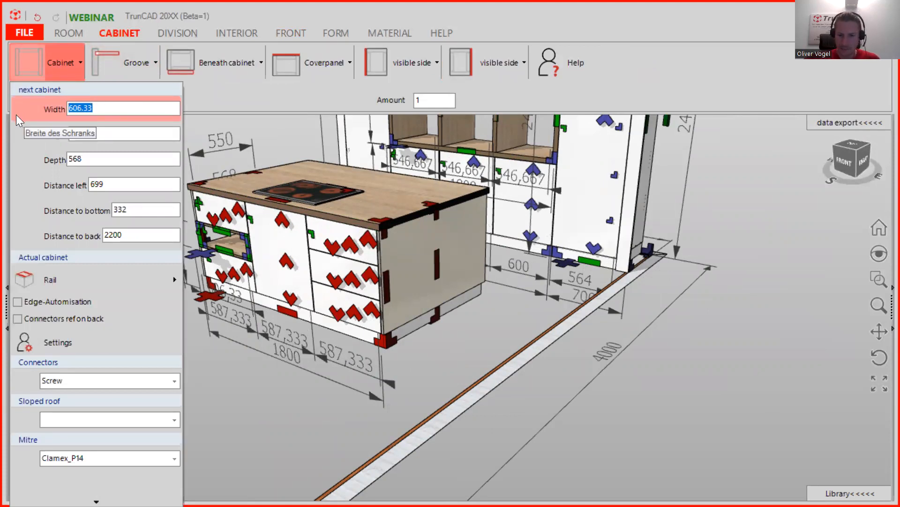
text(6)
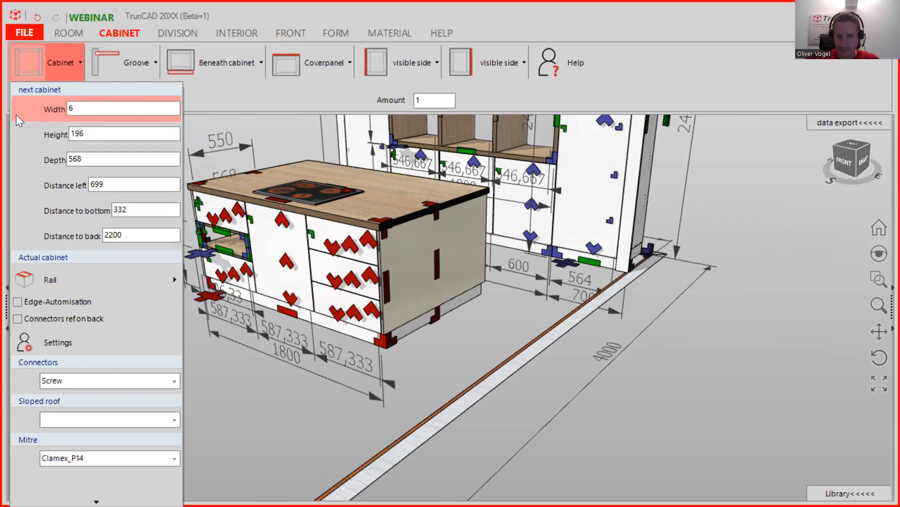
text(60)
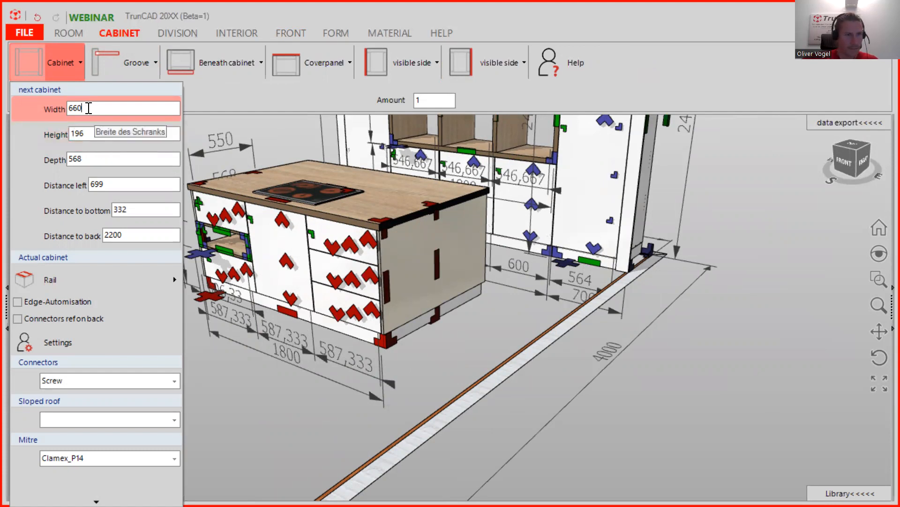
double_click(96, 133)
text(660)
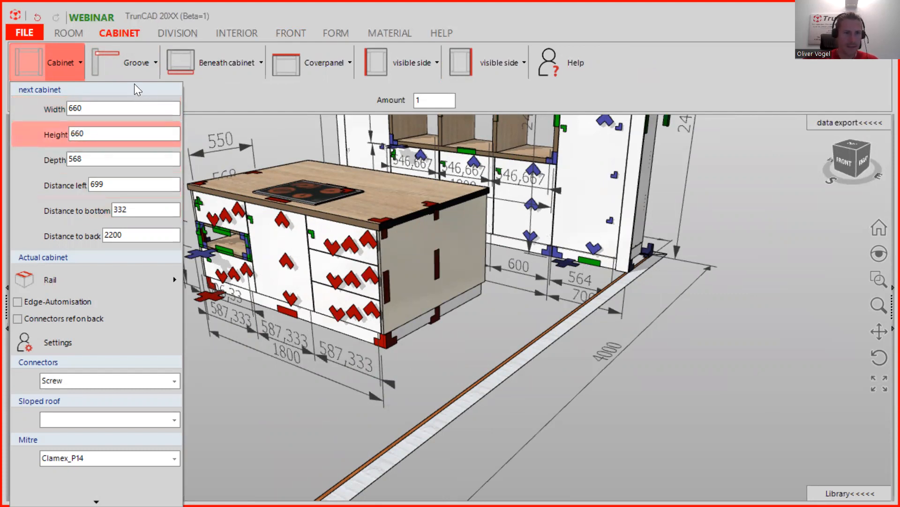
double_click(81, 107)
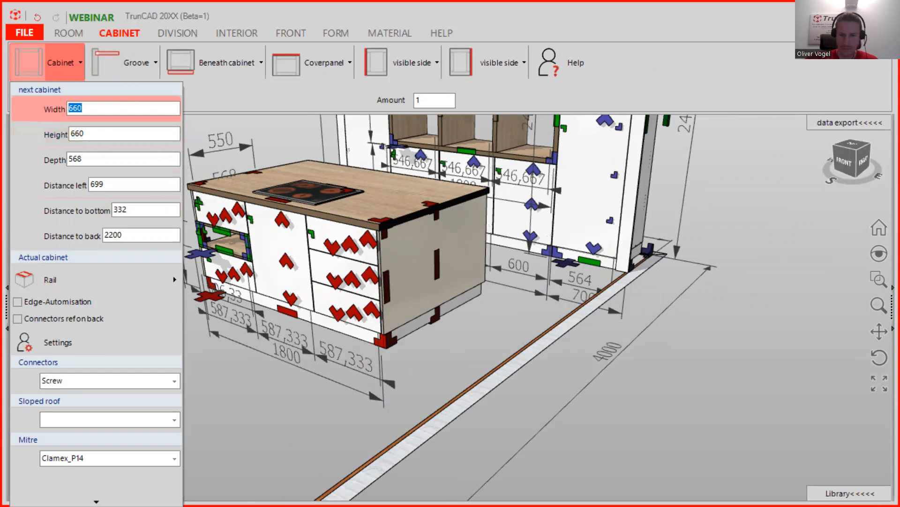
text(17)
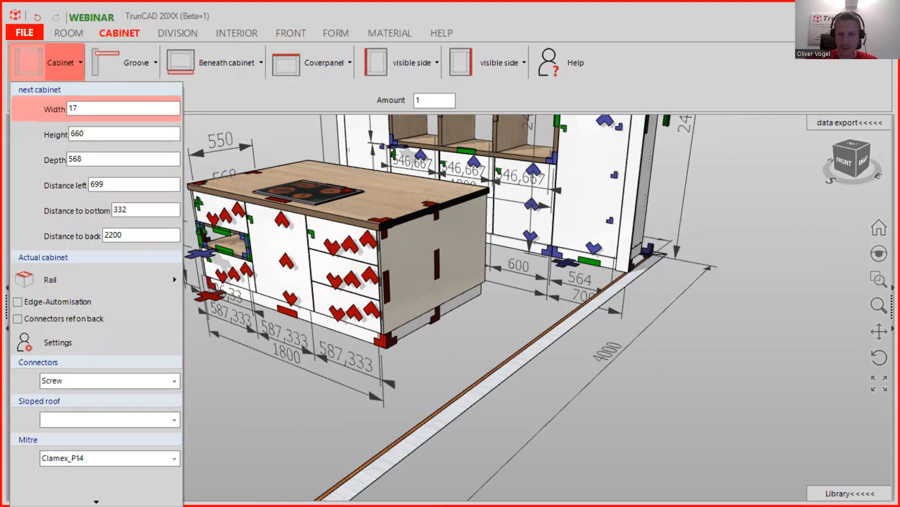
text(62)
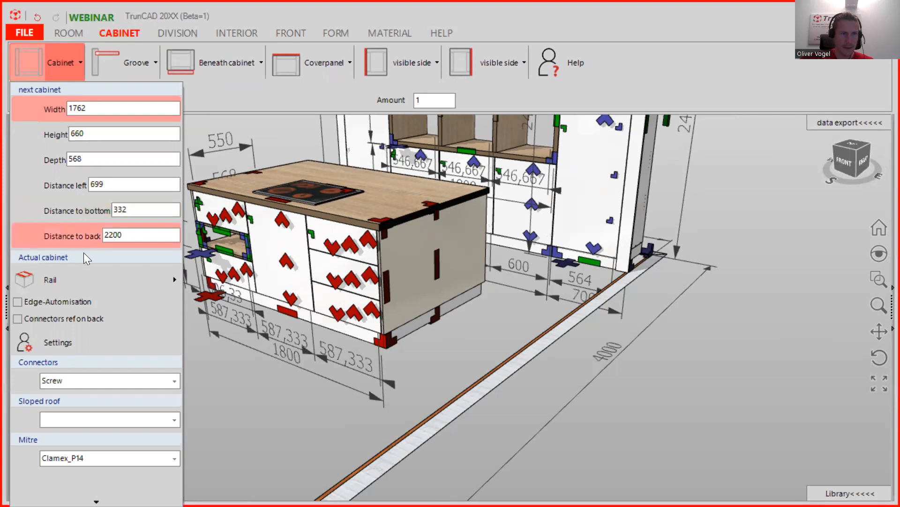
- Set Depth 550, Distance left 0, Distance to back 0 and Distance to bottom 100, then apply
click(93, 158)
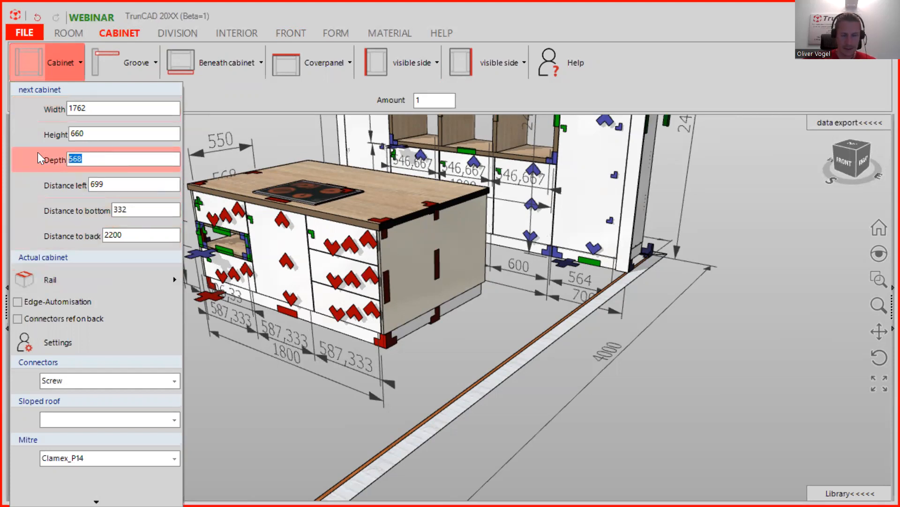
text(550)
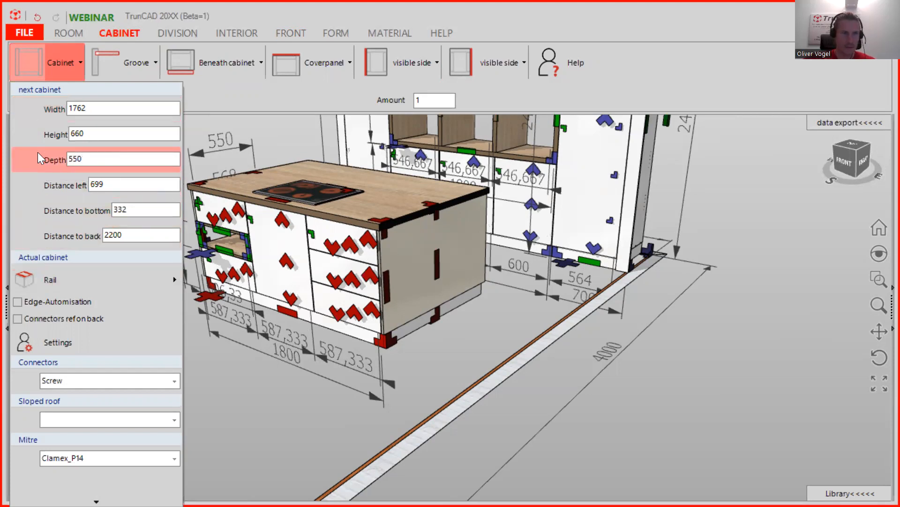
click(122, 187)
text(0)
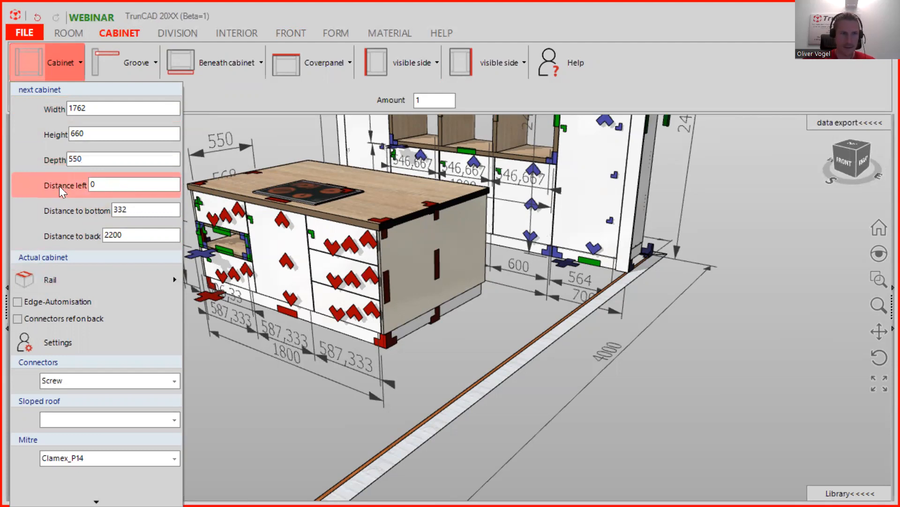
click(123, 209)
text(0)
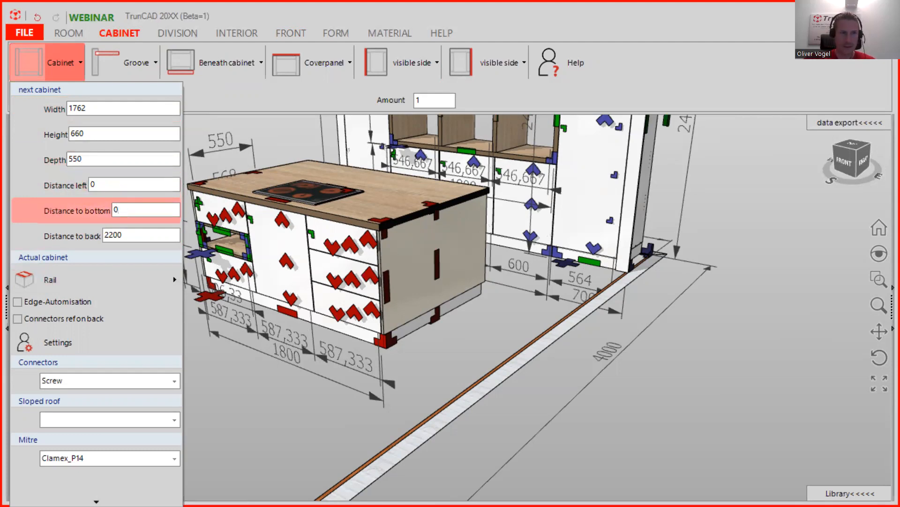
click(117, 233)
text(0)
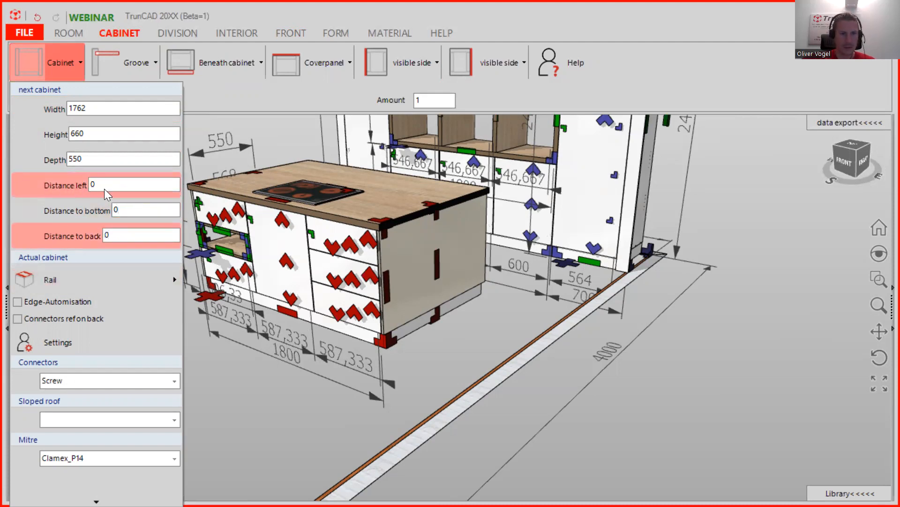
click(136, 207)
text(100)
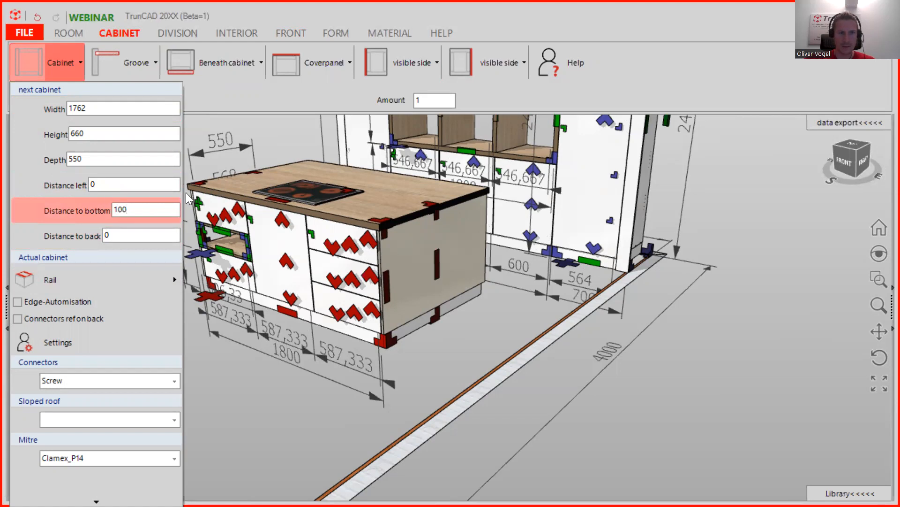
scroll(452, 319, down, 1)
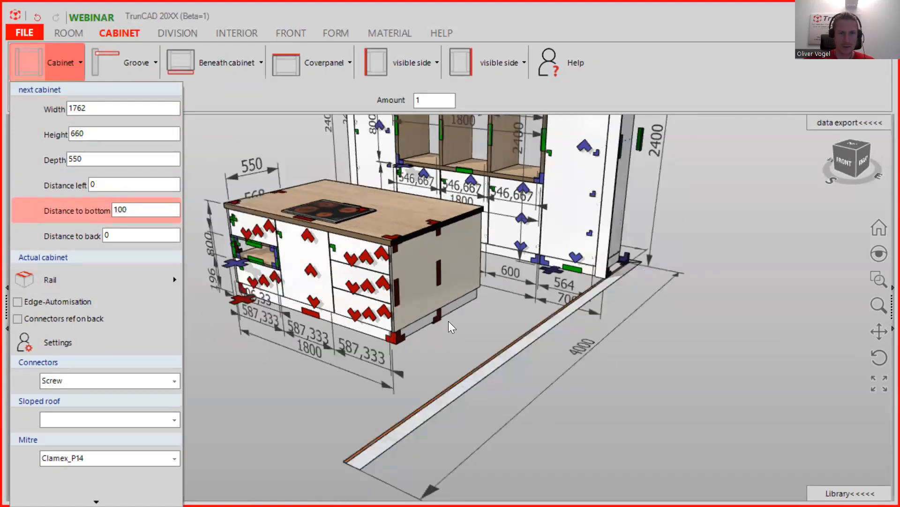
scroll(448, 321, up, 2)
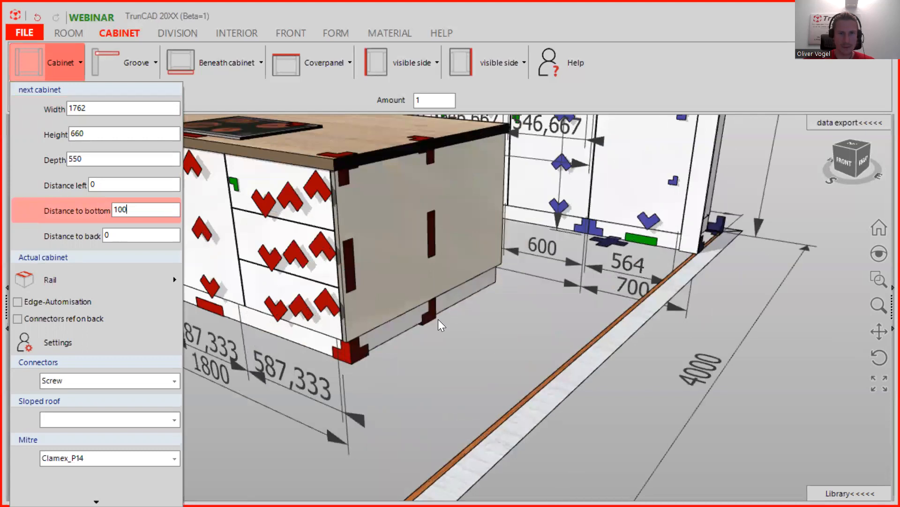
scroll(439, 320, up, 3)
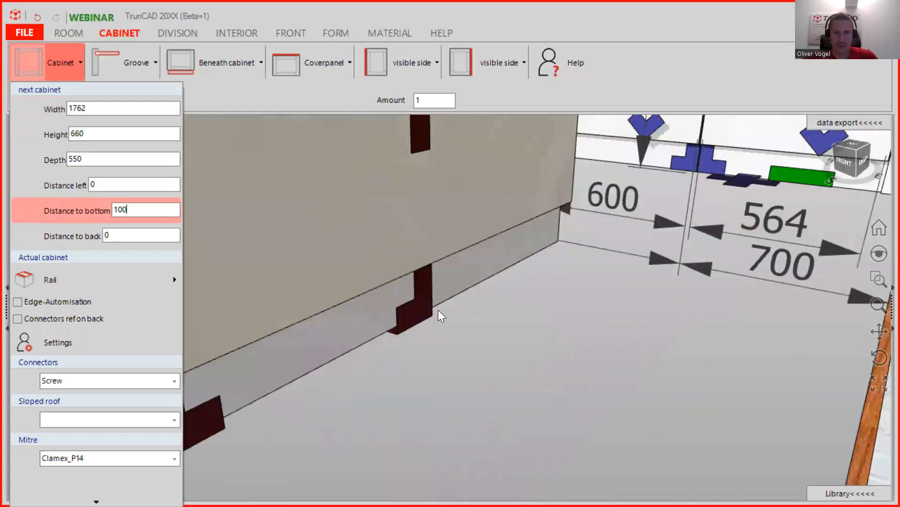
scroll(438, 309, up, 1)
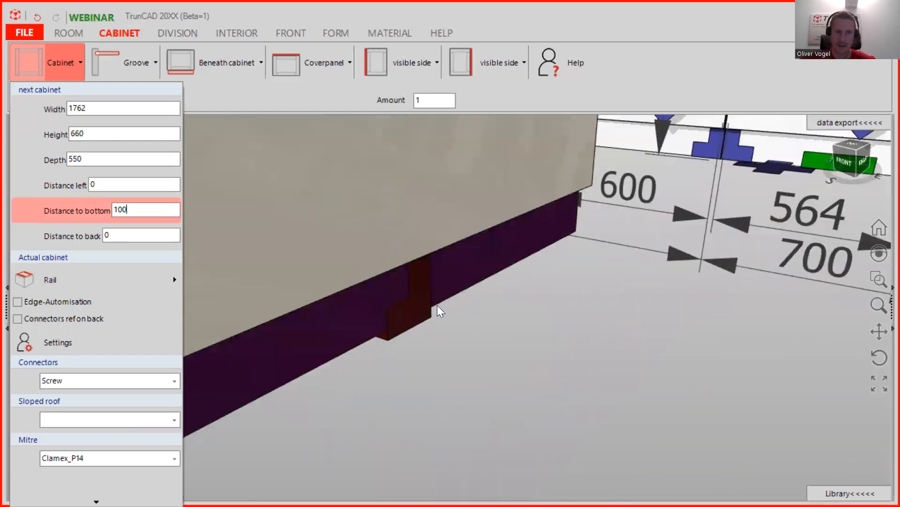
scroll(431, 315, up, 1)
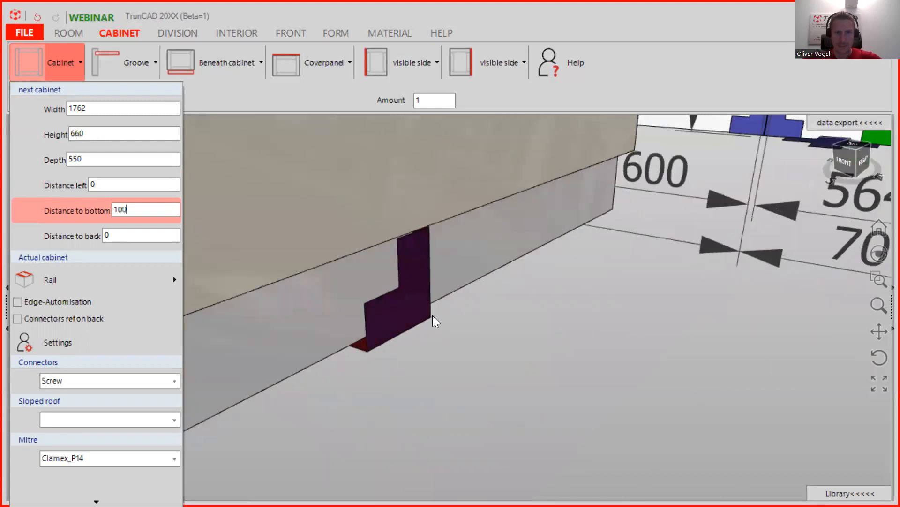
click(432, 315)
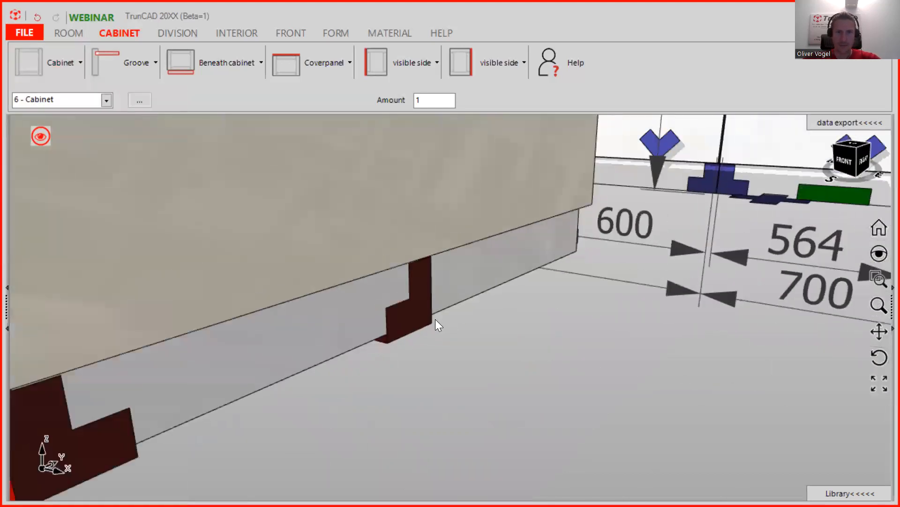
- Look under the island, pick its back corner to read the coordinates, and reopen the next-cabinet settings
scroll(436, 319, down, 3)
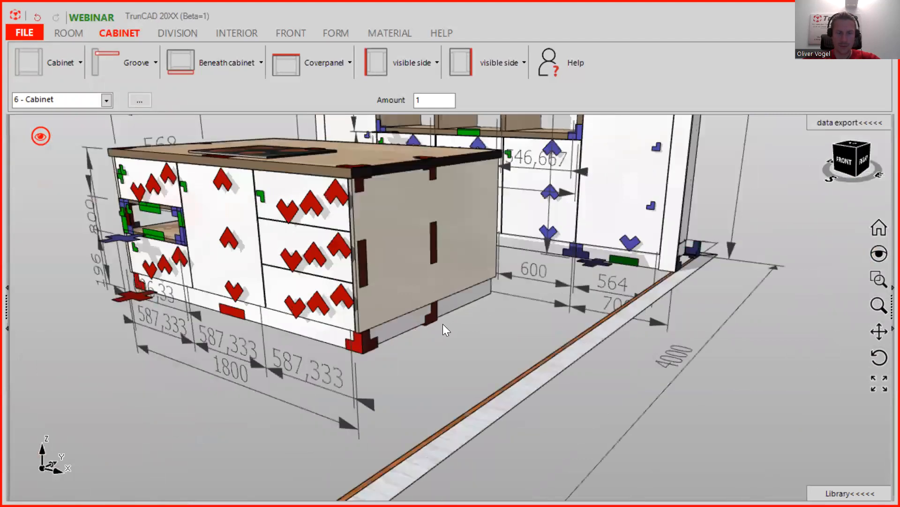
scroll(366, 350, up, 3)
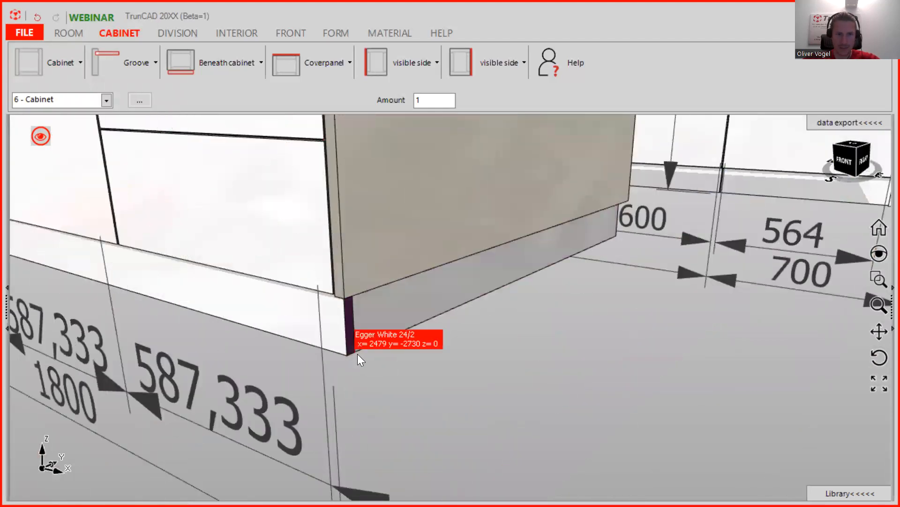
middle_drag(473, 317, 310, 305)
scroll(594, 293, up, 5)
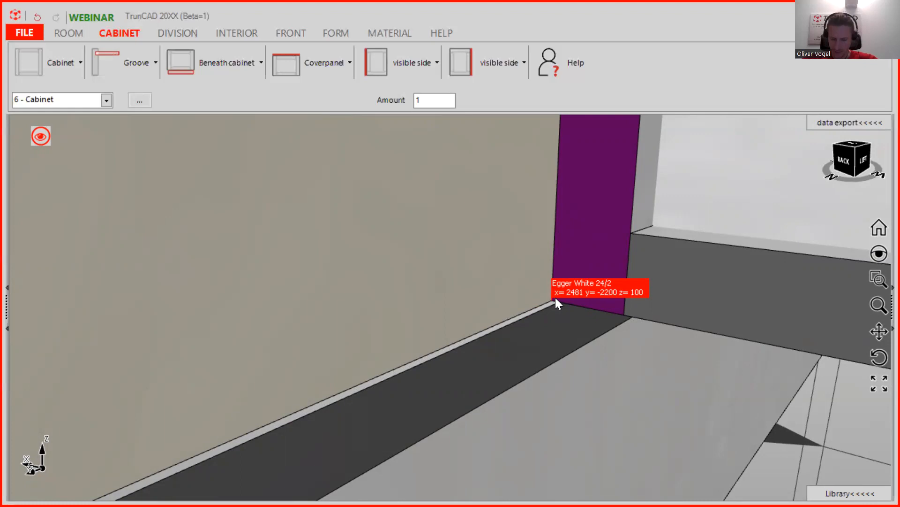
click(556, 297)
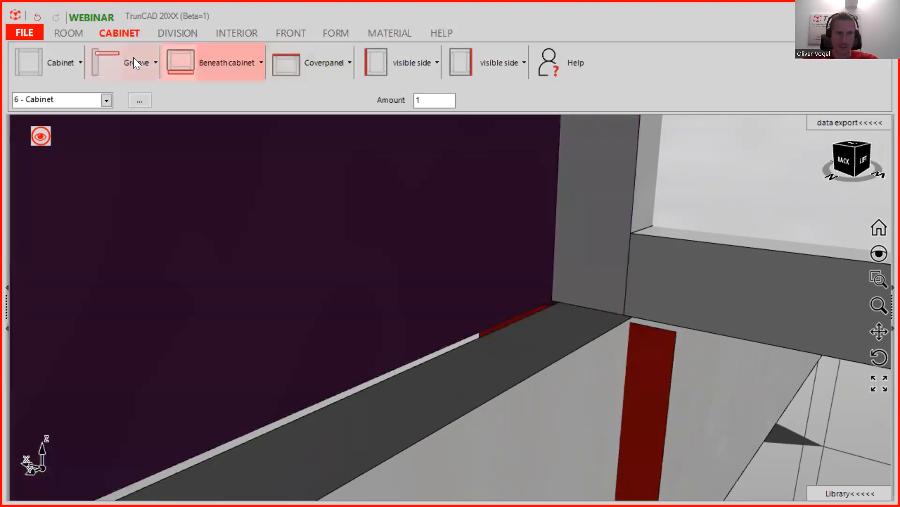
click(52, 57)
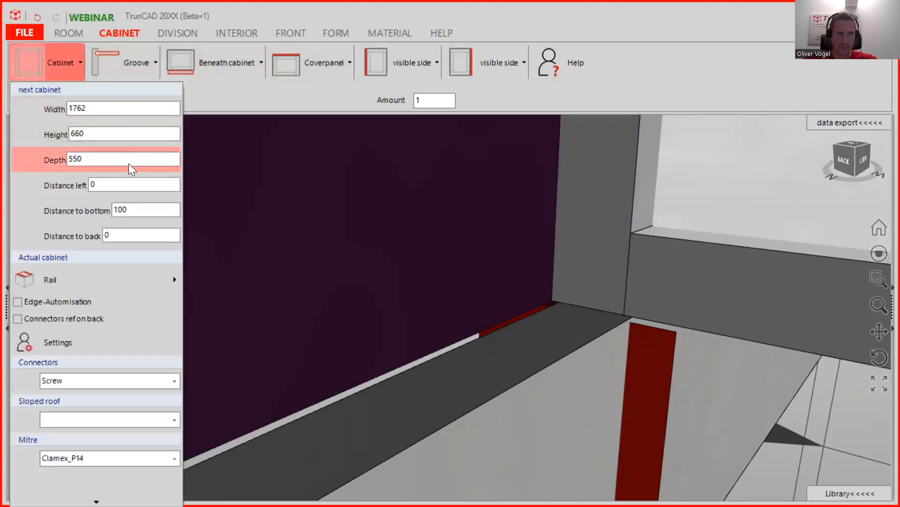
- Enter Distance left 2481 and Distance to back 2200 for the next cabinet
double_click(92, 184)
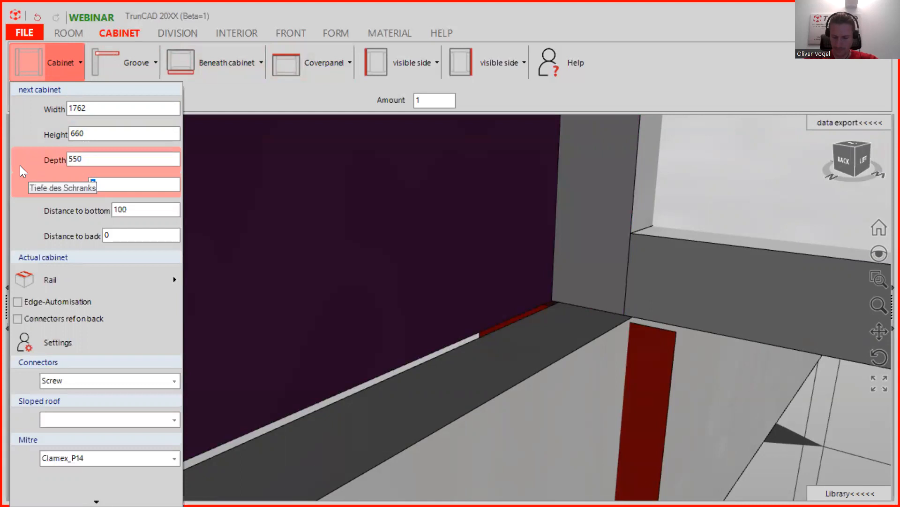
text(2481)
click(124, 233)
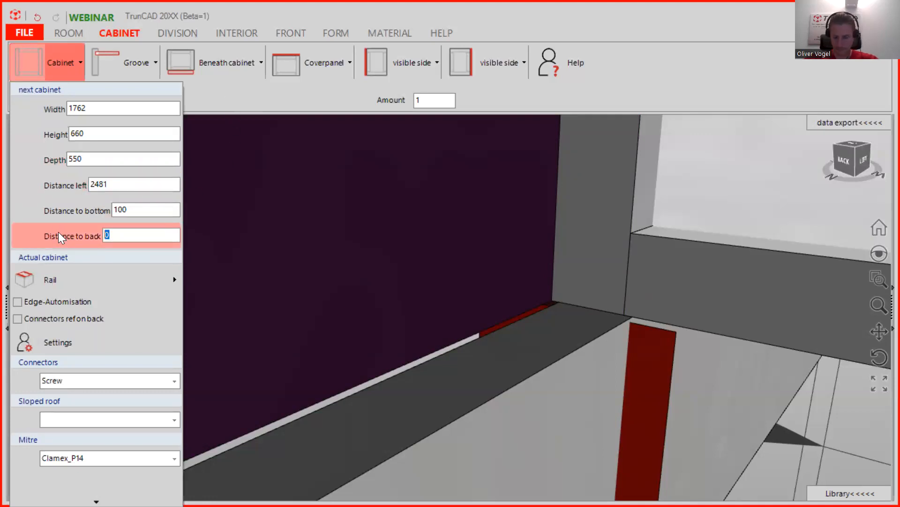
text(2200)
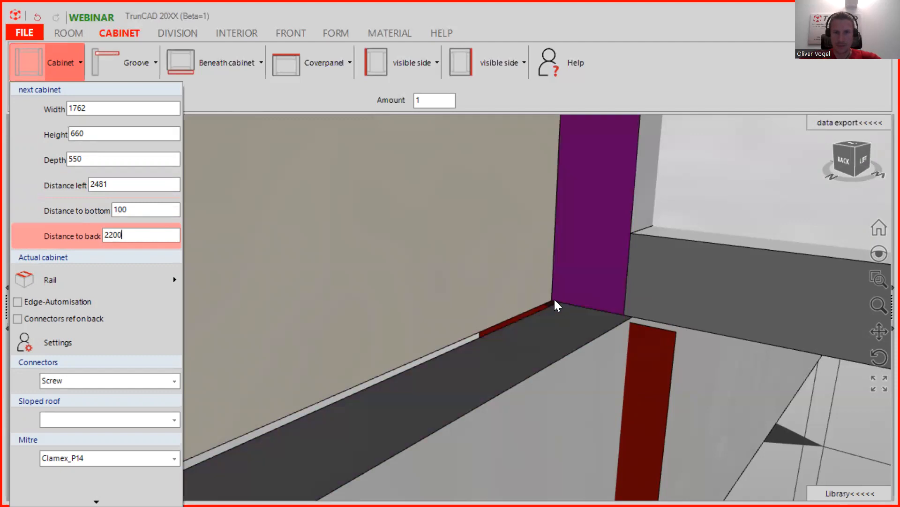
click(555, 299)
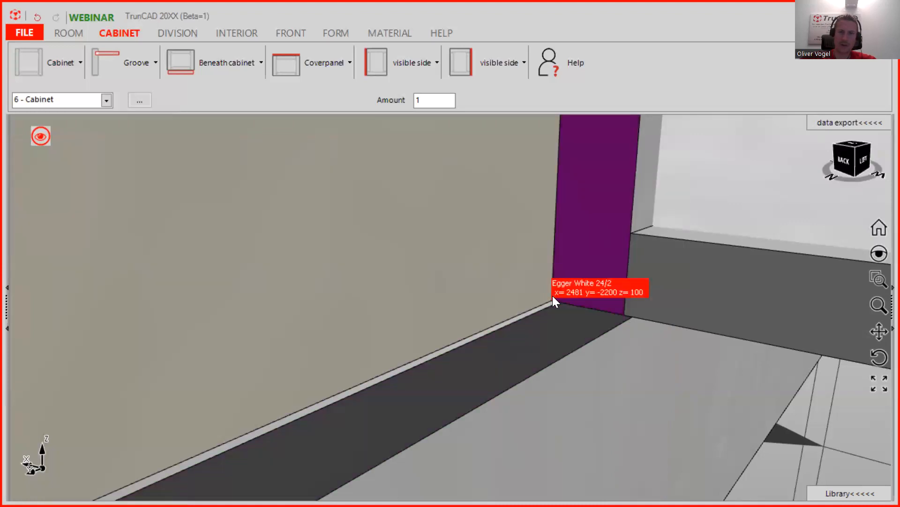
- Drop a 1762-wide cabinet beside the tall cabinets and orbit to inspect it
click(553, 300)
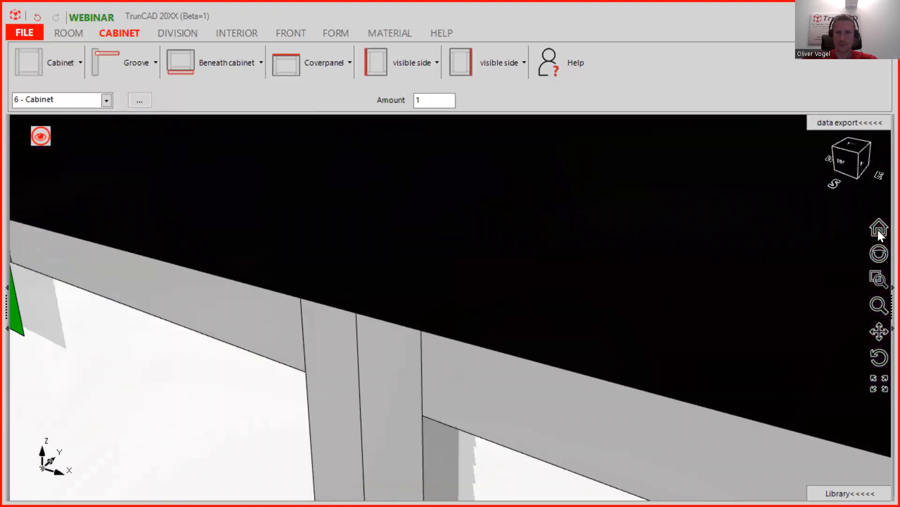
click(878, 229)
middle_drag(527, 278, 279, 292)
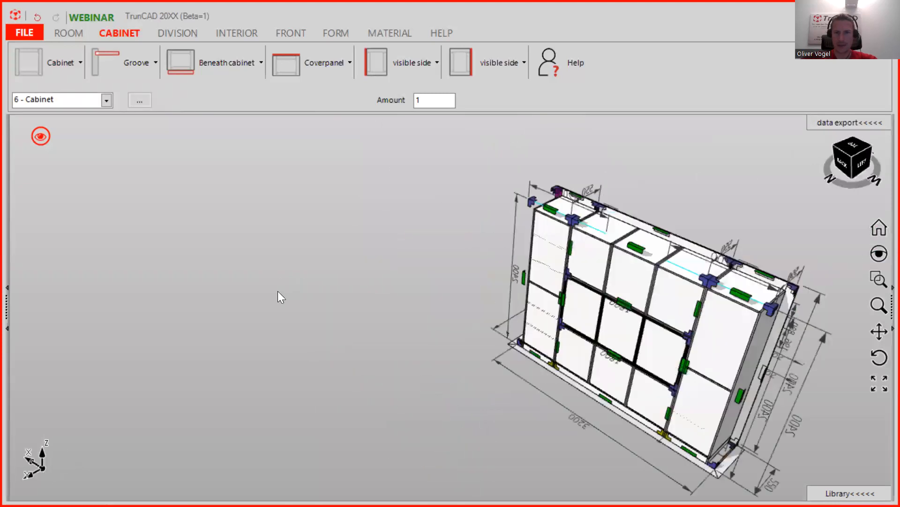
scroll(598, 322, down, 2)
ctrl+middle_drag(690, 324, 436, 302)
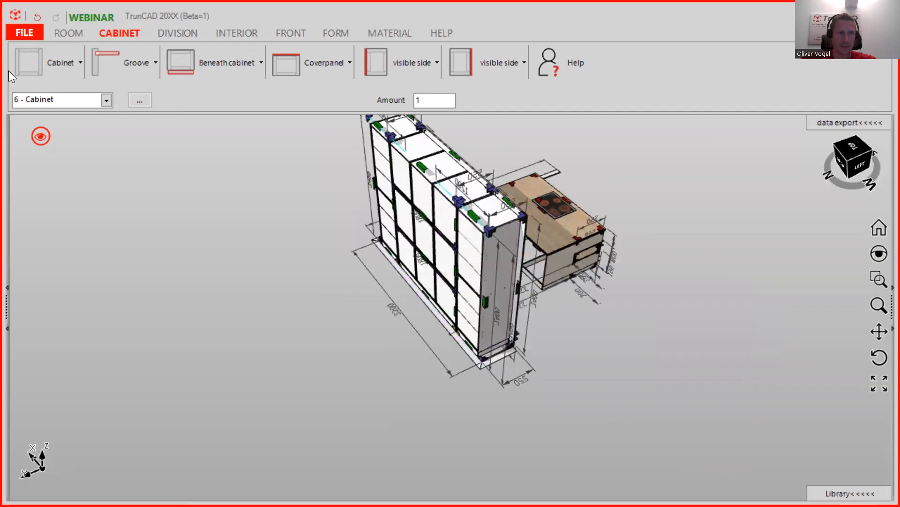
drag(30, 61, 442, 317)
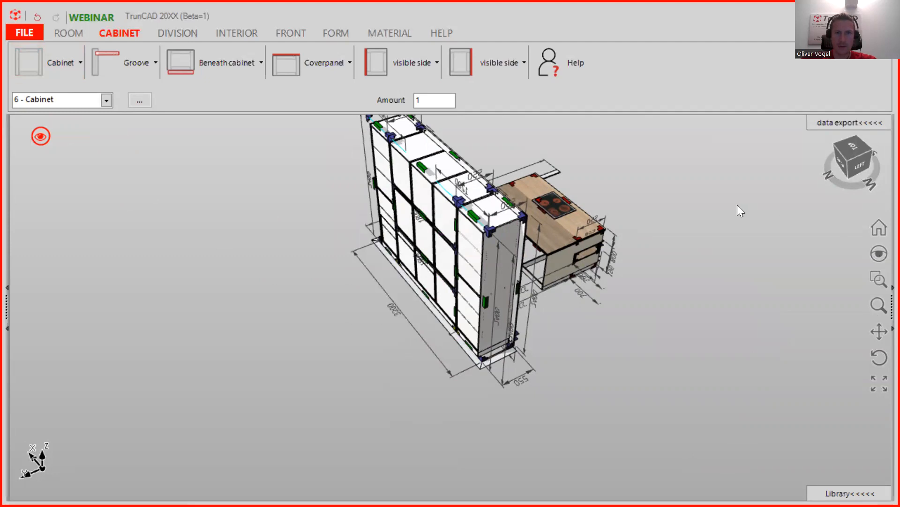
middle_drag(618, 206, 392, 188)
ctrl+middle_drag(428, 453, 458, 166)
scroll(477, 211, up, 3)
middle_drag(525, 211, 416, 150)
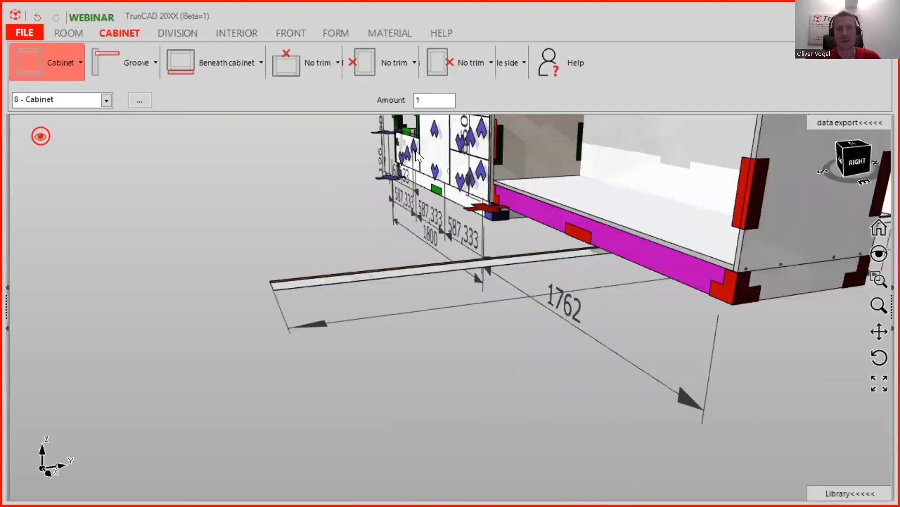
- Remove the plinth from the new 1762-wide cabinet
click(247, 67)
click(213, 101)
mouse_move(546, 226)
middle_down()
mouse_move(583, 236)
mouse_move(573, 217)
mouse_move(586, 221)
mouse_move(521, 216)
middle_up()
scroll(573, 217, down, 3)
scroll(514, 216, up, 2)
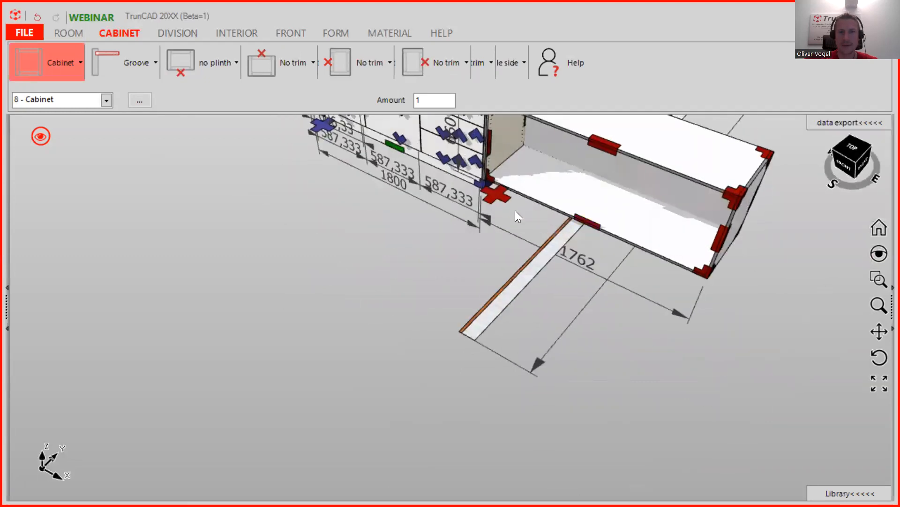
- Rotate the new cabinet by 180 degrees so it sits against the island's back
click(500, 197)
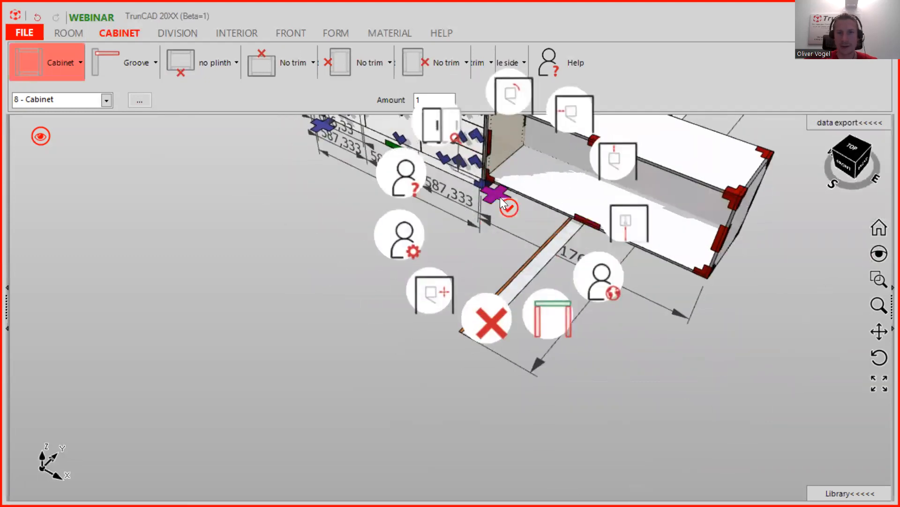
click(520, 97)
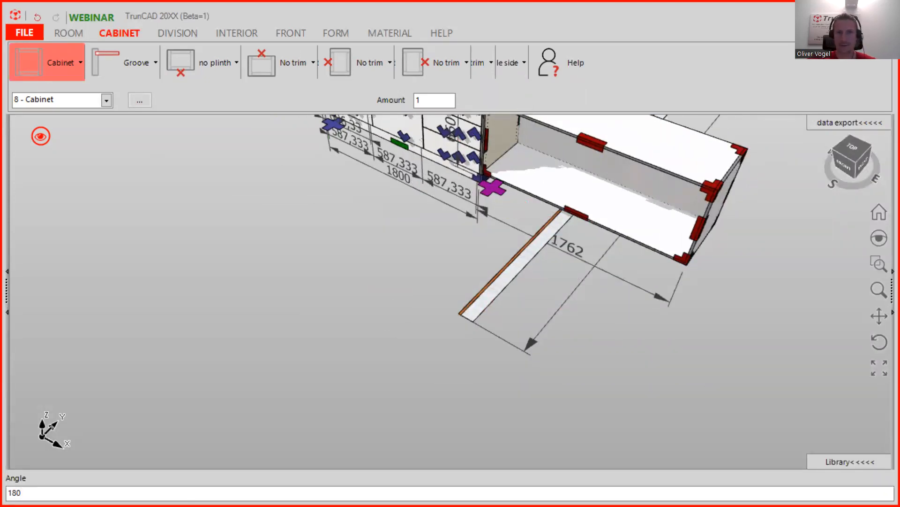
key(Return)
scroll(557, 162, down, 3)
middle_drag(557, 161, 591, 452)
middle_drag(515, 273, 525, 328)
scroll(520, 326, up, 5)
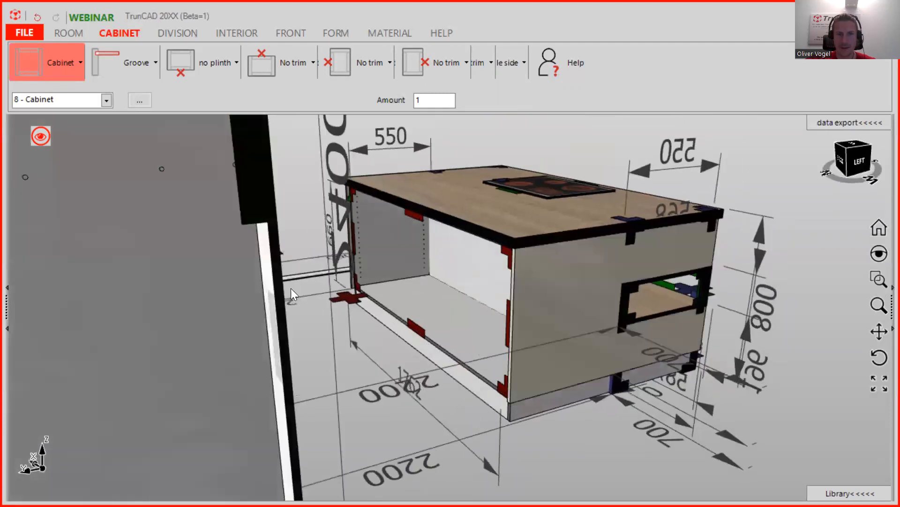
- Divide the back cabinet vertically into three 563,333 compartments with three stacked fronts on the right
click(179, 33)
drag(25, 65, 434, 273)
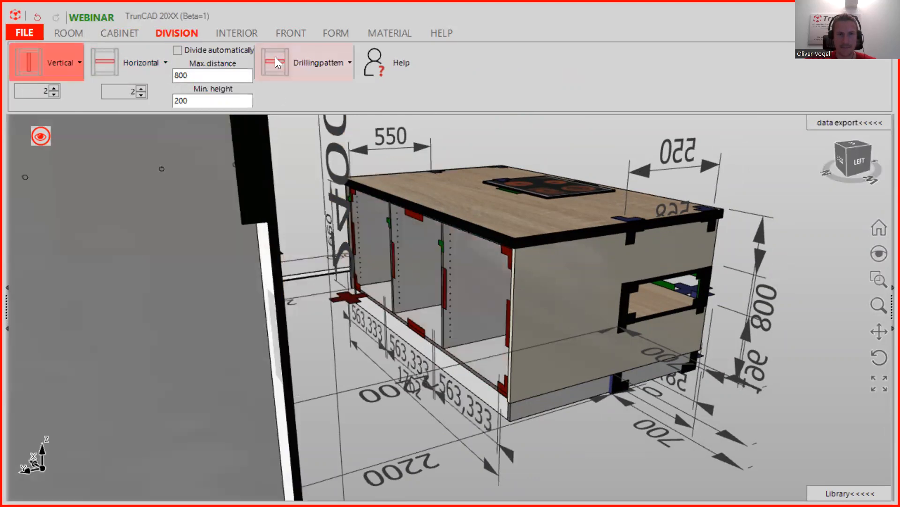
click(284, 33)
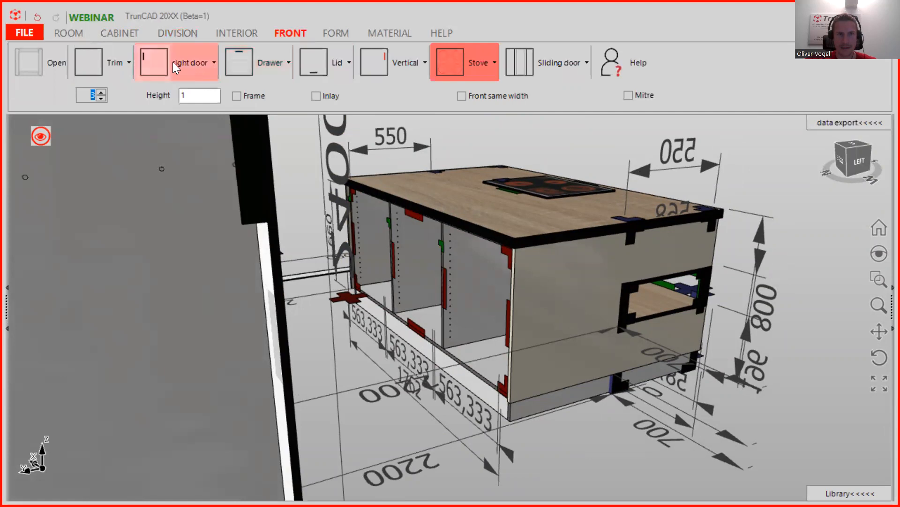
drag(157, 62, 471, 299)
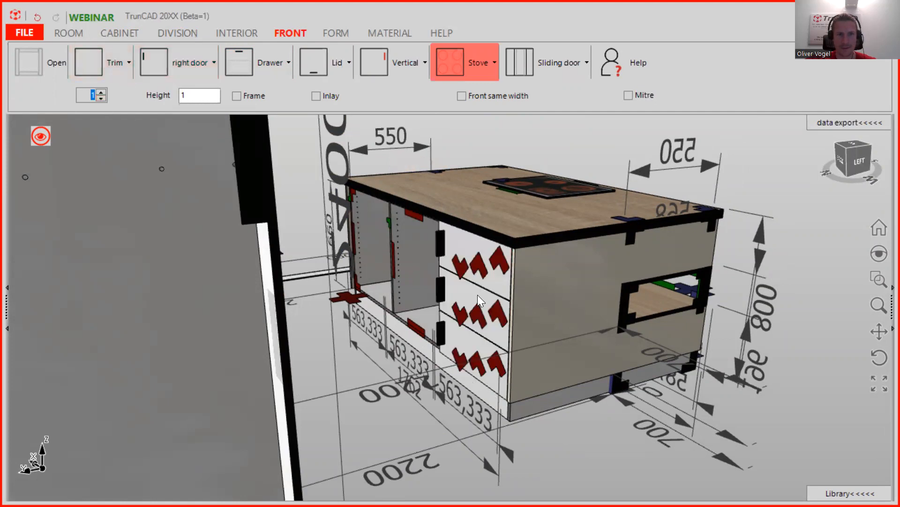
- Replace the right compartment's three stacked fronts with a single door
right_click(478, 315)
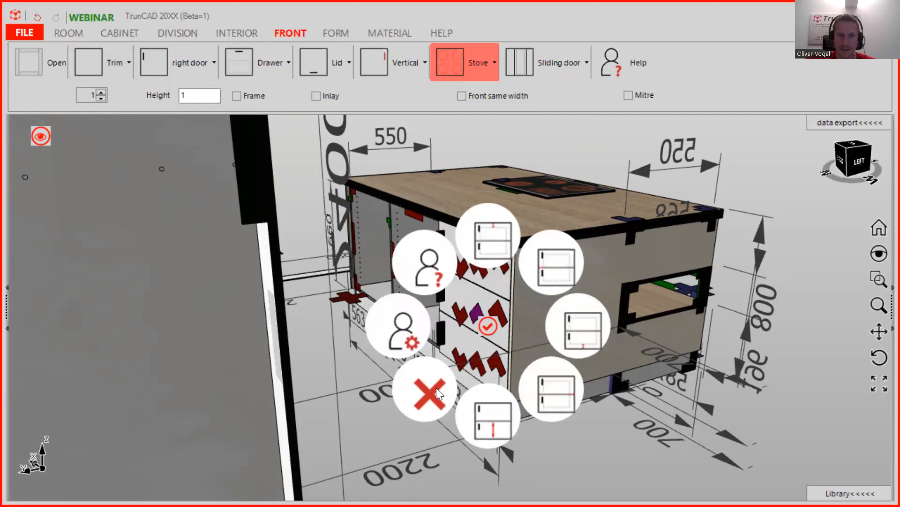
click(470, 312)
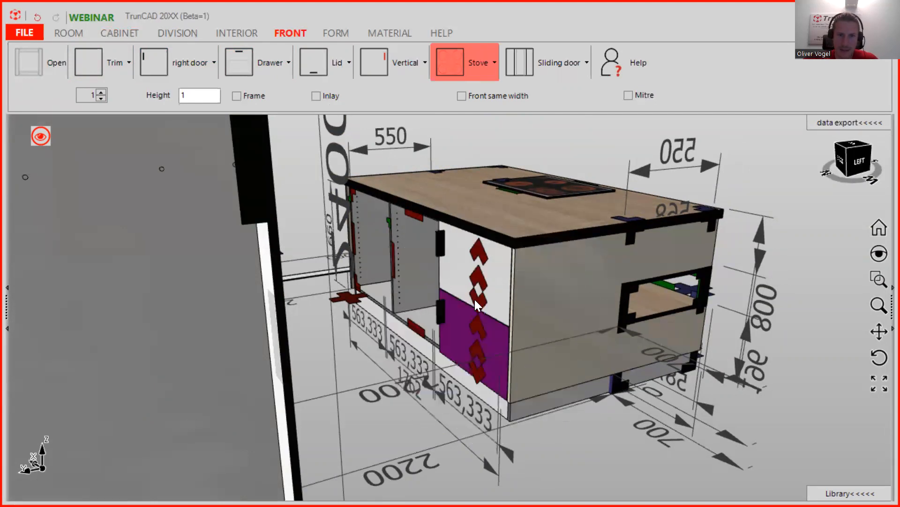
right_click(478, 277)
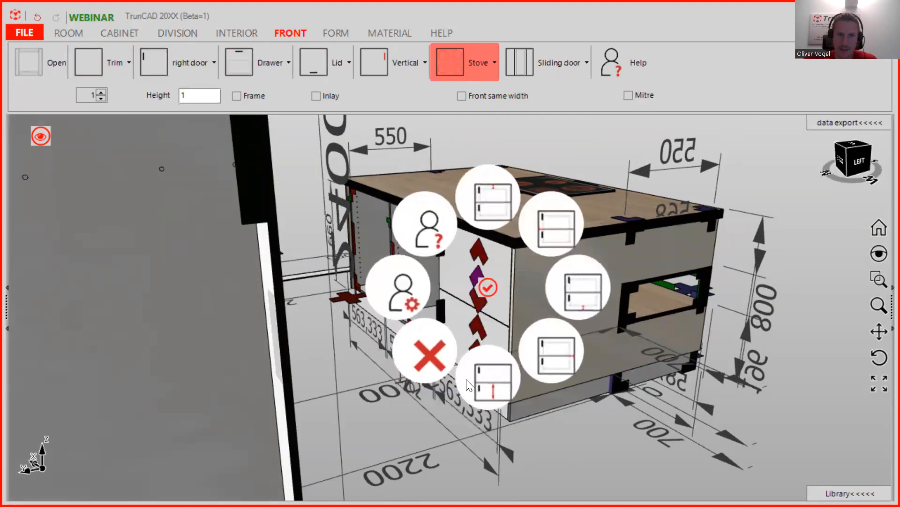
click(436, 352)
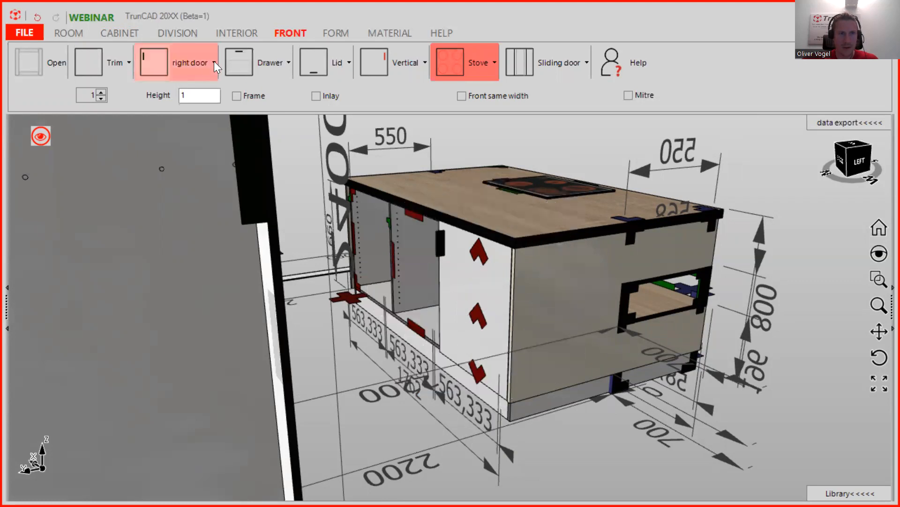
- Fill the middle compartment with three drawers
click(101, 92)
click(101, 92)
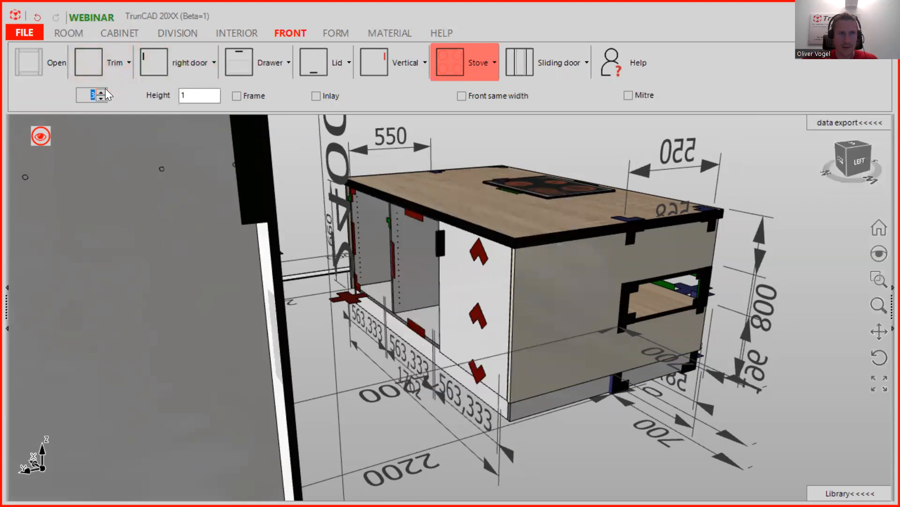
drag(235, 64, 418, 281)
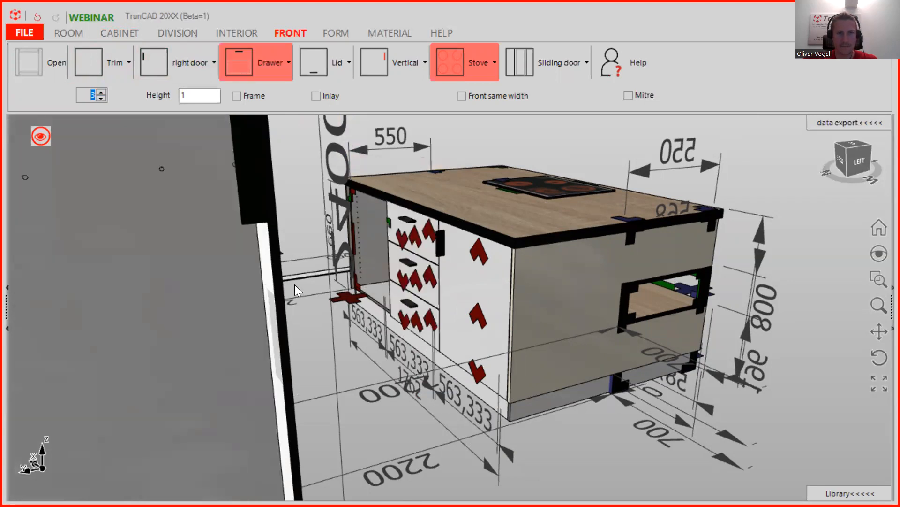
- Add a left-hinged door to the left compartment and set the handles to No handle
click(199, 57)
click(185, 95)
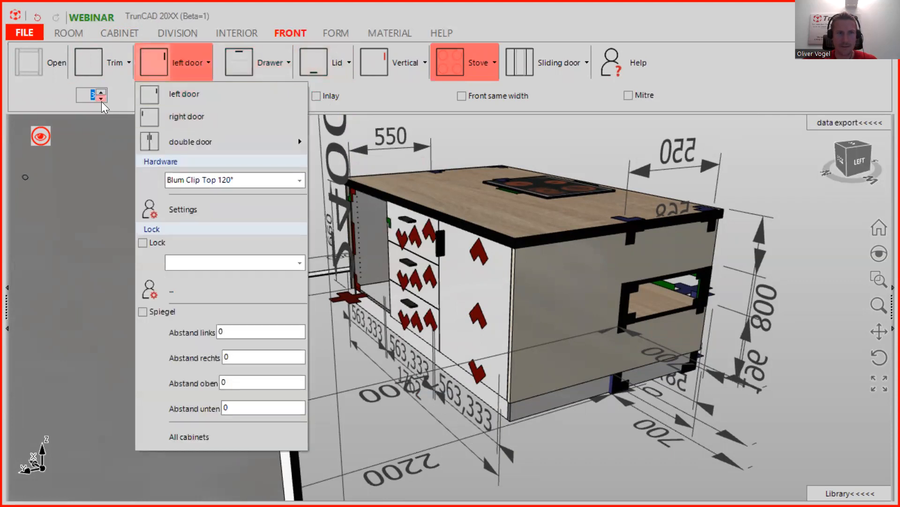
drag(153, 75, 351, 283)
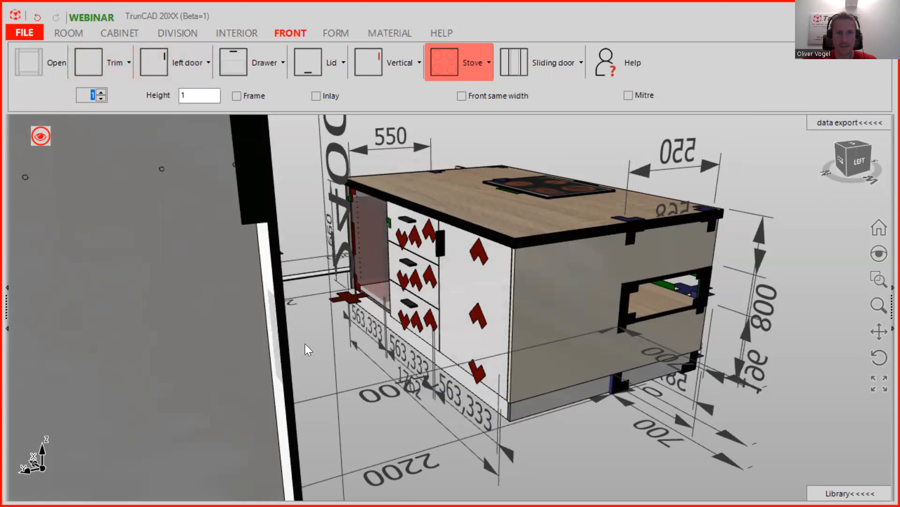
click(400, 60)
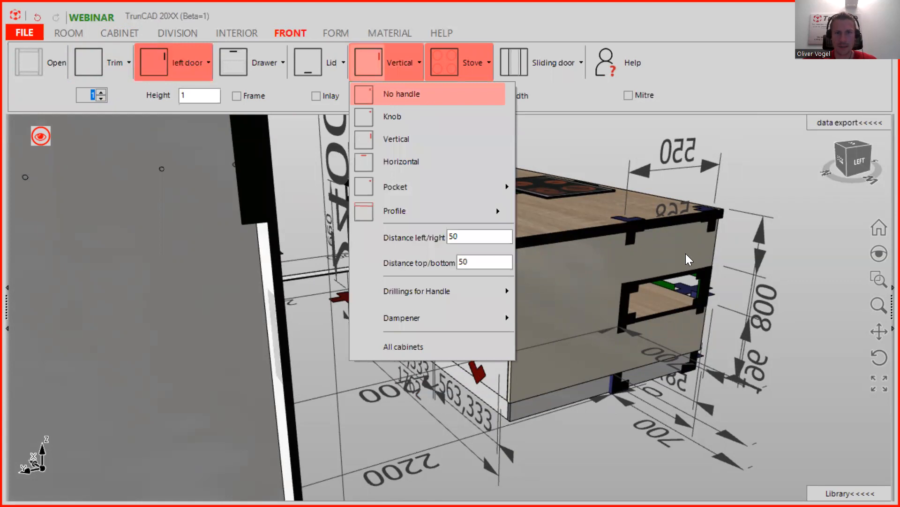
scroll(633, 236, down, 1)
middle_drag(633, 241, 653, 238)
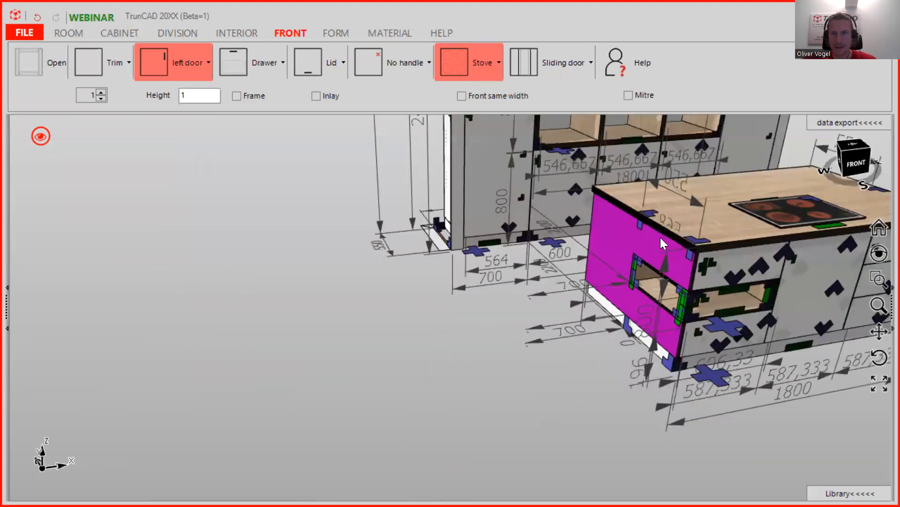
- Change the built-in appliance choice from Stove to ExtractionFan
scroll(663, 242, down, 2)
scroll(543, 337, down, 2)
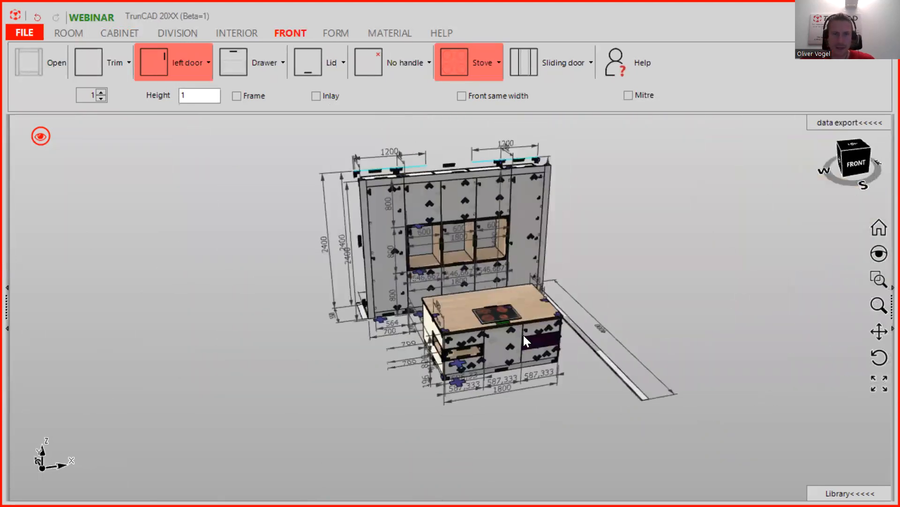
scroll(524, 295, up, 3)
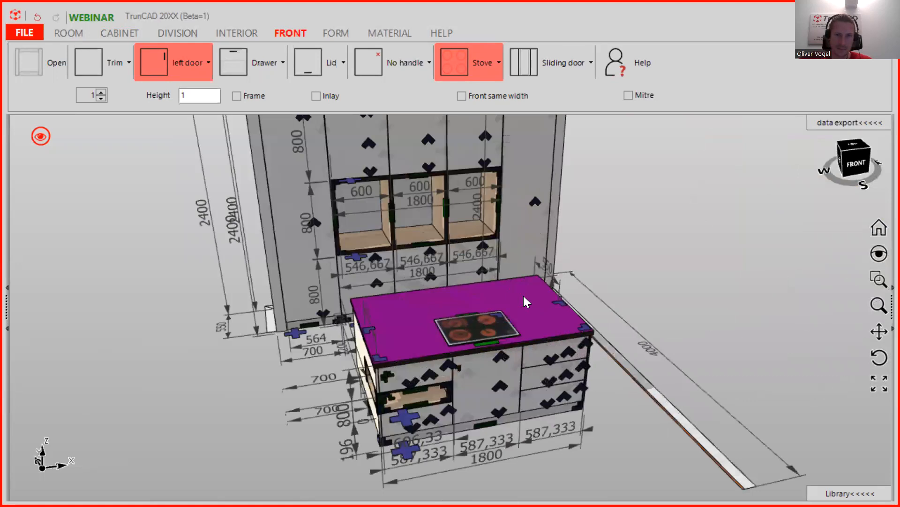
click(480, 66)
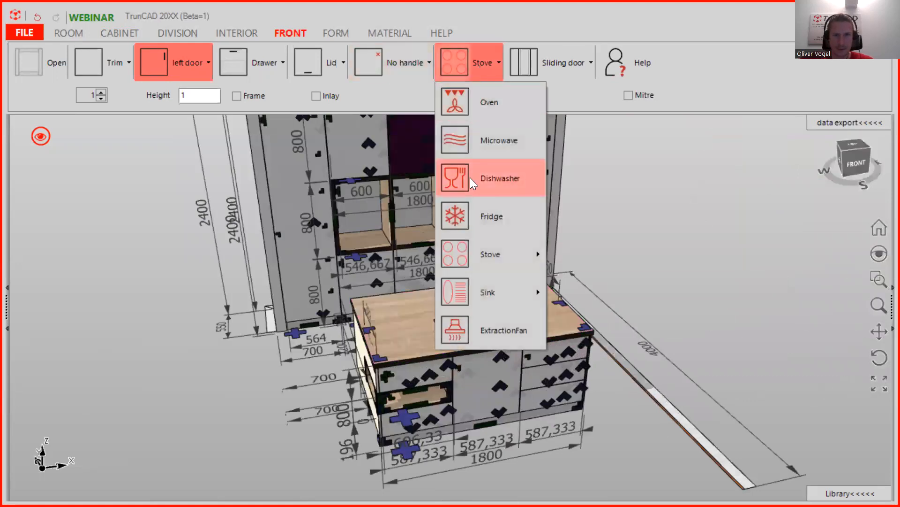
click(502, 330)
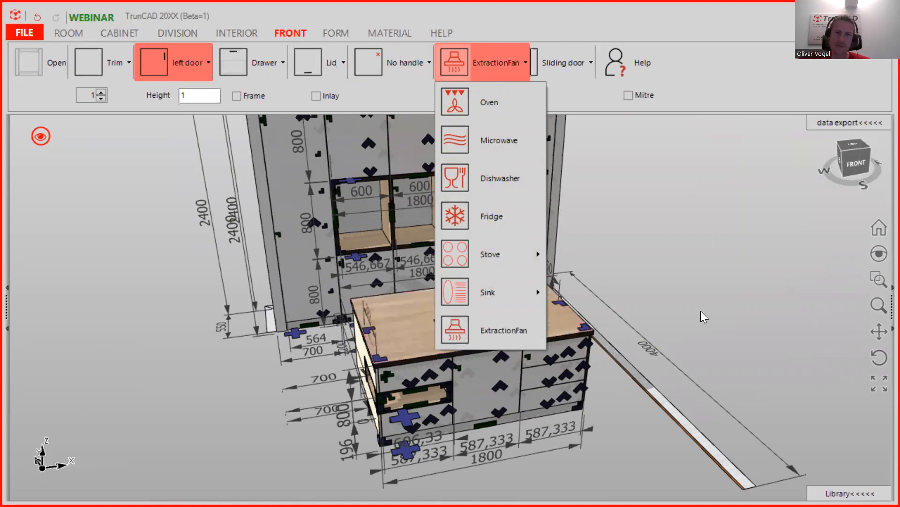
scroll(700, 307, down, 3)
middle_drag(729, 295, 694, 301)
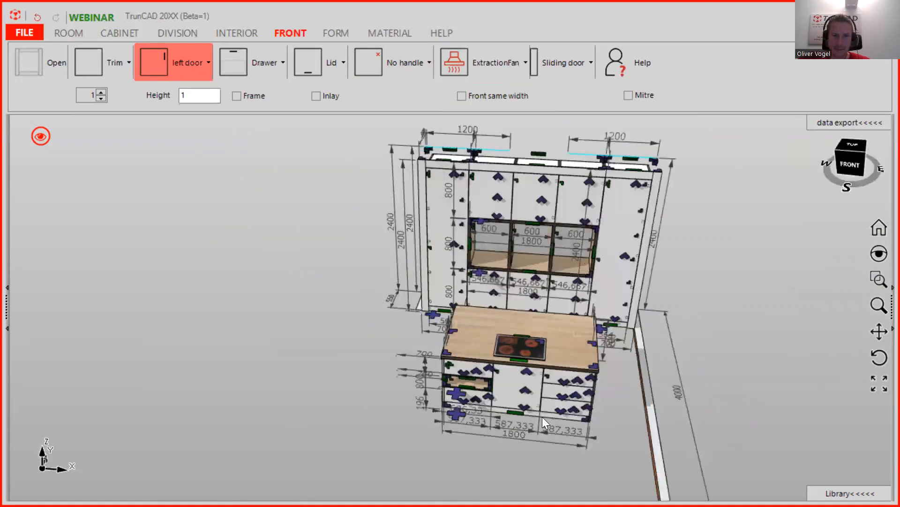
scroll(542, 415, up, 5)
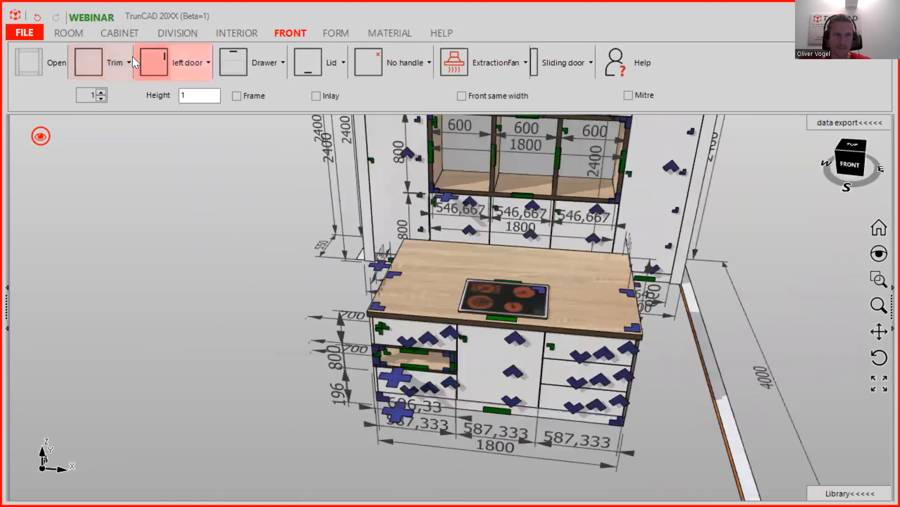
- Set the next cabinet's width to 600 and height to 800, keeping depth 550
click(115, 34)
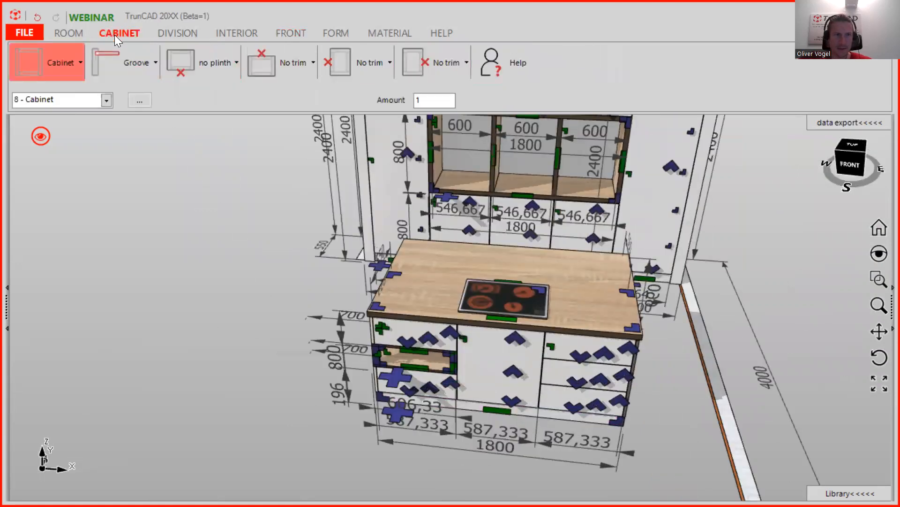
click(58, 61)
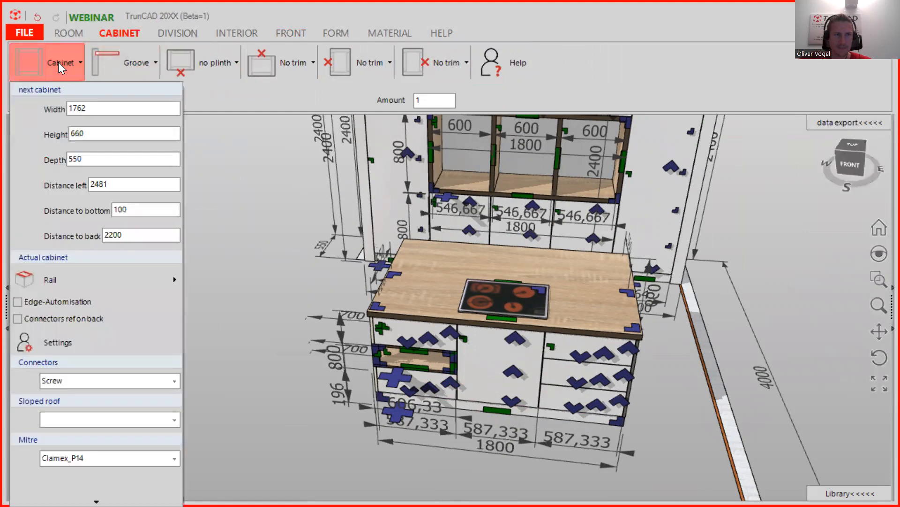
double_click(98, 112)
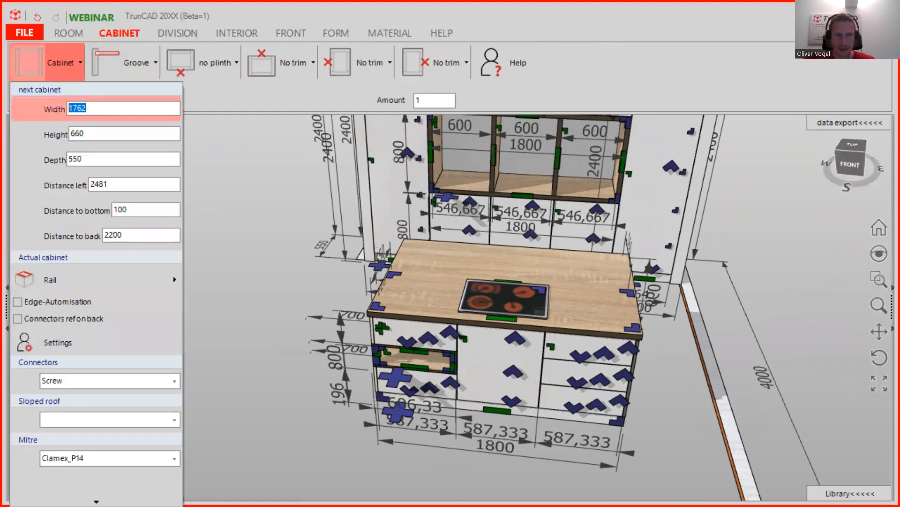
text(600)
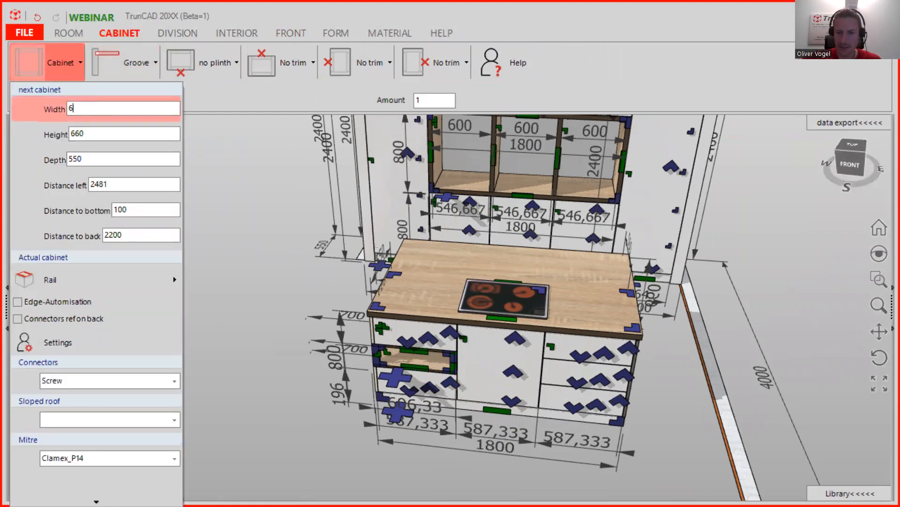
double_click(76, 159)
double_click(89, 134)
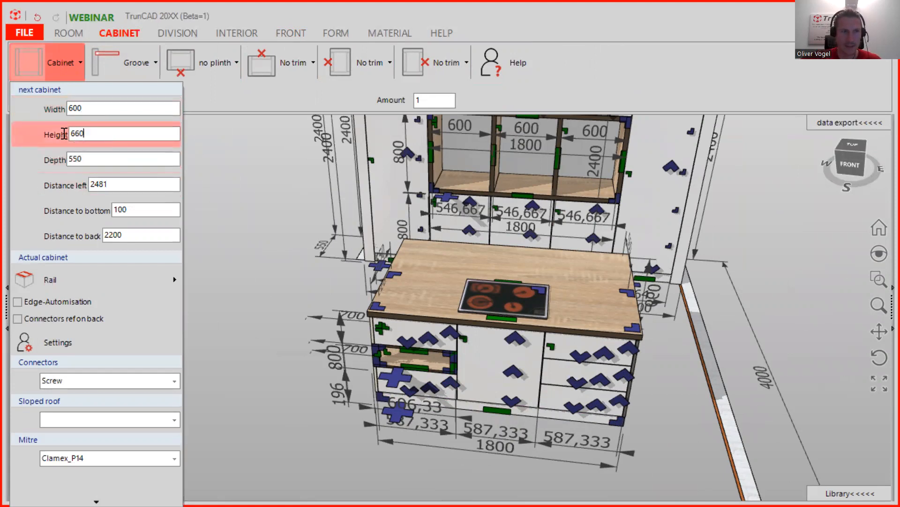
text(800)
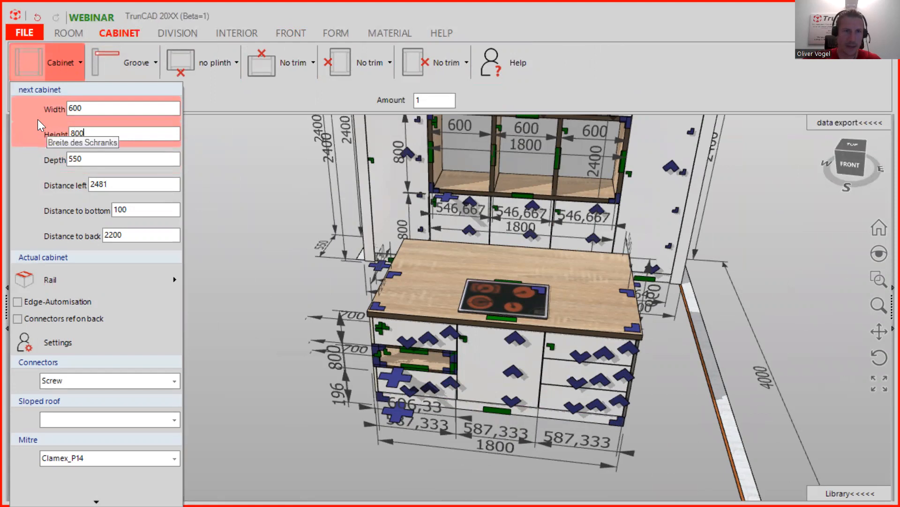
- Set the next cabinet's left distance to 0 and clear its bottom and back distances
double_click(106, 185)
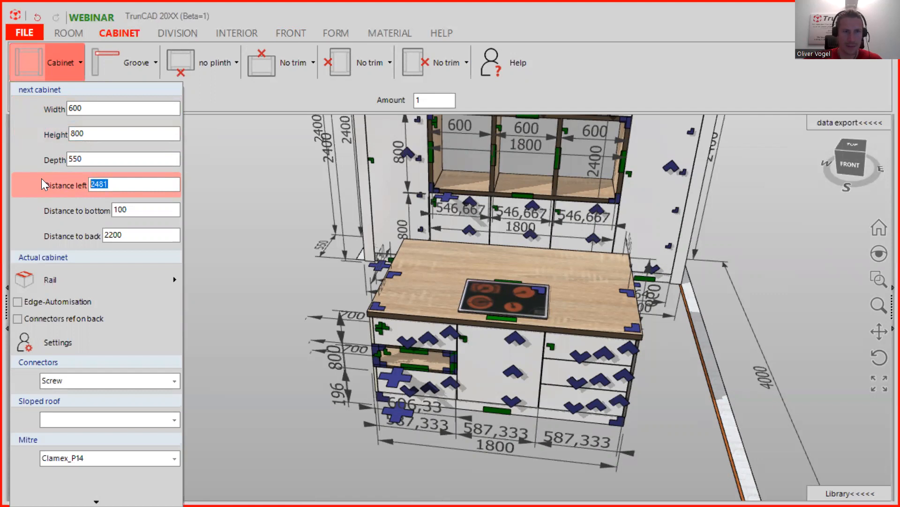
text(0)
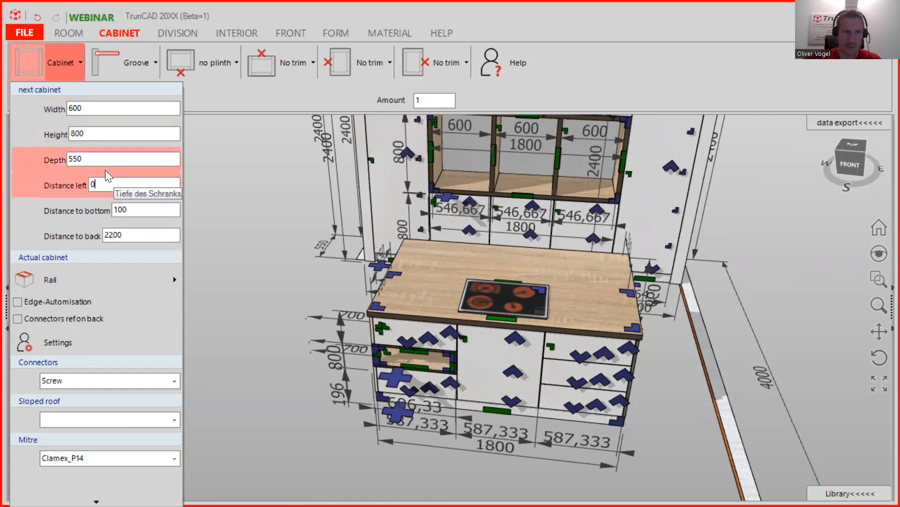
double_click(143, 209)
key(BackSpace)
double_click(112, 234)
key(BackSpace)
click(33, 67)
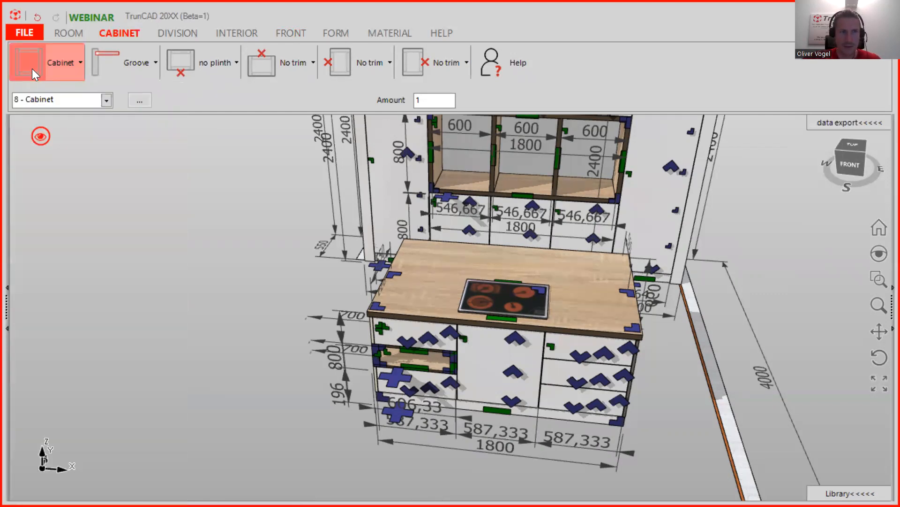
- Place a trial cabinet beside the island, then remove it again
click(396, 277)
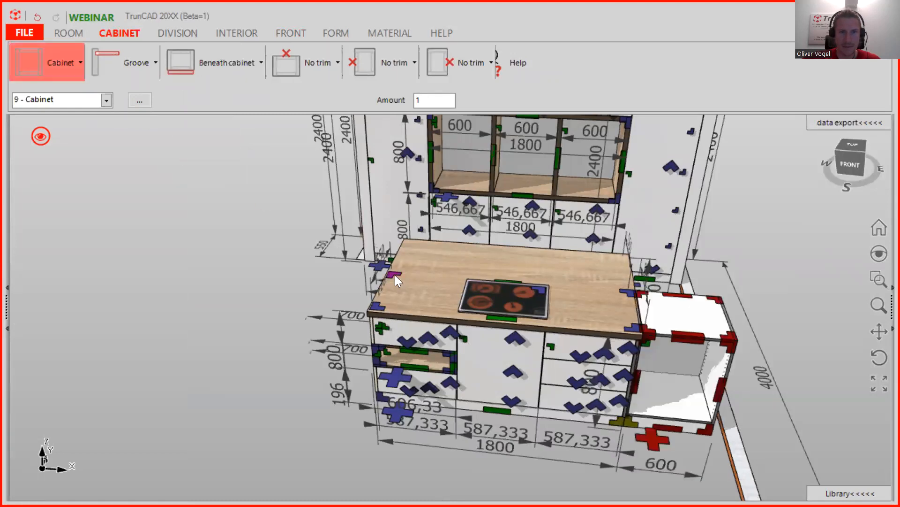
click(661, 440)
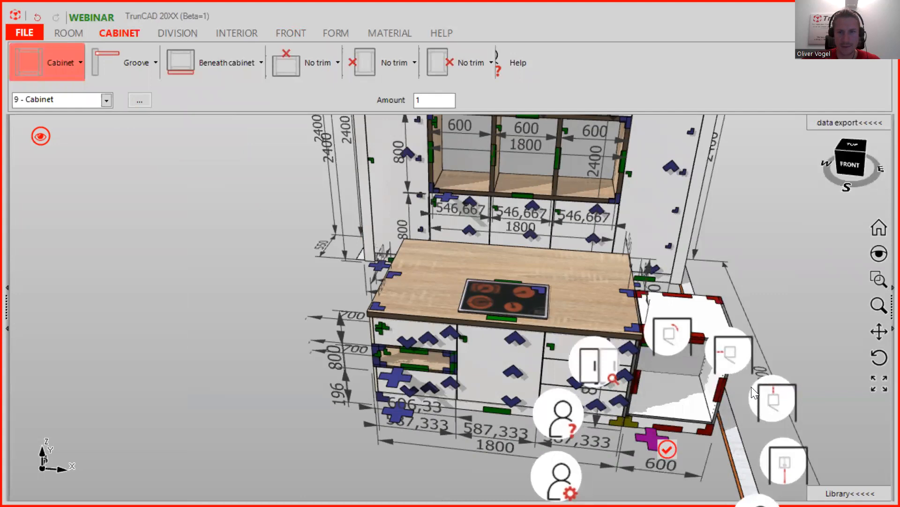
scroll(755, 357, down, 3)
click(764, 281)
click(678, 392)
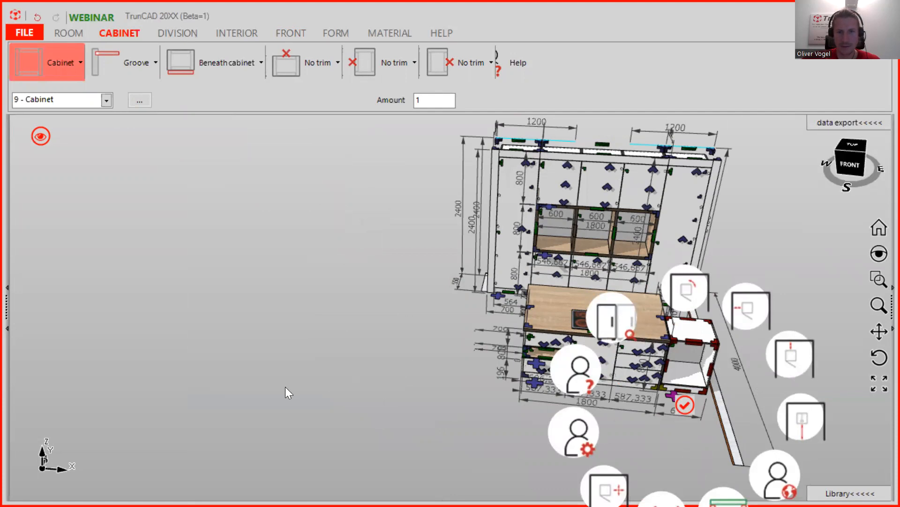
key(Escape)
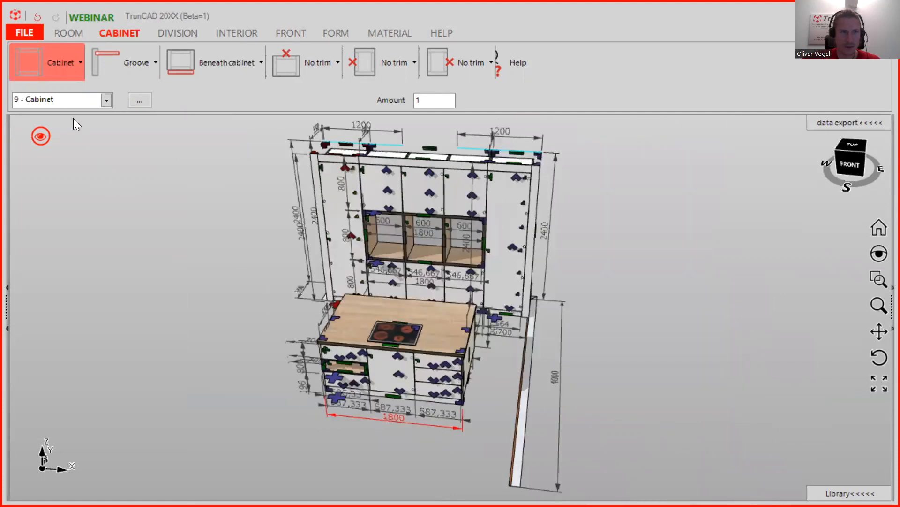
- Drop the new 800-high, 550-deep cabinet onto the island worktop beside the cooktop
click(26, 65)
drag(332, 314, 334, 317)
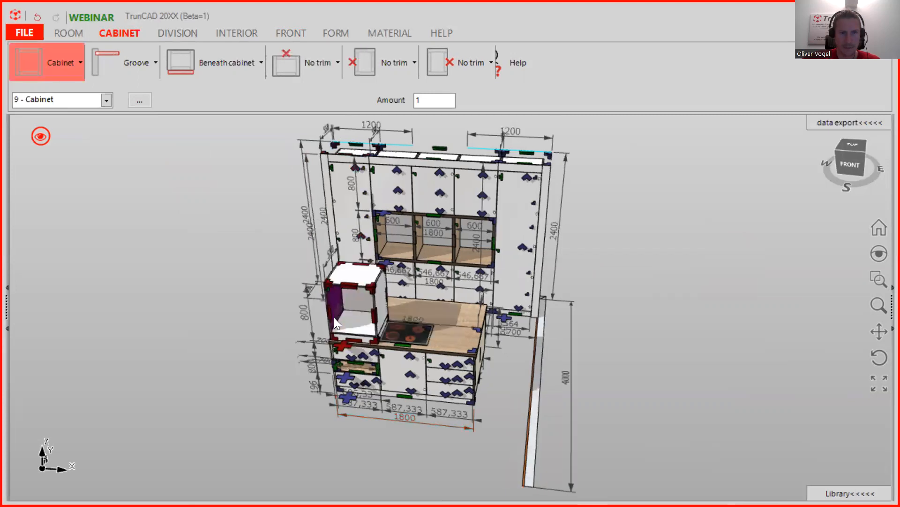
scroll(353, 336, up, 2)
scroll(353, 336, up, 3)
middle_drag(354, 336, 329, 358)
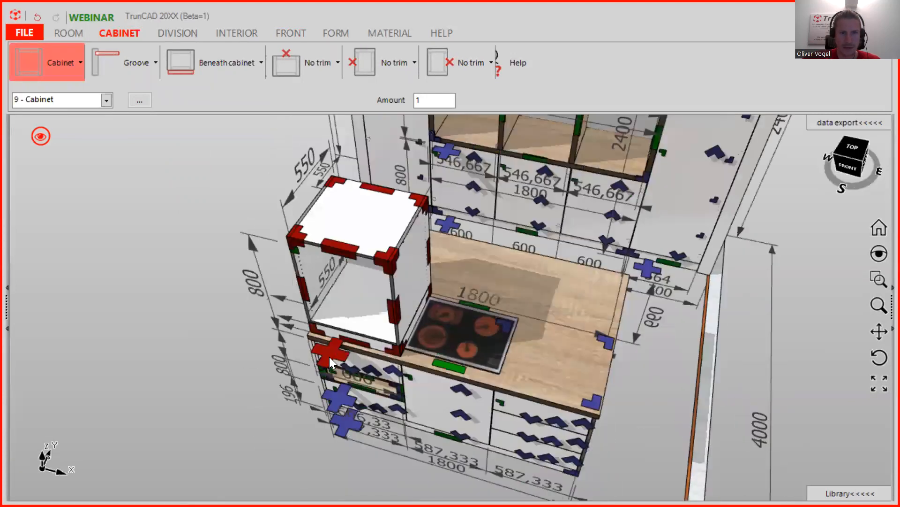
right_click(330, 357)
- Raise the new cabinet to a distance of 800 from the bottom
click(460, 385)
text(800)
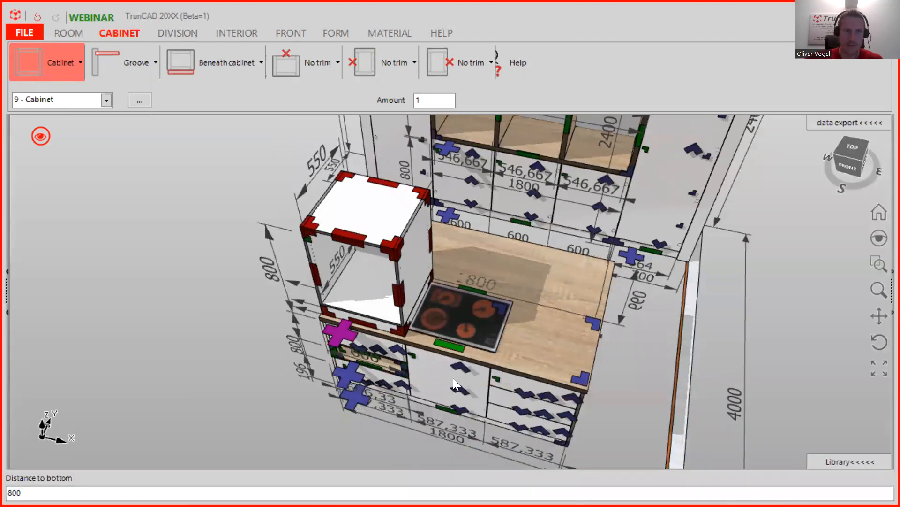
key(Return)
middle_drag(439, 330, 445, 302)
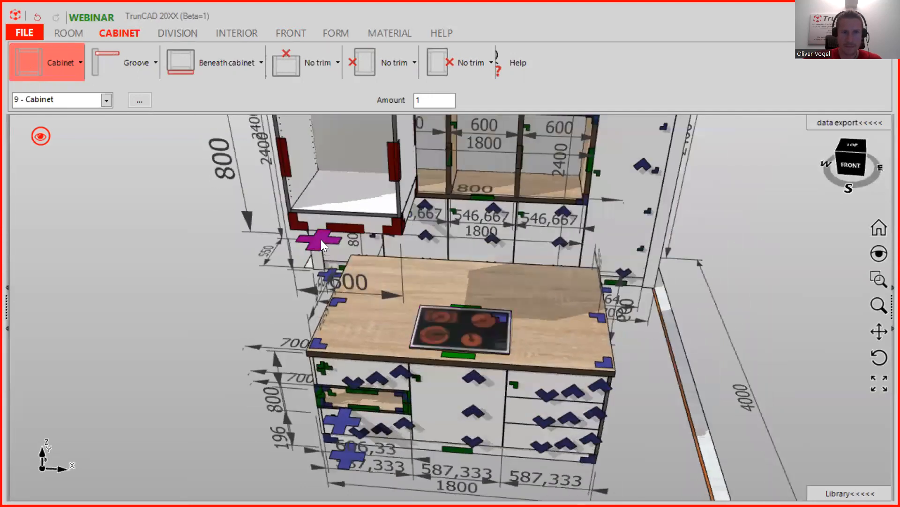
- Set the cabinet's distance from the left to 600
click(321, 239)
click(402, 161)
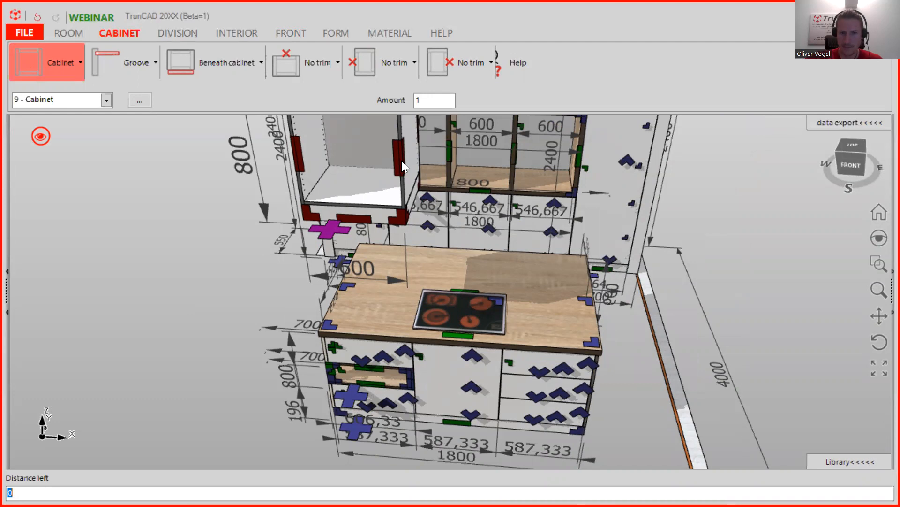
text(600)
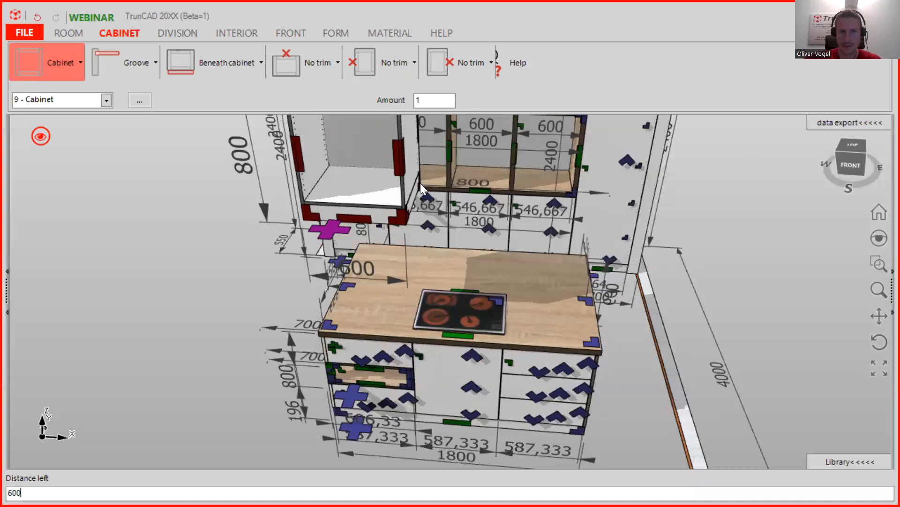
key(Return)
scroll(486, 219, down, 2)
middle_drag(486, 220, 441, 330)
- Remove the plinth from the raised cabinet
click(227, 62)
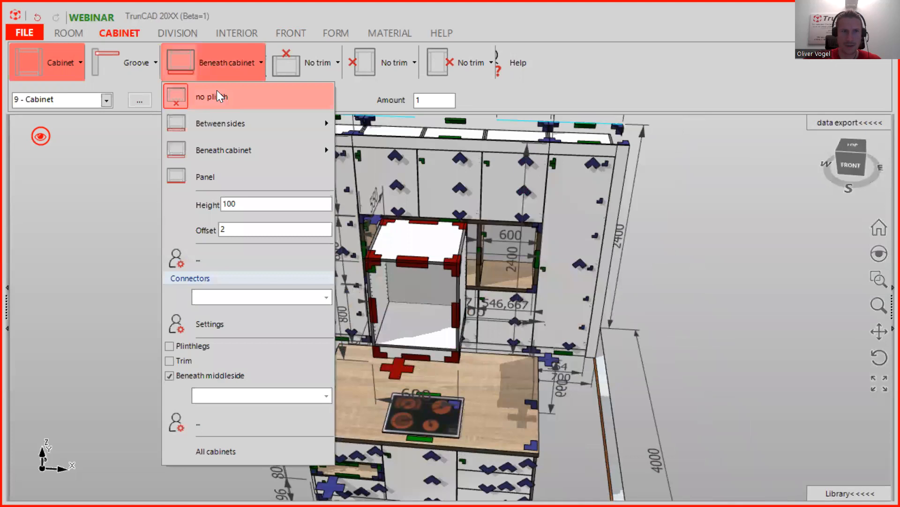
click(217, 96)
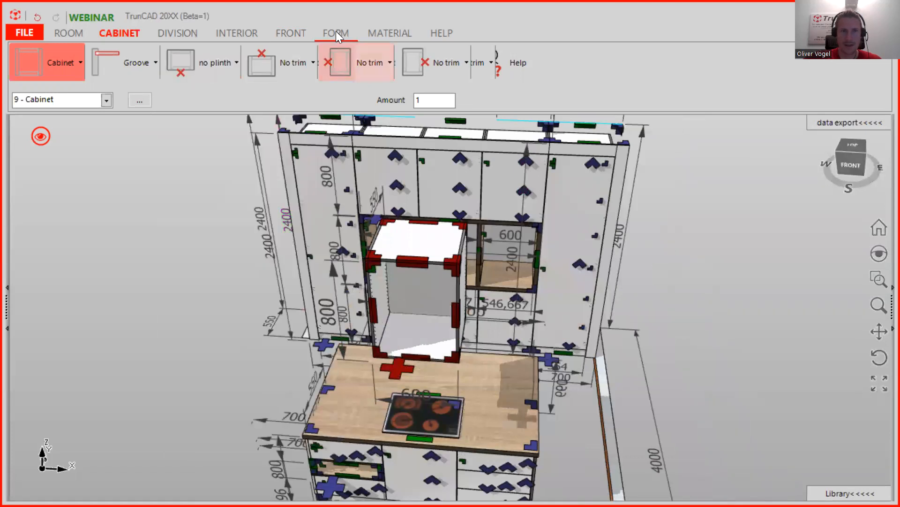
click(291, 32)
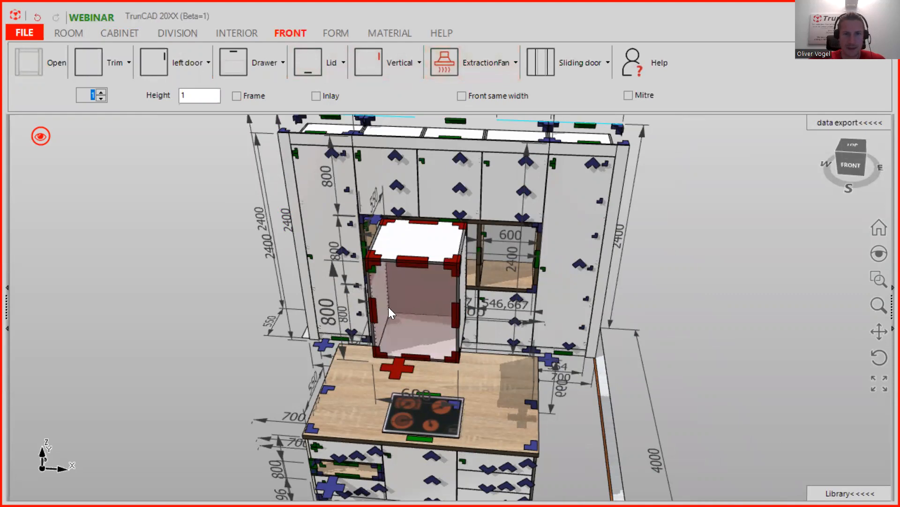
- Insert an extraction fan into the new wall cabinet and set it 500 from the bottom
click(410, 304)
middle_drag(410, 301, 504, 344)
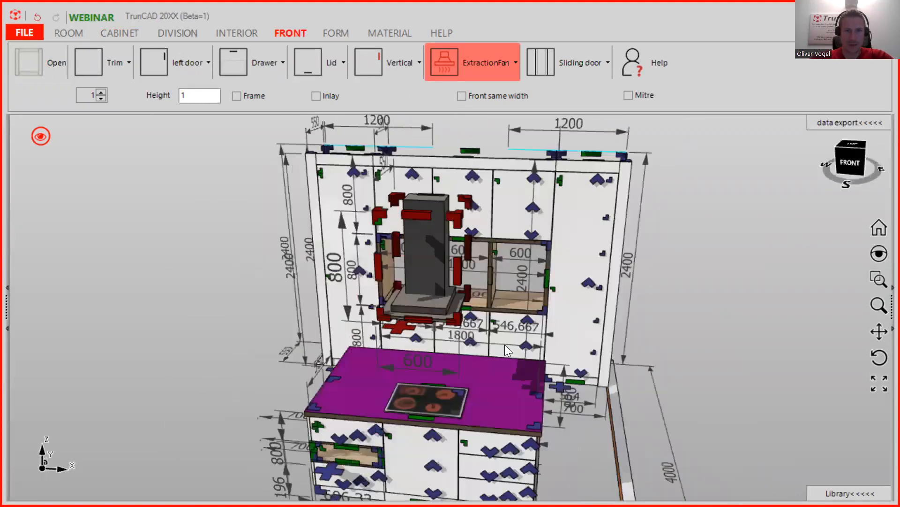
scroll(505, 337, up, 2)
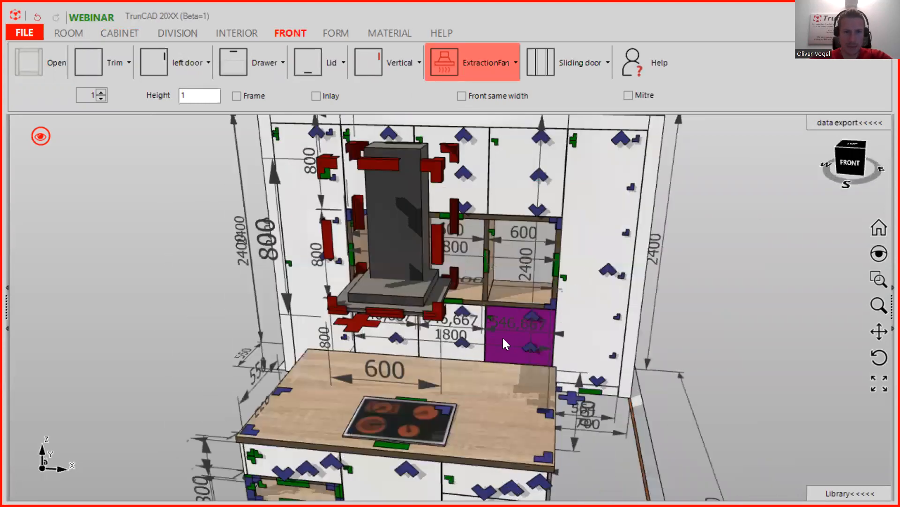
right_click(355, 329)
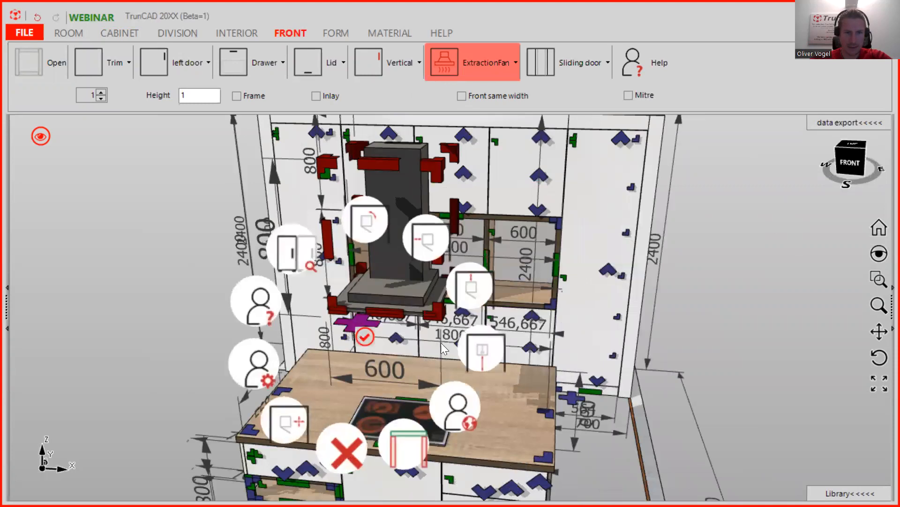
click(487, 357)
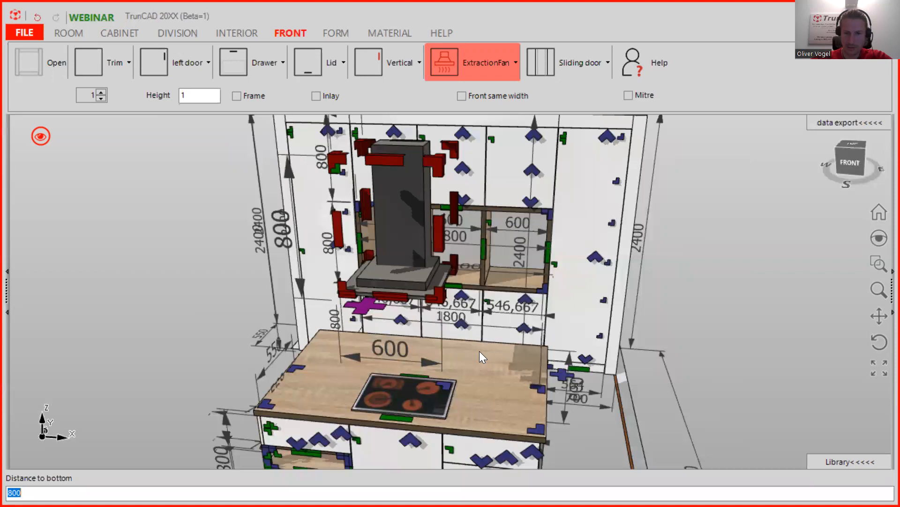
text(500)
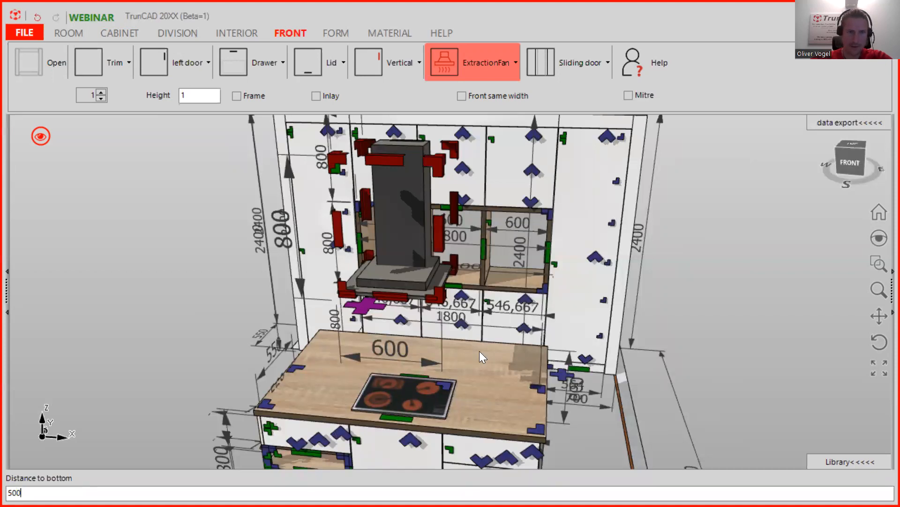
key(Return)
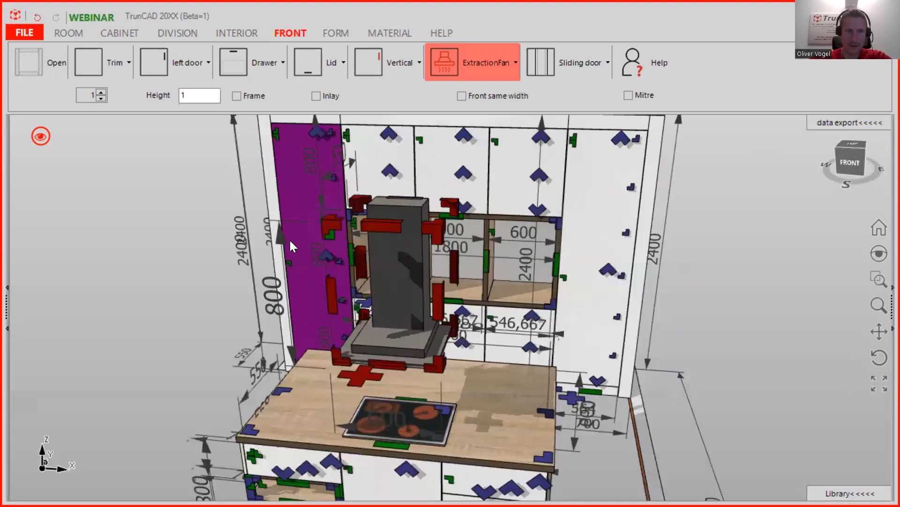
- Set the extraction fan's height to 1100
click(279, 236)
text(1100)
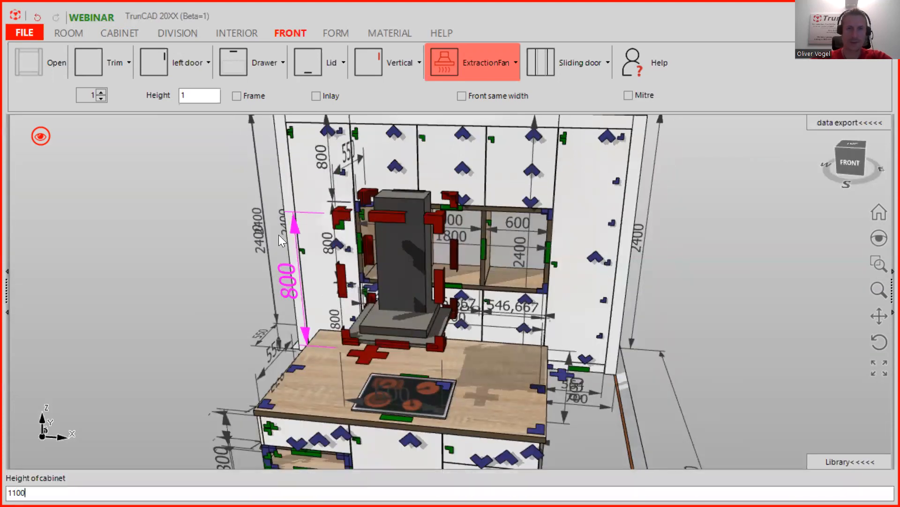
key(Return)
middle_drag(460, 331, 643, 267)
scroll(516, 324, down, 5)
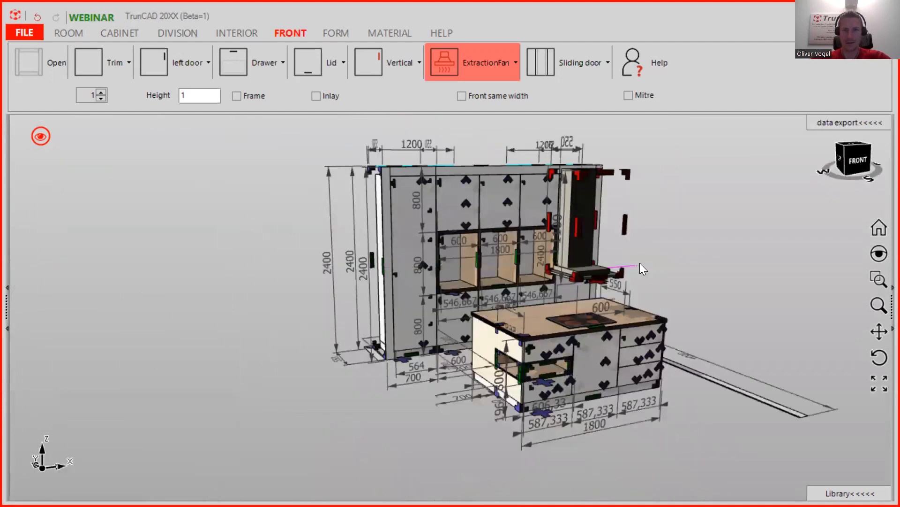
- Show the kitchen model without dimensions and markers
click(42, 136)
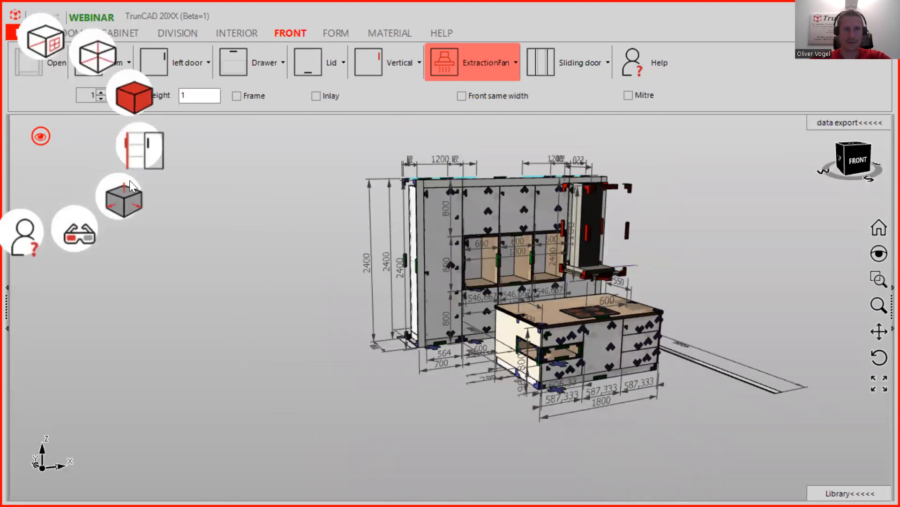
click(119, 204)
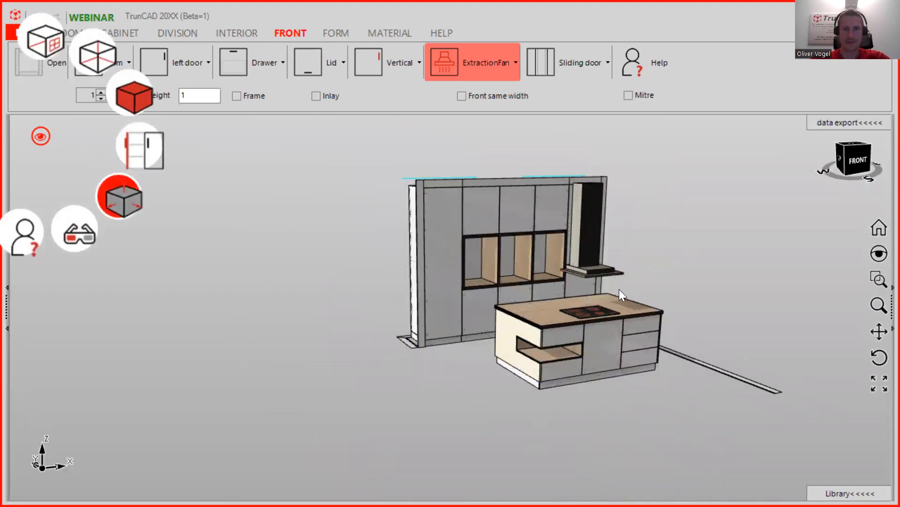
scroll(616, 289, down, 1)
middle_drag(616, 288, 569, 325)
scroll(570, 325, up, 1)
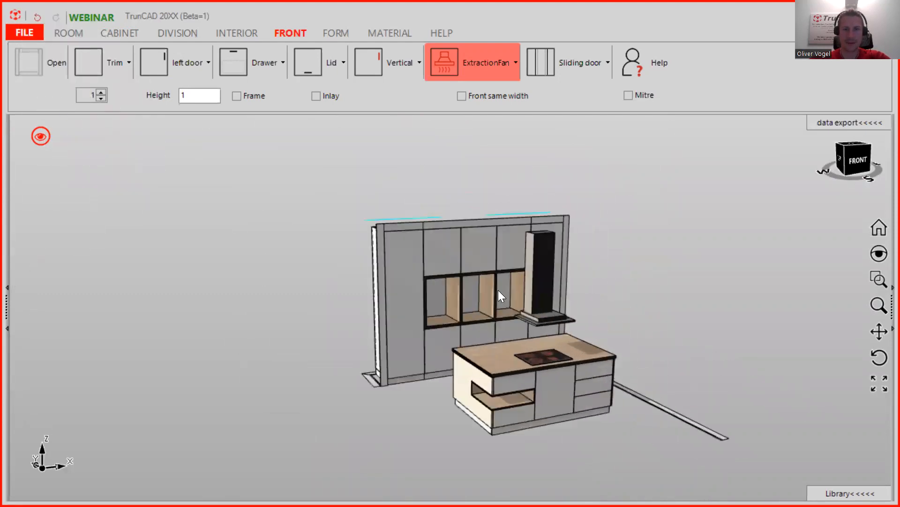
- Display the 4000 × 3000 × 4000 room's ceiling, walls and wooden floor around the kitchen
click(75, 33)
click(51, 64)
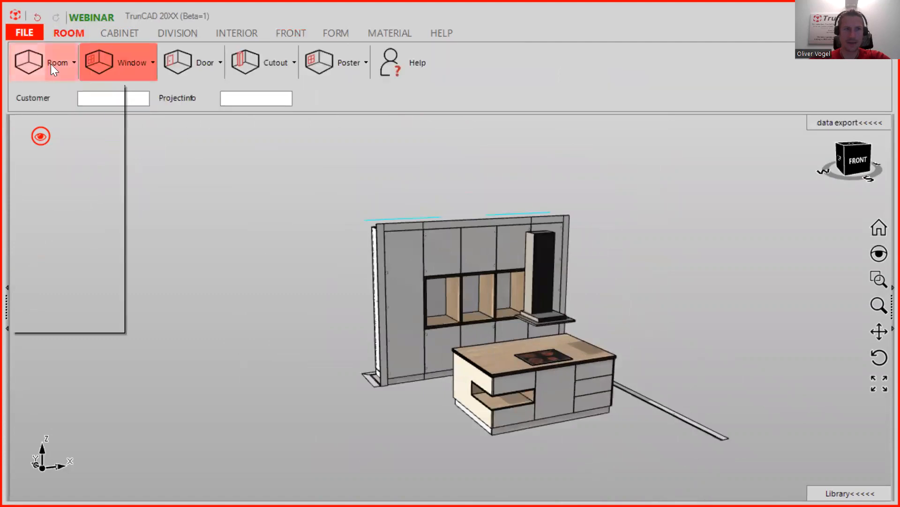
click(349, 90)
right_click(29, 136)
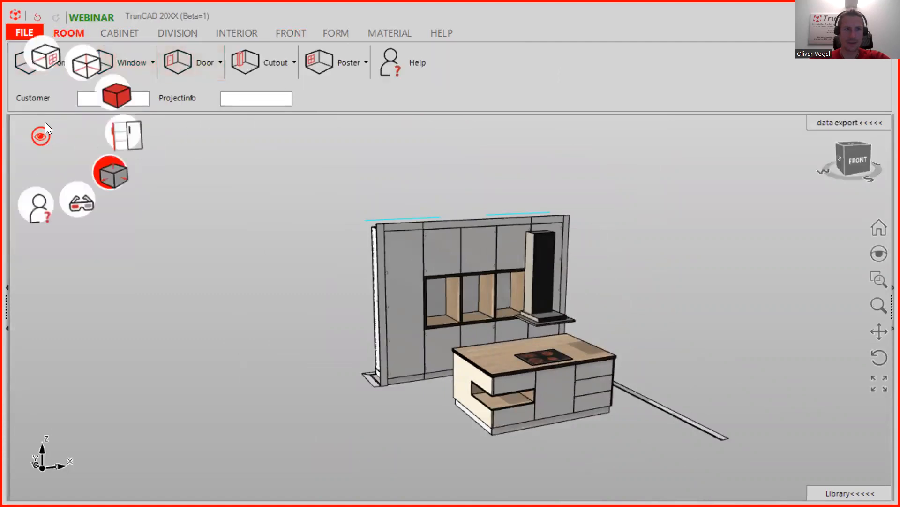
click(43, 46)
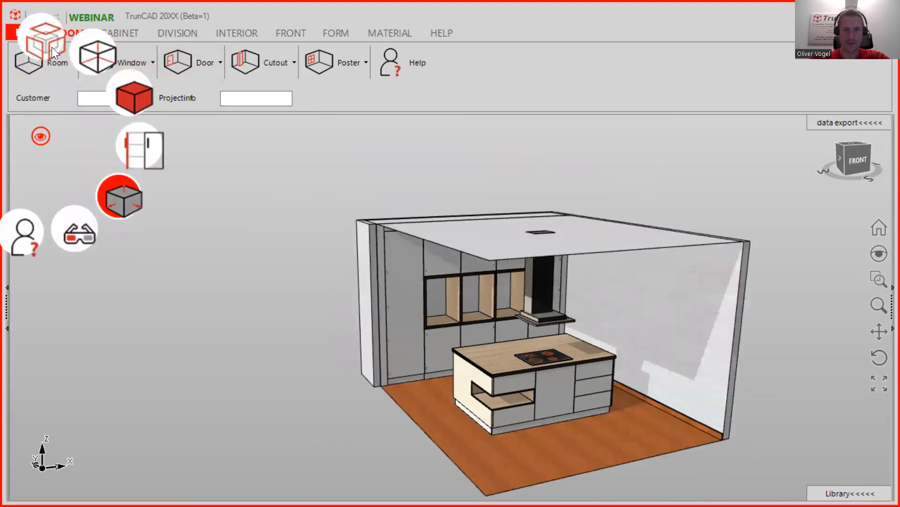
middle_drag(667, 246, 663, 295)
scroll(660, 289, up, 3)
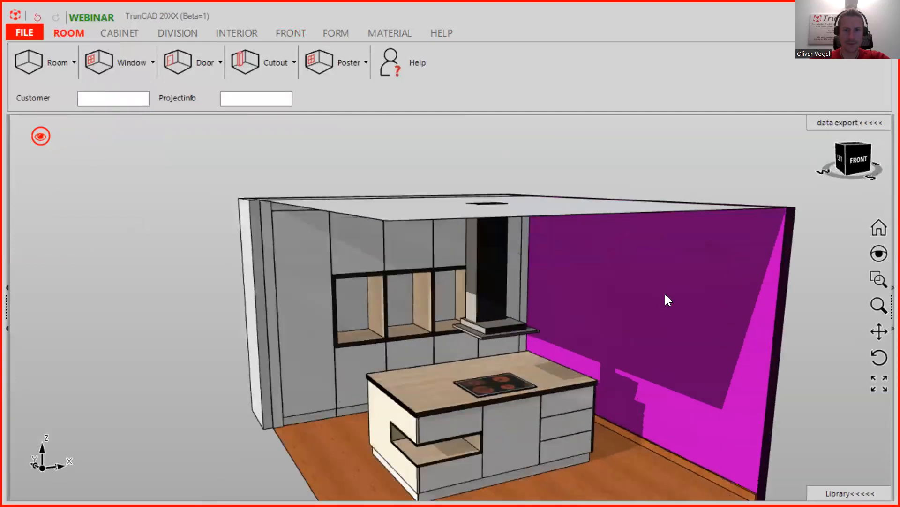
scroll(662, 290, down, 3)
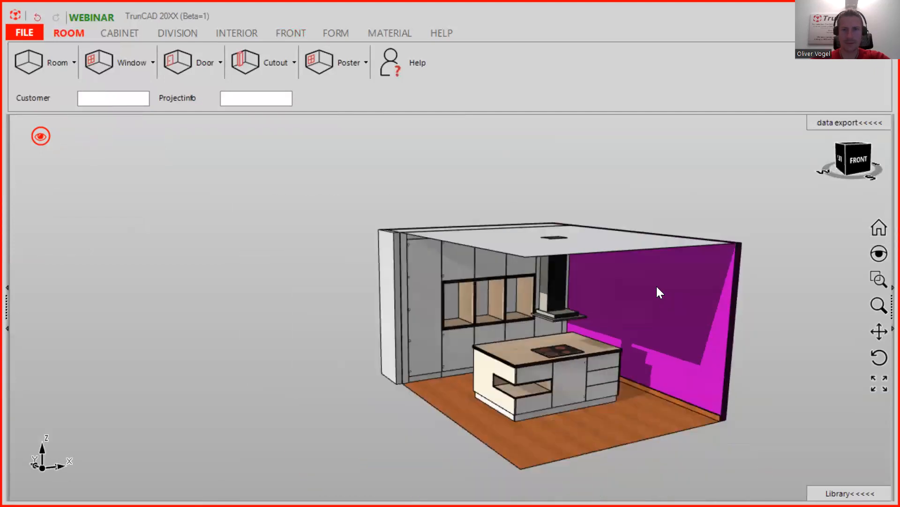
- Insert a 2400 × 2400 window into the right wall, 850 from the left, with bottom distance 1
click(142, 62)
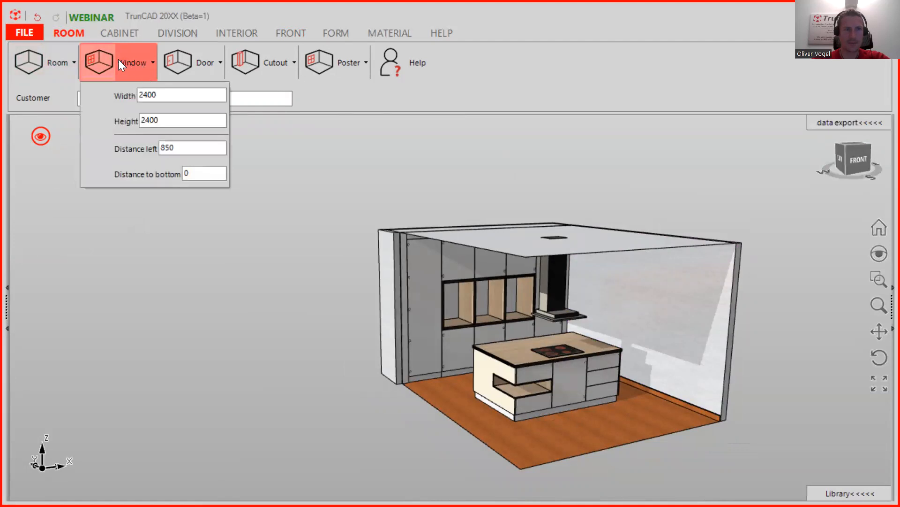
click(106, 62)
drag(101, 63, 178, 107)
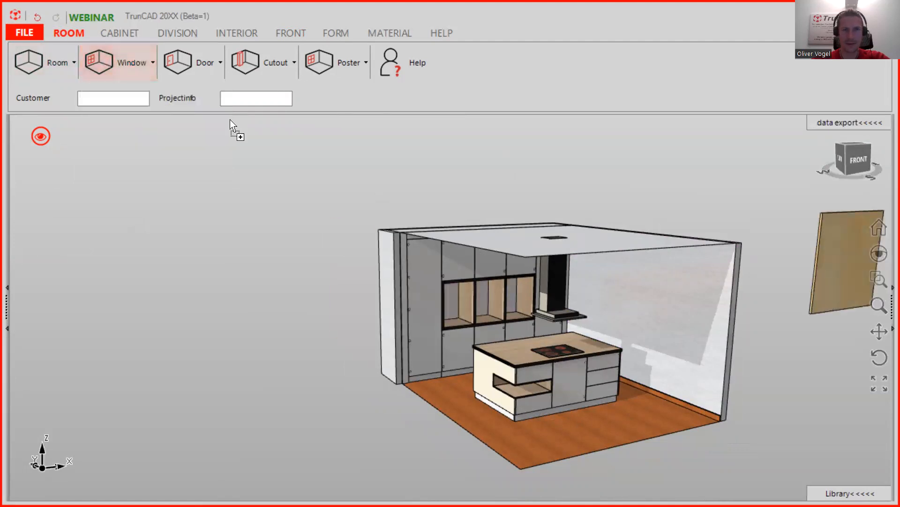
click(139, 60)
drag(197, 172, 172, 174)
text(1)
drag(125, 59, 664, 301)
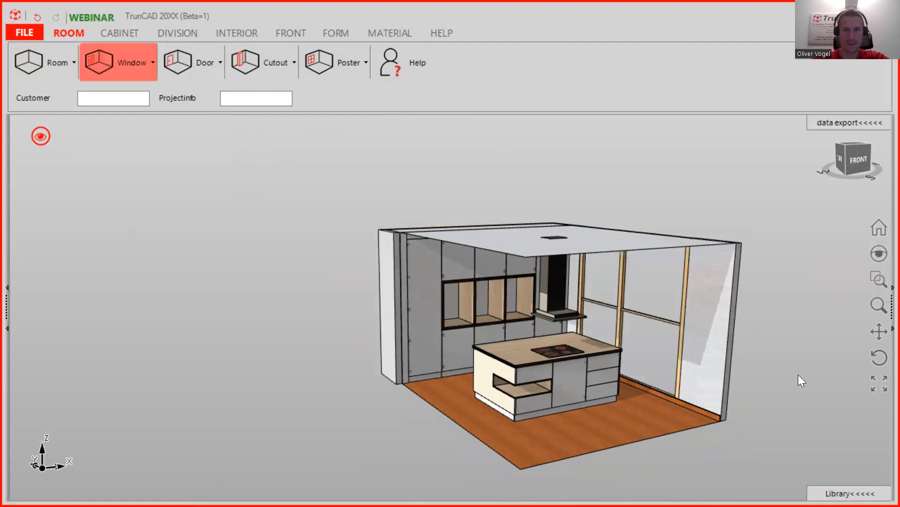
scroll(767, 340, up, 2)
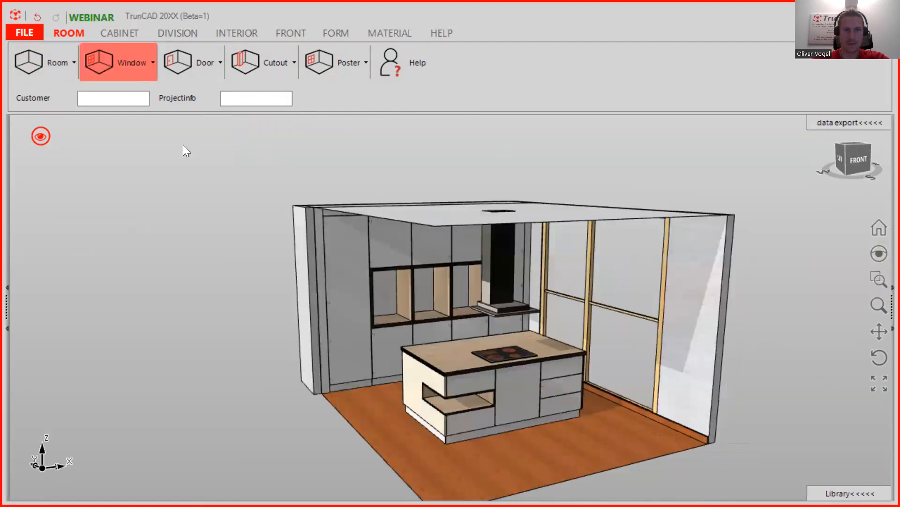
click(382, 34)
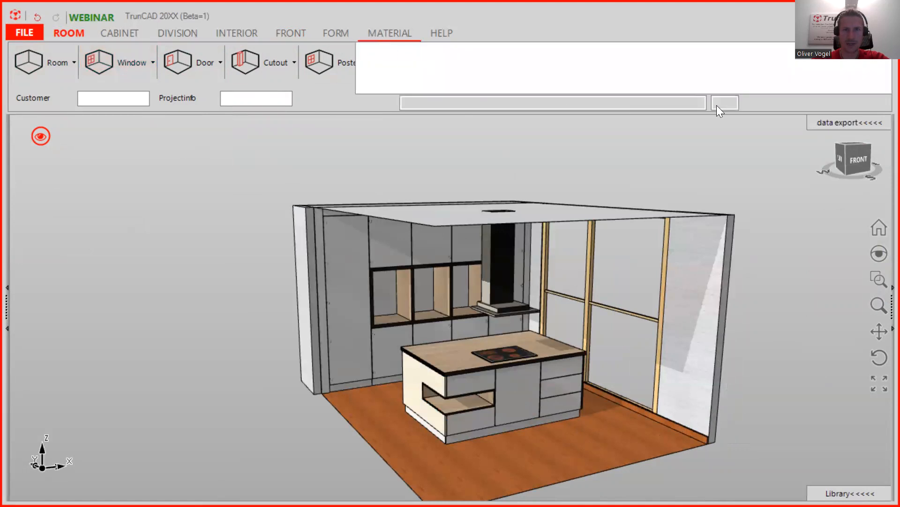
- Filter the MATERIAL list for 1145 in place of the old filter text
click(337, 35)
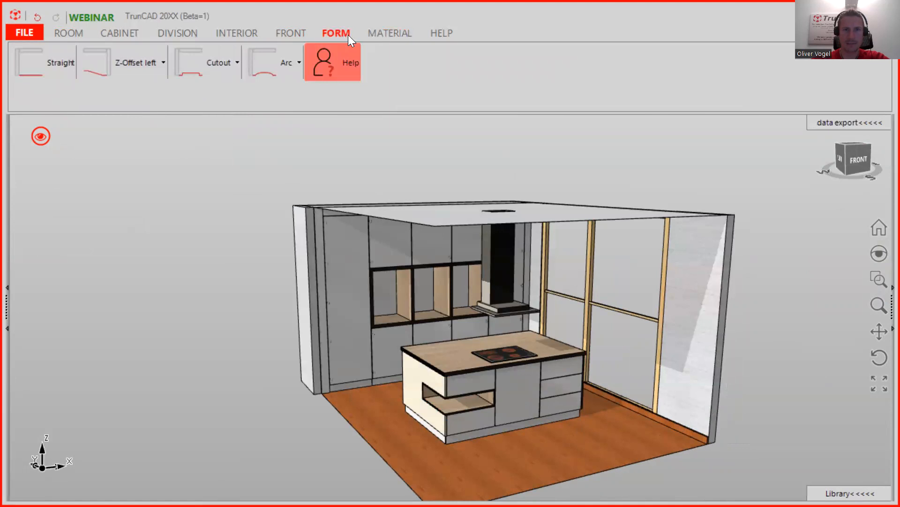
click(385, 32)
drag(459, 104, 374, 104)
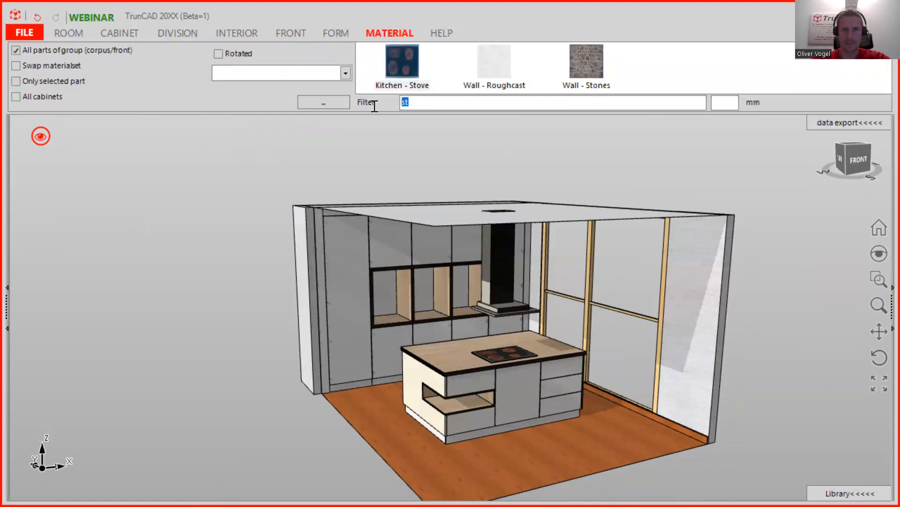
key(BackSpace)
text(11)
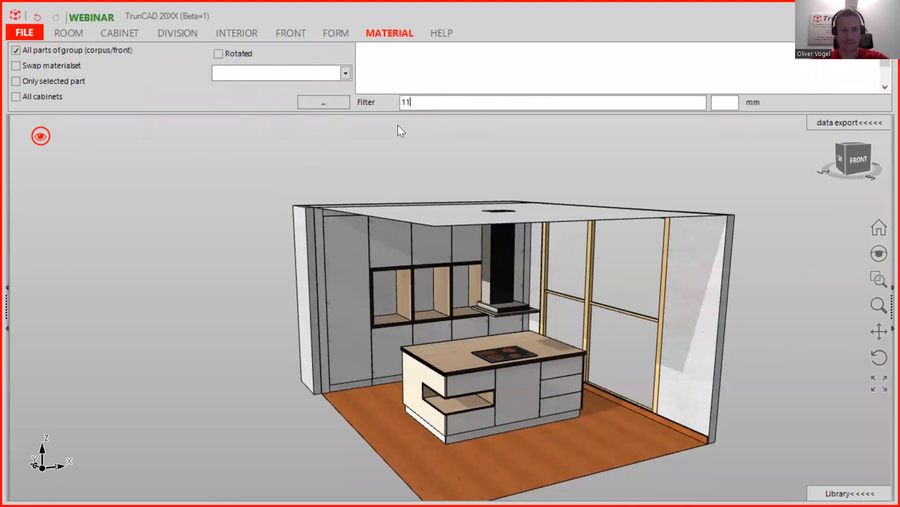
text(45)
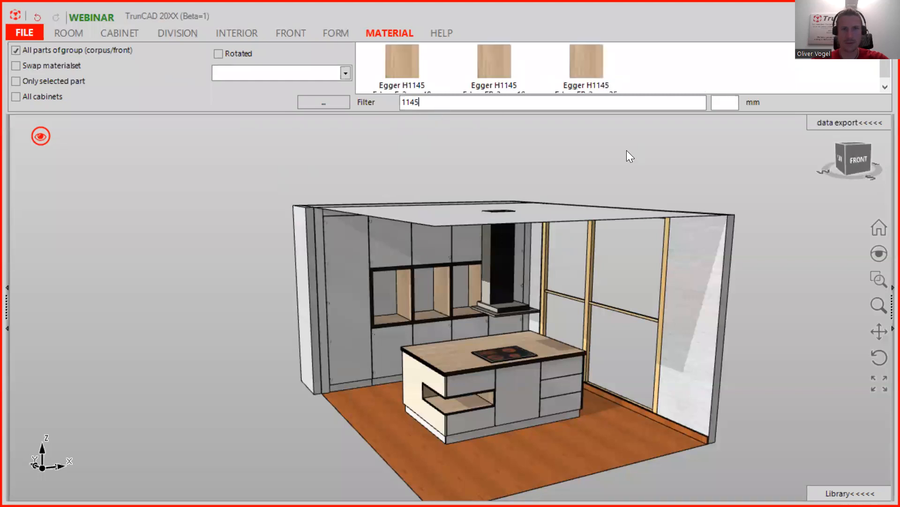
- Drag the first Egger H1145 wood swatch onto the room's floor and view it from below
scroll(601, 84, down, 1)
drag(497, 64, 555, 212)
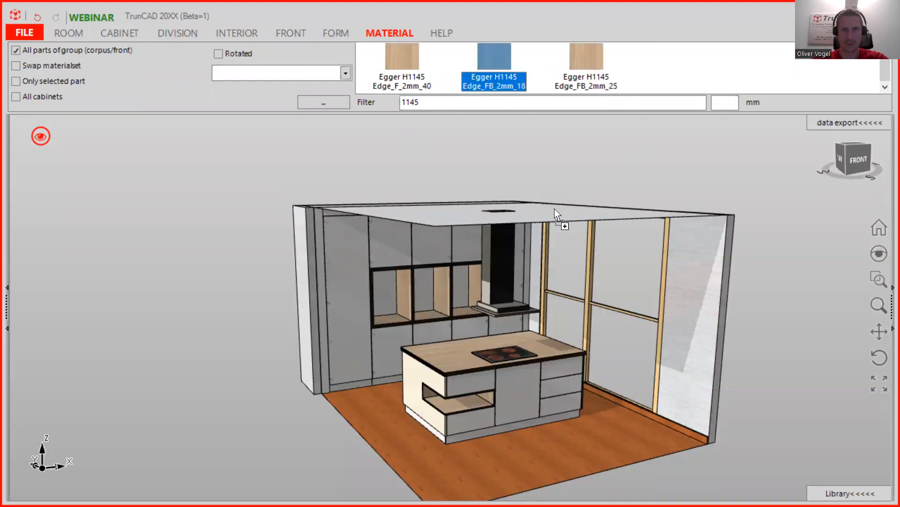
drag(595, 275, 592, 275)
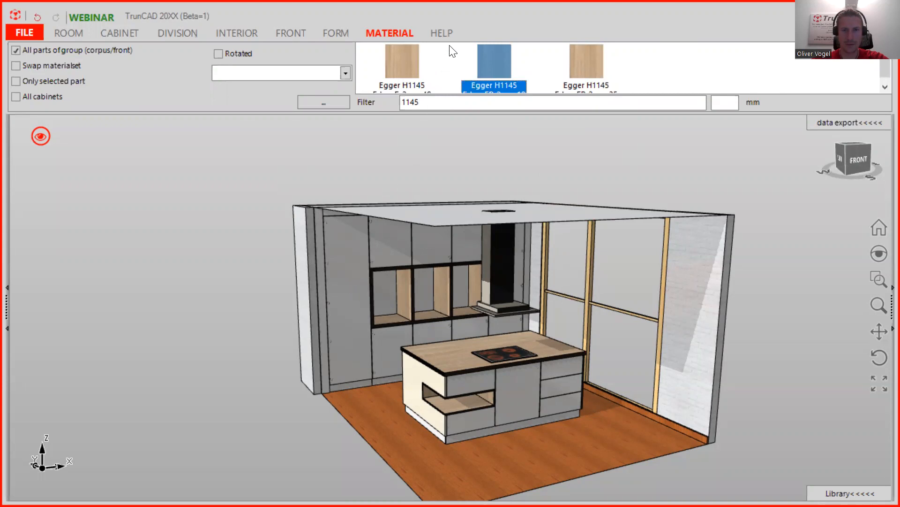
drag(420, 65, 580, 464)
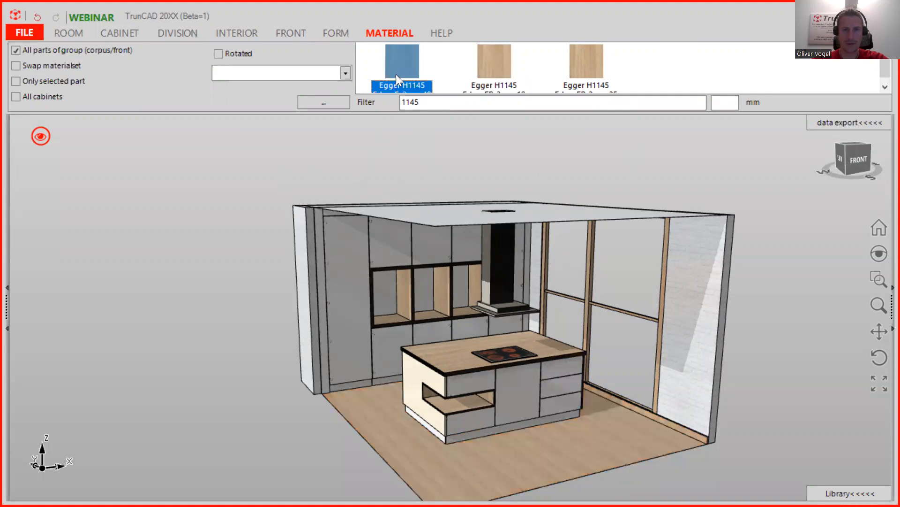
drag(401, 60, 441, 225)
middle_drag(266, 333, 514, 322)
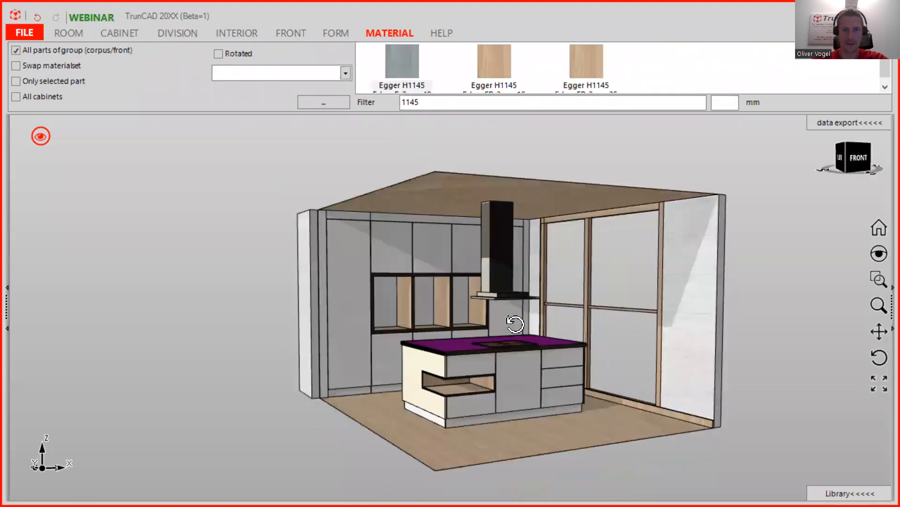
click(44, 136)
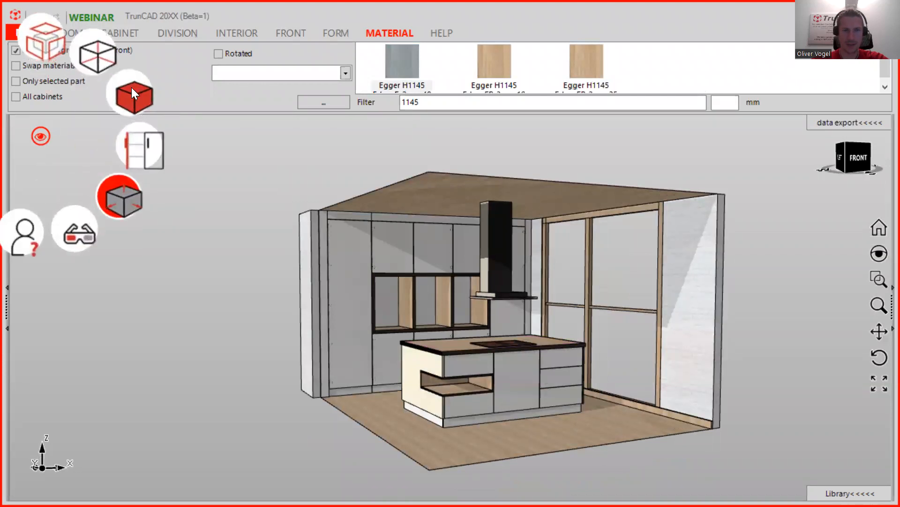
click(132, 90)
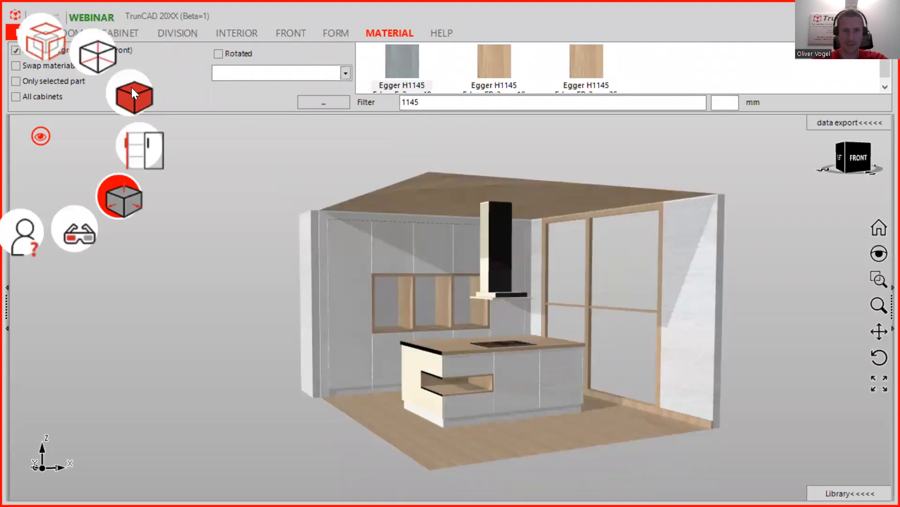
mouse_move(561, 312)
middle_down()
mouse_move(482, 311)
mouse_move(579, 296)
mouse_move(570, 316)
middle_up()
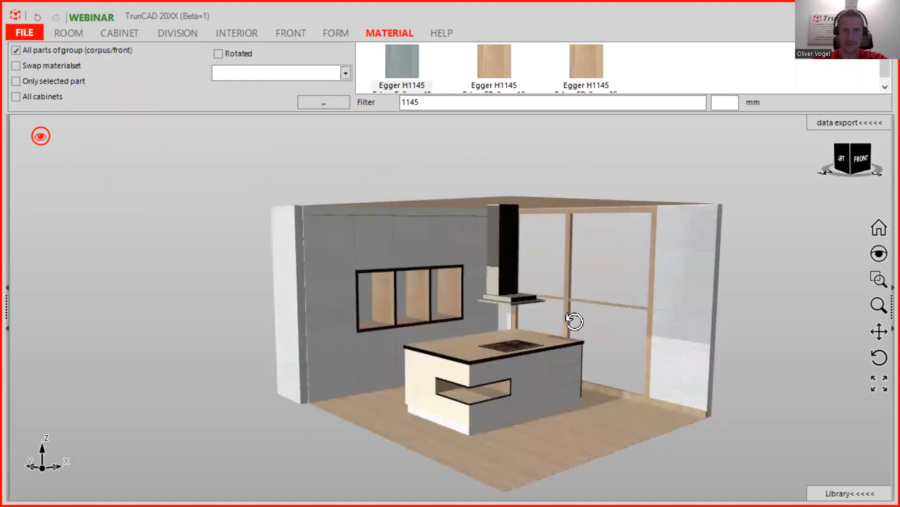
click(41, 137)
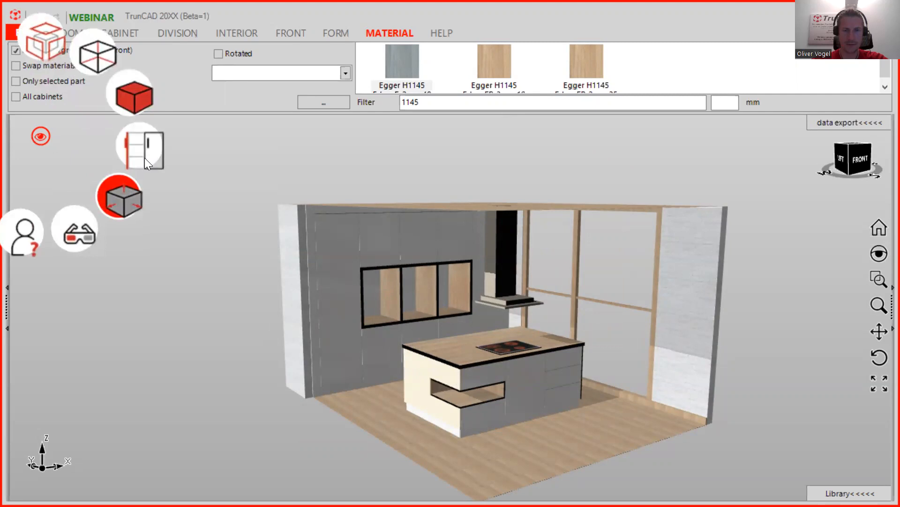
click(144, 157)
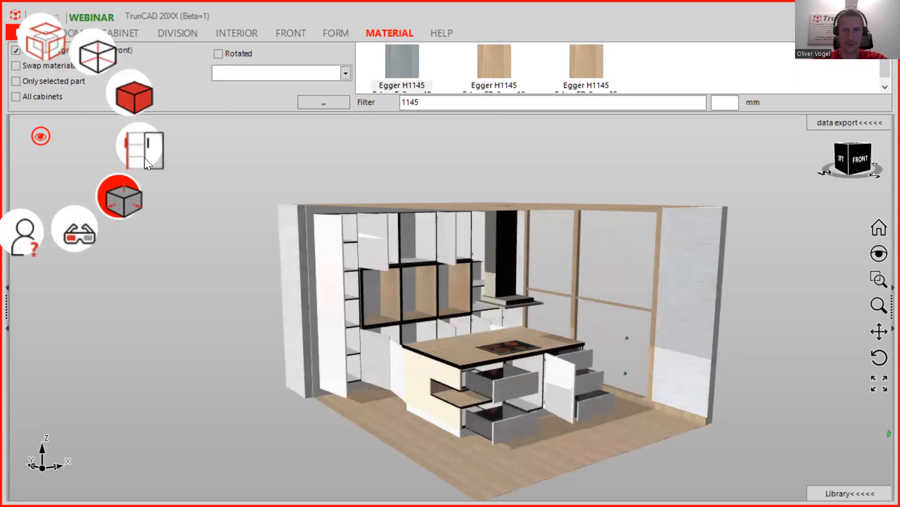
mouse_move(481, 315)
middle_down()
mouse_move(358, 301)
mouse_move(388, 314)
mouse_move(483, 297)
mouse_move(509, 341)
mouse_move(476, 322)
mouse_move(485, 316)
middle_up()
click(508, 341)
click(251, 273)
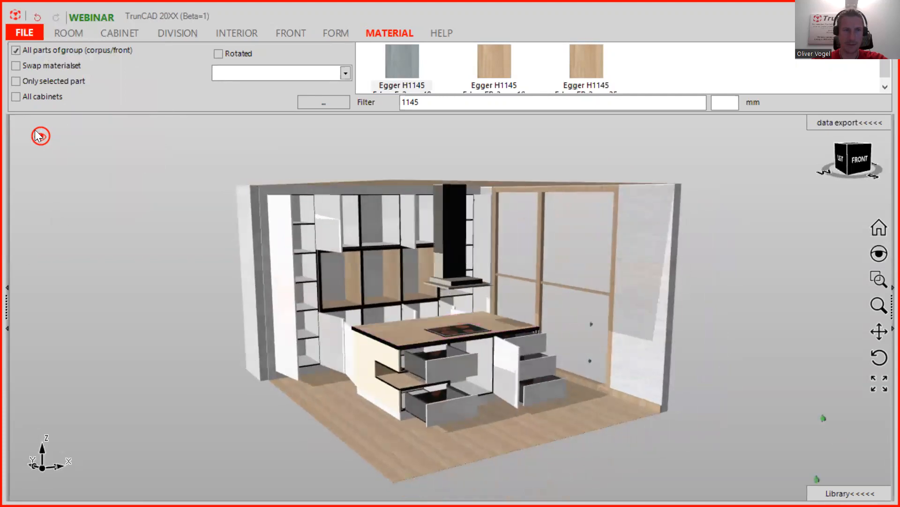
click(40, 136)
click(115, 195)
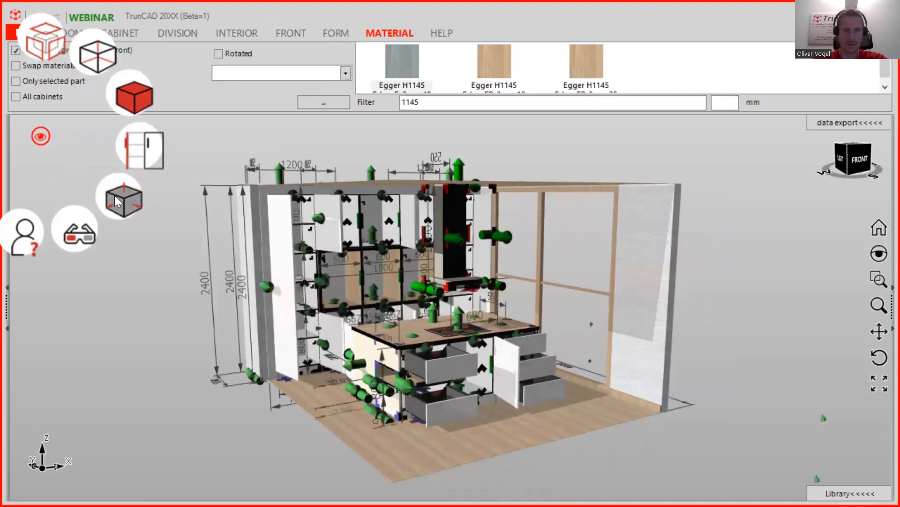
click(114, 195)
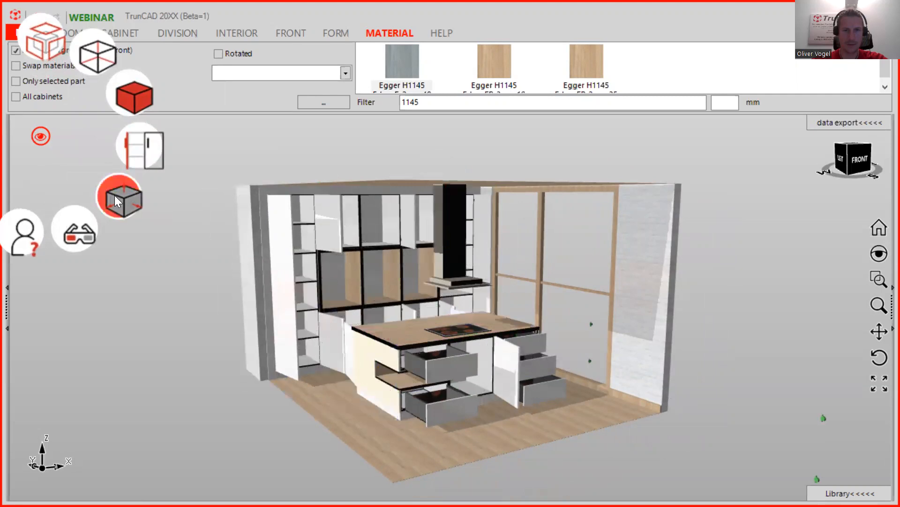
click(134, 147)
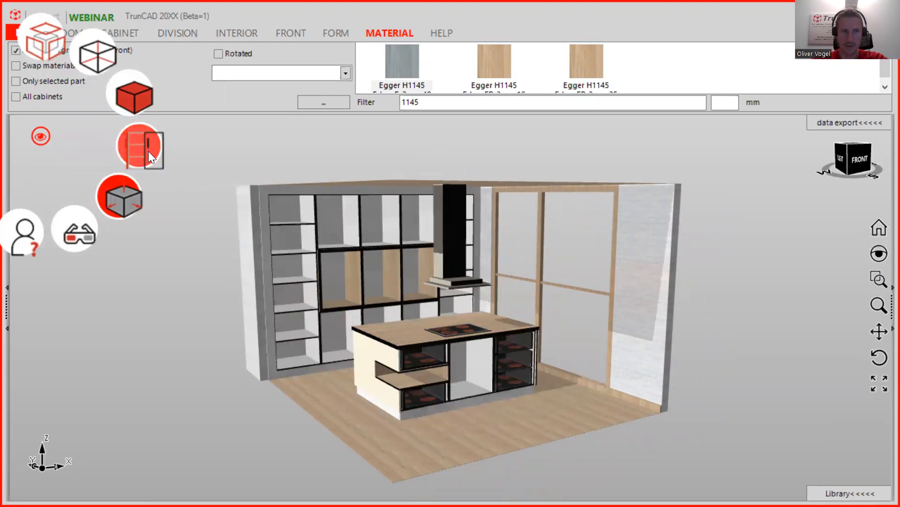
click(148, 151)
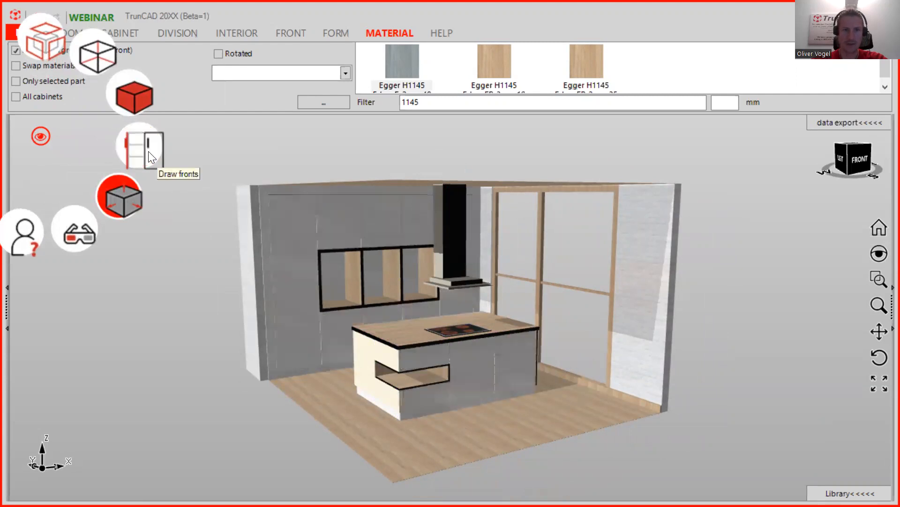
middle_drag(568, 284, 544, 275)
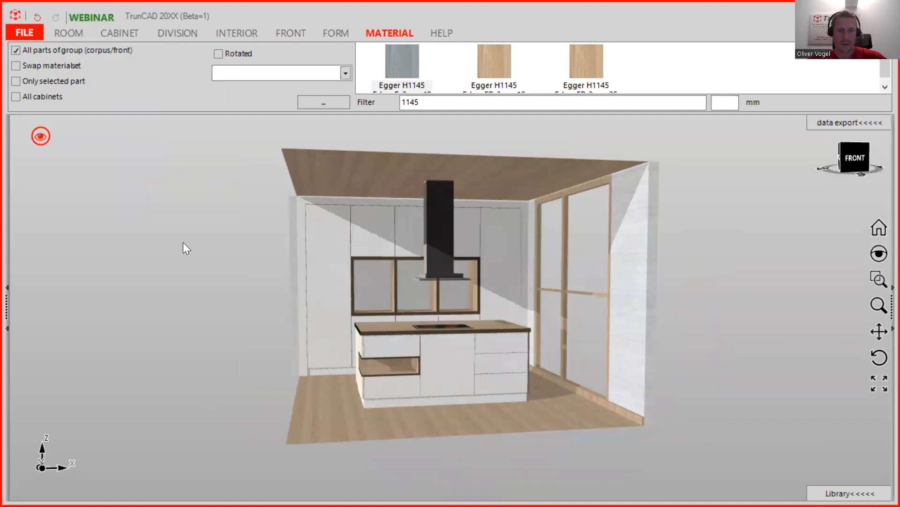
- Orbit and zoom around the kitchen island from front and below, then bring up the webinar plan
middle_drag(451, 268, 491, 270)
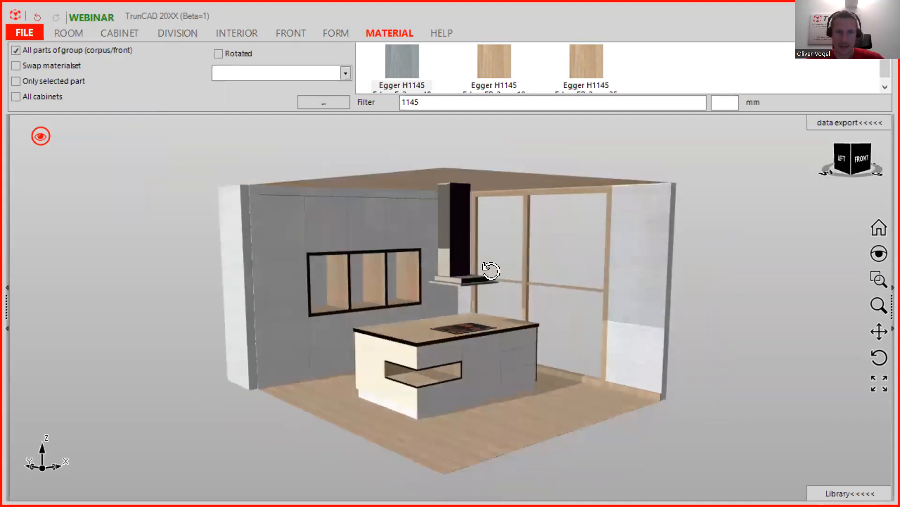
scroll(430, 374, up, 3)
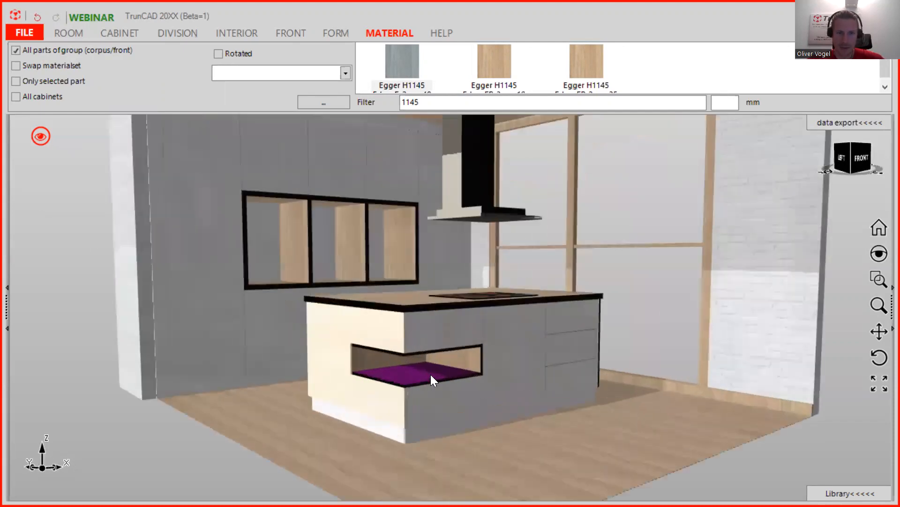
scroll(430, 374, up, 2)
middle_drag(440, 364, 422, 357)
middle_drag(431, 360, 511, 271)
scroll(508, 265, down, 3)
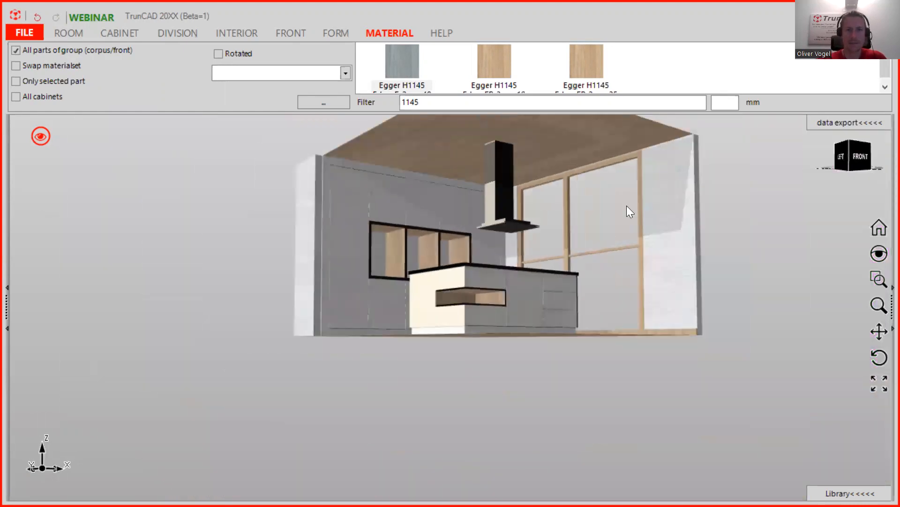
ctrl+middle_drag(616, 202, 599, 262)
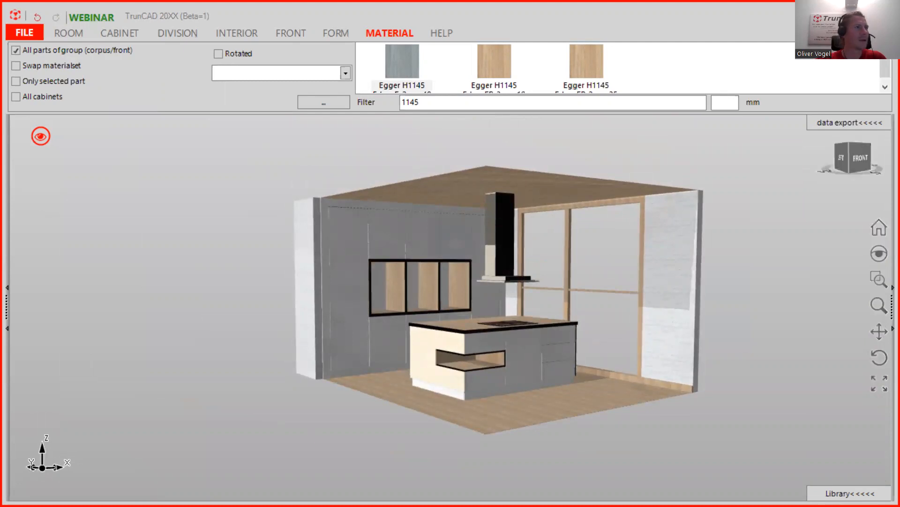
key(alt+Tab)
- Maximize the webinar plan, scroll down to the Wardrobe entry, then return to TrunCAD
click(709, 82)
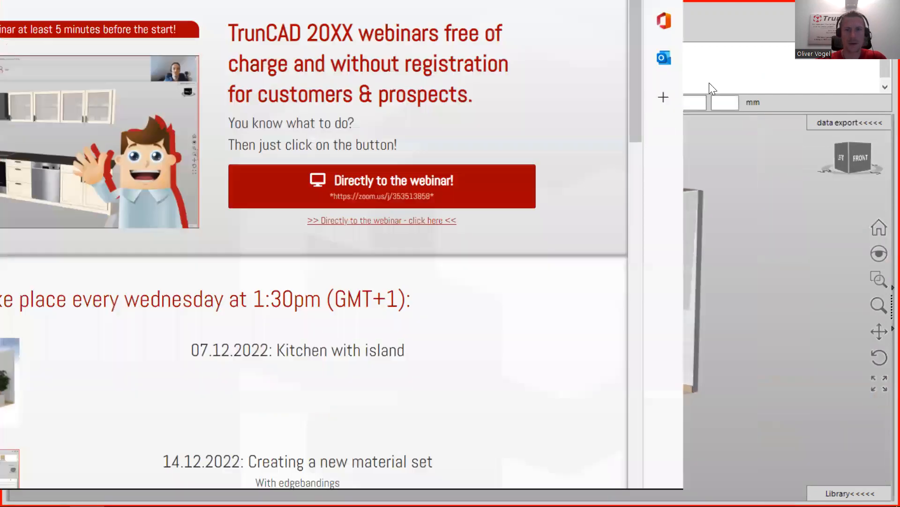
scroll(486, 387, down, 2)
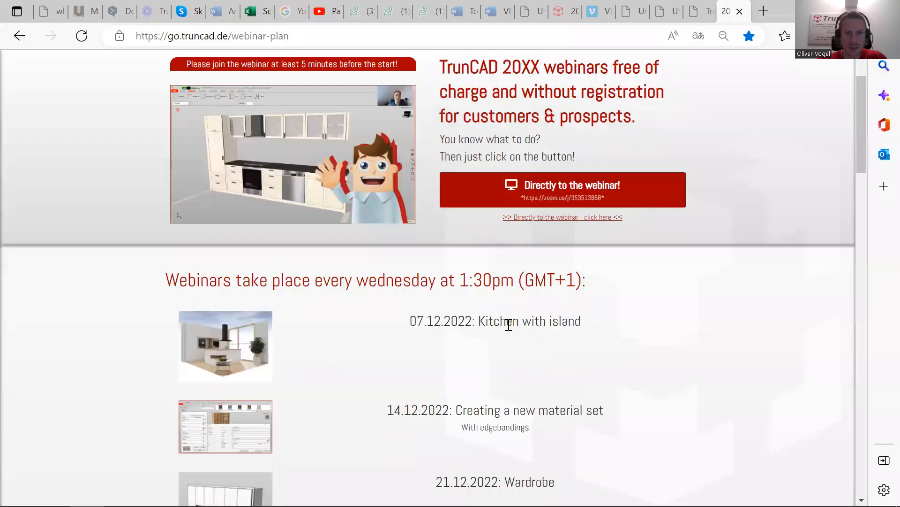
scroll(240, 339, down, 3)
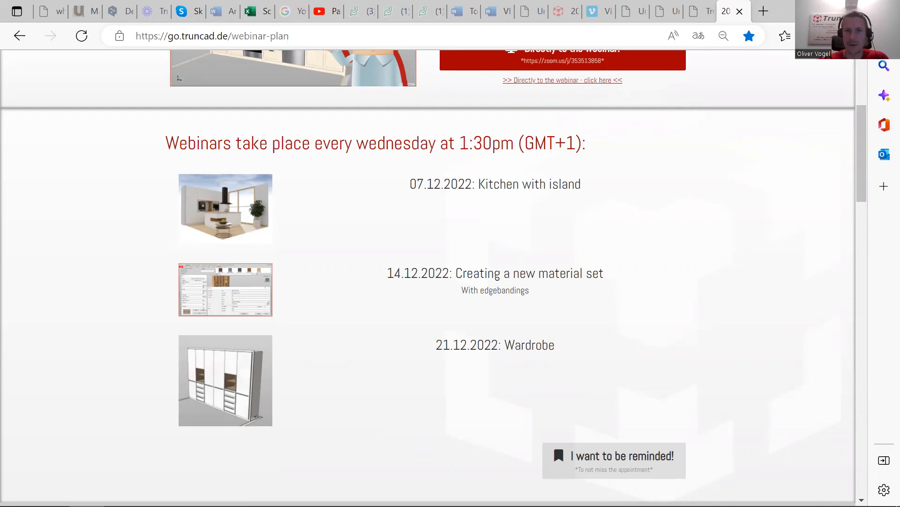
click(820, 11)
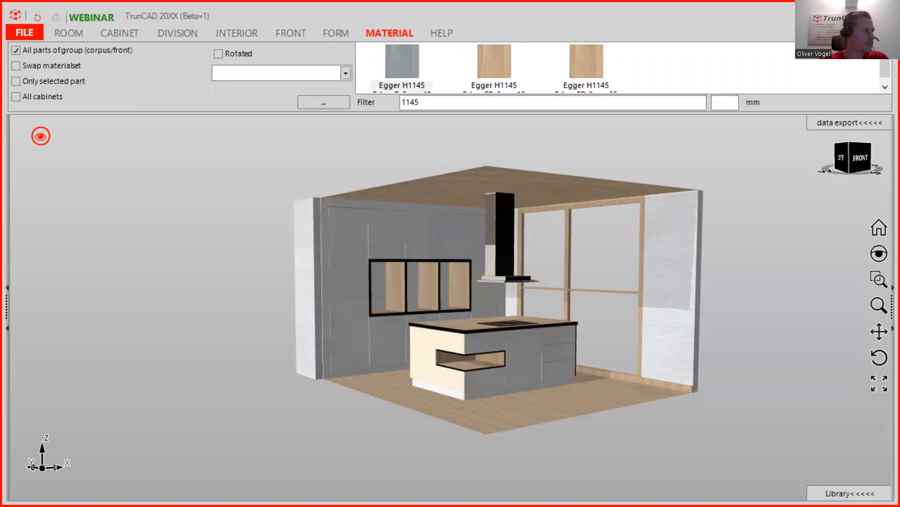
key(alt+Tab)
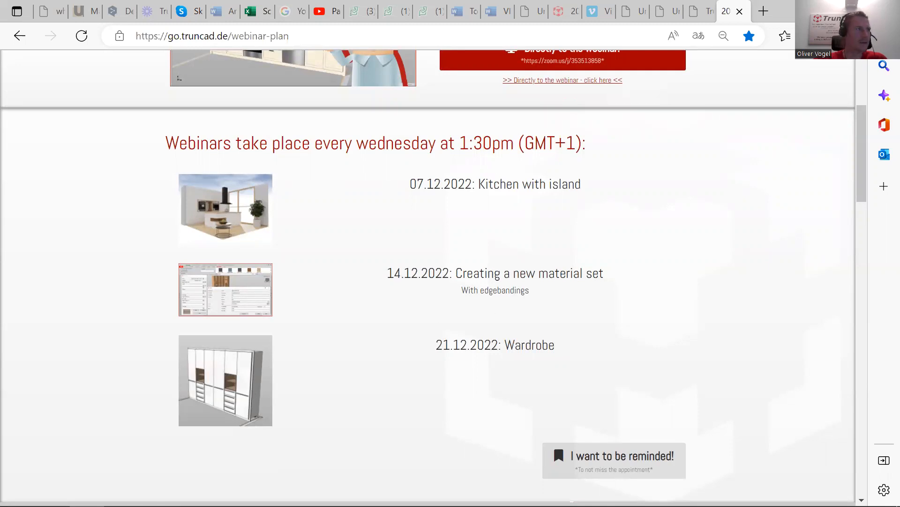
key(alt+Tab)
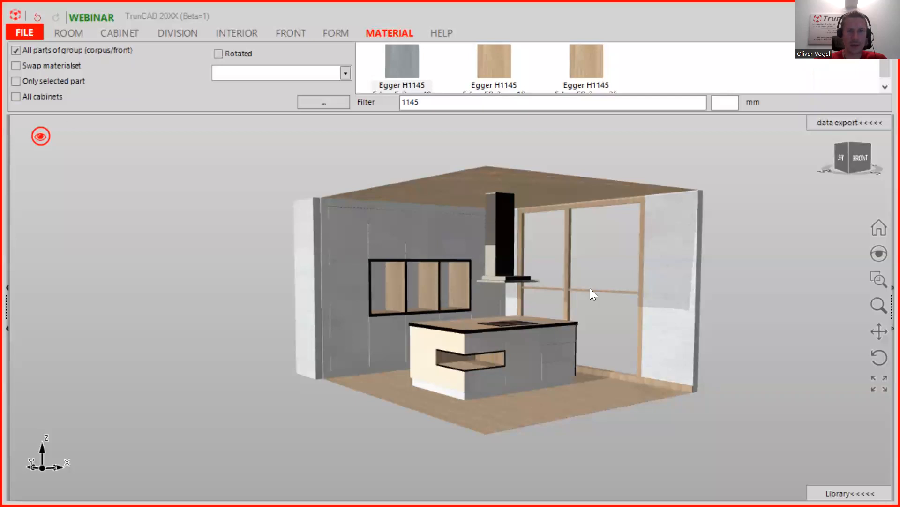
- After orbiting the zoomed-in island, open the Webformular support page from the HELP tab
scroll(588, 266, up, 3)
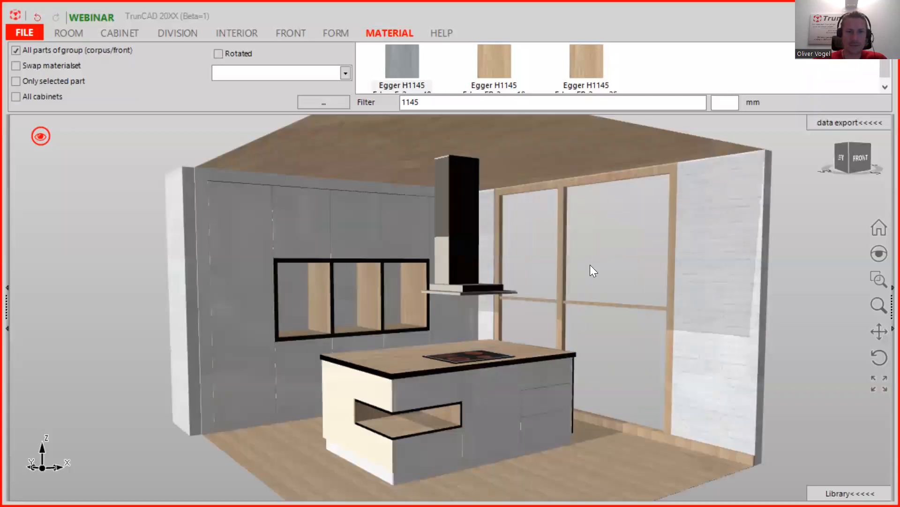
mouse_move(592, 269)
middle_down()
mouse_move(539, 275)
mouse_move(511, 267)
mouse_move(513, 253)
mouse_move(617, 266)
mouse_move(596, 261)
middle_up()
scroll(596, 262, down, 3)
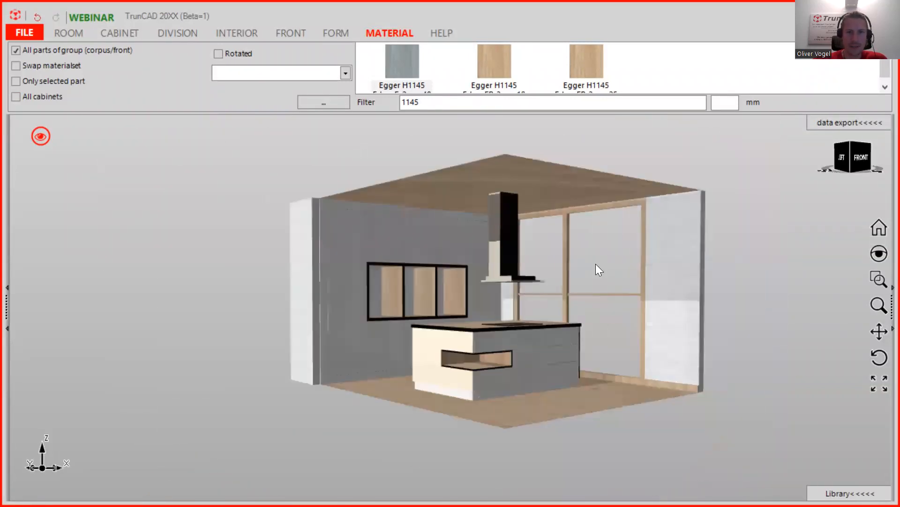
click(443, 32)
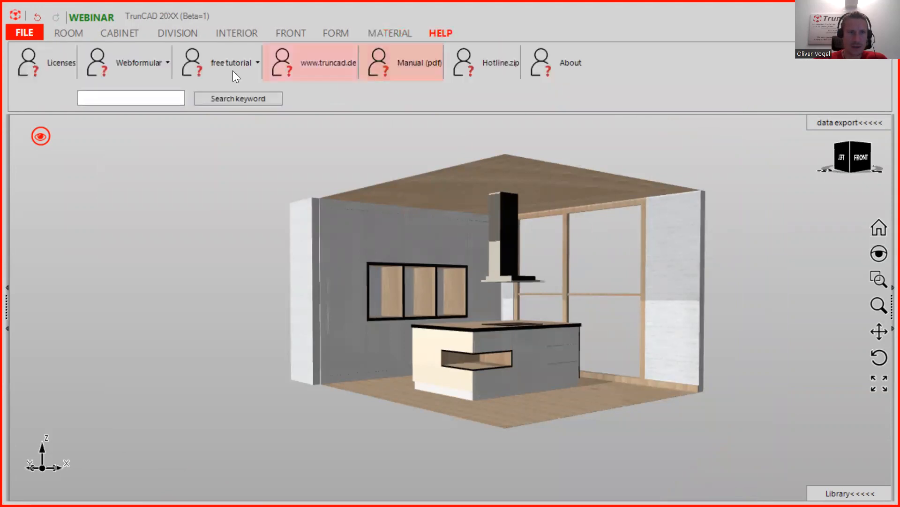
click(136, 63)
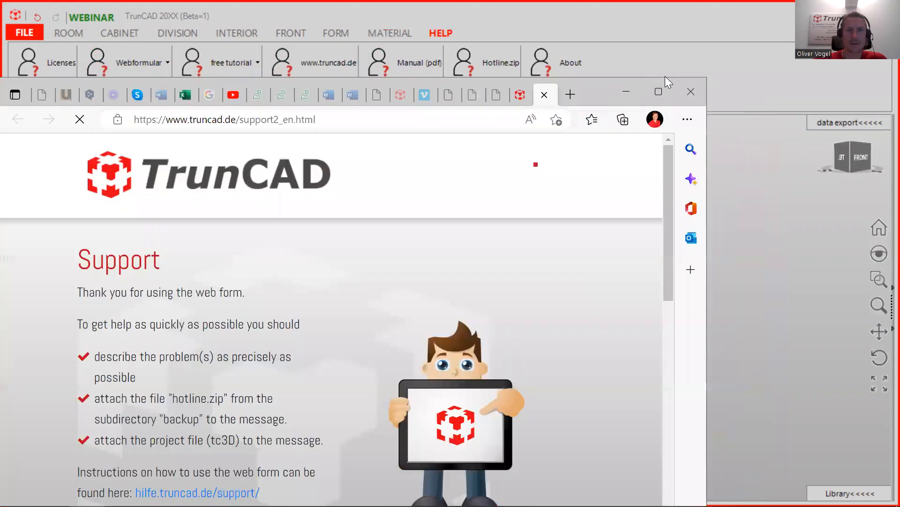
- Maximize the support page and open the file picker of the first 'Datei auswählen' attachment field
click(663, 89)
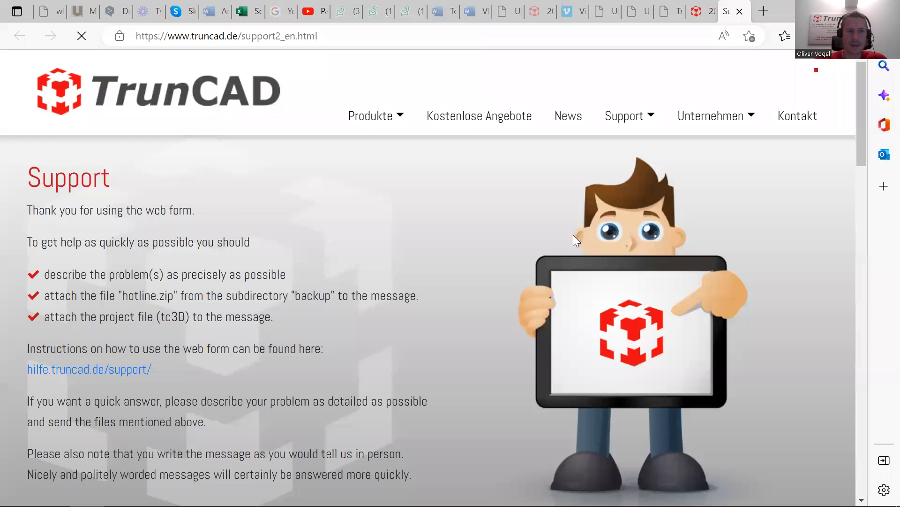
scroll(319, 177, down, 10)
scroll(375, 181, down, 4)
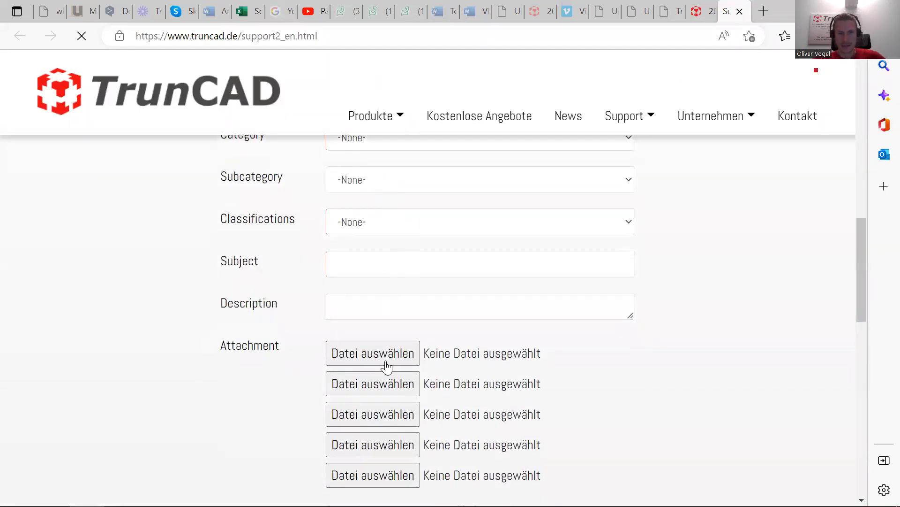
click(343, 357)
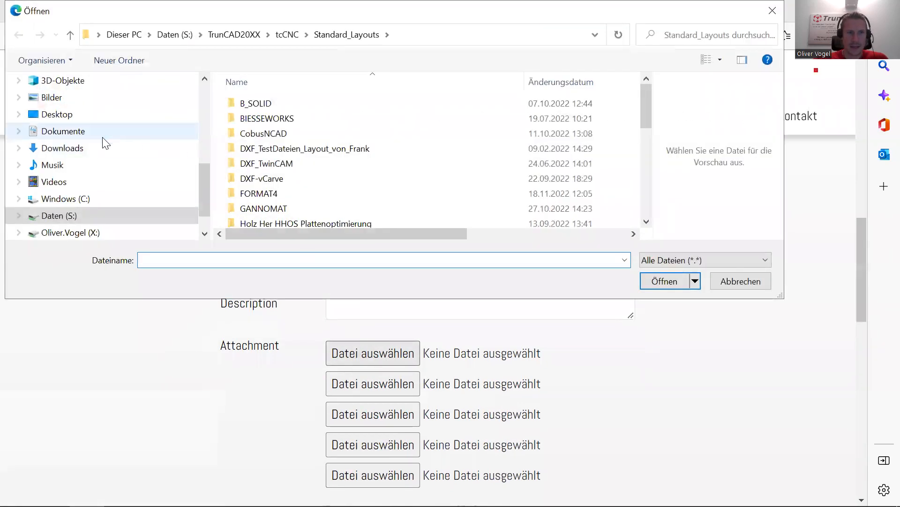
- Browse the Öffnen dialog to C:\Software\TrunCAD20XX
click(94, 199)
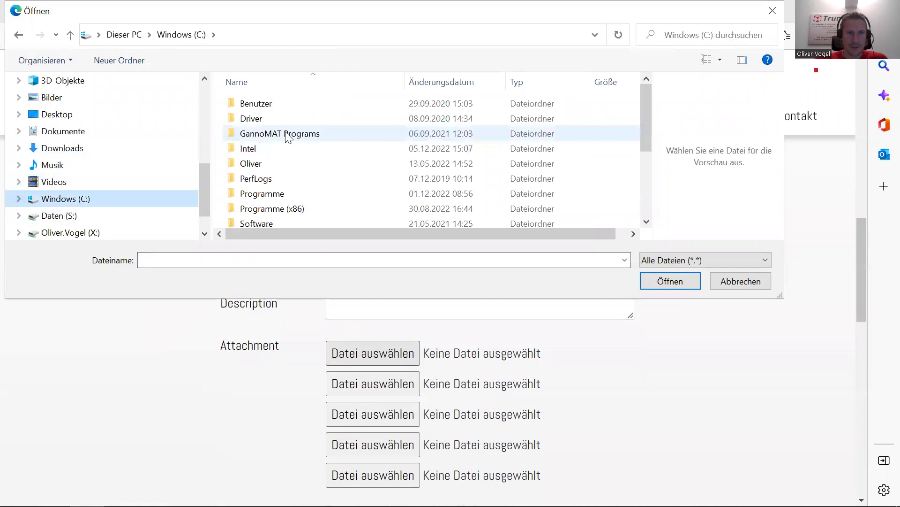
scroll(277, 145, down, 1)
double_click(273, 190)
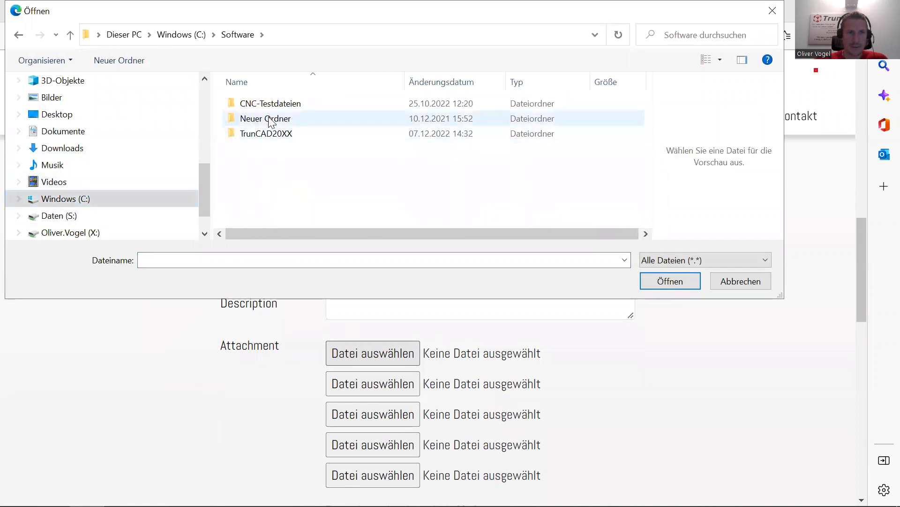
double_click(277, 134)
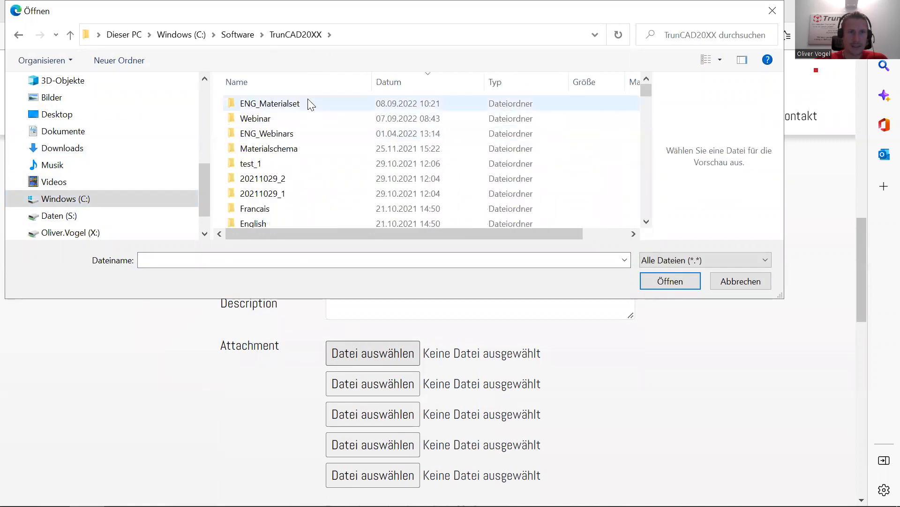
scroll(297, 151, down, 1)
scroll(298, 151, down, 1)
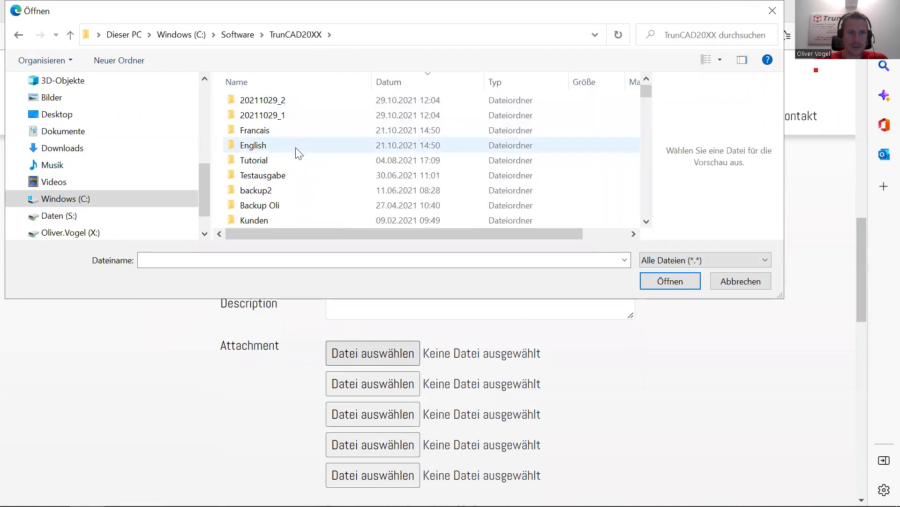
scroll(299, 152, up, 2)
- Sort the folders by name ascending and open the backup folder
click(287, 82)
click(287, 82)
click(288, 84)
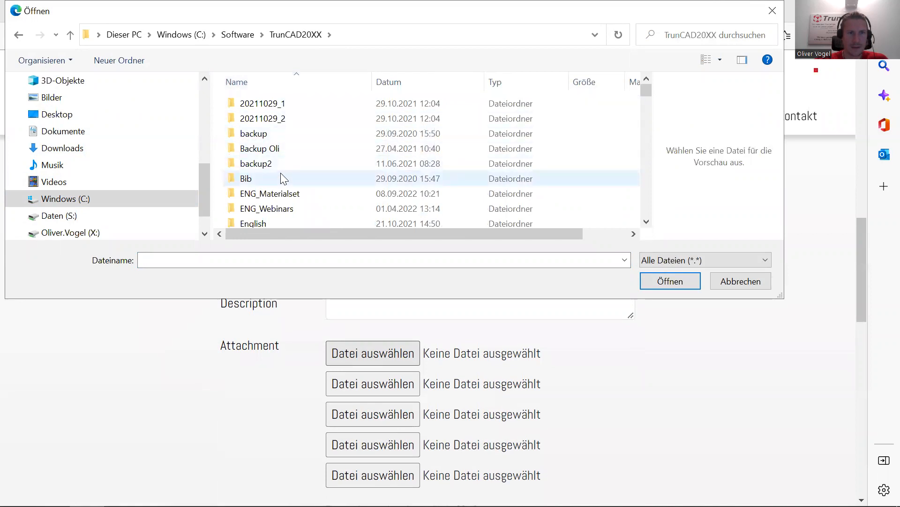
click(266, 135)
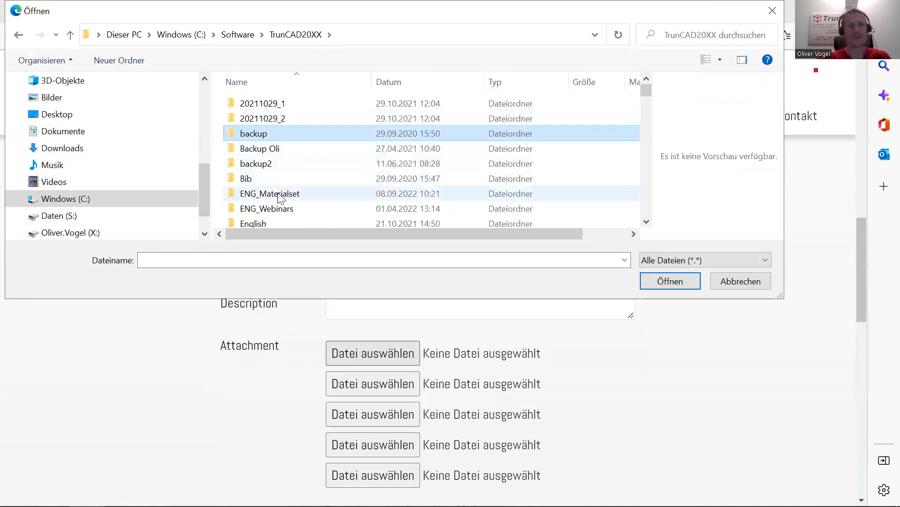
double_click(261, 134)
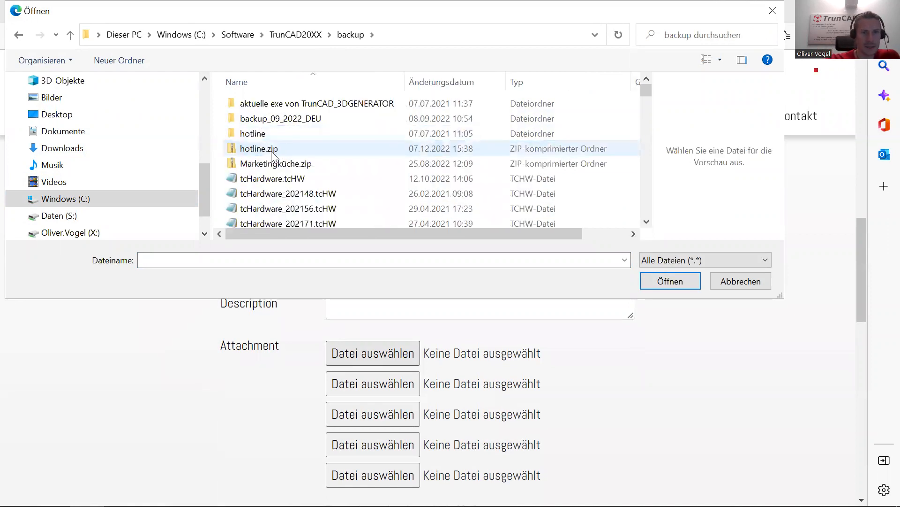
- Select hotline.zip, cancel the picker, and orbit the kitchen to show its right side
click(313, 149)
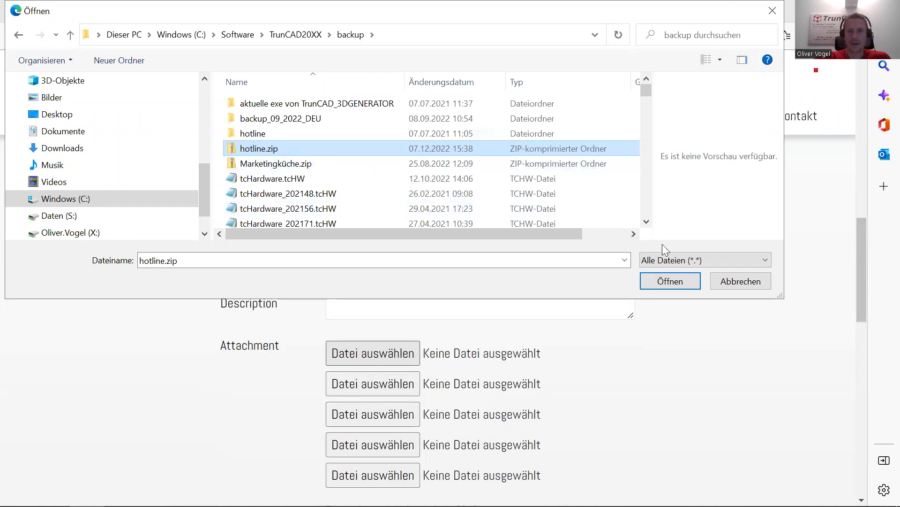
click(741, 281)
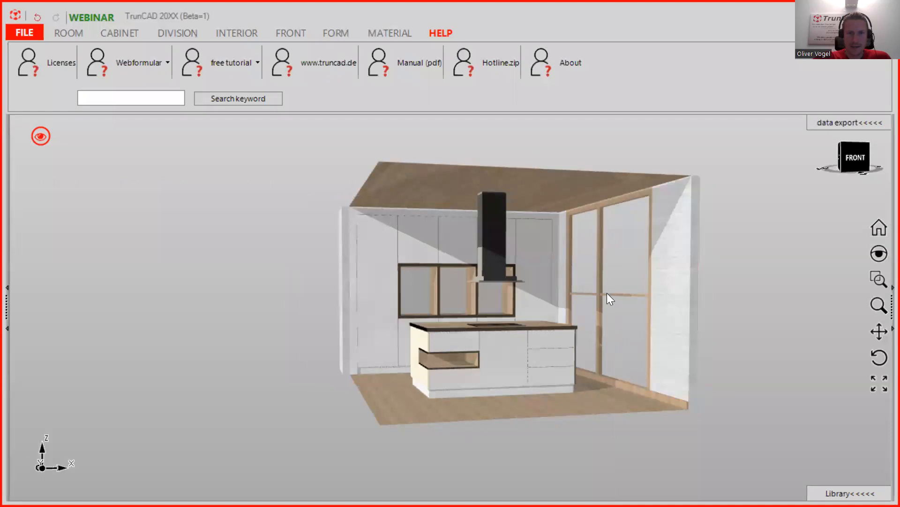
middle_drag(558, 313, 522, 317)
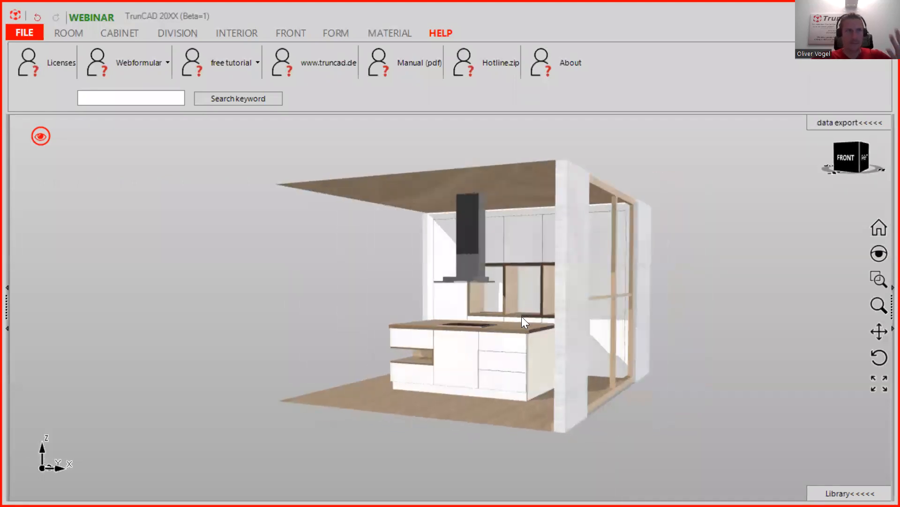